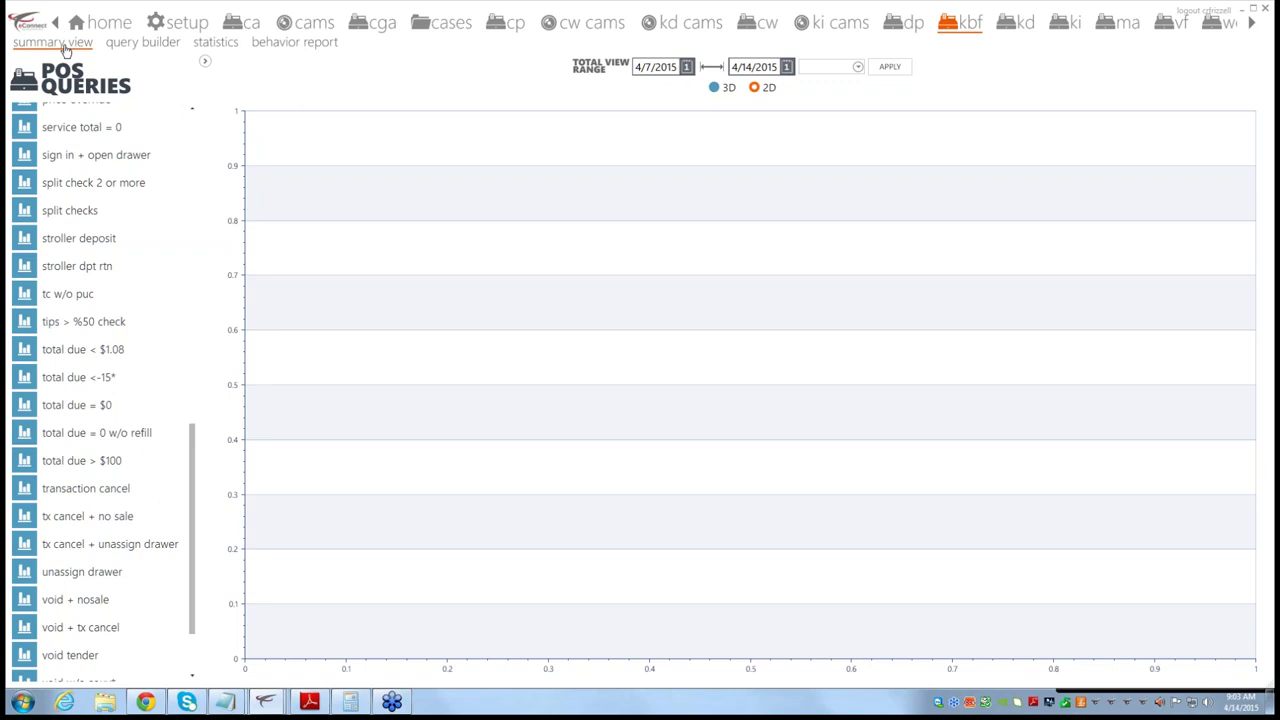
Step: Chart the transaction cancel query in the summary view and open its records for 4/13/2015
click(133, 45)
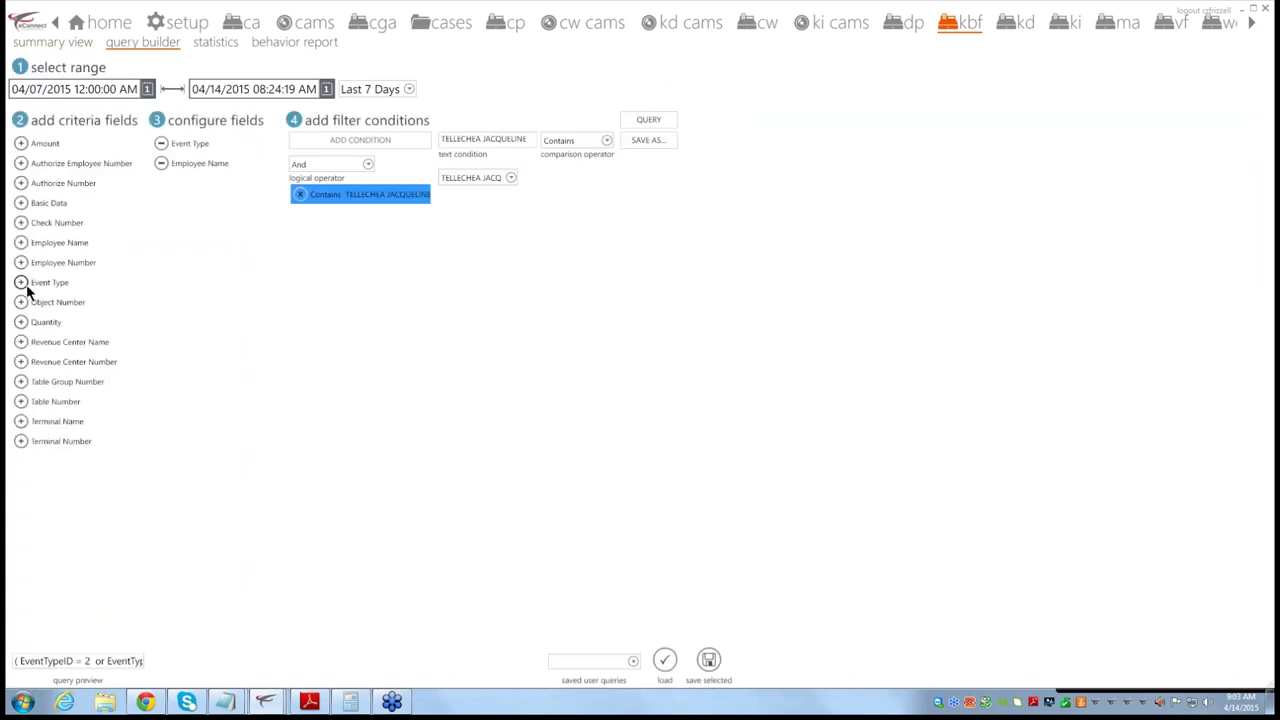
click(65, 43)
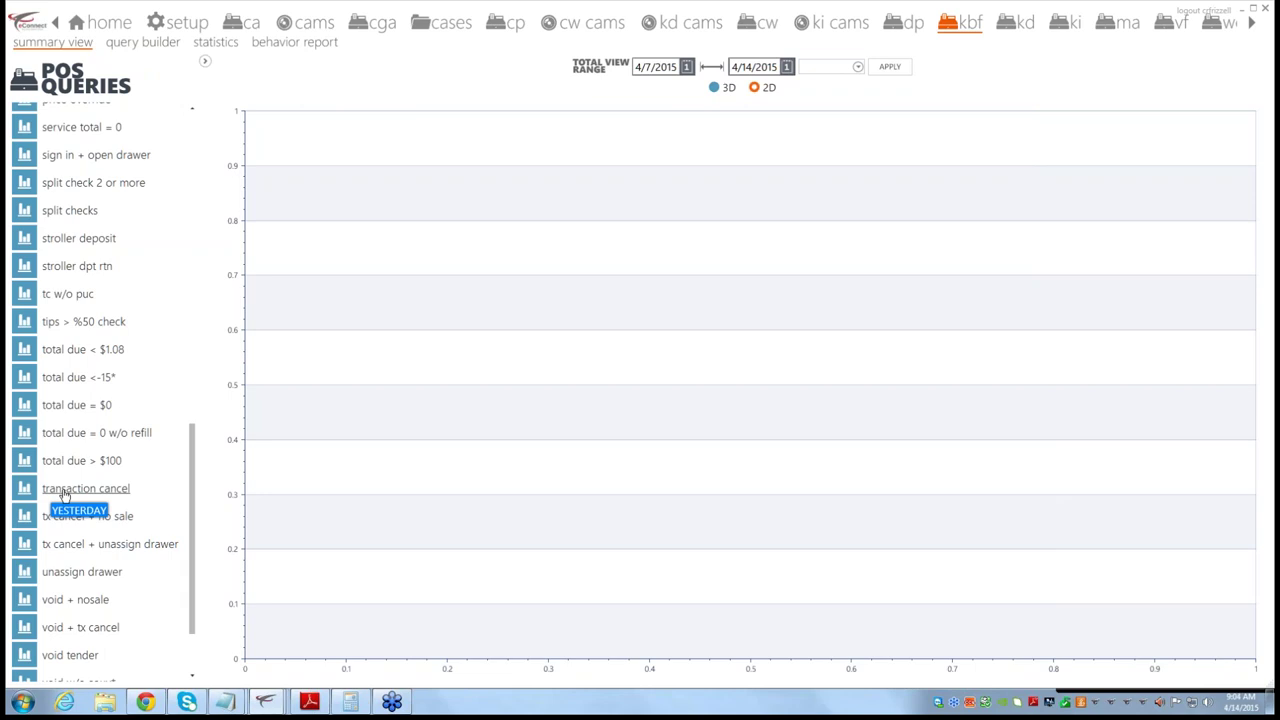
click(26, 489)
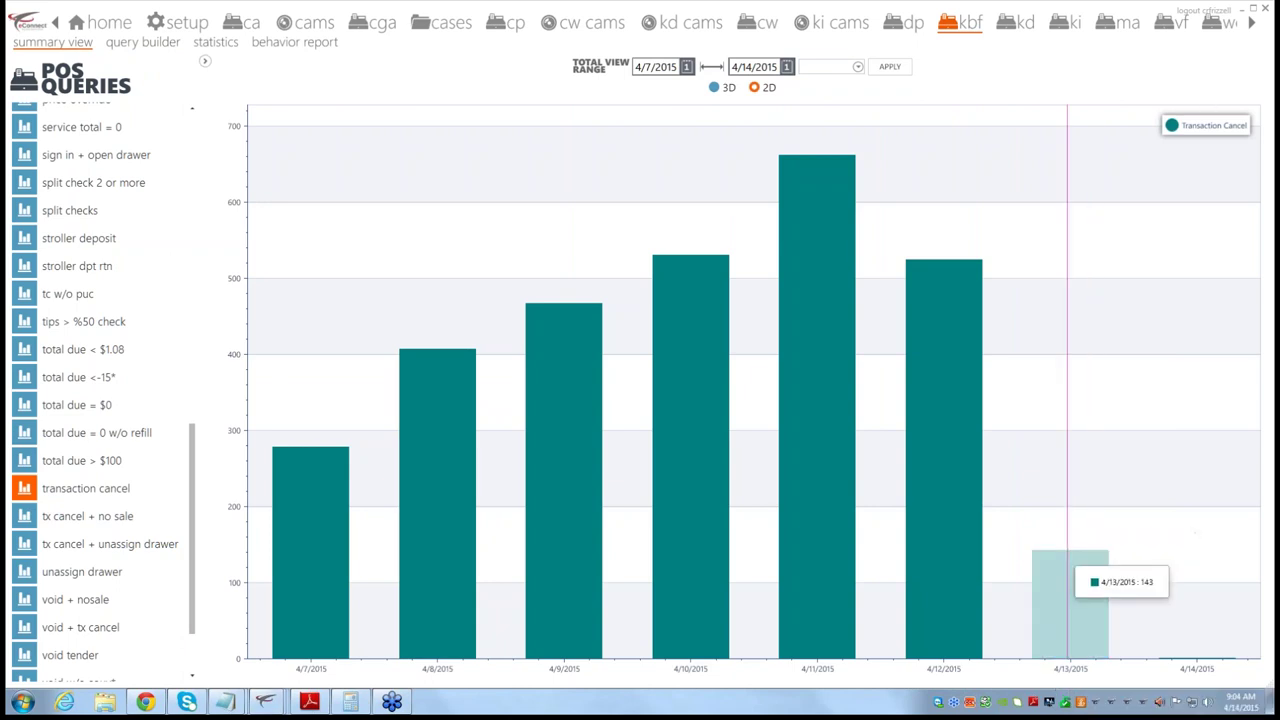
click(1064, 583)
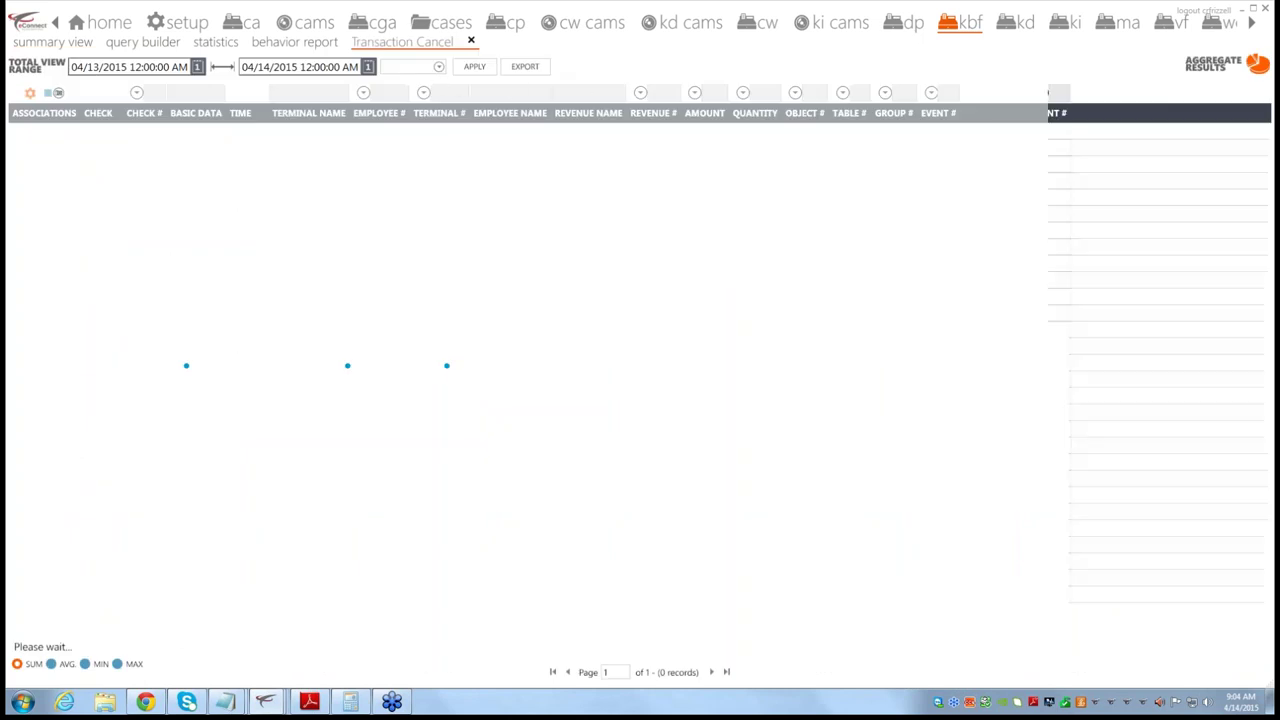
Step: Apply the Last 7 Days range to the transaction cancel records
click(420, 66)
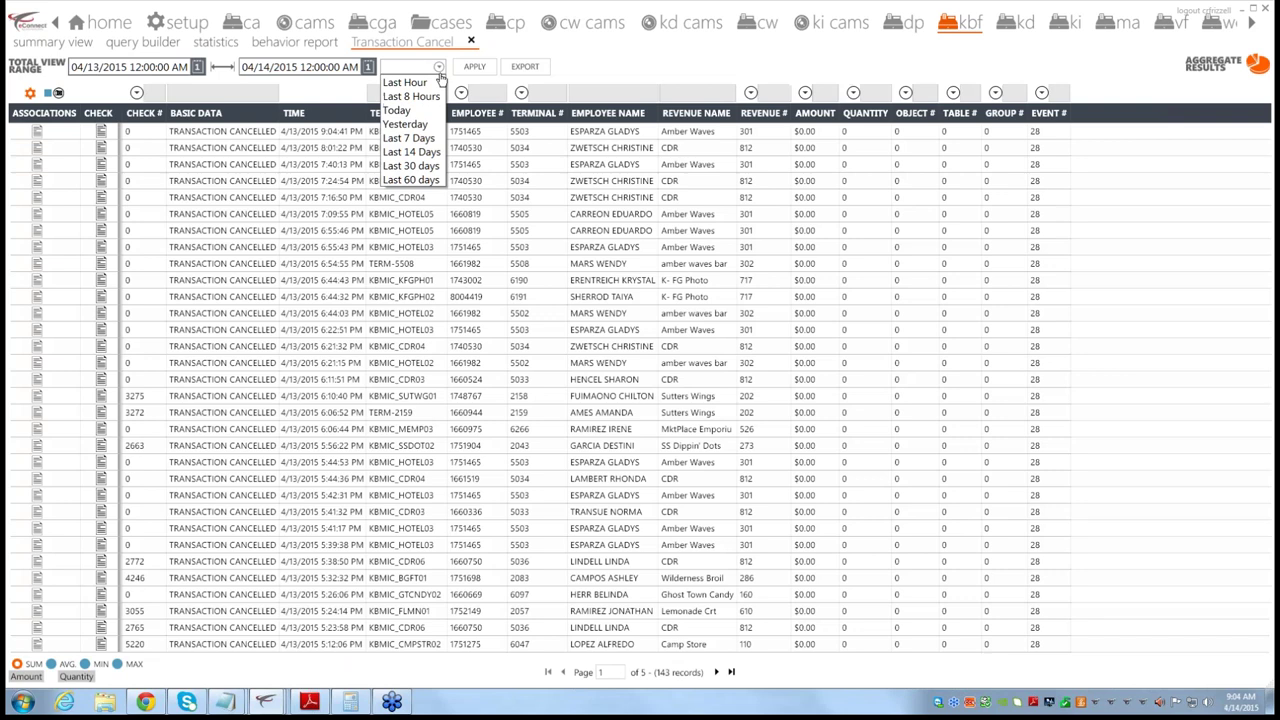
click(425, 145)
click(481, 67)
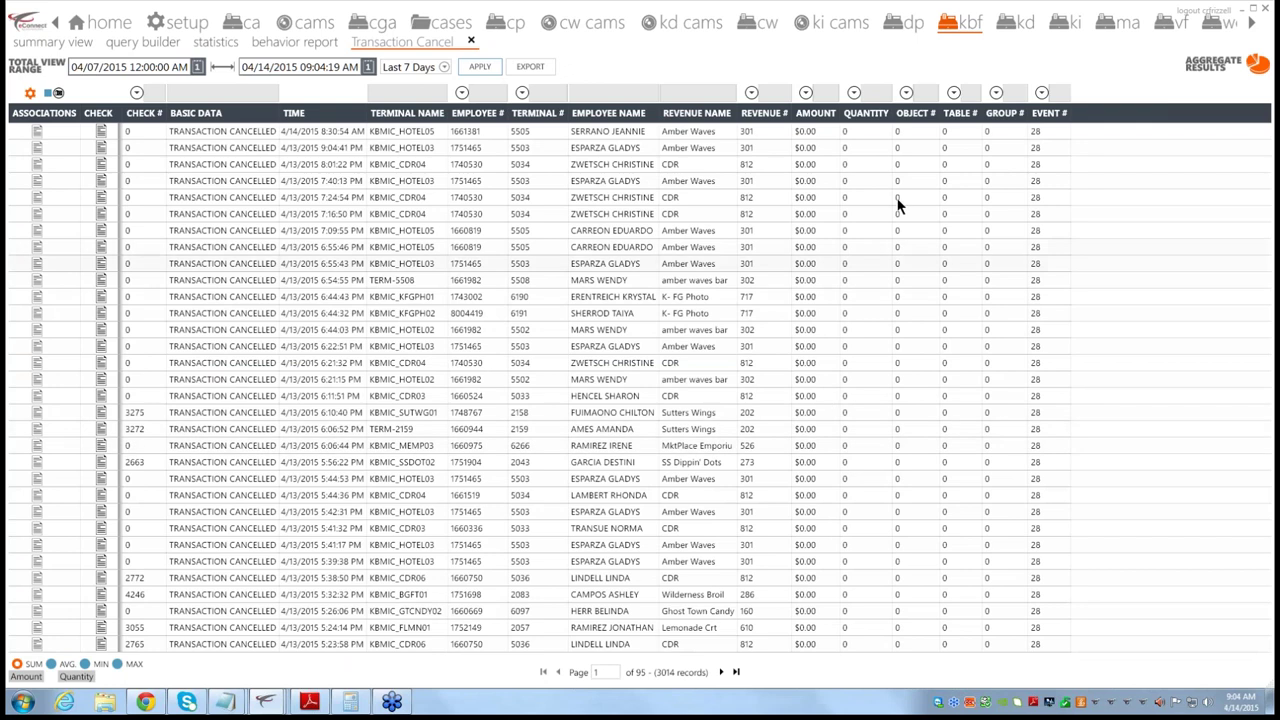
Step: Aggregate the cancelled transactions by revenue center and open the General Store records
click(1214, 68)
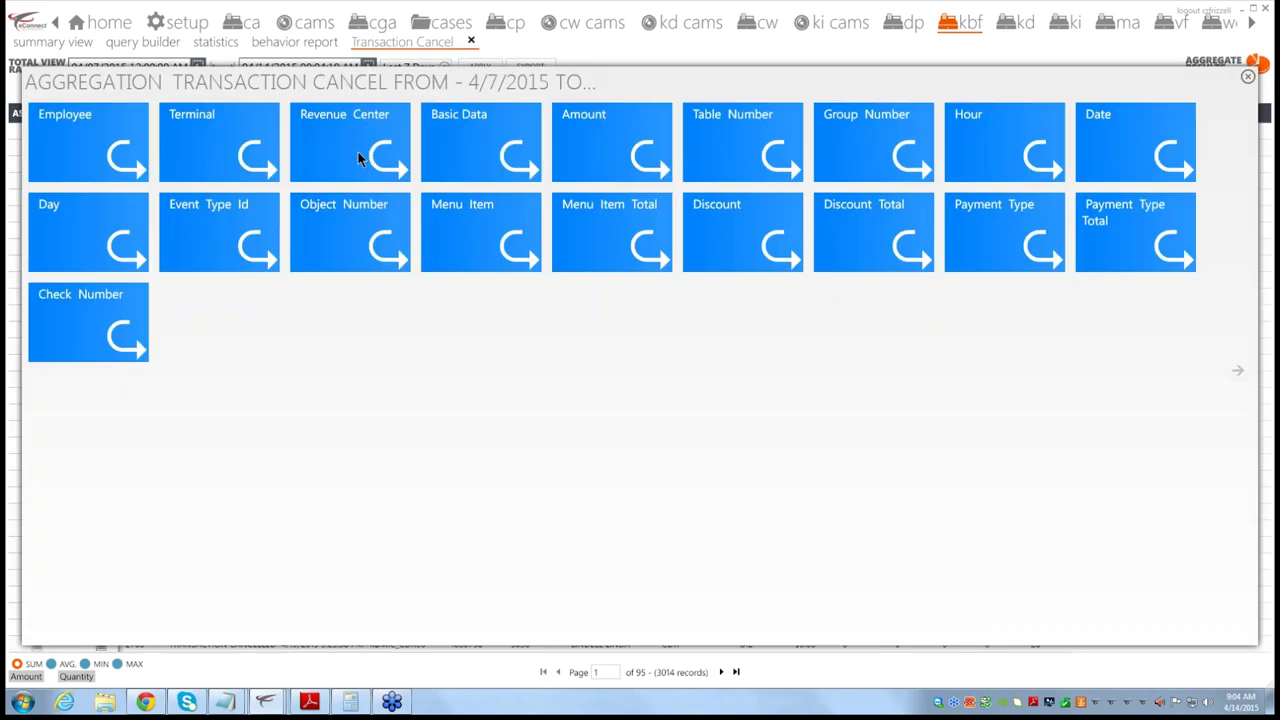
click(357, 152)
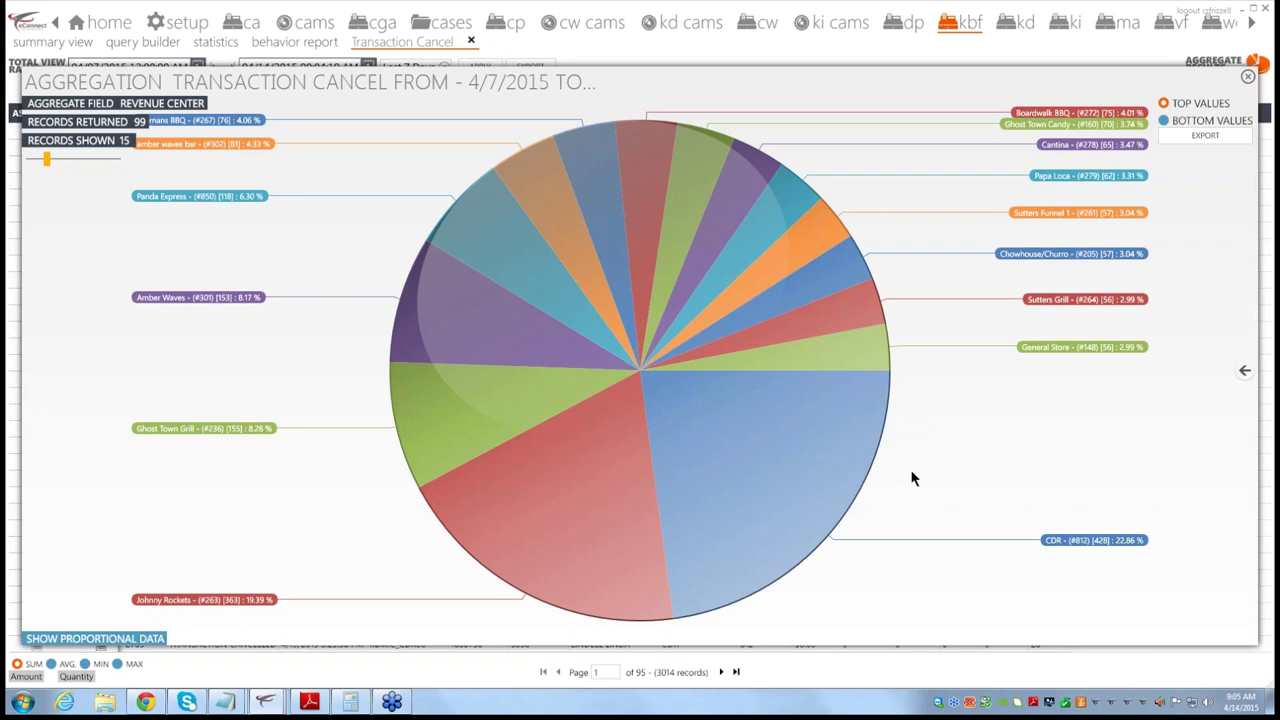
click(1035, 351)
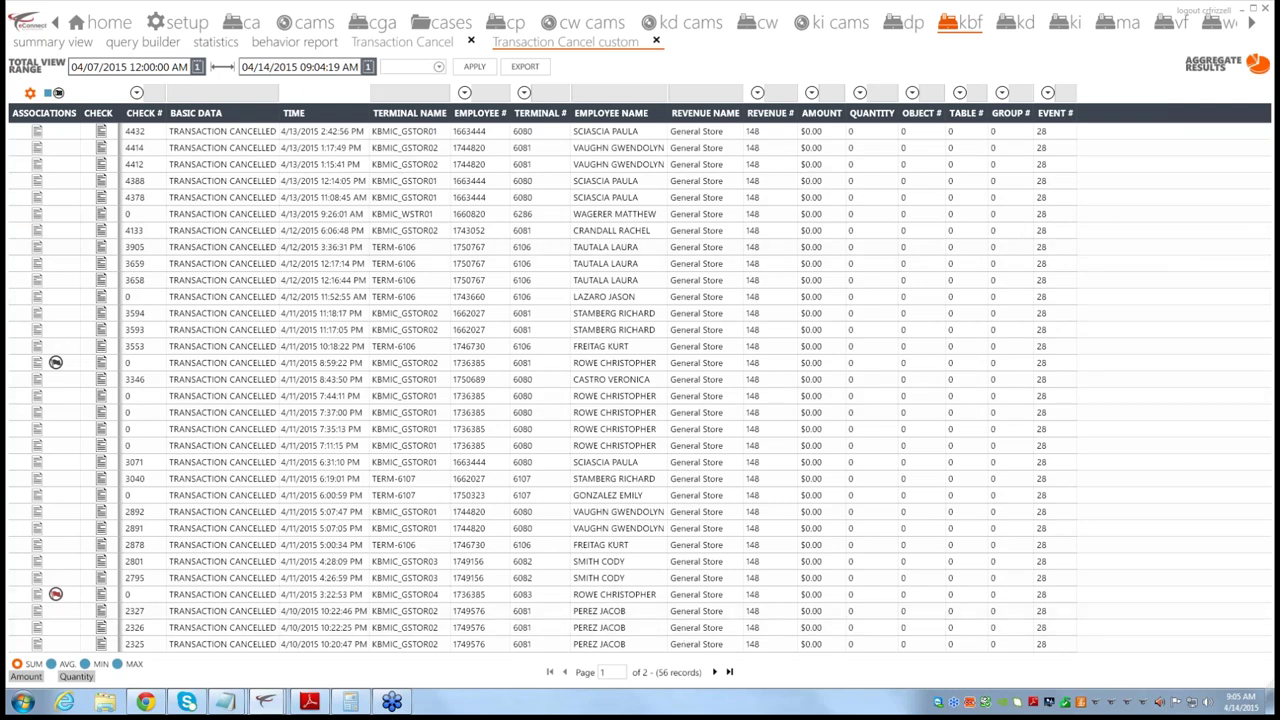
Step: Aggregate the General Store cancellations by employee and open the records of the large red slice beside the largest one
click(1225, 63)
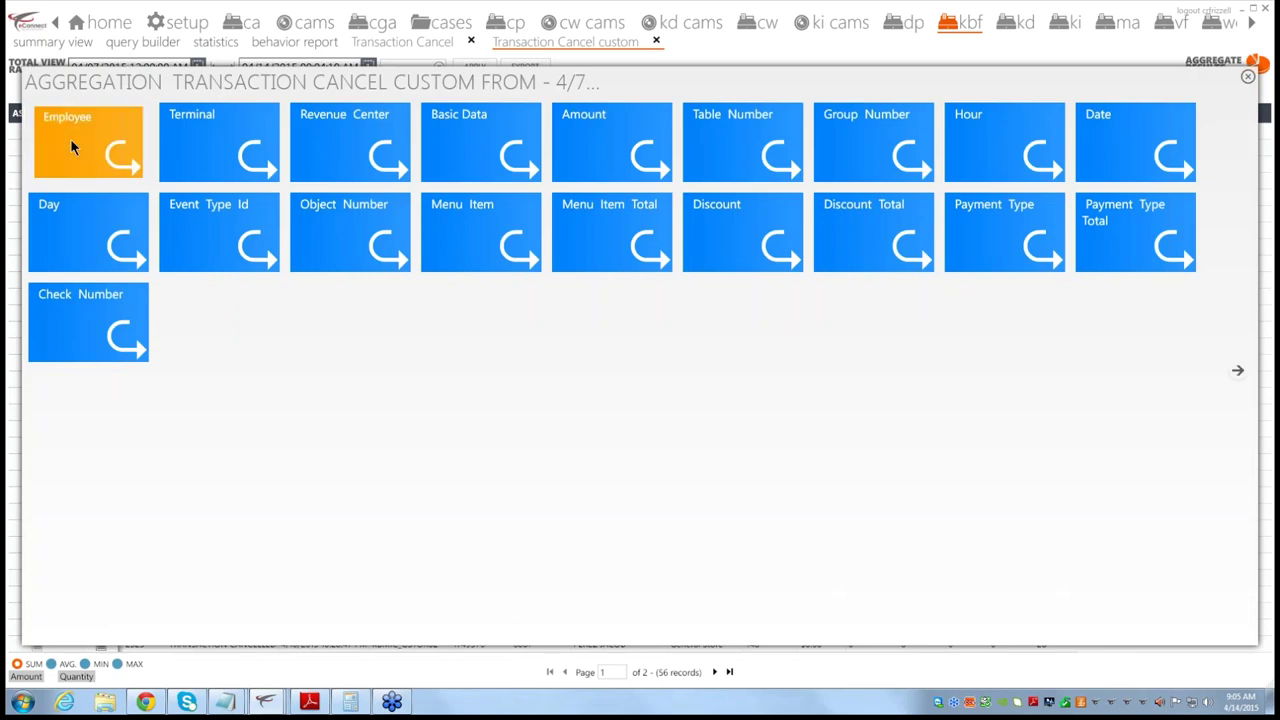
click(70, 146)
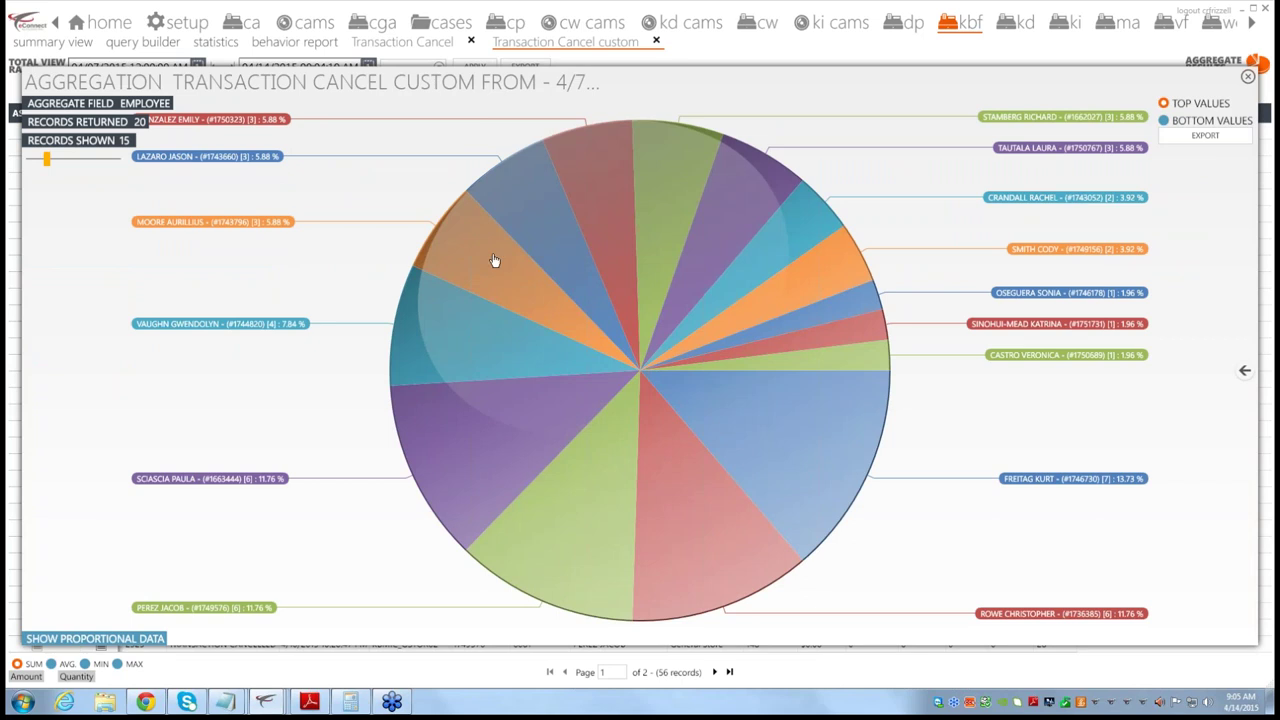
click(997, 618)
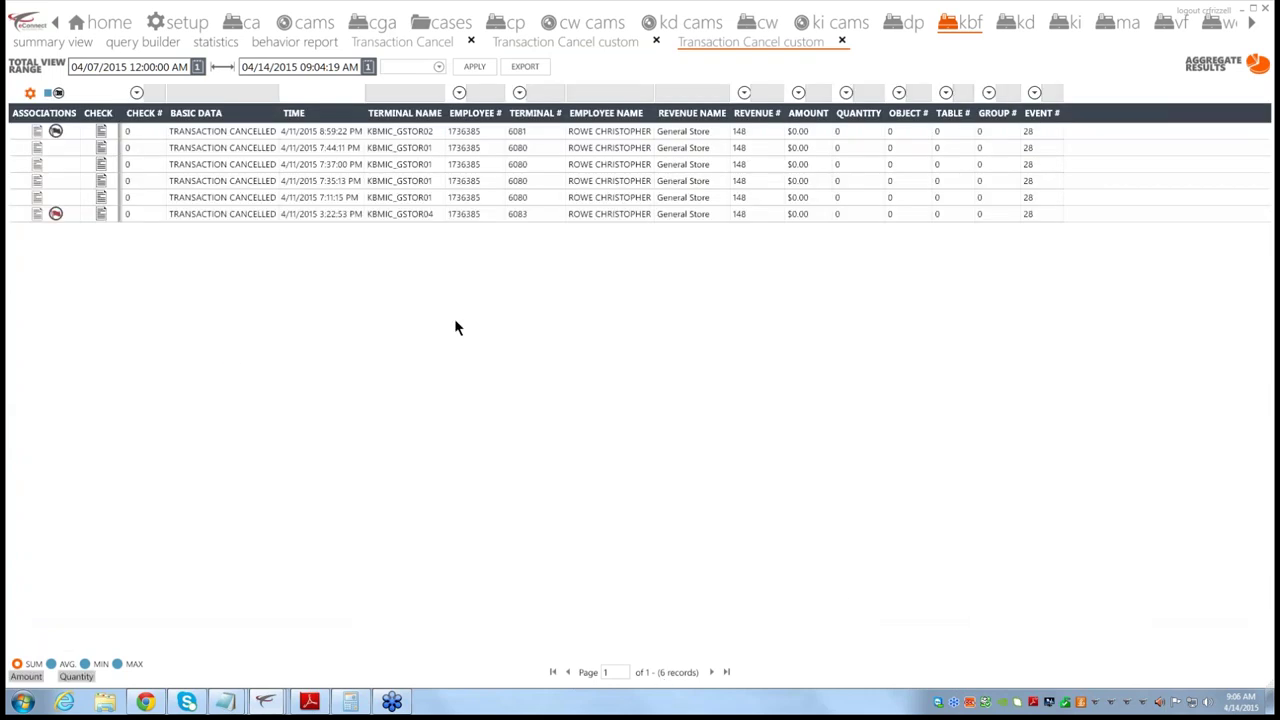
Step: Examine the first record's check summary and the register activity around each of the employee's cancelled transactions
click(100, 134)
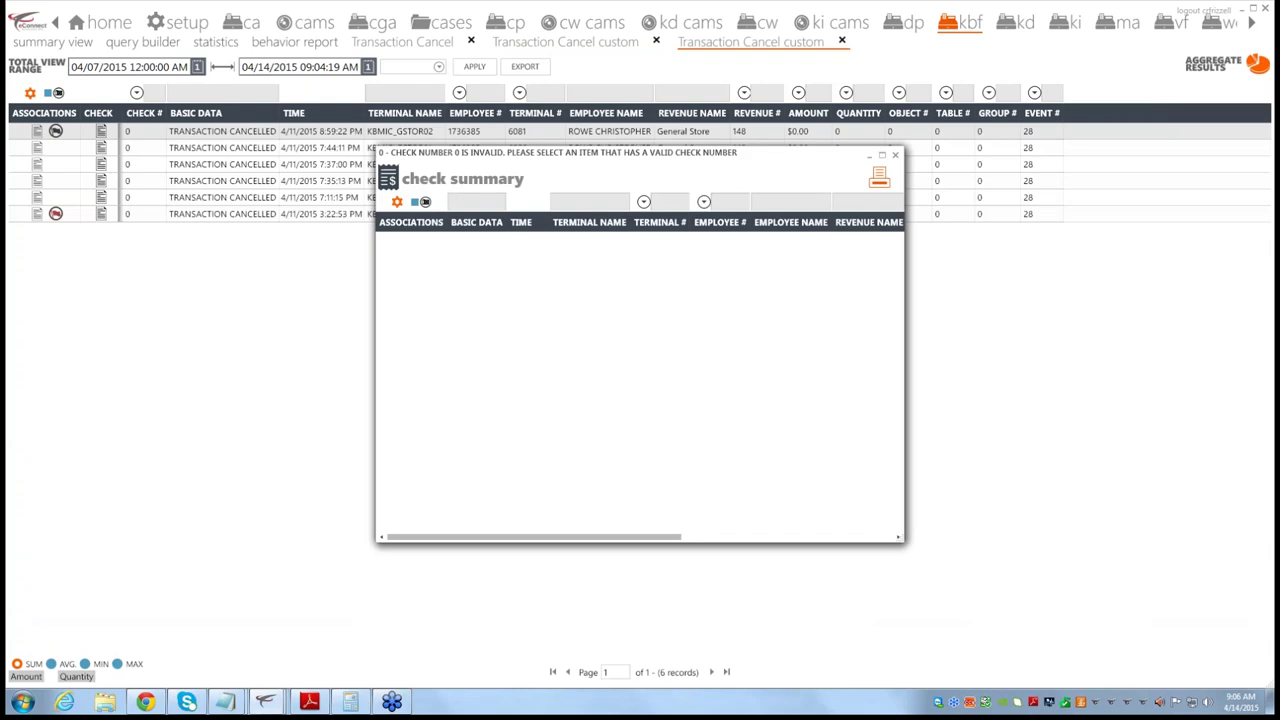
click(897, 158)
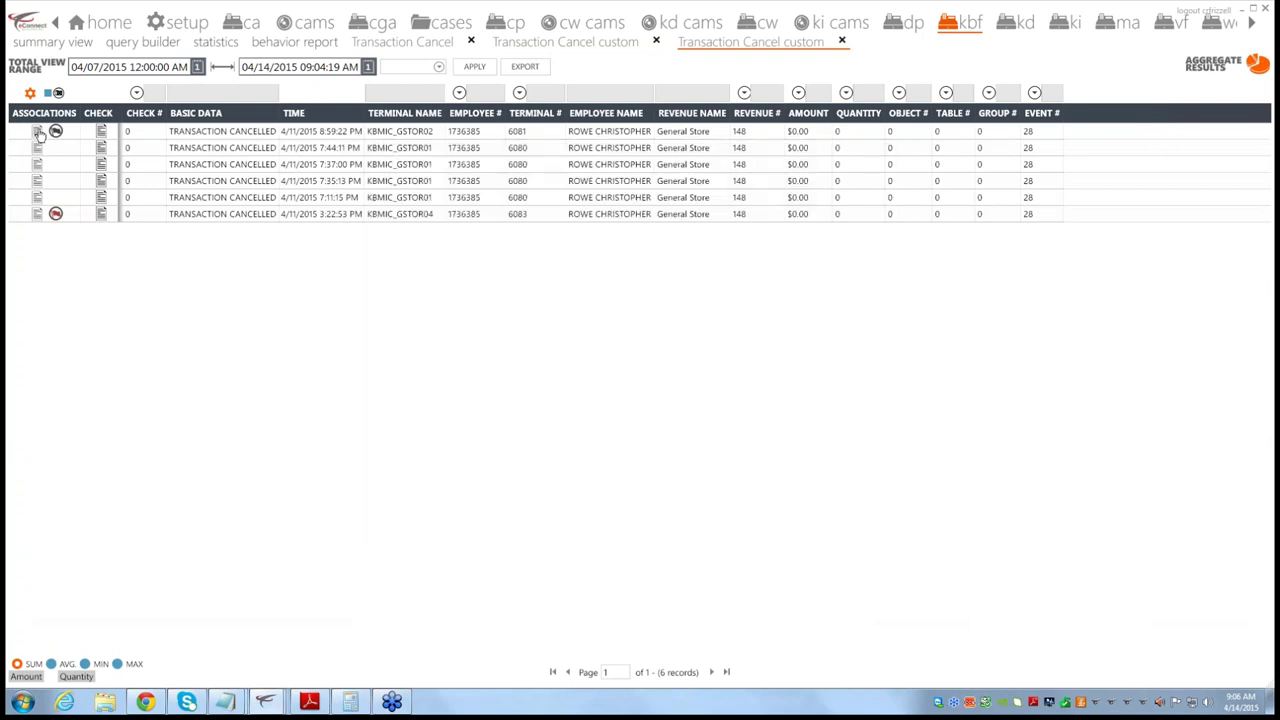
mouse_move(38, 133)
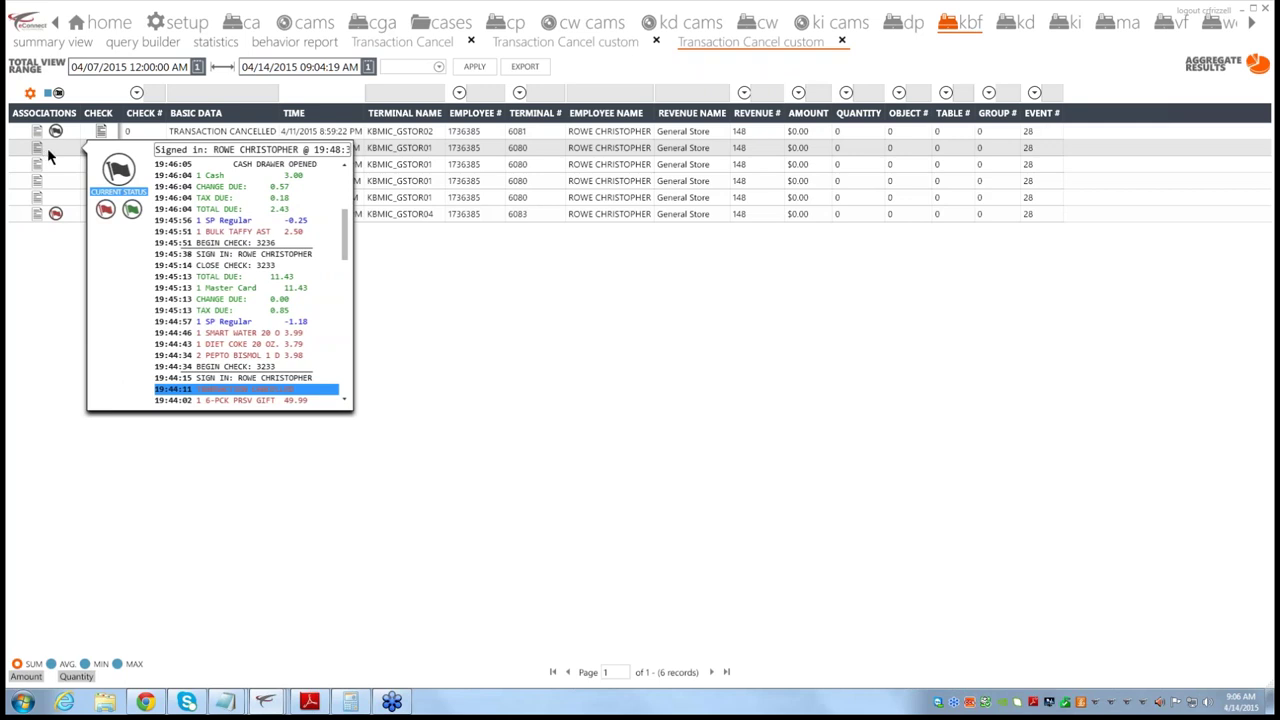
mouse_move(54, 172)
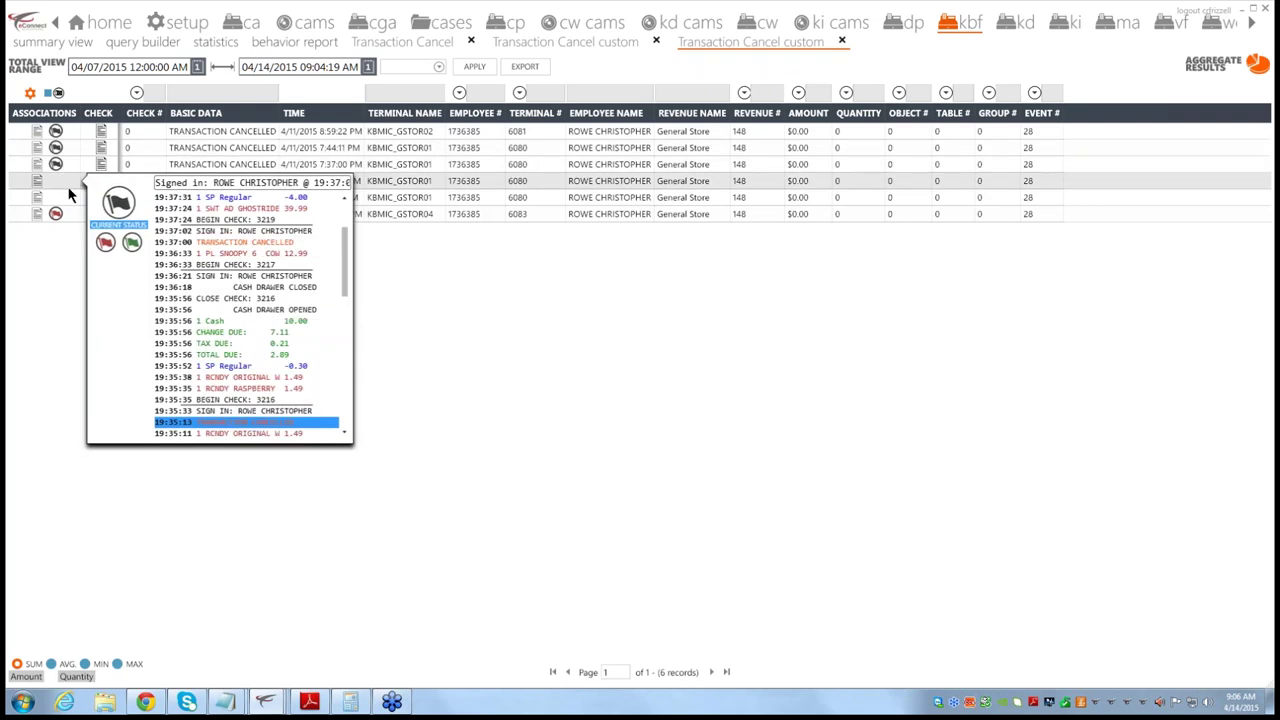
mouse_move(64, 195)
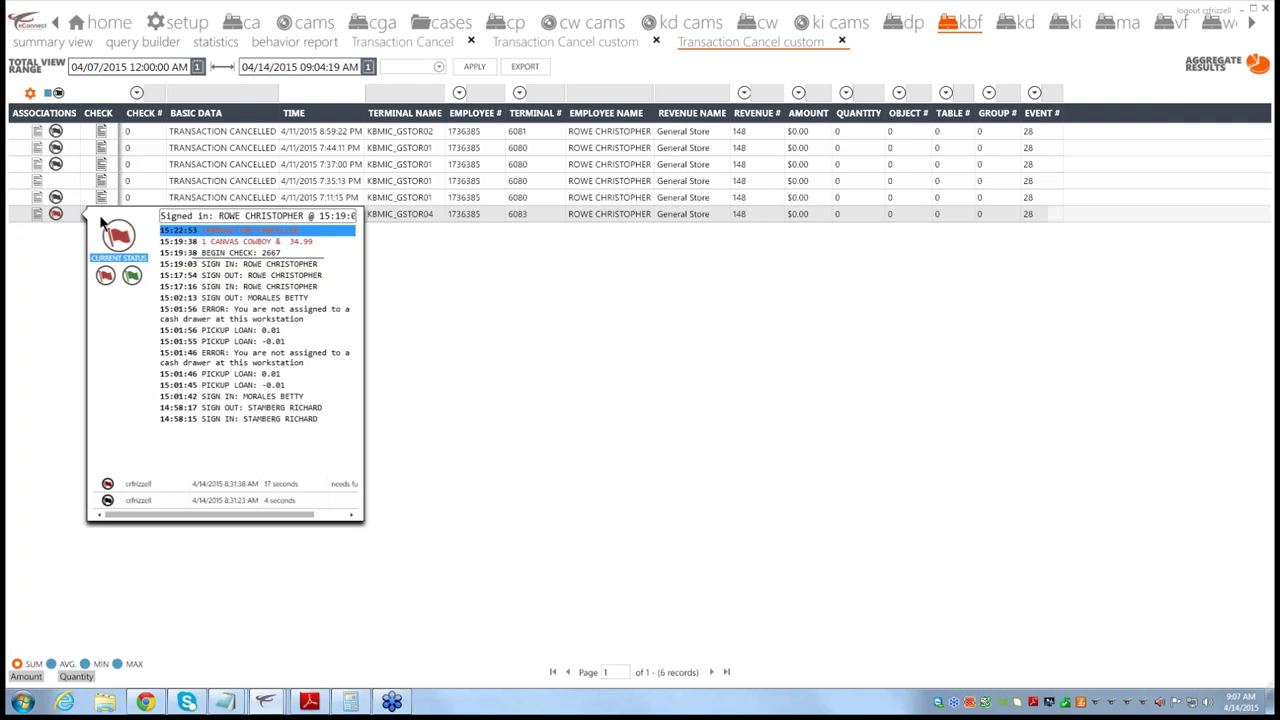
Step: Submit a red-flag status update without a comment for the 4/11/2015 3:22:53 PM cancelled transaction
click(106, 274)
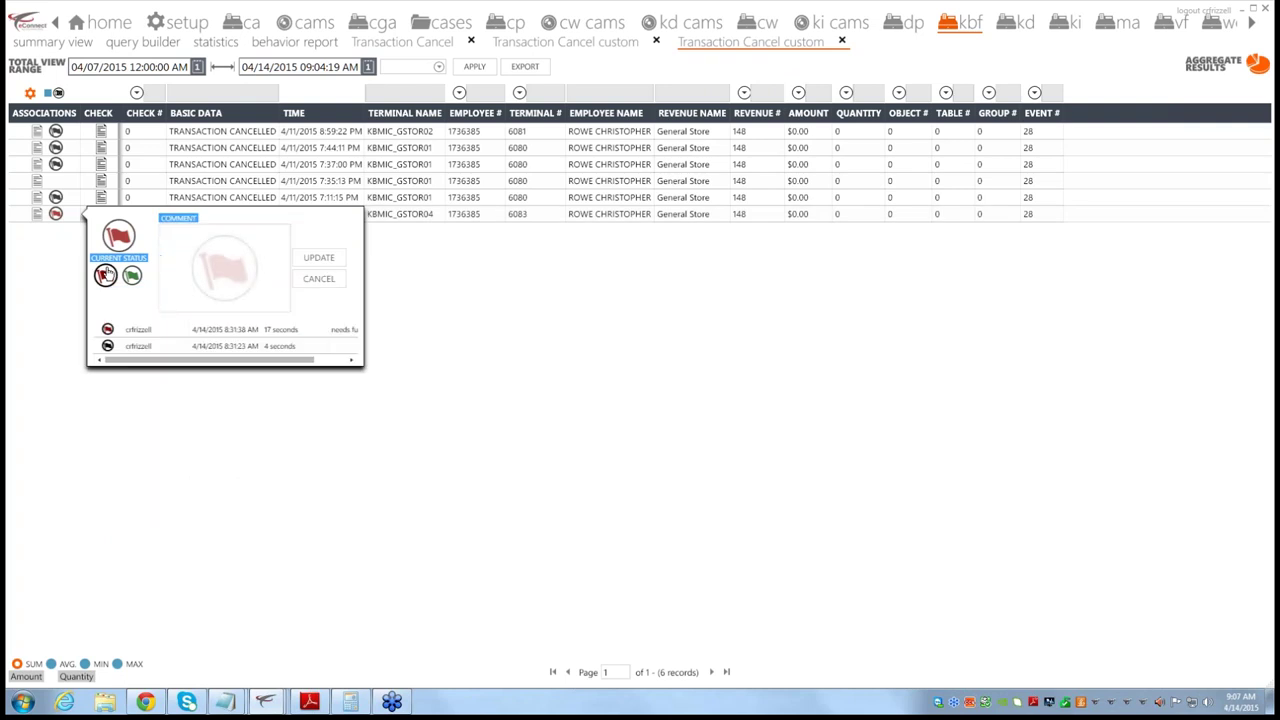
click(194, 243)
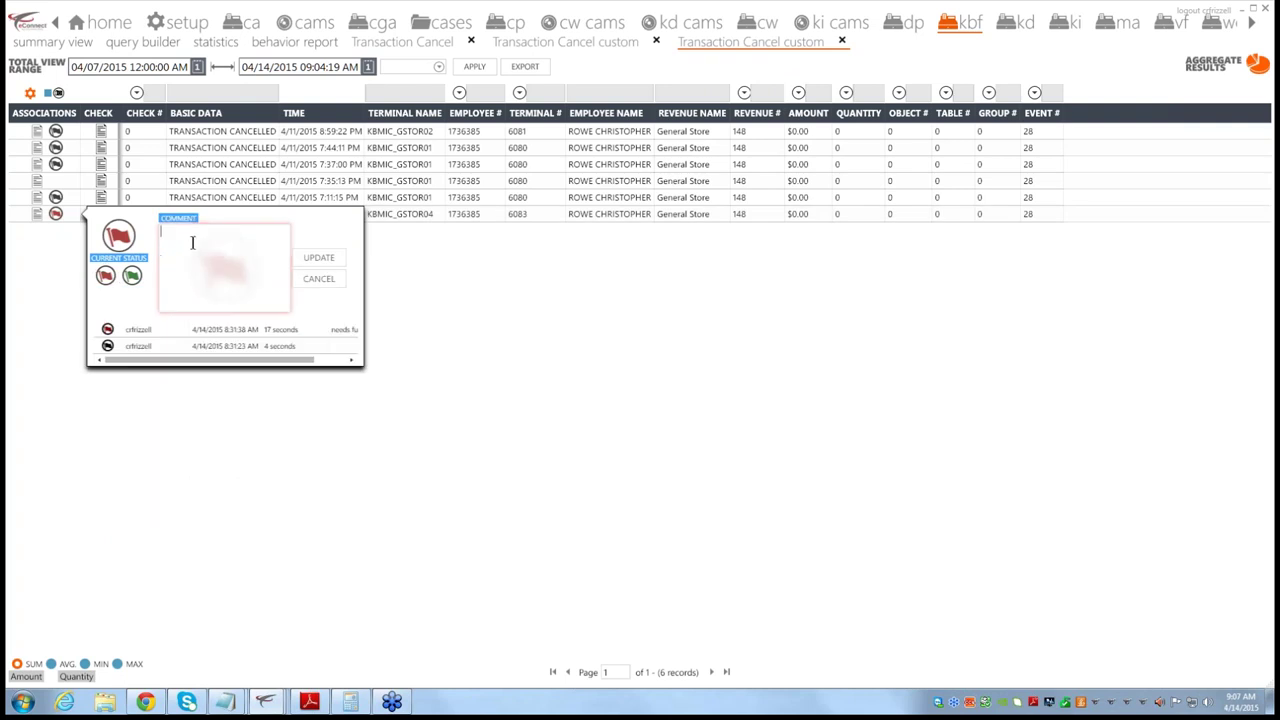
click(312, 257)
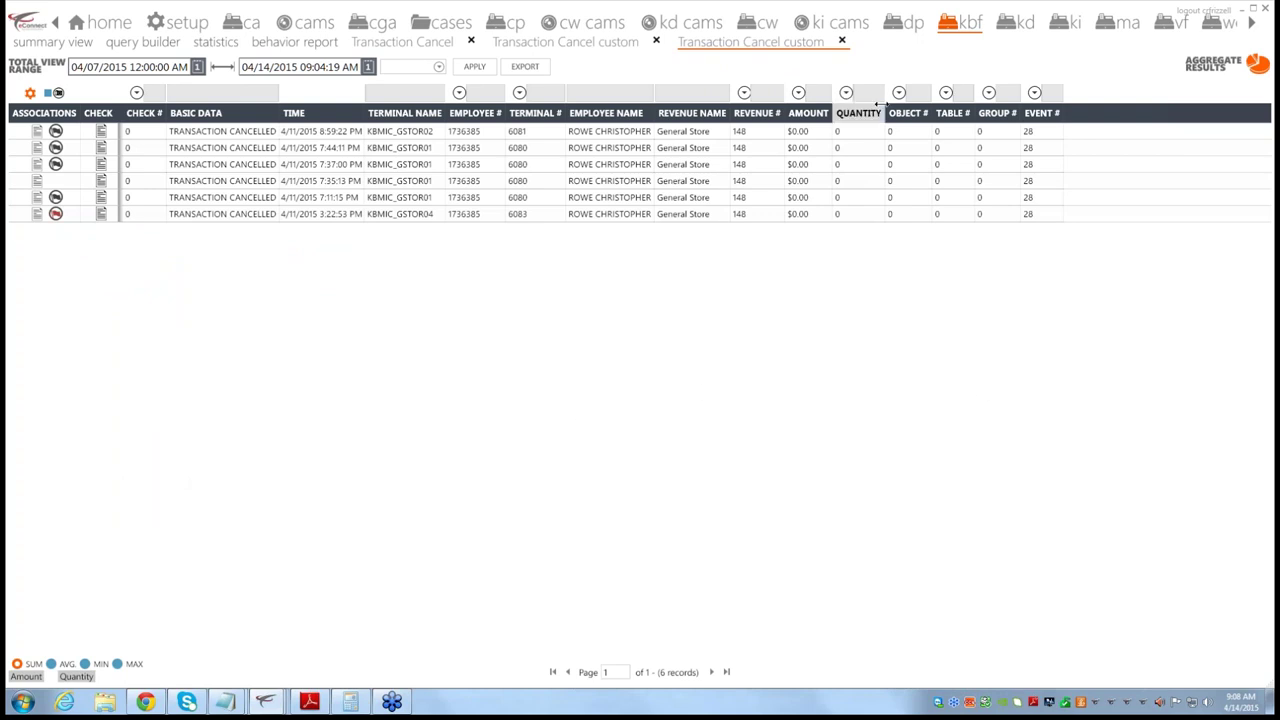
Step: Close the transaction cancel results and remove that query from the summary chart
click(656, 41)
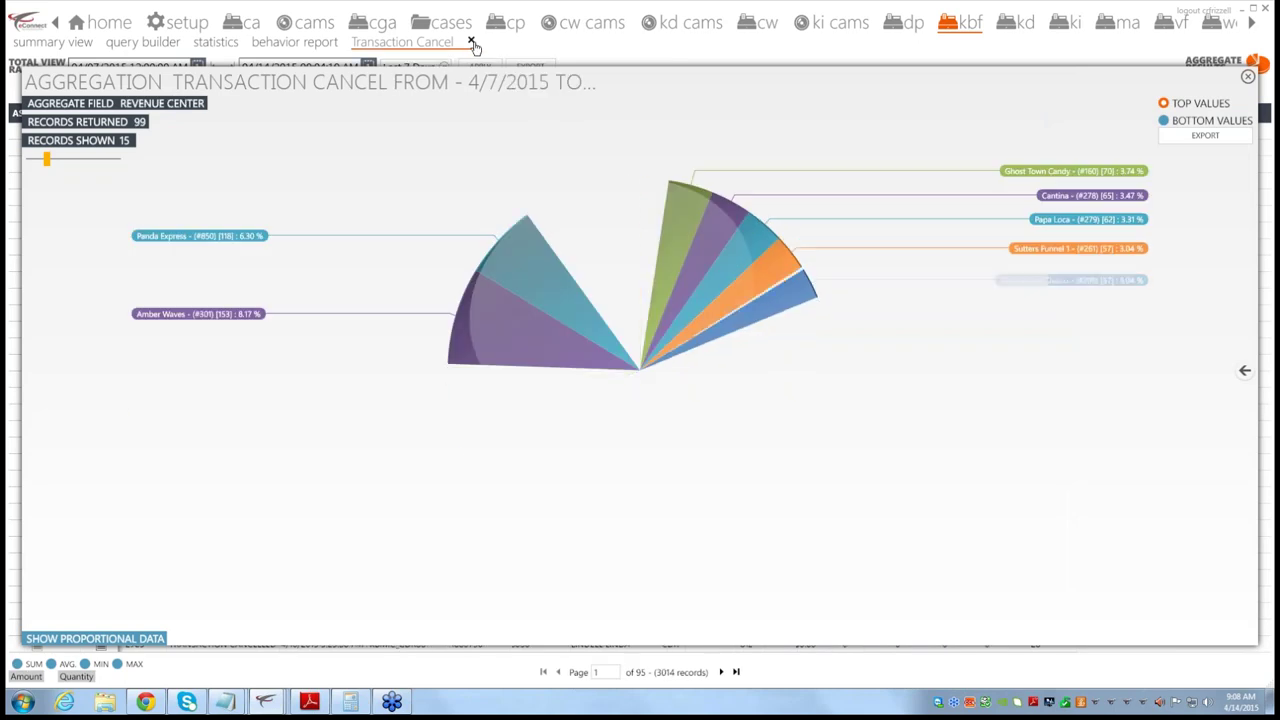
click(471, 42)
click(86, 46)
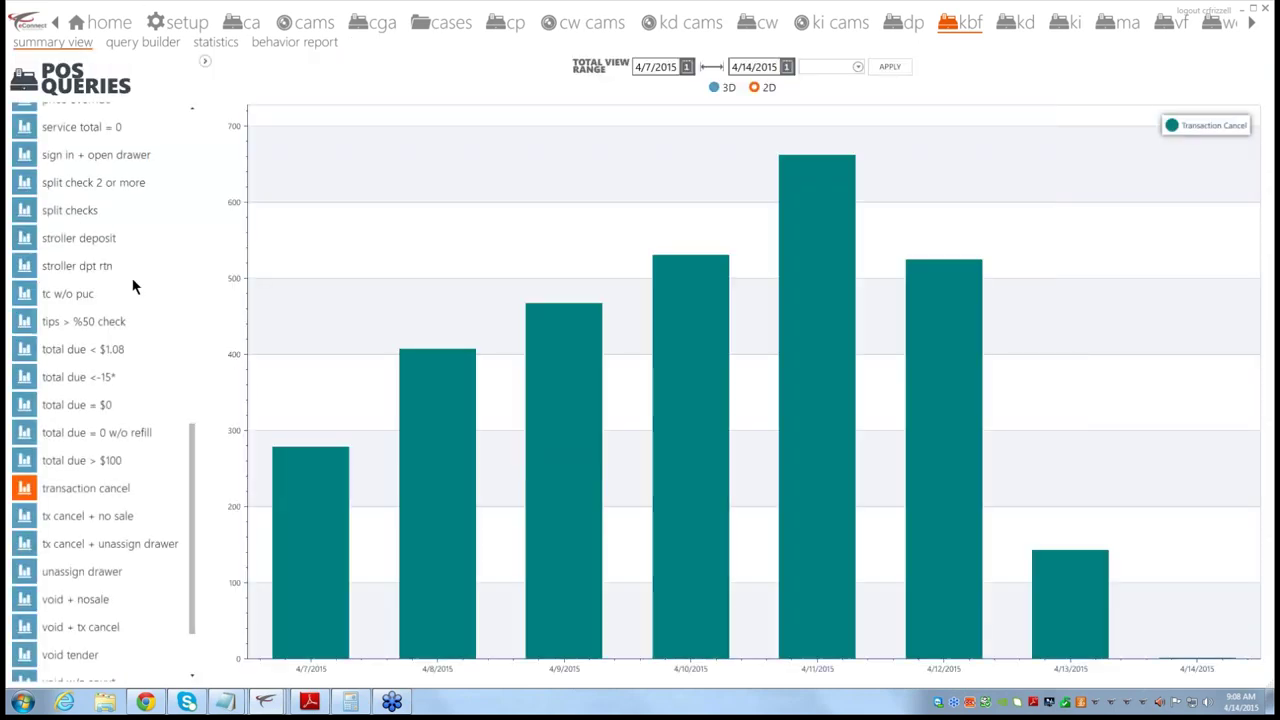
click(23, 489)
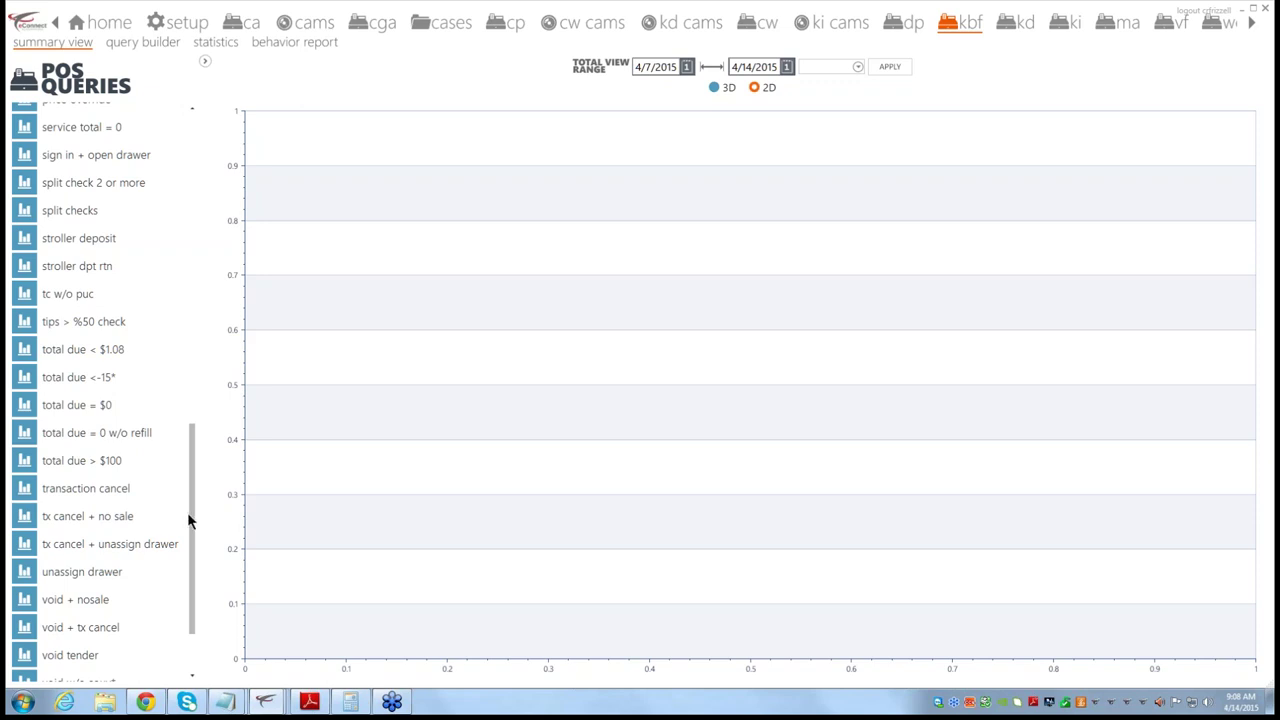
Step: Chart the void tender query and open its records for 4/13/2015
drag(193, 530, 193, 570)
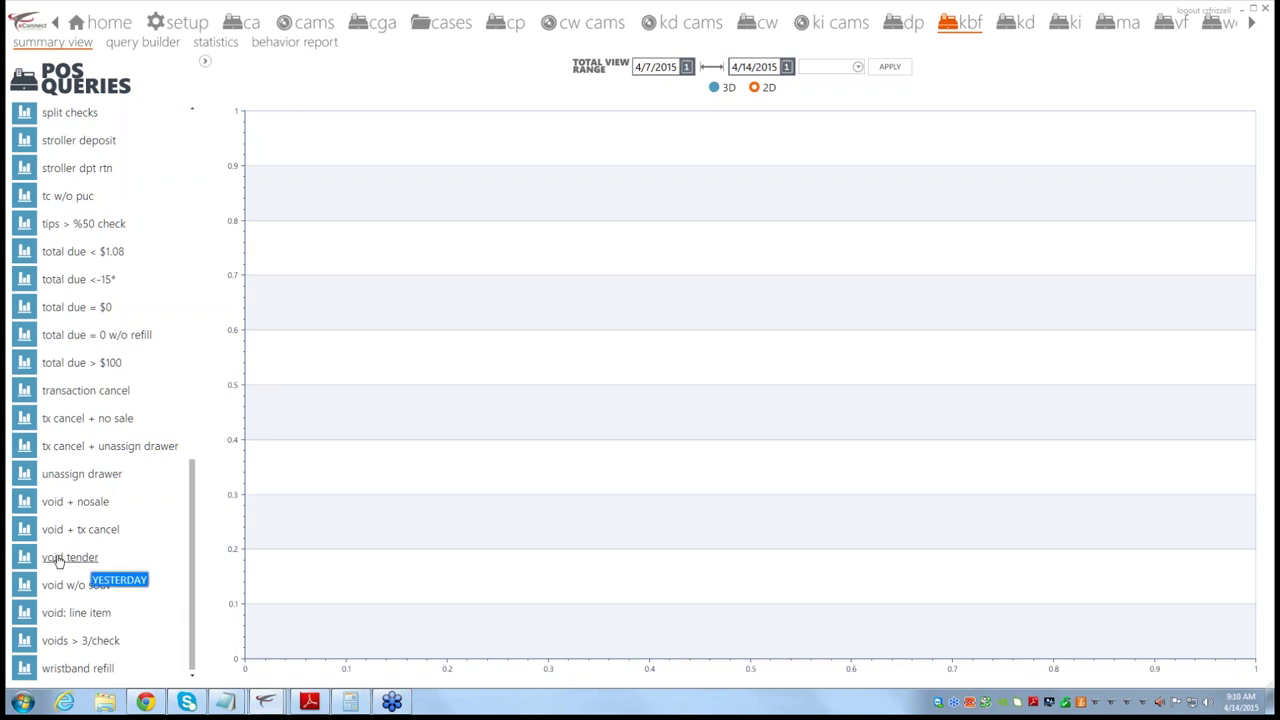
click(24, 557)
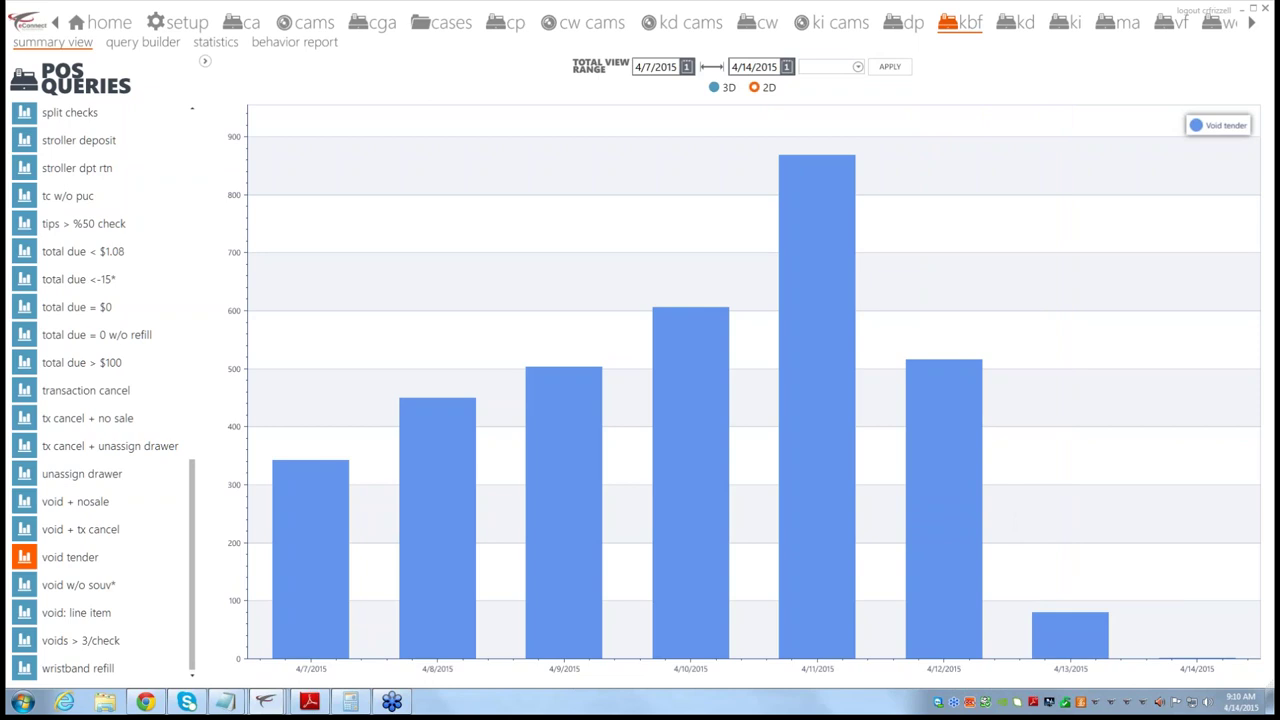
click(1087, 641)
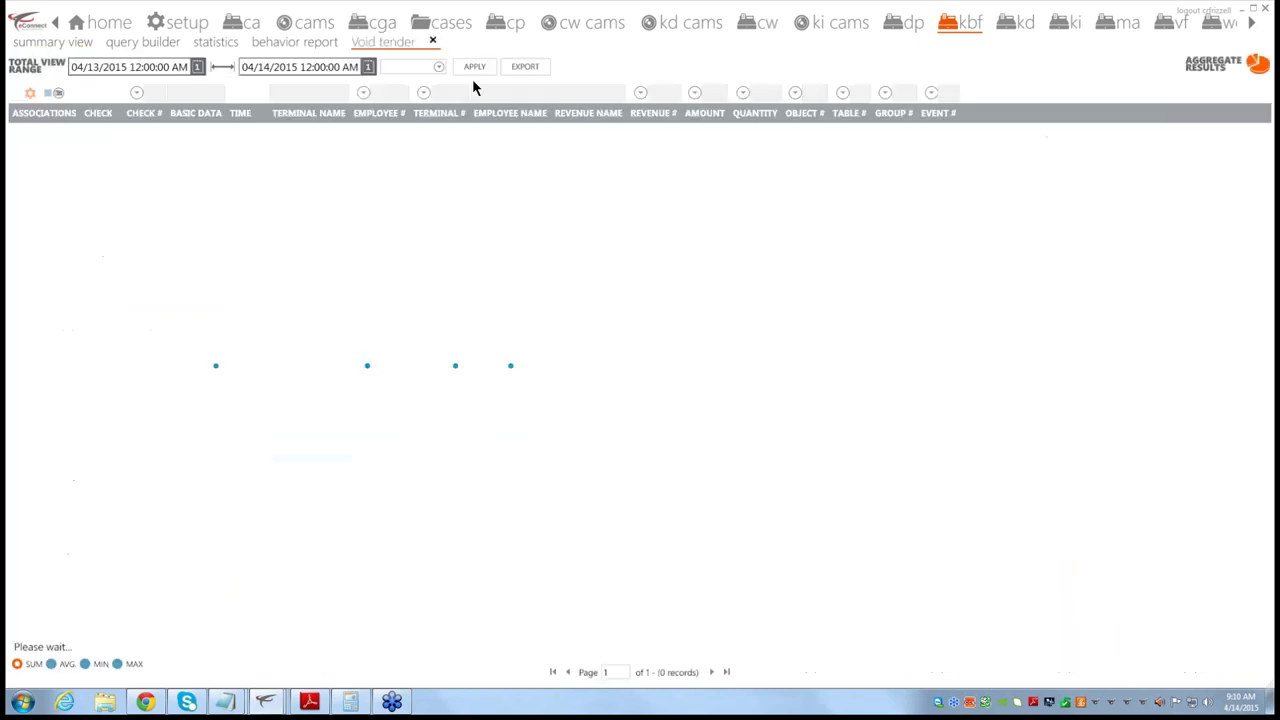
Step: Apply the Last 7 Days range to the void tender records
click(439, 68)
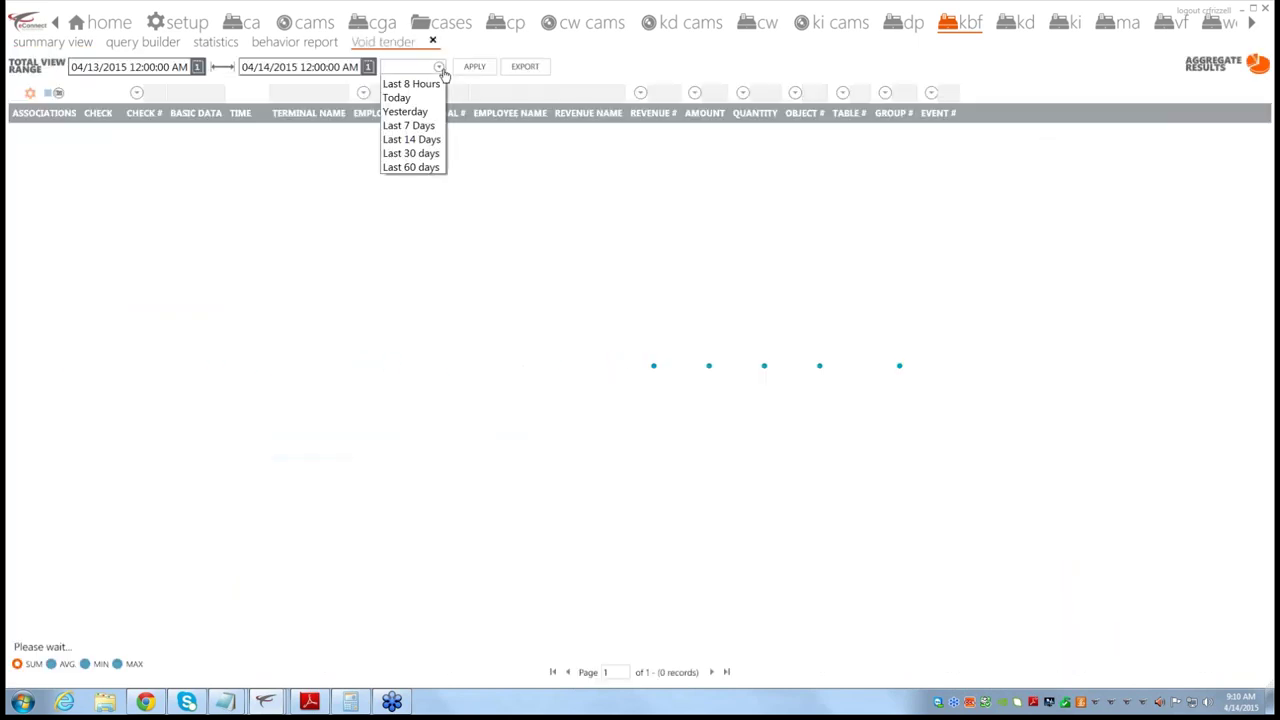
click(408, 138)
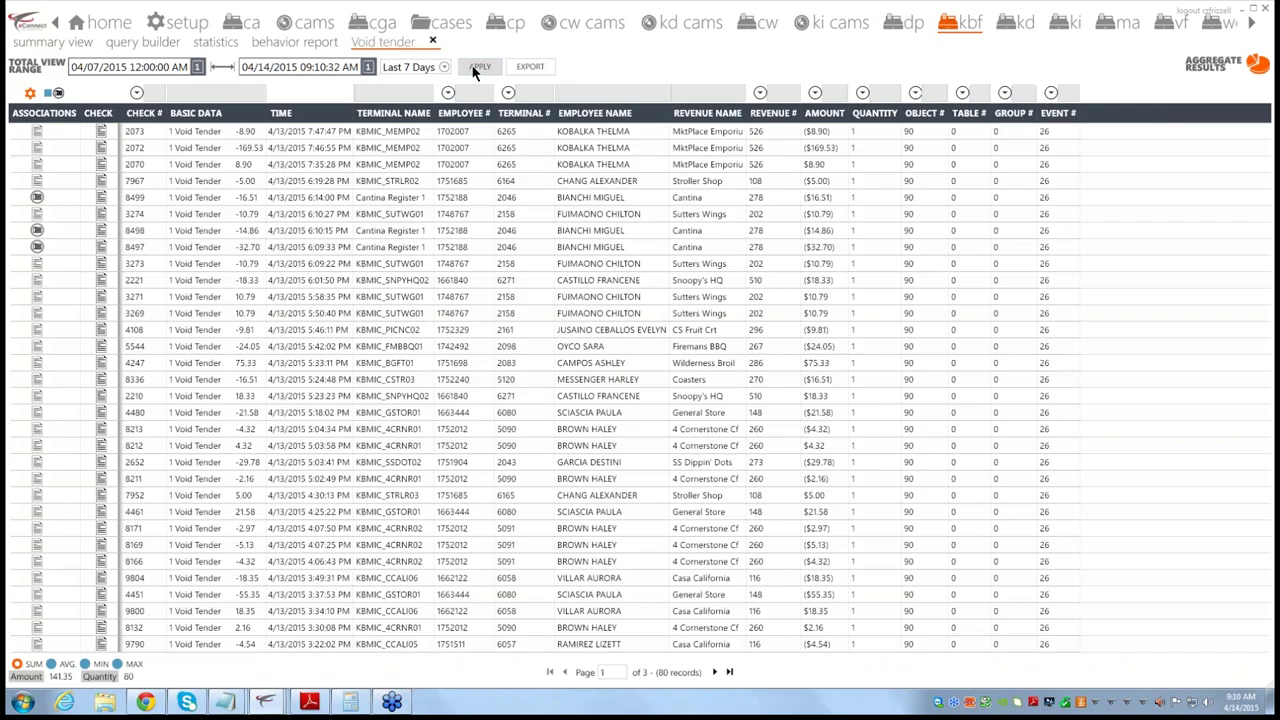
click(476, 67)
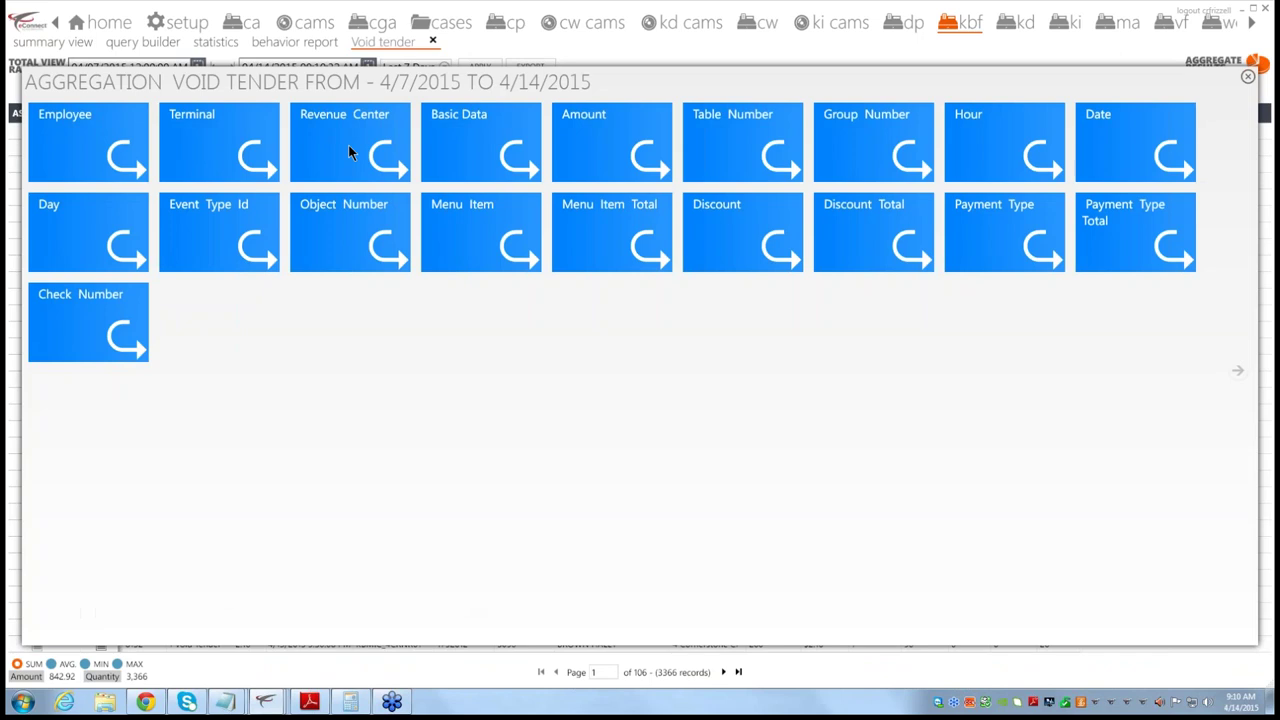
Step: Drill down the void tenders by revenue center to Grizzly Creek and by employee to the largest slice's records
click(349, 148)
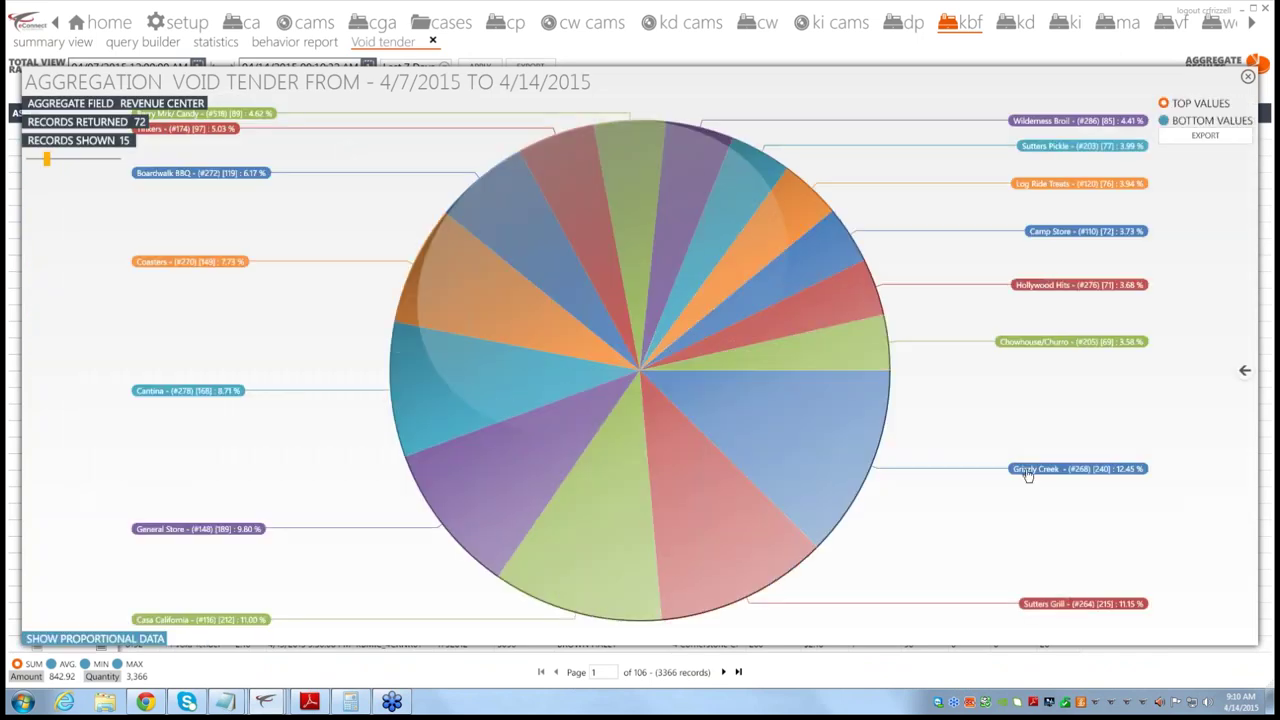
click(838, 457)
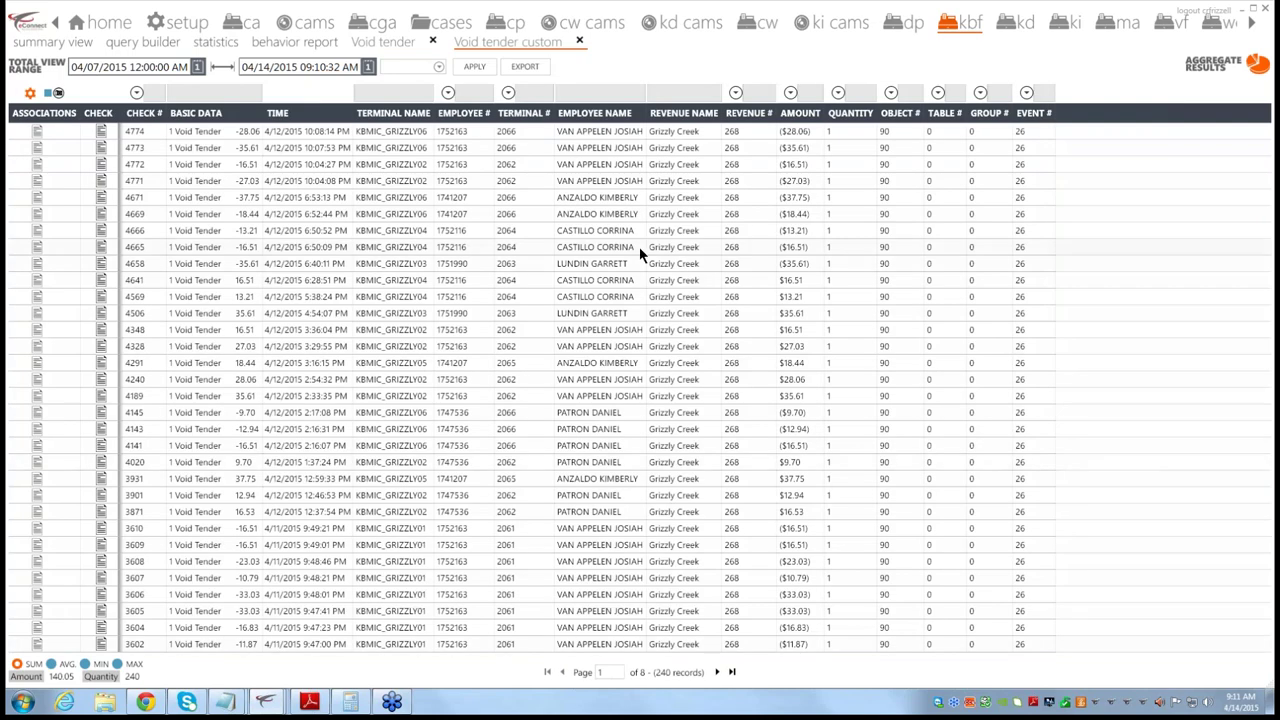
click(1193, 72)
click(79, 133)
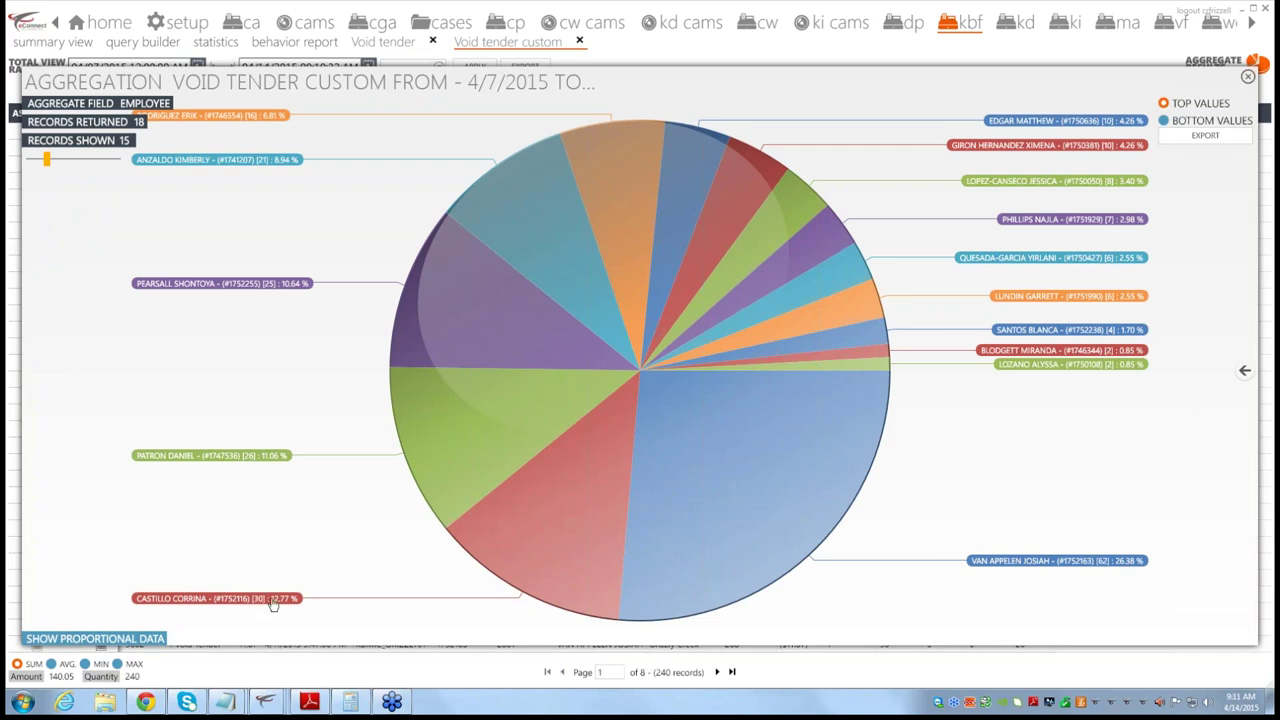
click(769, 469)
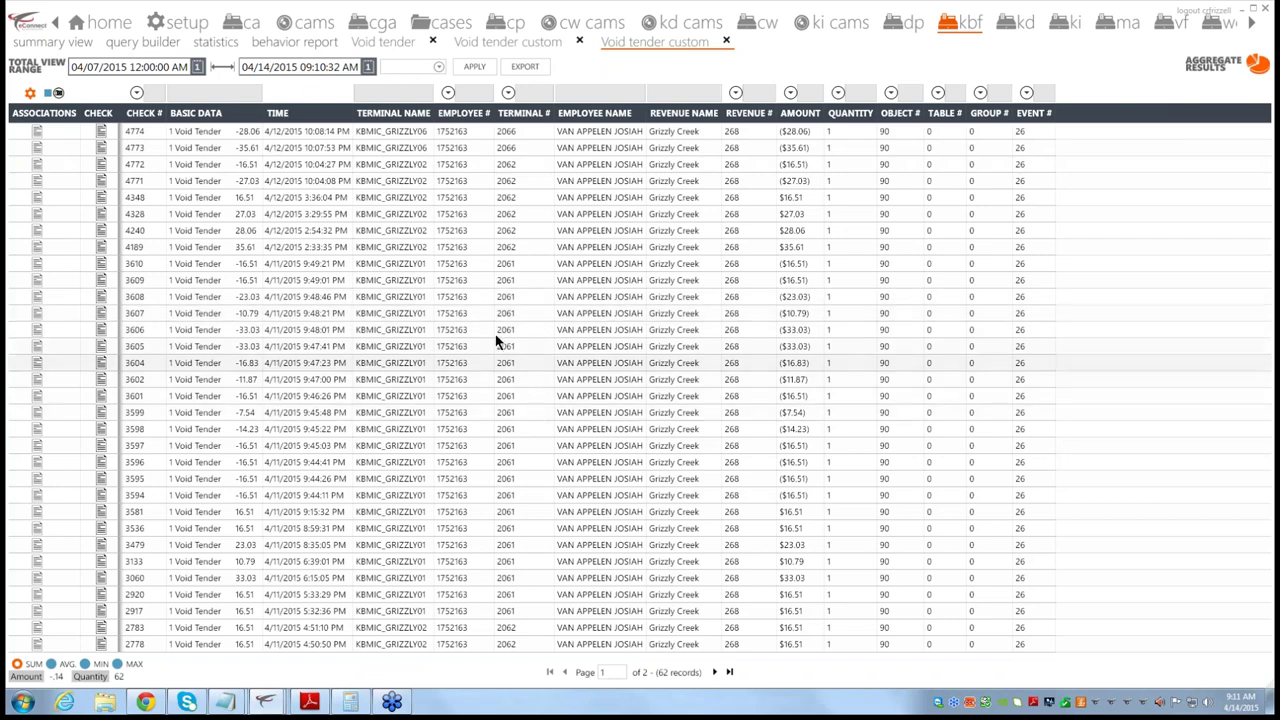
Step: Sort the employee's void tenders by amount in ascending order and aggregate them by date
click(803, 115)
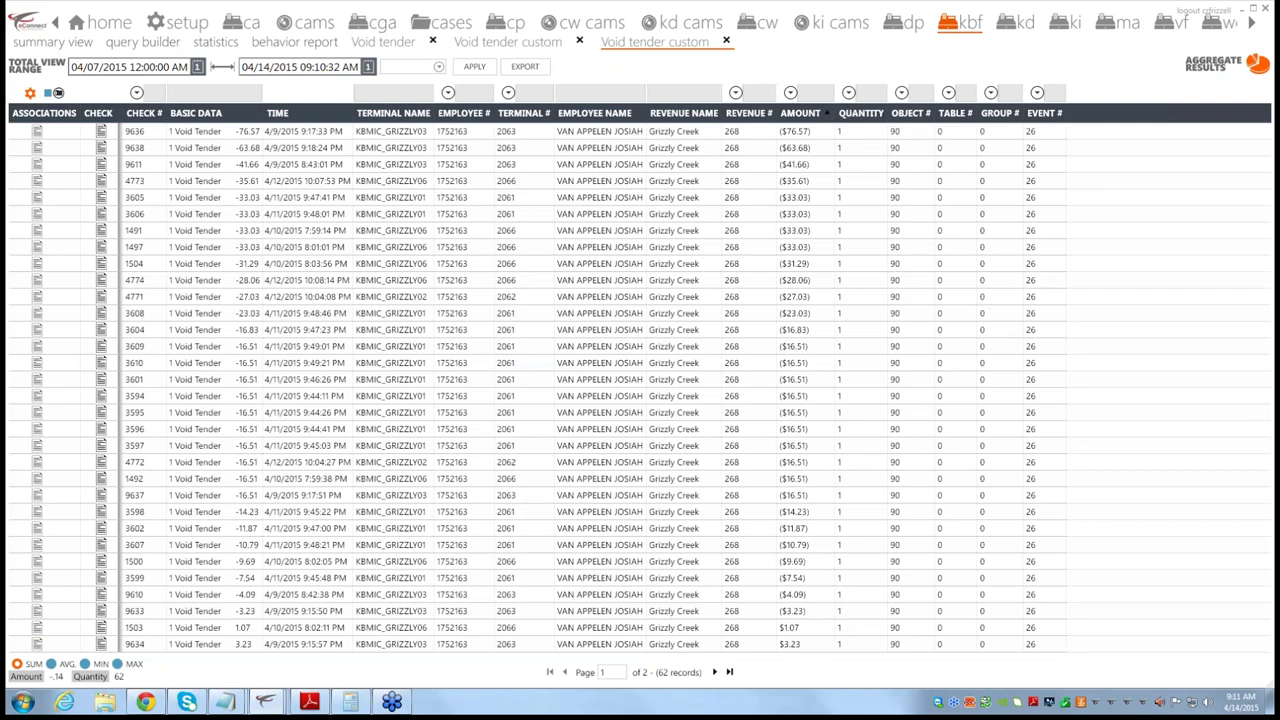
click(1227, 62)
click(1110, 137)
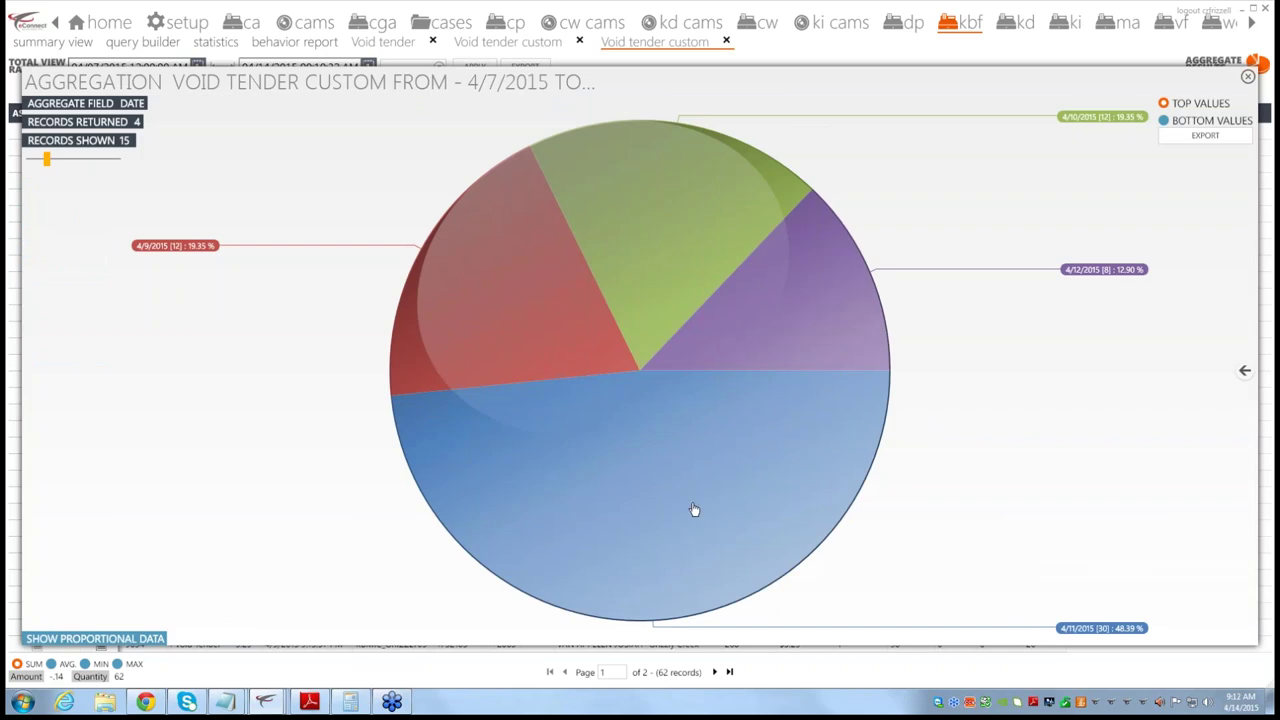
Step: Open the employee's 4/11/2015 void tenders and examine the 9:49:21 PM record's check details and the journal around its negative balance authorization
click(695, 510)
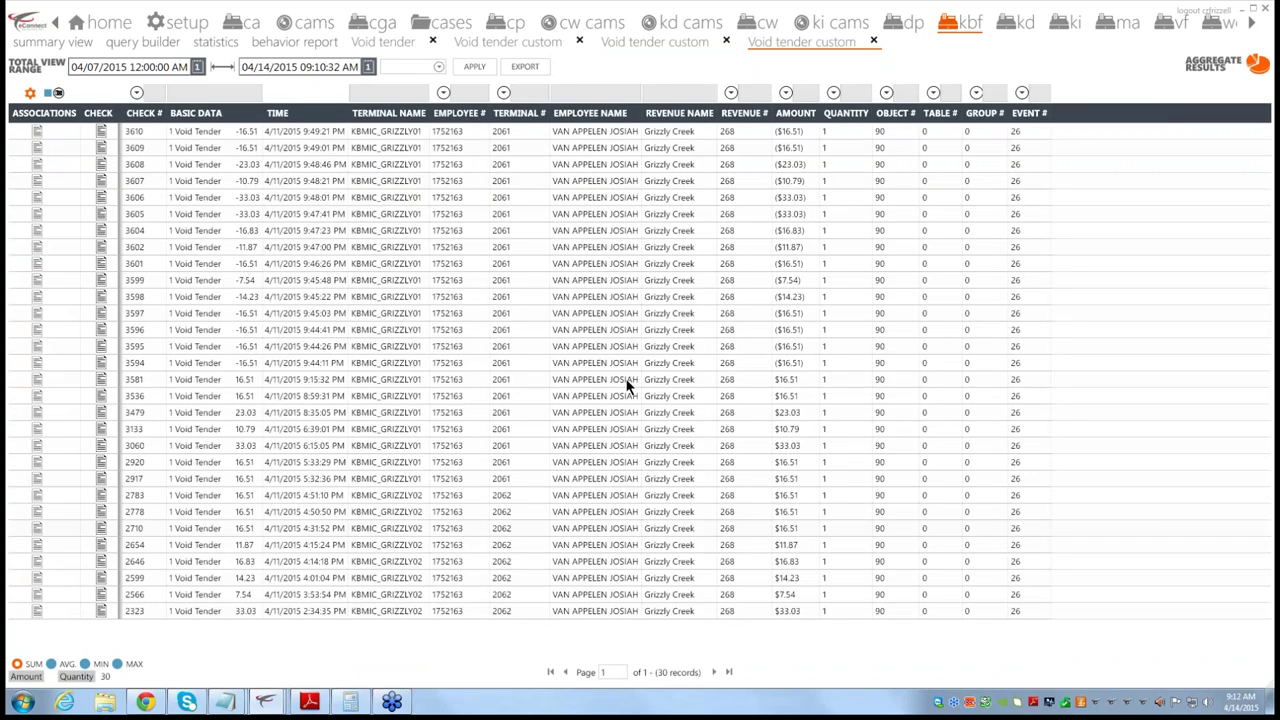
click(101, 133)
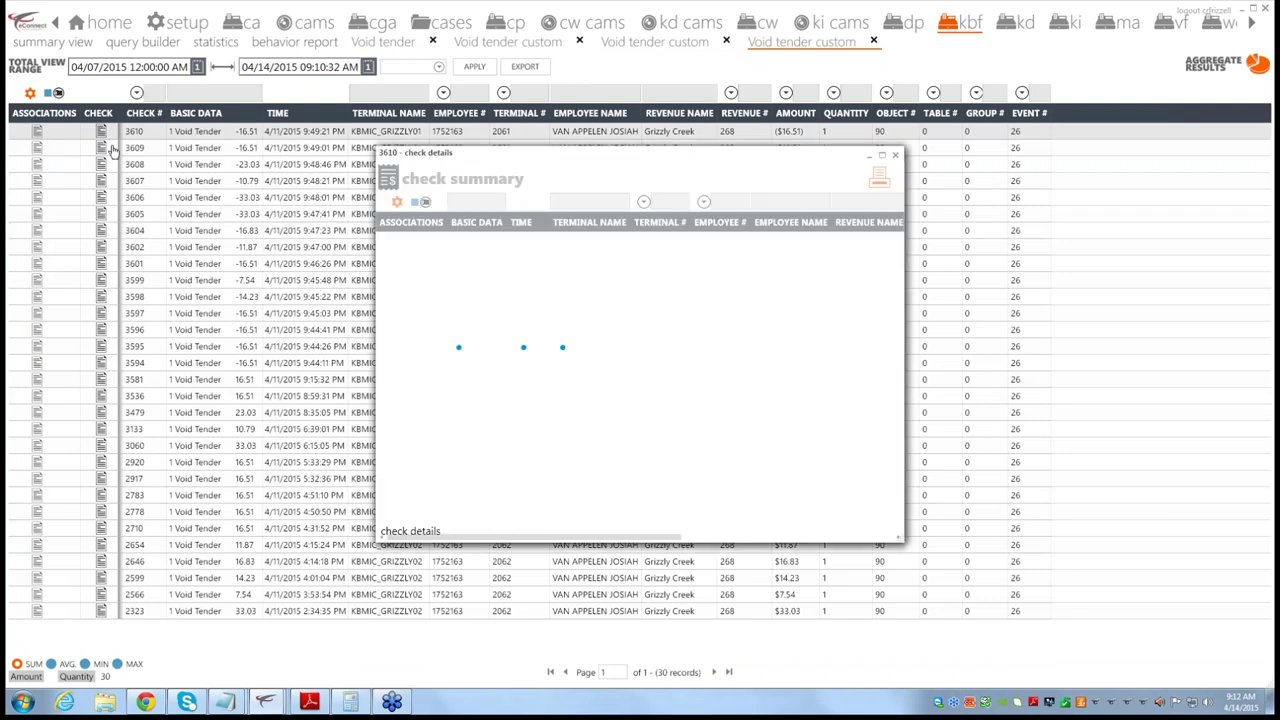
click(404, 257)
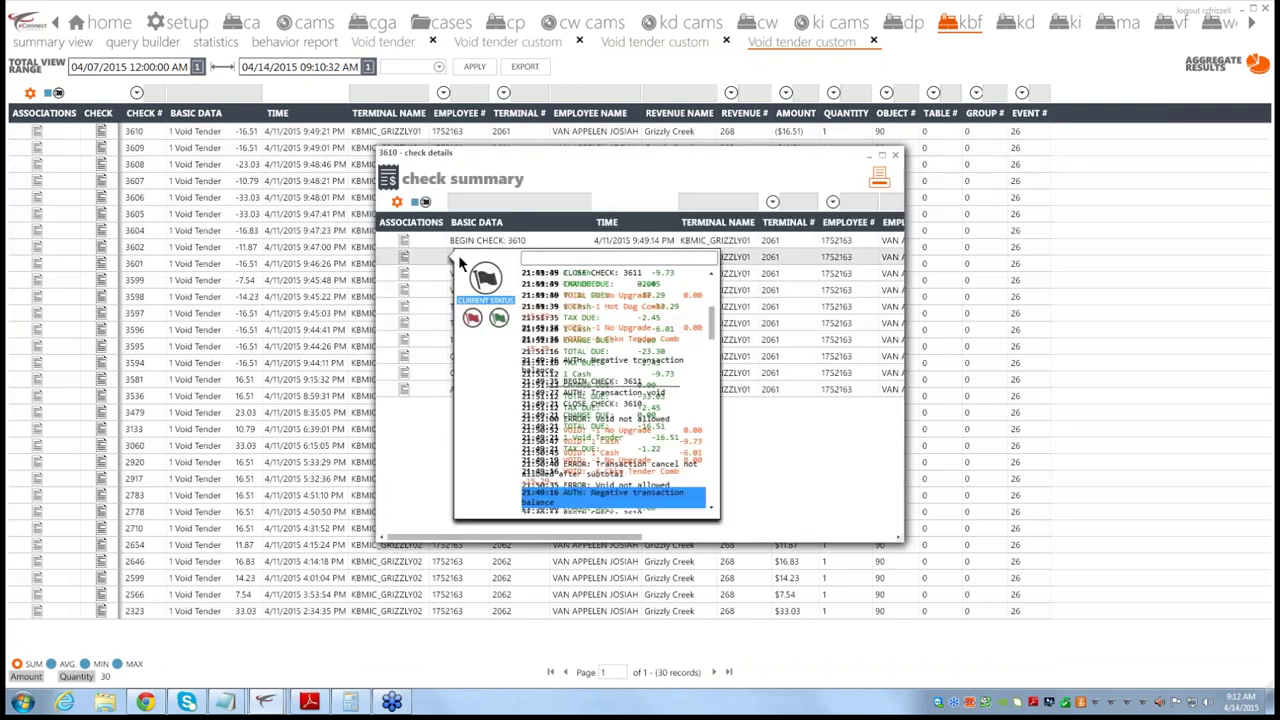
click(578, 167)
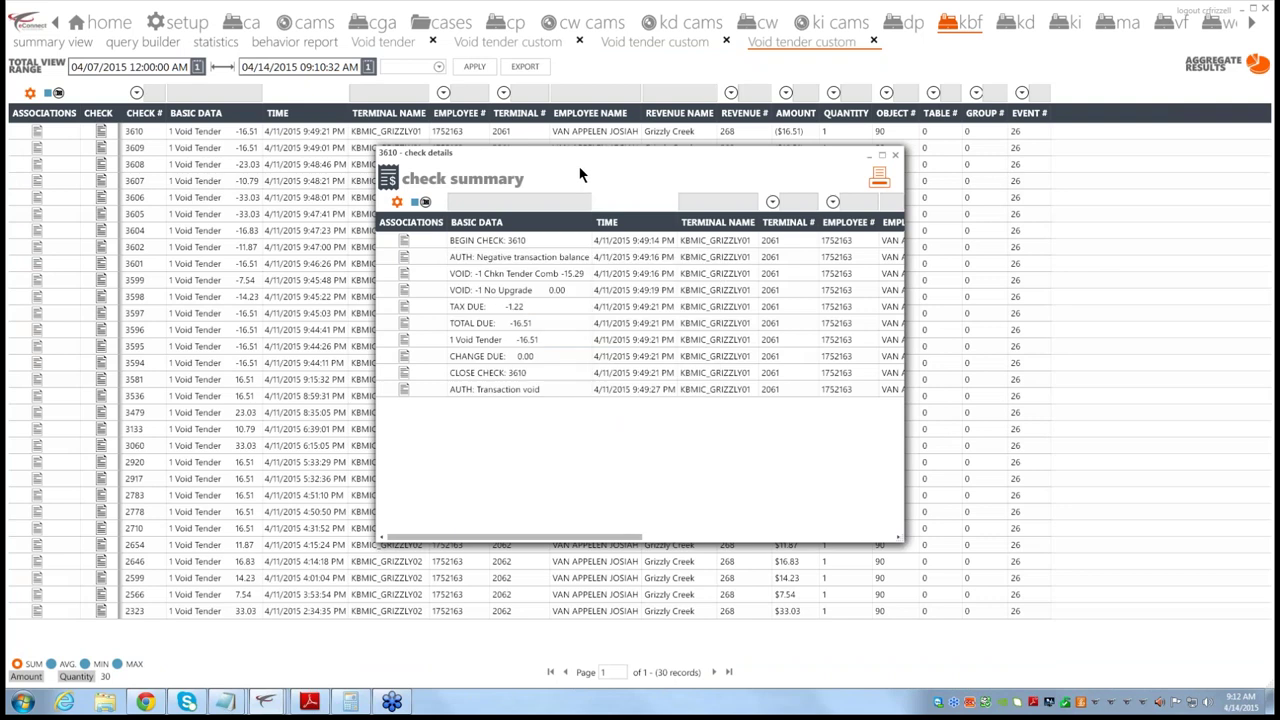
Step: Examine the check details of the 9:49:01 PM and 9:48:46 PM void tenders, widening the latter's window, and close both
click(102, 166)
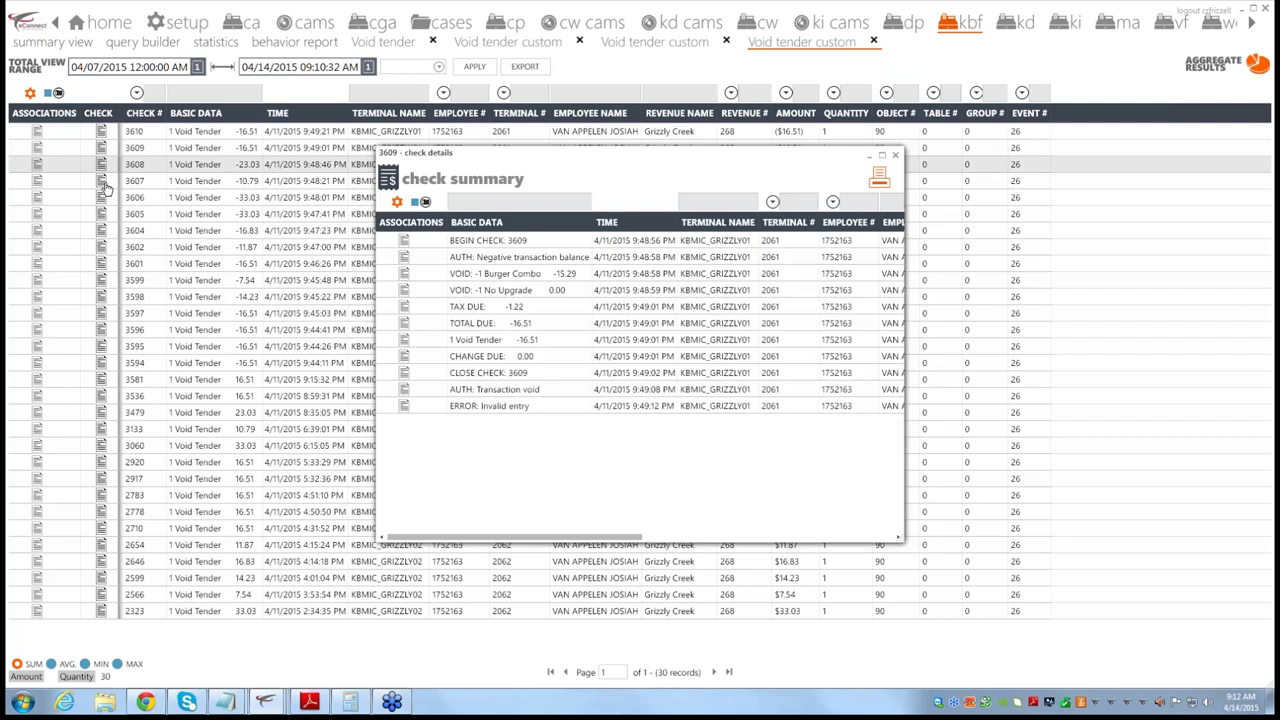
click(103, 183)
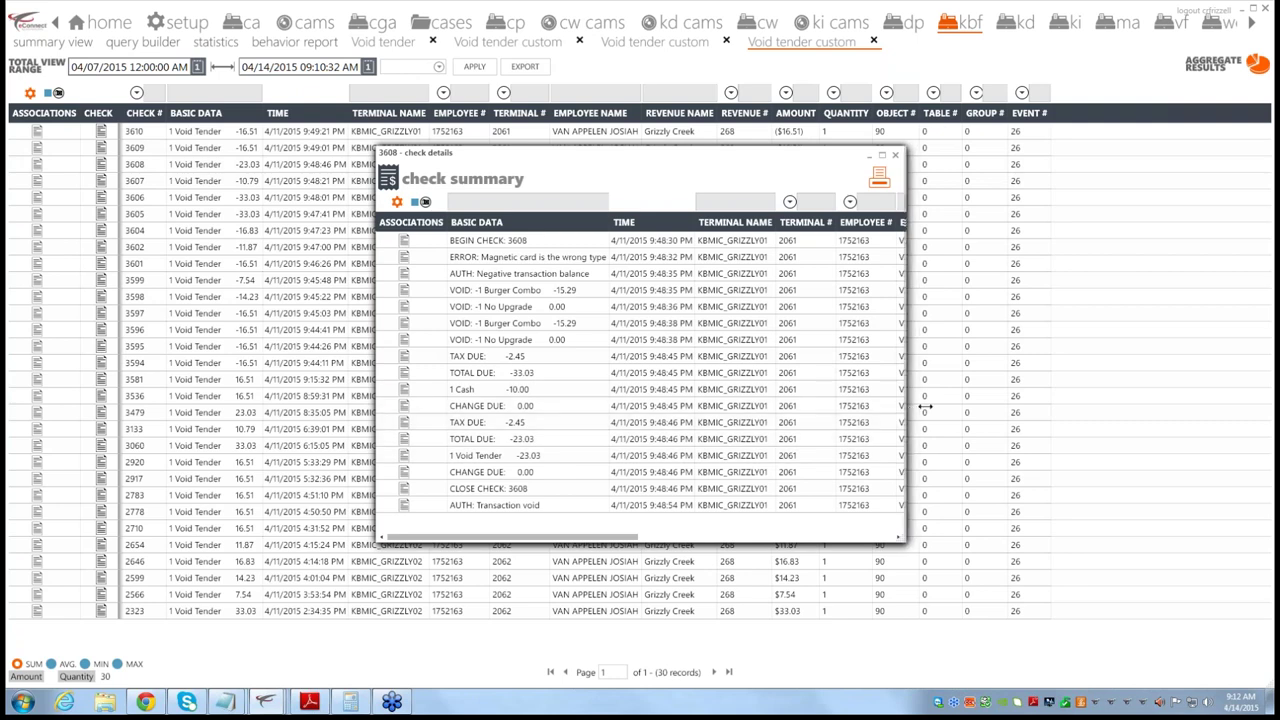
drag(925, 407, 1043, 405)
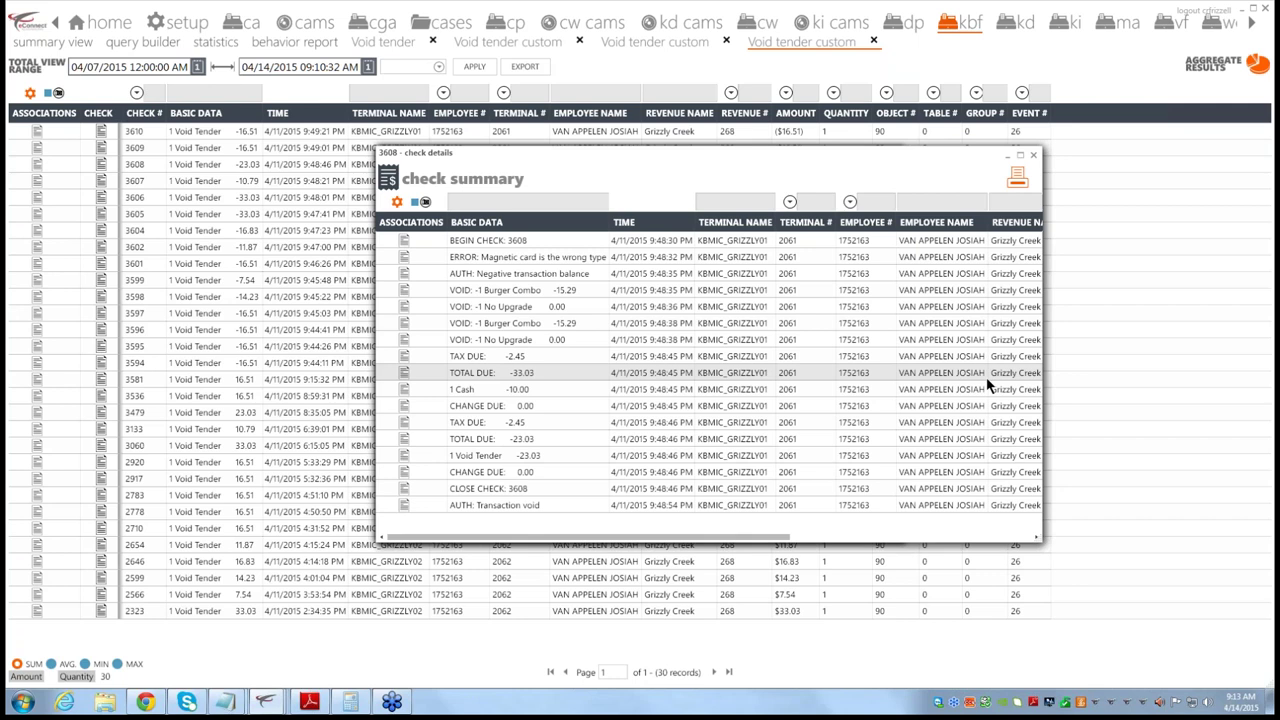
click(1034, 157)
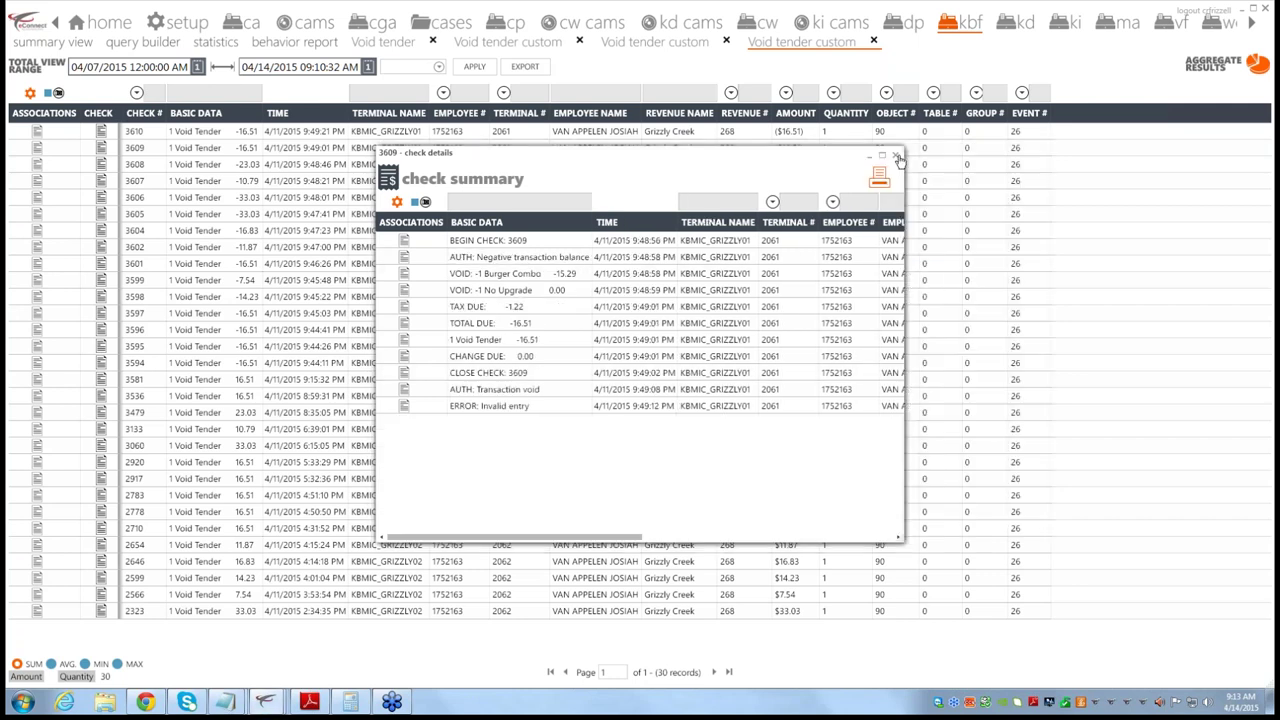
click(897, 157)
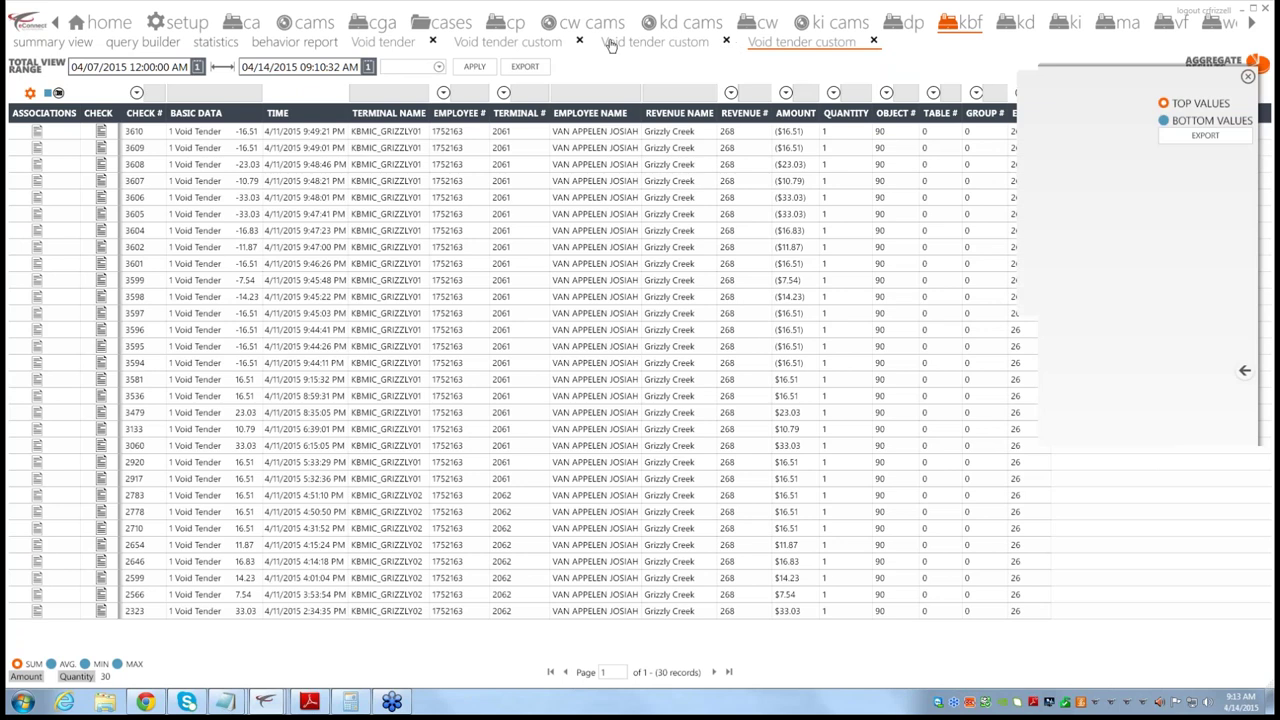
Step: Close all the void tender result sets and return to the query summary view
click(579, 41)
click(579, 41)
click(579, 41)
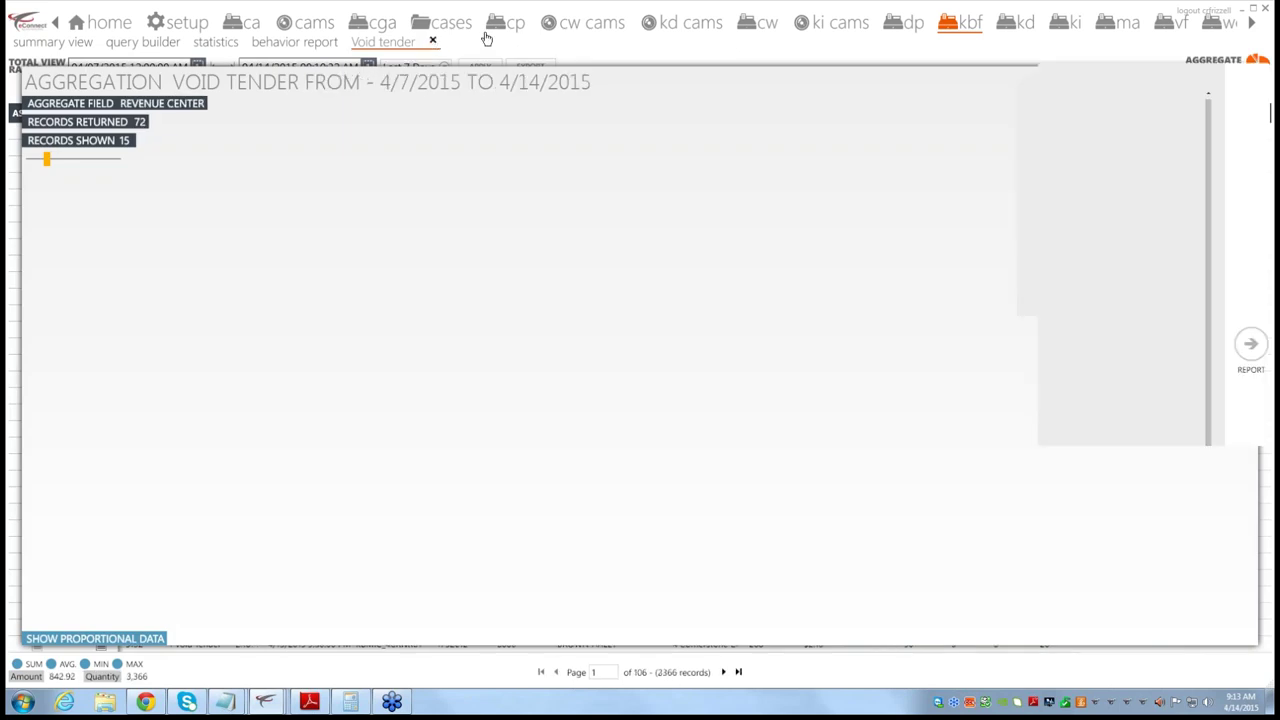
click(432, 41)
click(52, 42)
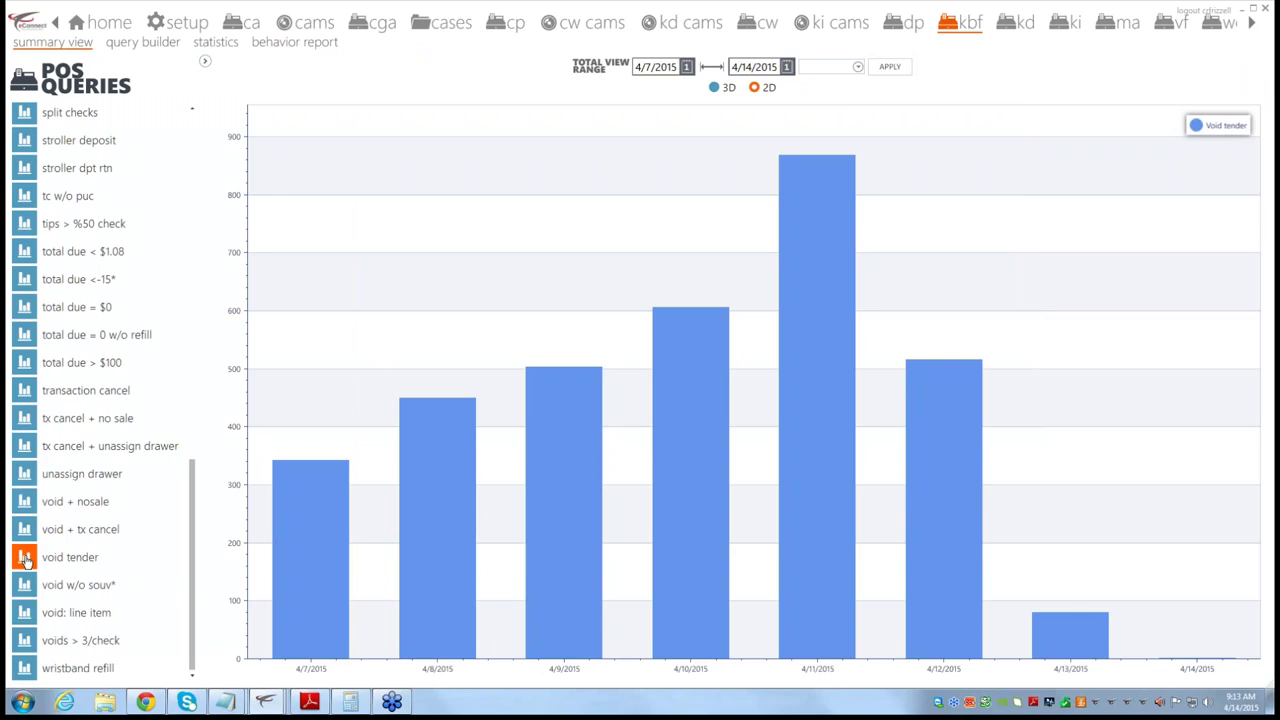
Step: Replace the void tender chart with the void: line item query and open its records for 4/13/2015
click(26, 560)
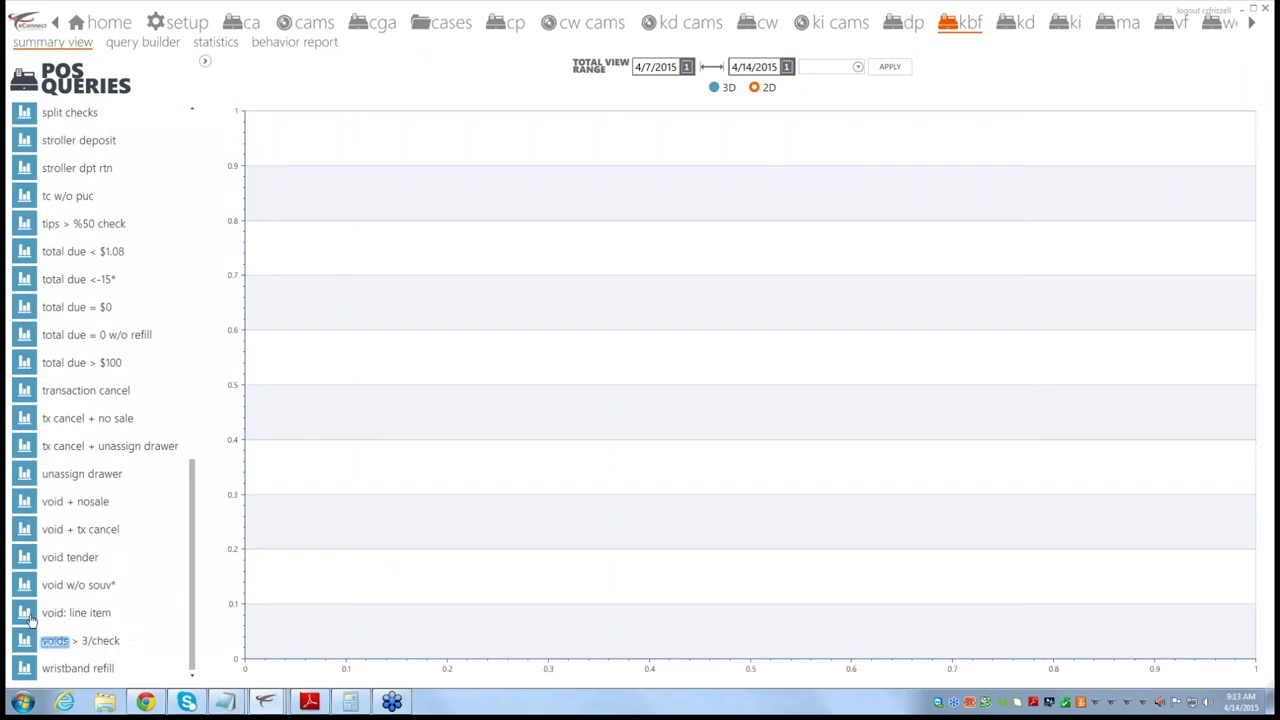
click(26, 613)
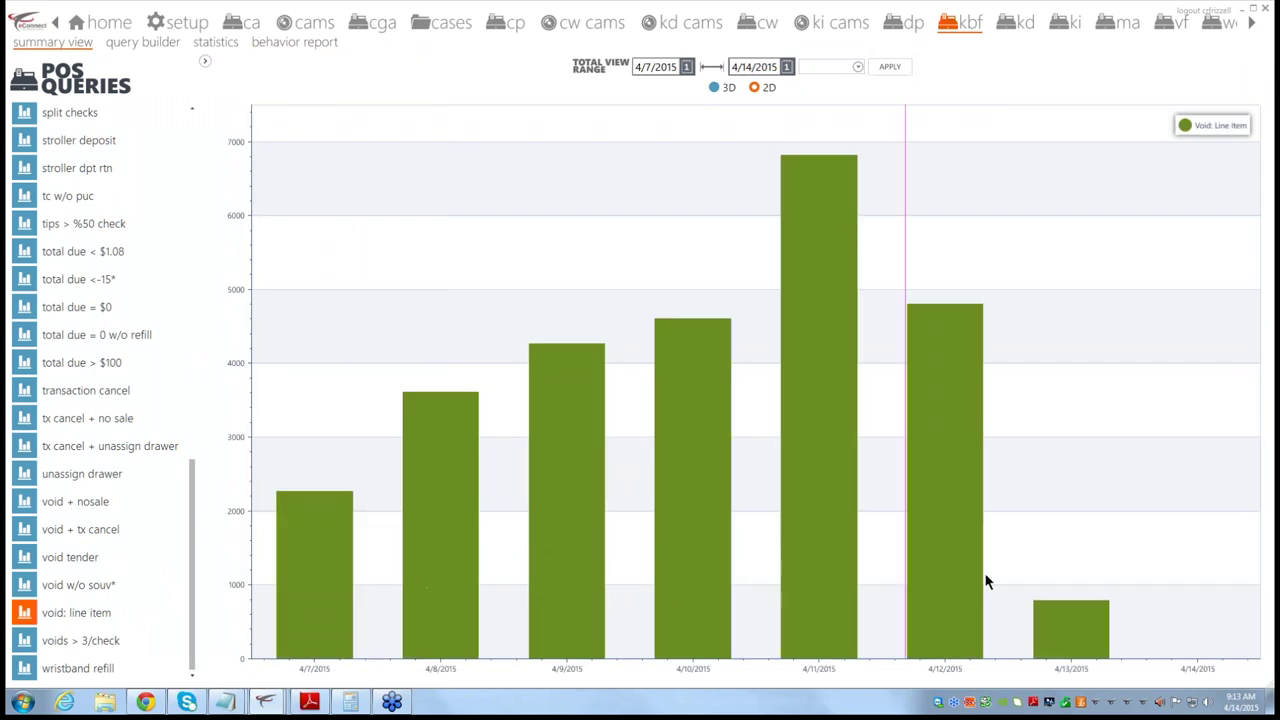
mouse_move(1065, 622)
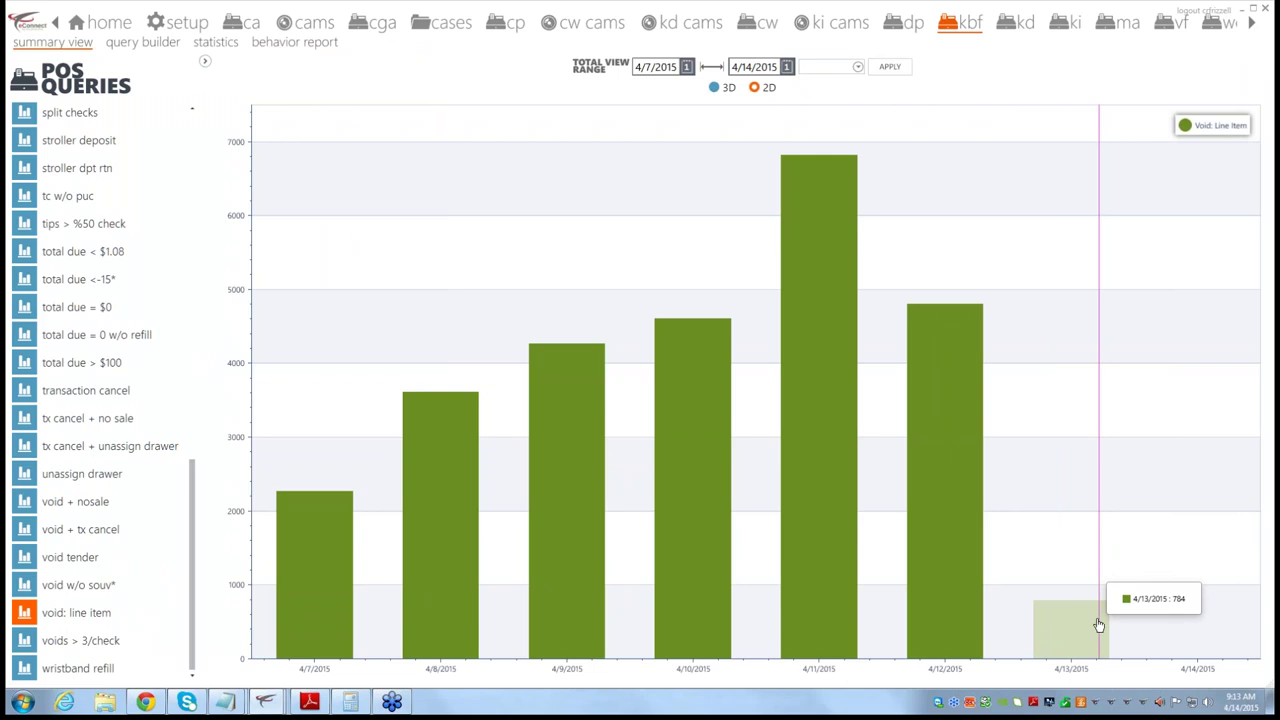
click(1100, 628)
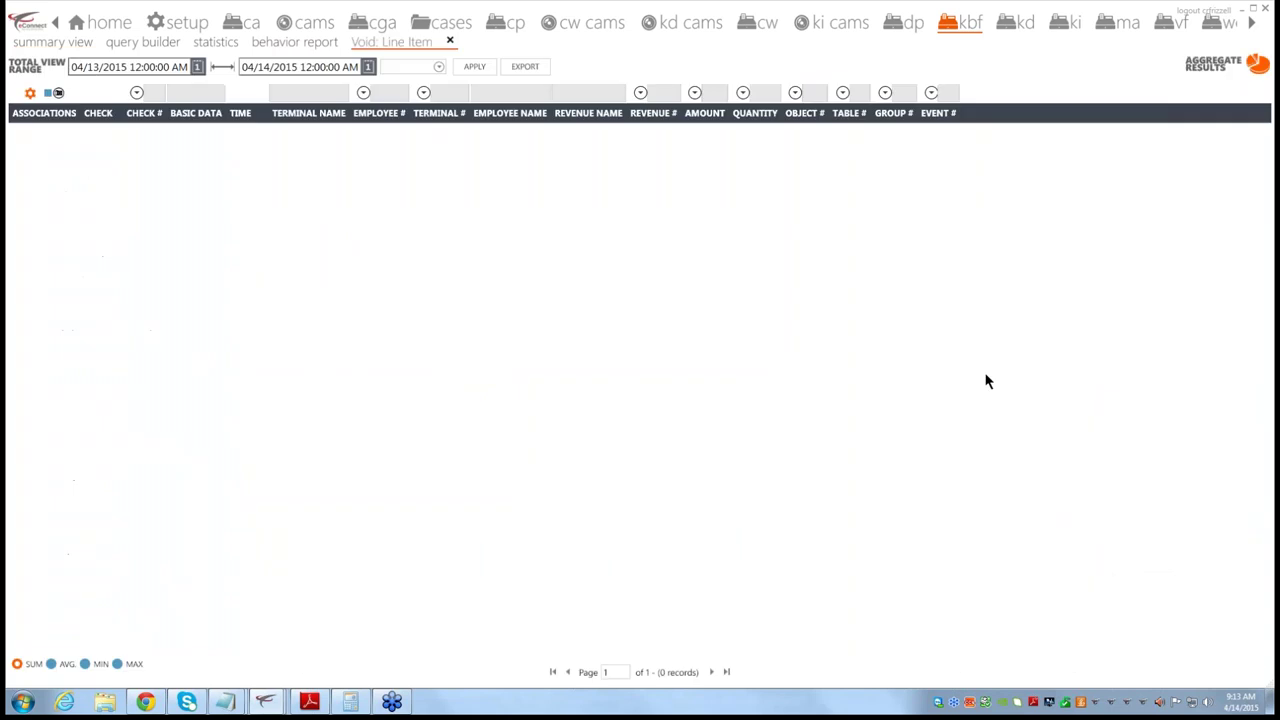
Step: Apply the Last 7 Days range to the line item void records
click(420, 66)
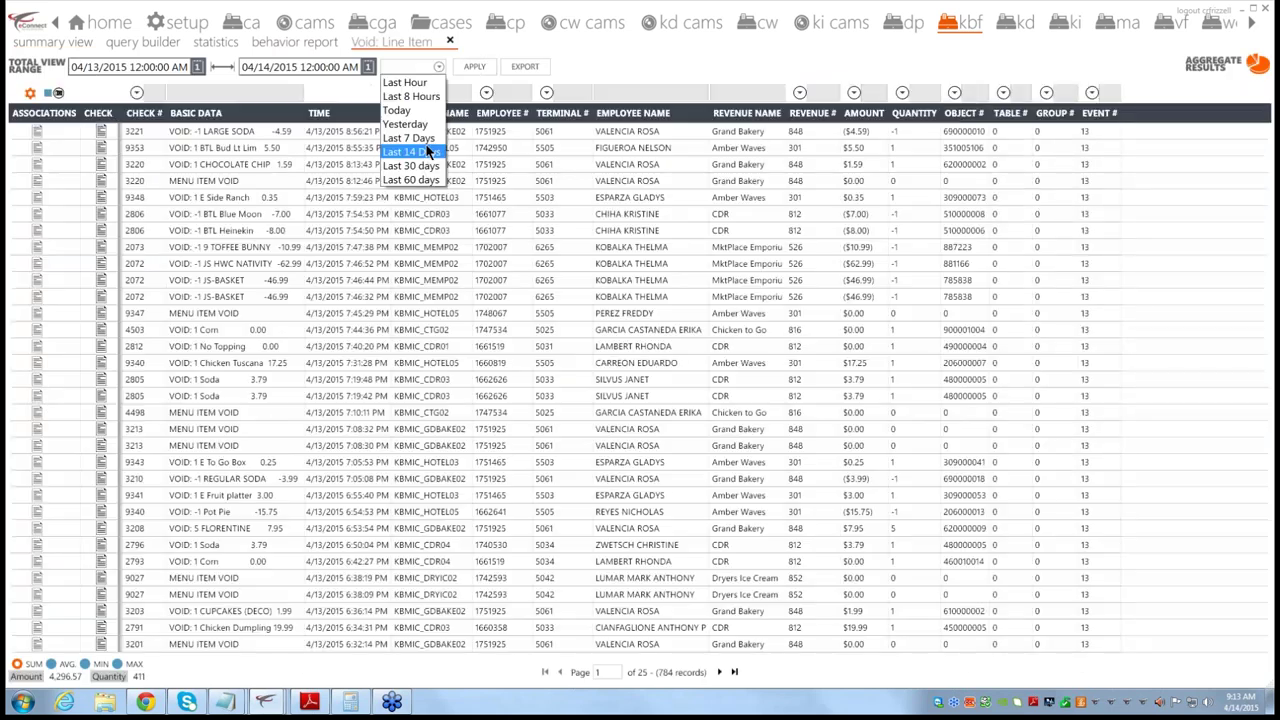
click(411, 151)
click(420, 66)
click(436, 138)
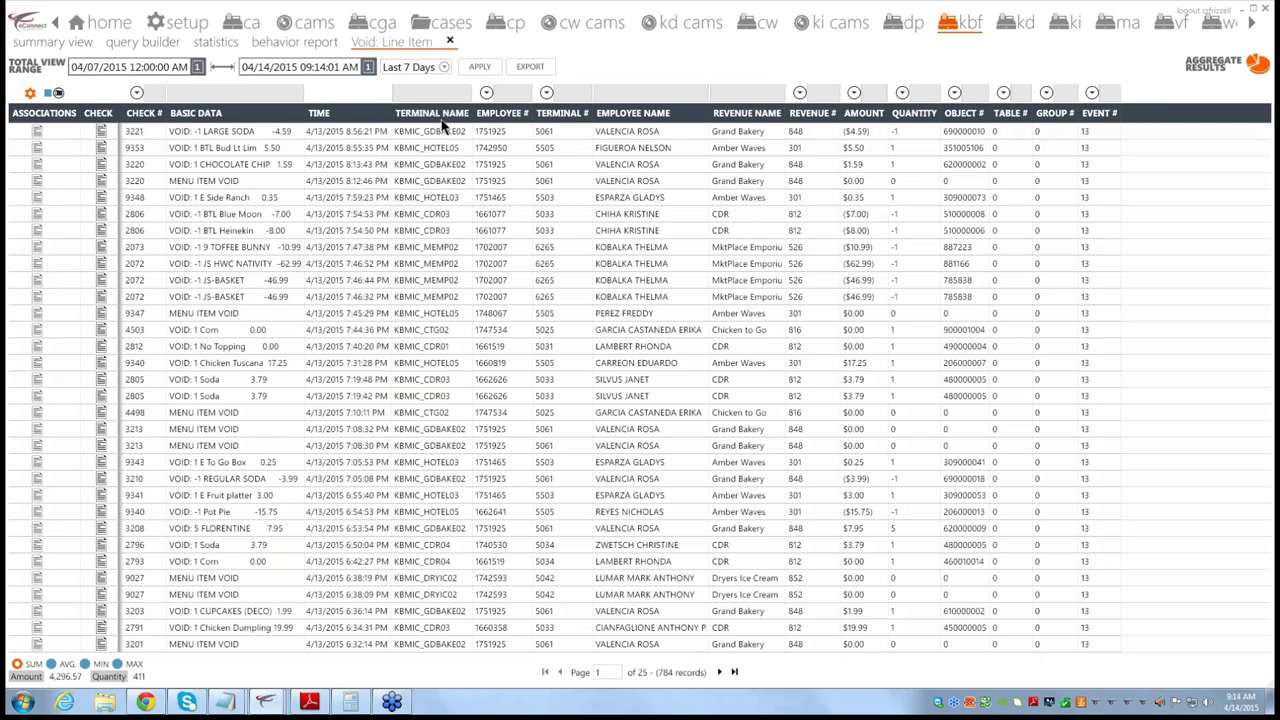
click(474, 67)
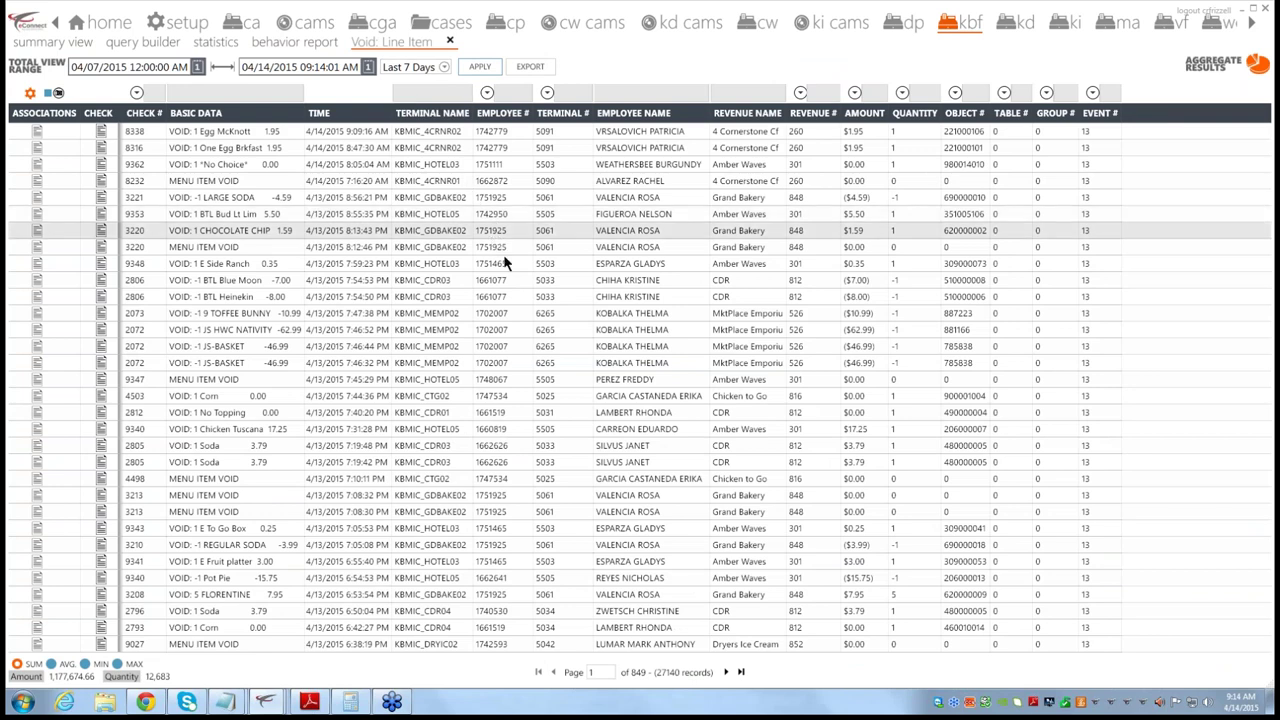
Step: Drill down the line item voids by revenue center to Grizzly Creek and by employee to the largest slice's records
click(1210, 68)
click(366, 145)
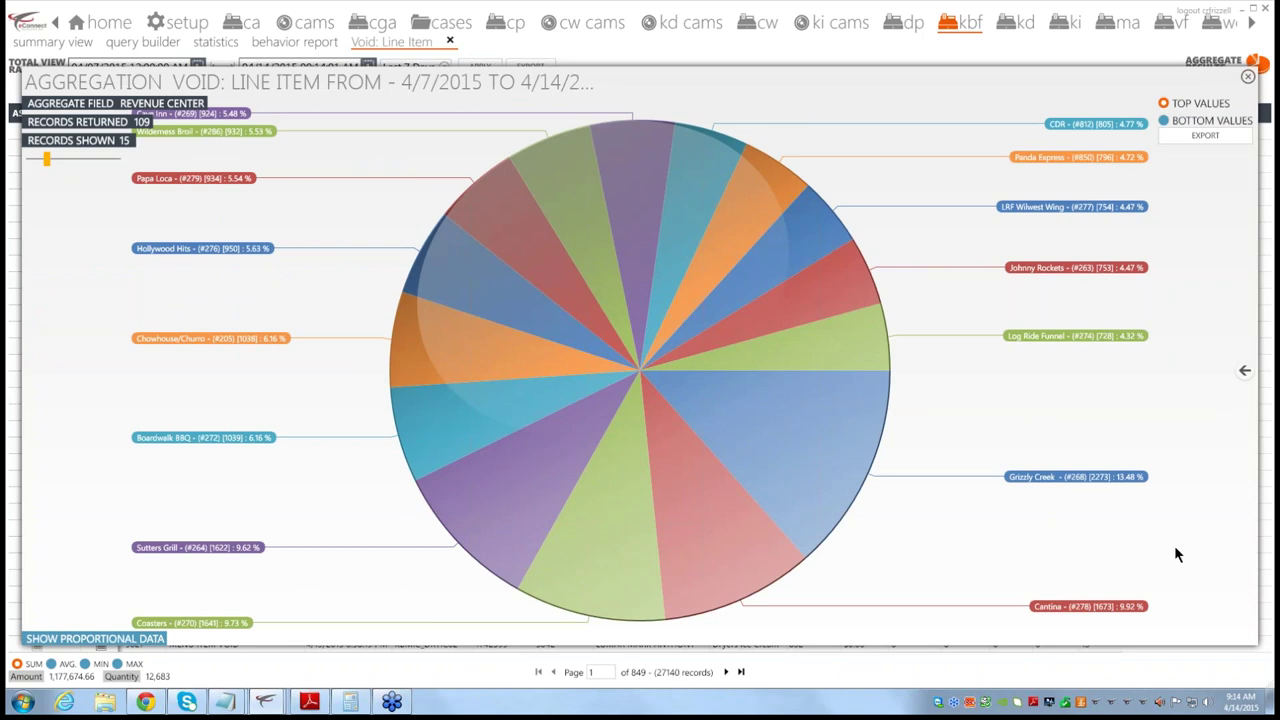
click(809, 457)
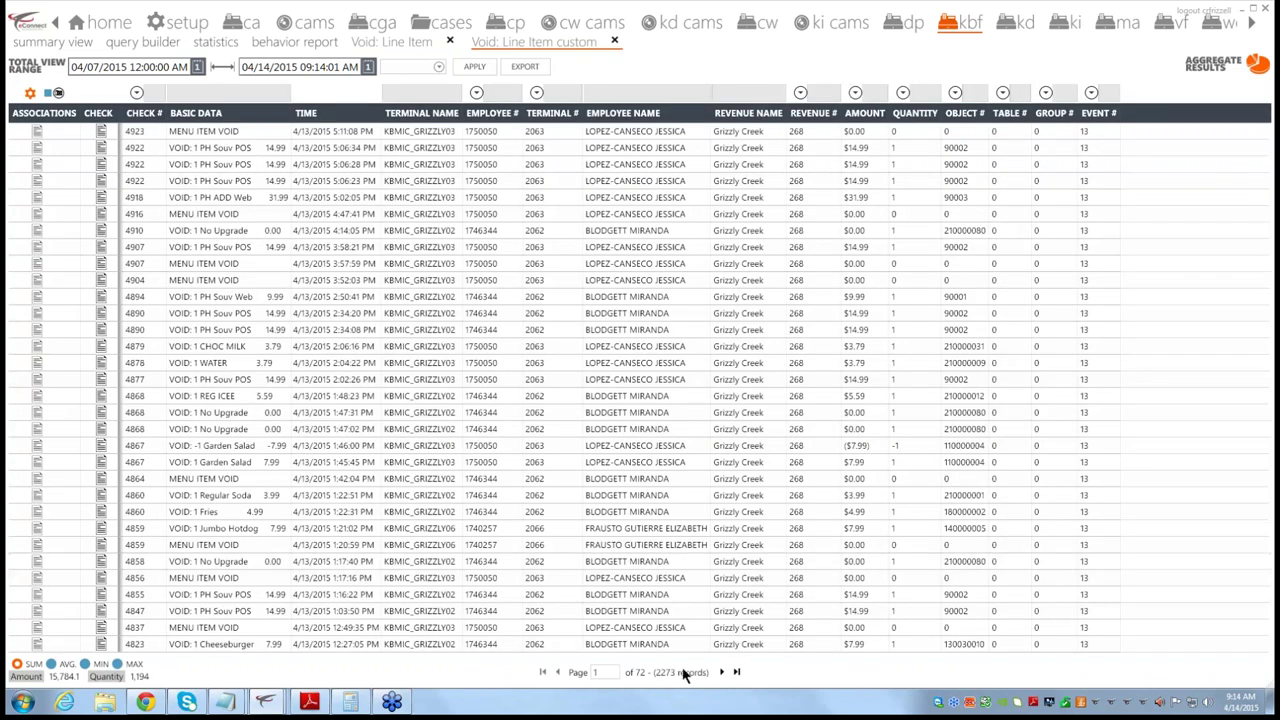
click(1200, 66)
click(54, 128)
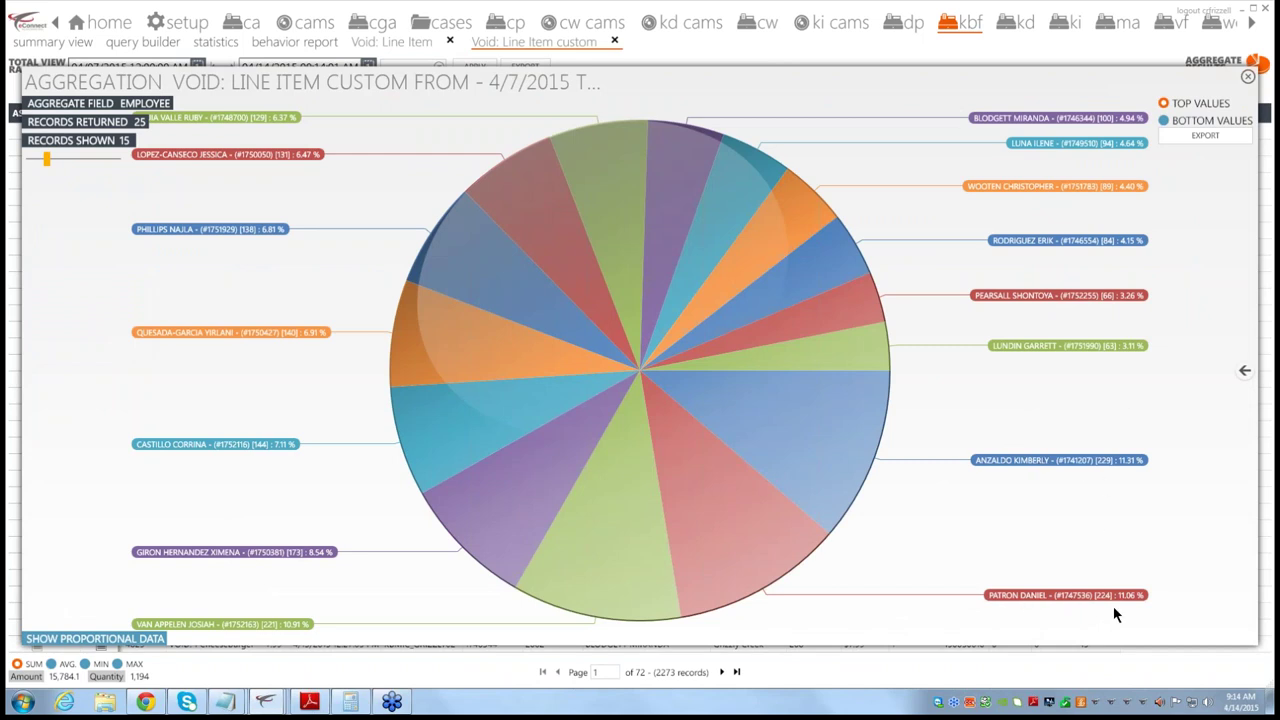
click(835, 433)
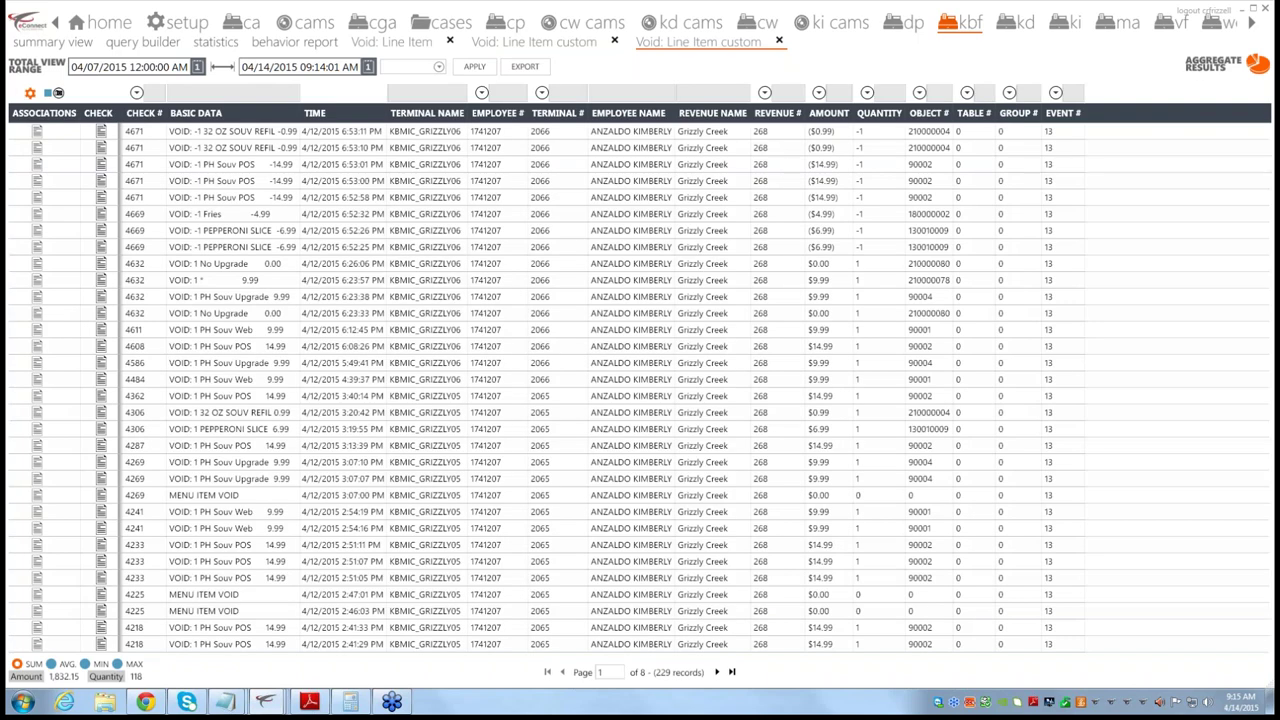
Step: Aggregate the employee's line item voids by date and open the records for 4/11/2015
click(1225, 63)
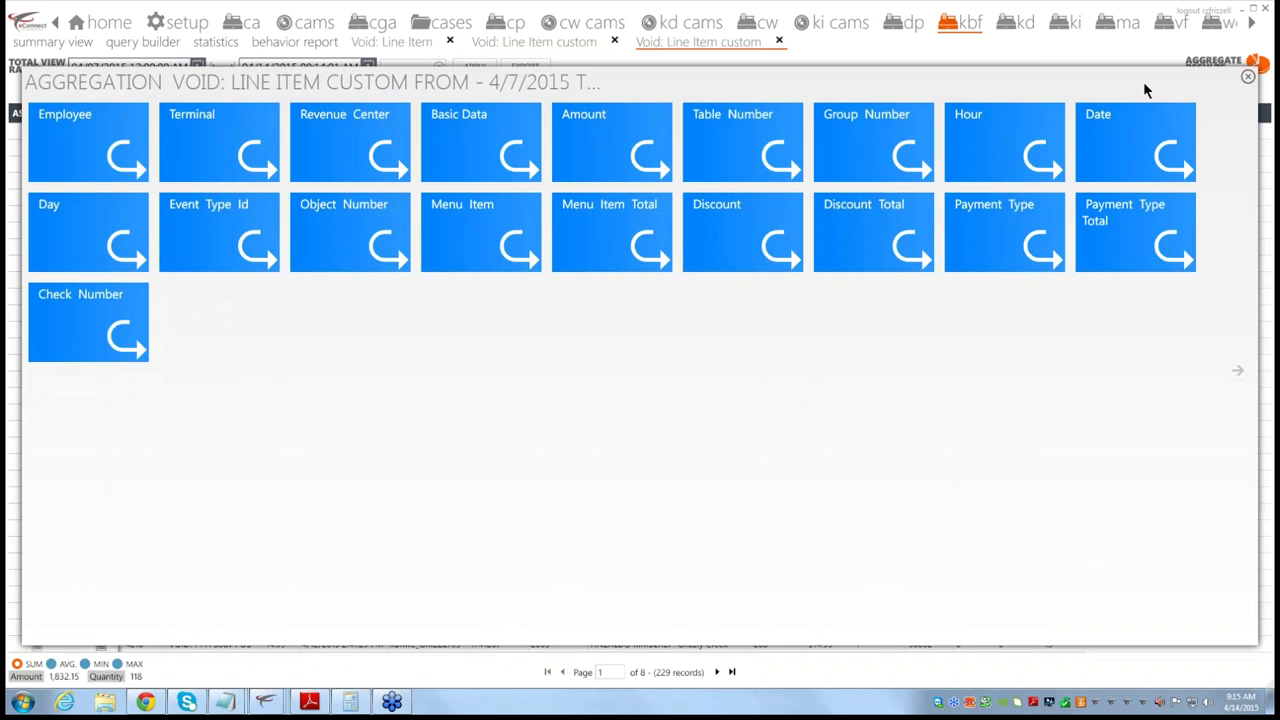
click(1155, 125)
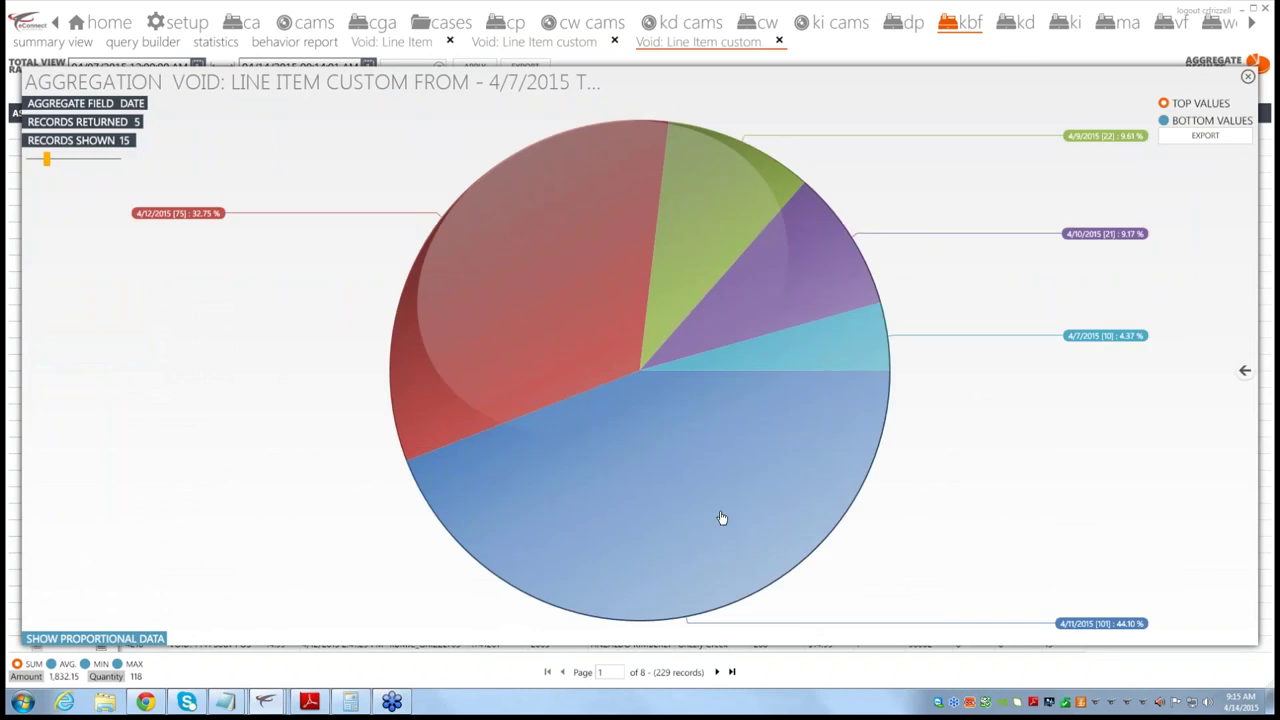
click(1236, 706)
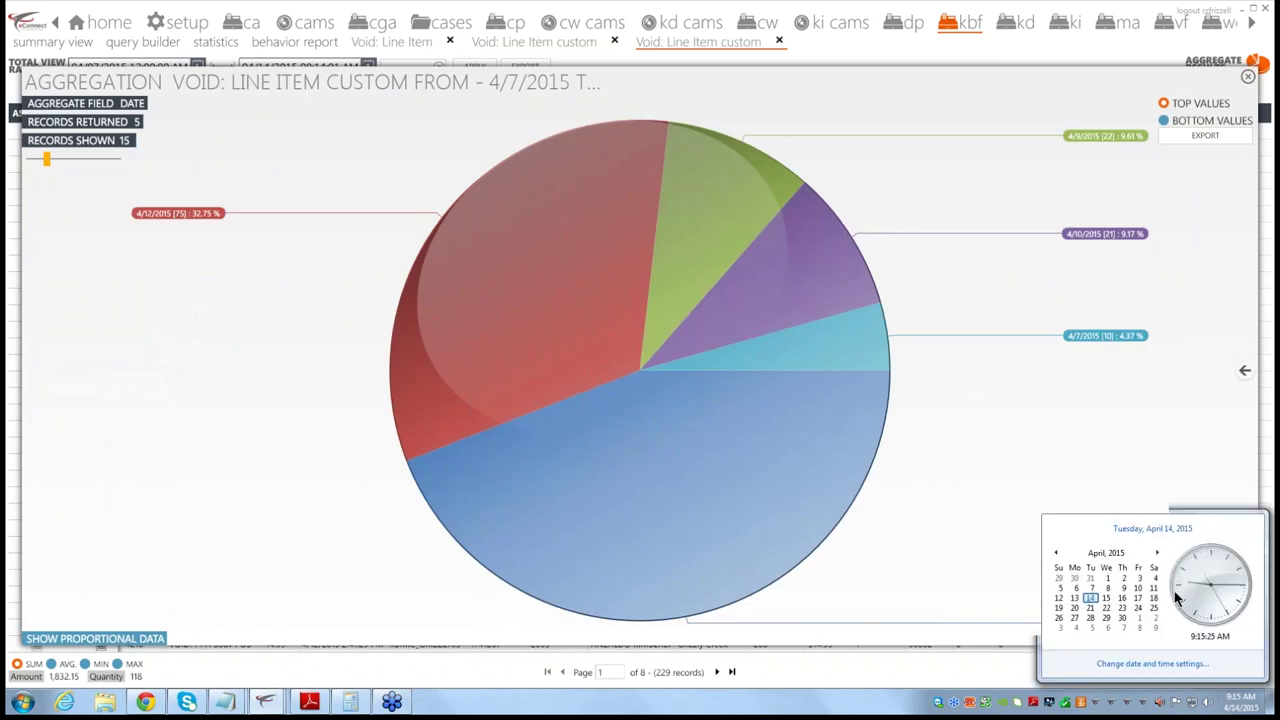
click(1201, 492)
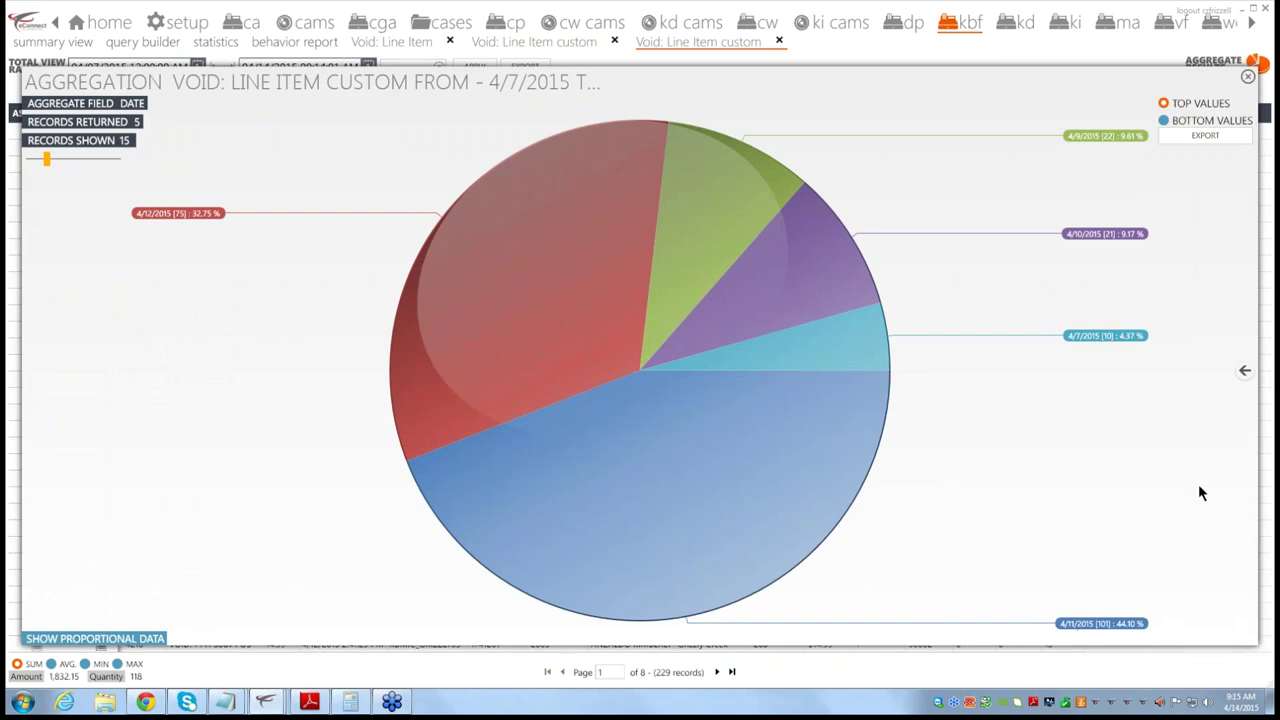
click(631, 450)
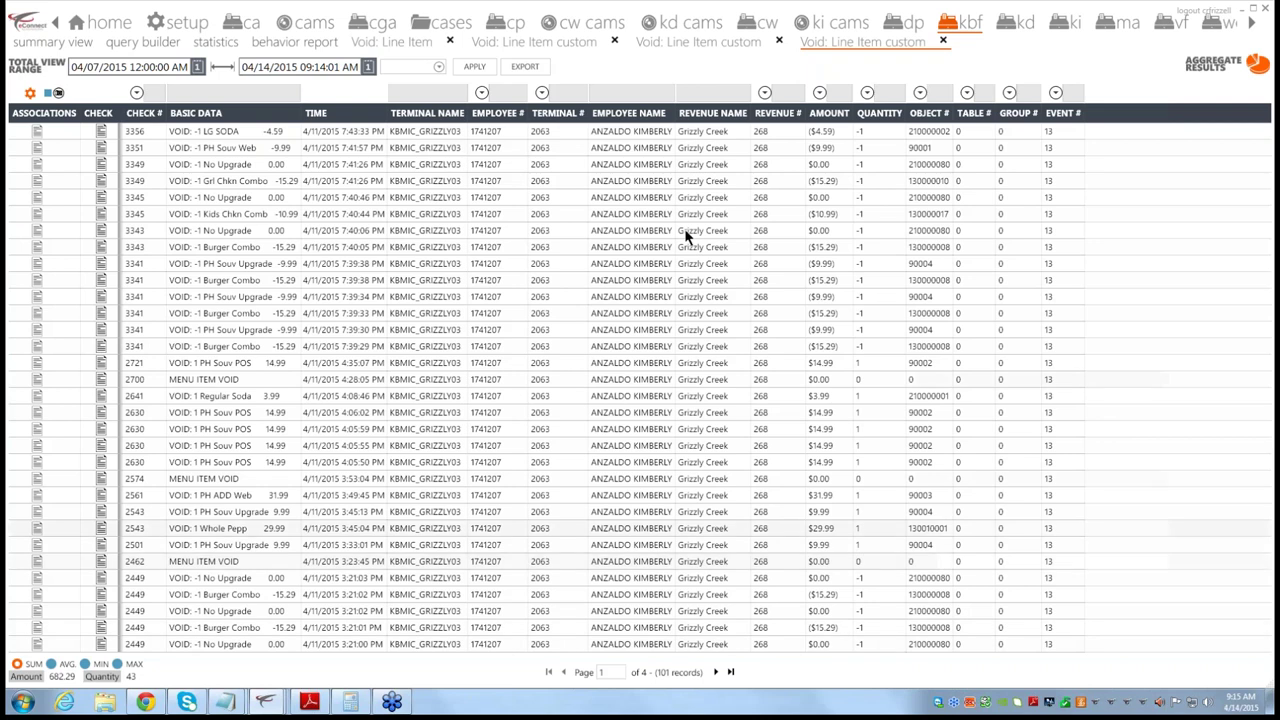
Step: Aggregate the 4/11/2015 line item voids by hour and open the records for hour 12
click(1213, 73)
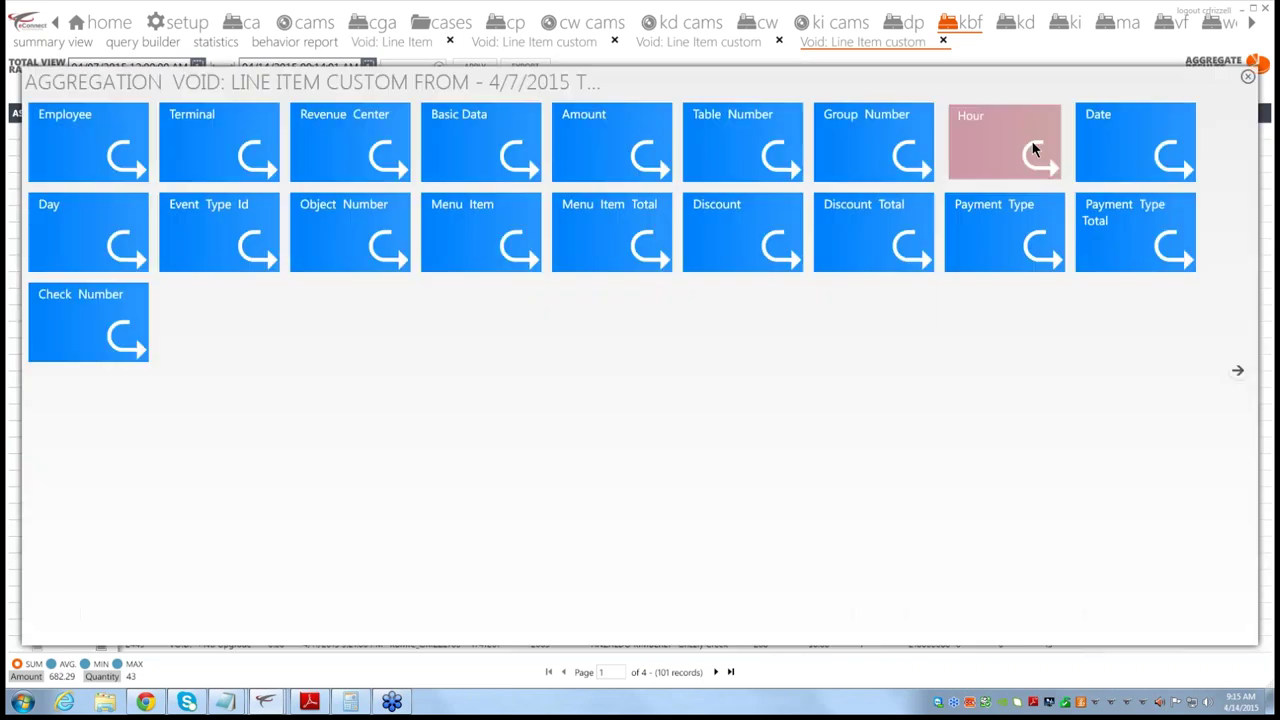
click(1032, 148)
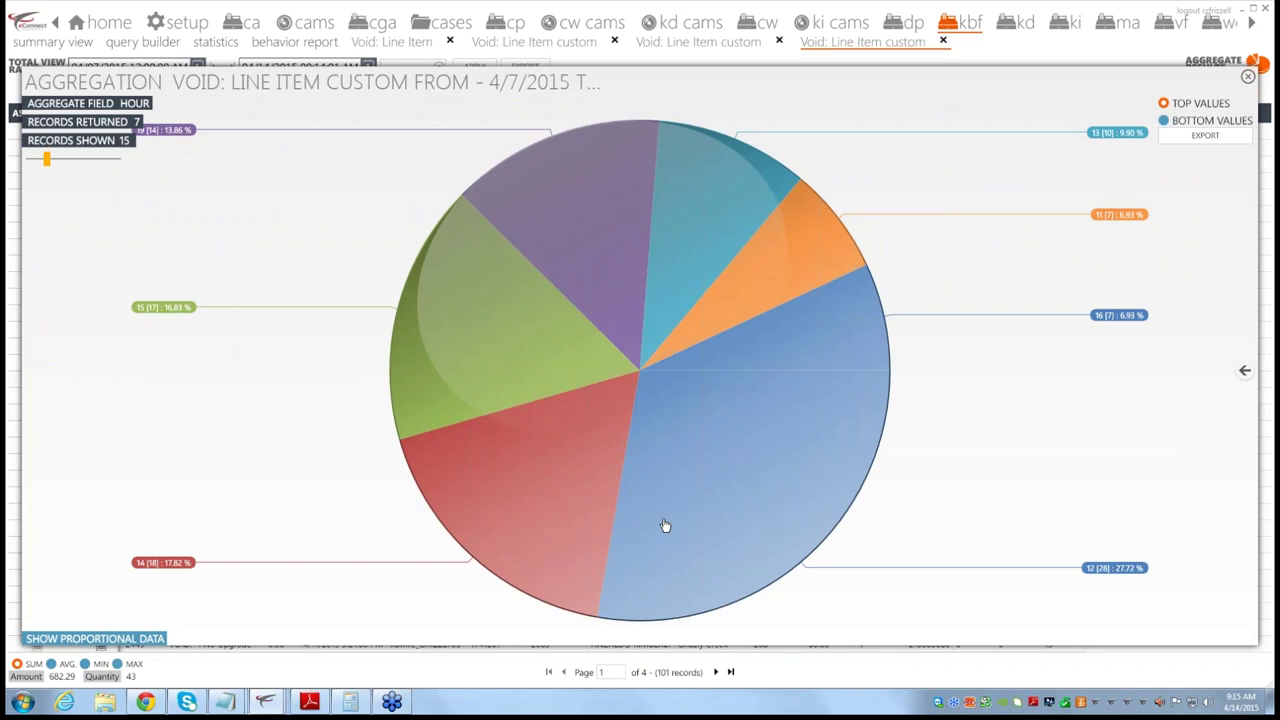
click(743, 517)
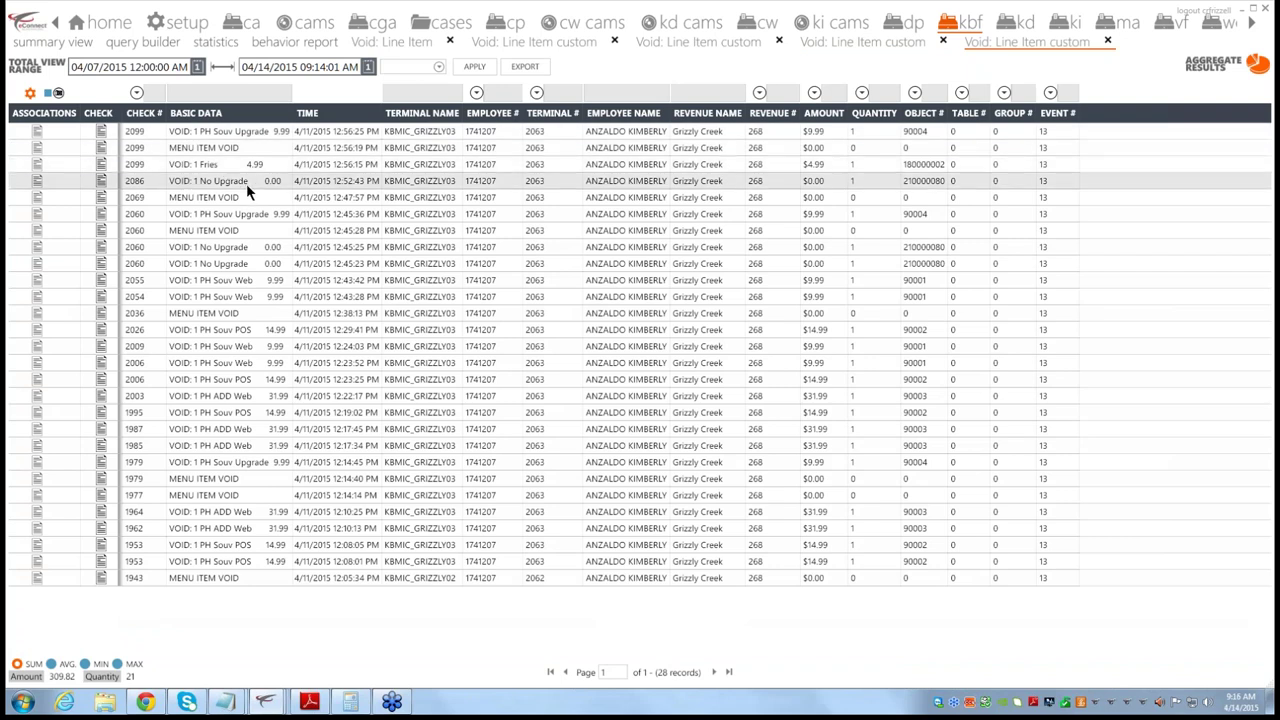
Step: Examine the check details of the menu item voids at 12:56:19, 12:47:57, 12:45:28 and 12:38:13 PM
click(101, 147)
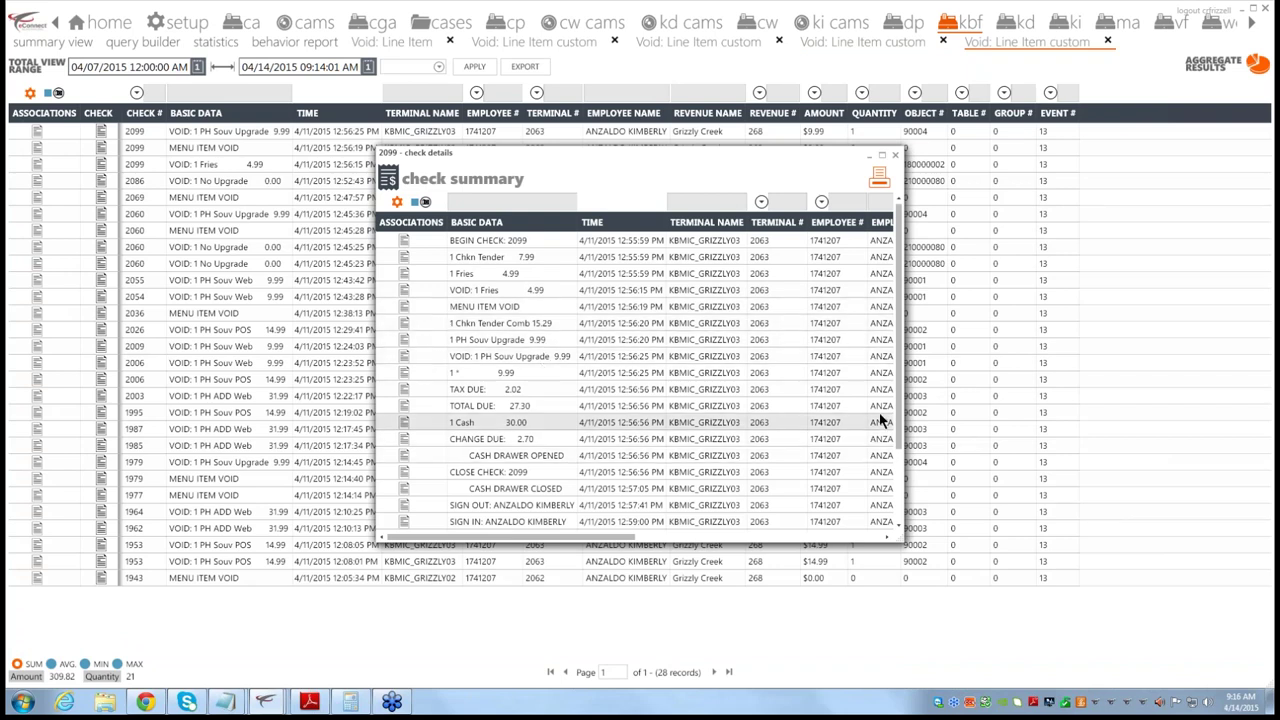
click(895, 155)
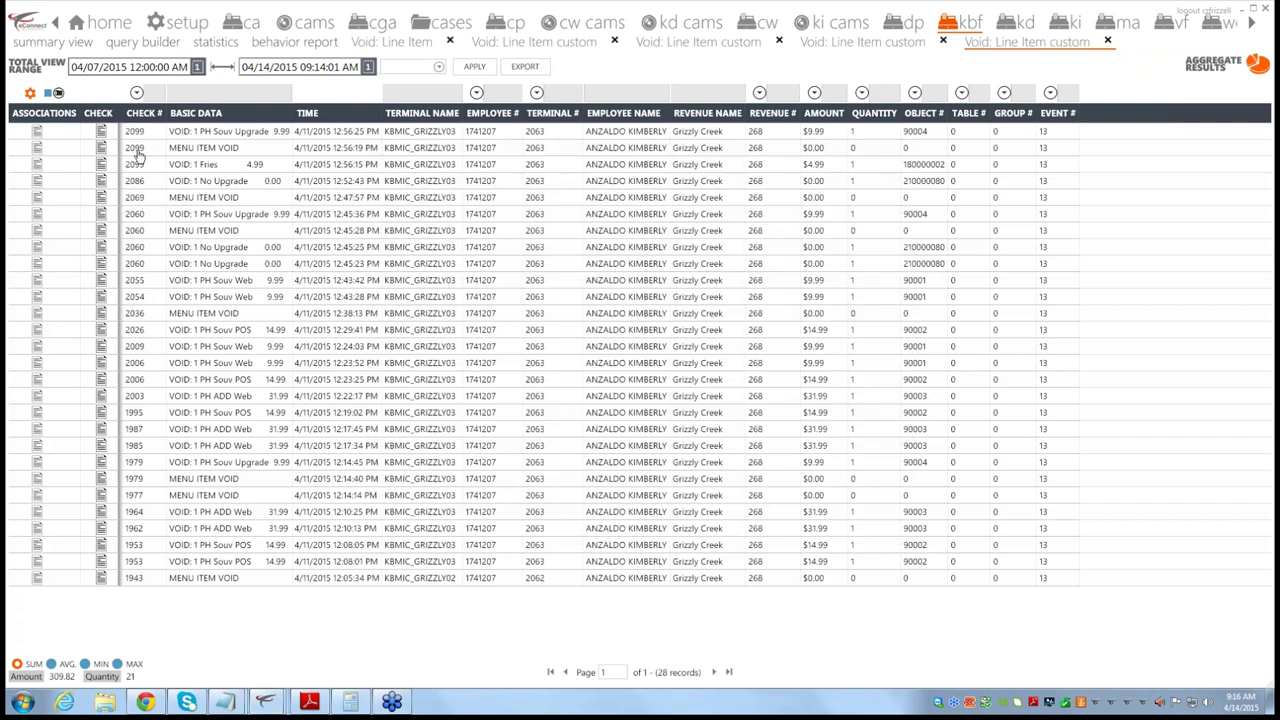
click(101, 198)
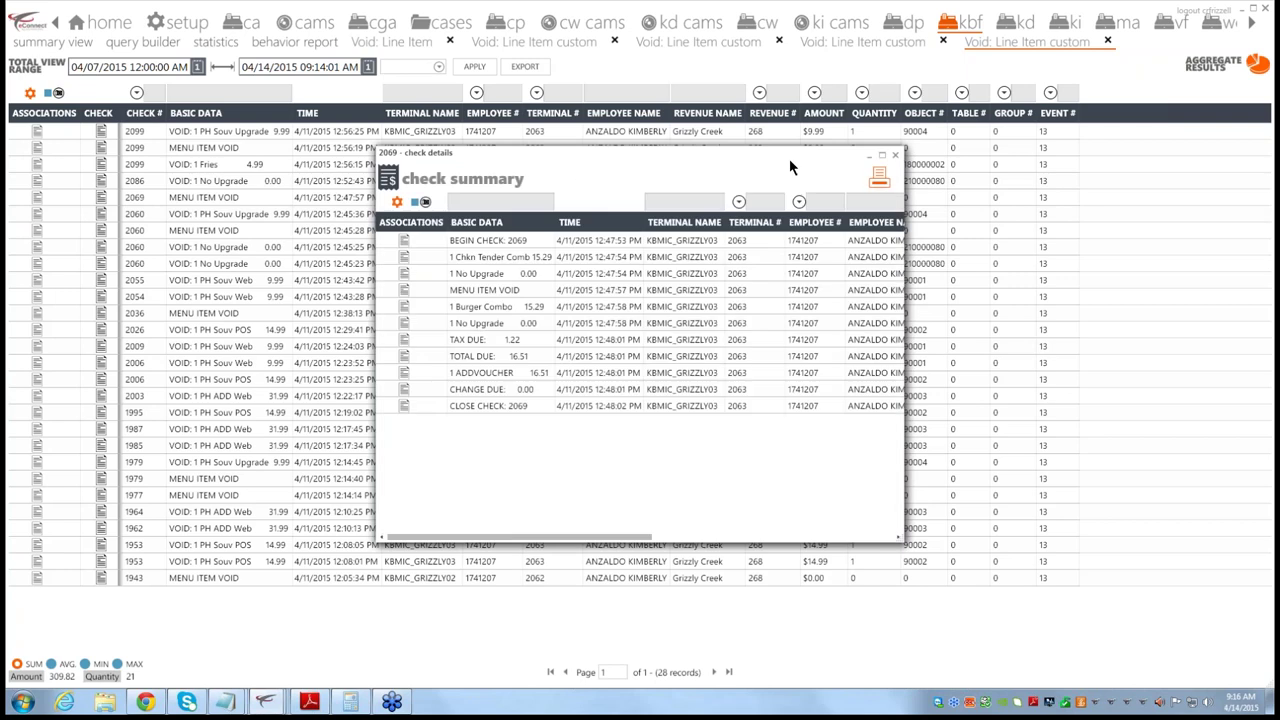
click(105, 232)
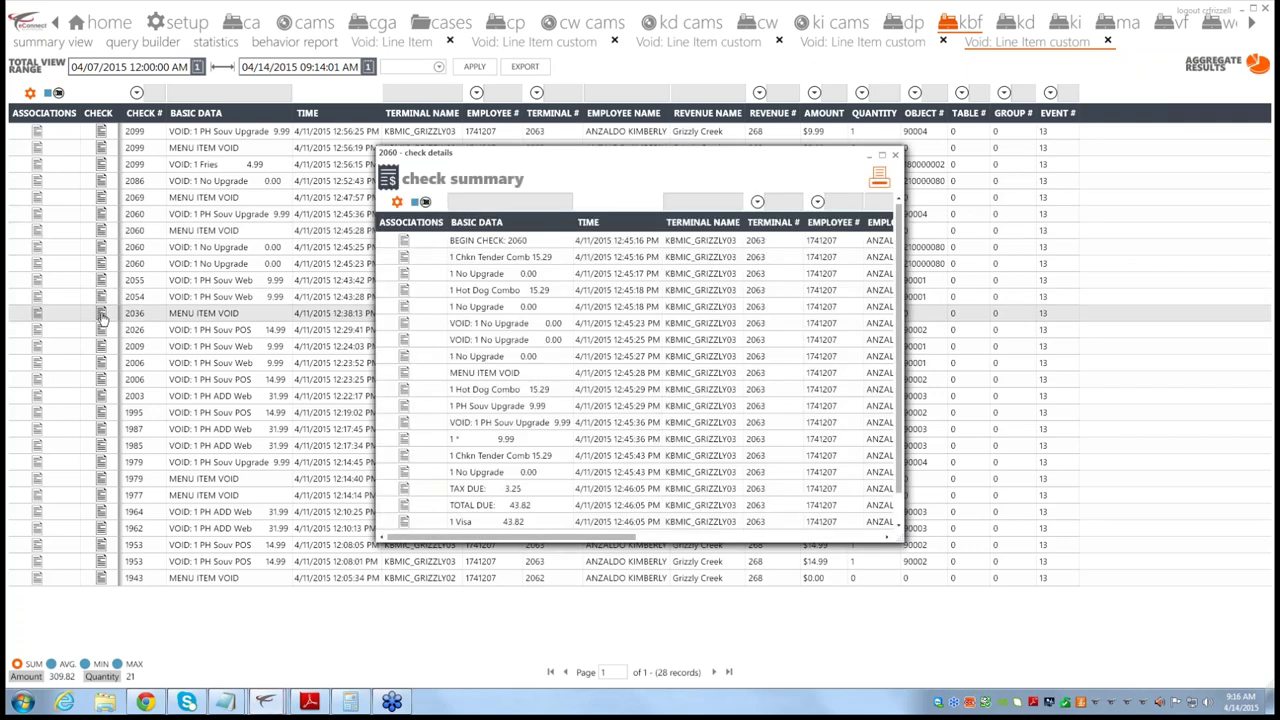
click(101, 315)
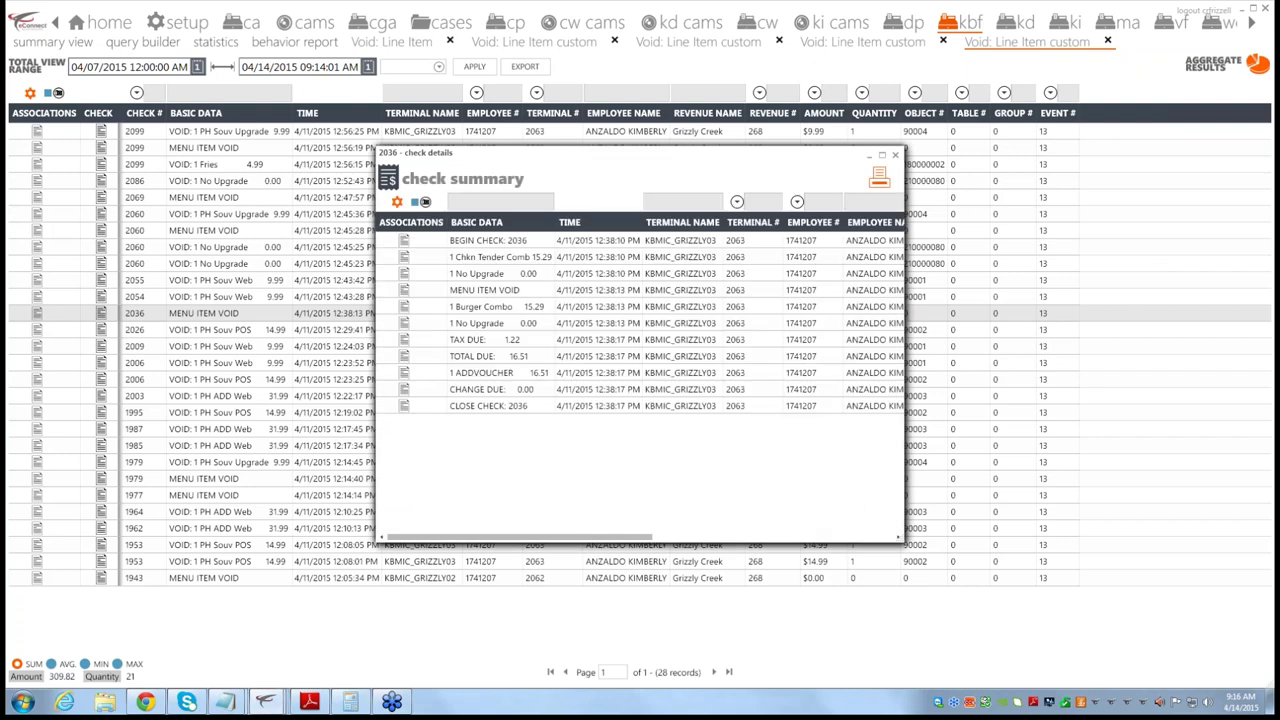
Step: Examine the check details of the menu item voids at 12:14:40, 12:14:14 and 12:05:34 PM, and close all open check windows
click(108, 485)
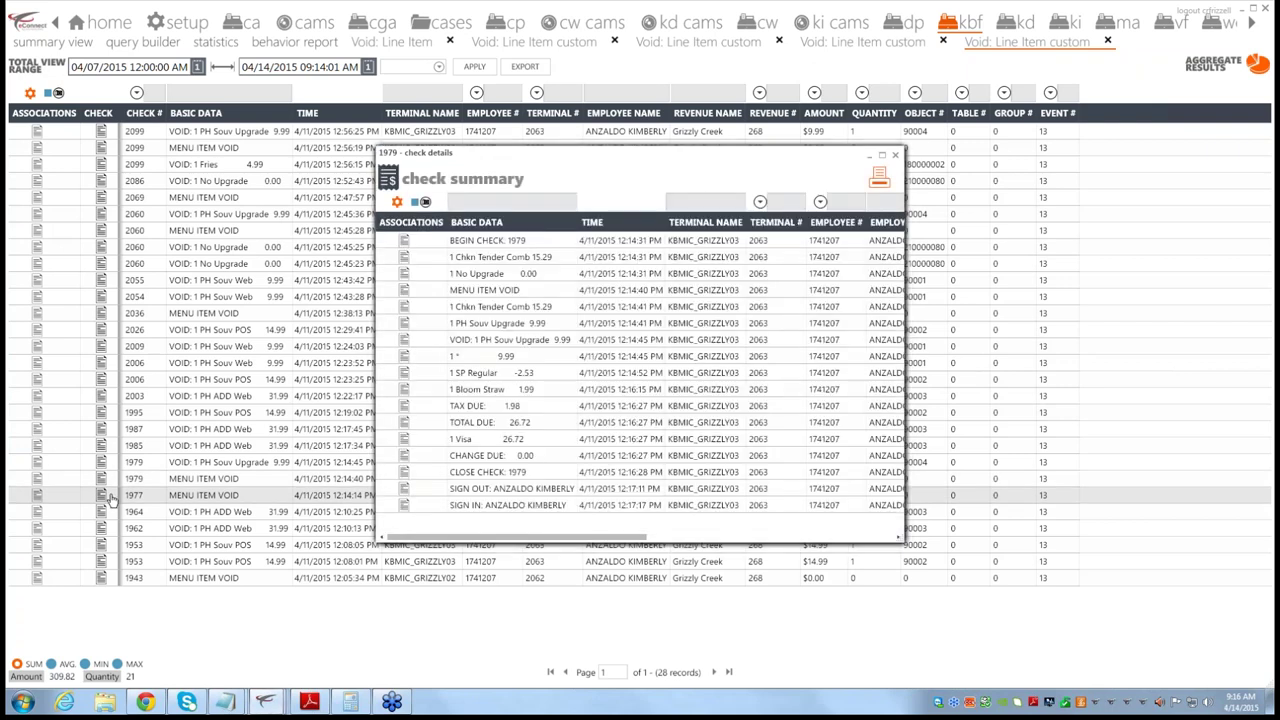
click(104, 495)
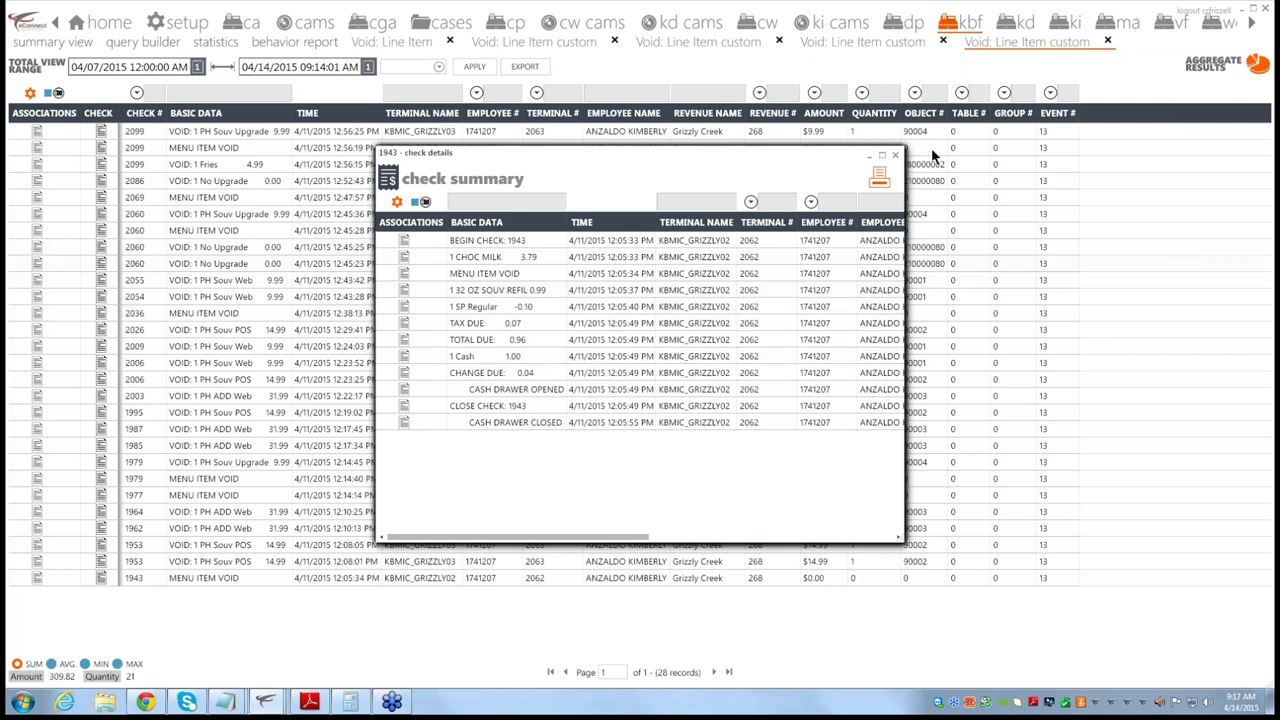
click(897, 157)
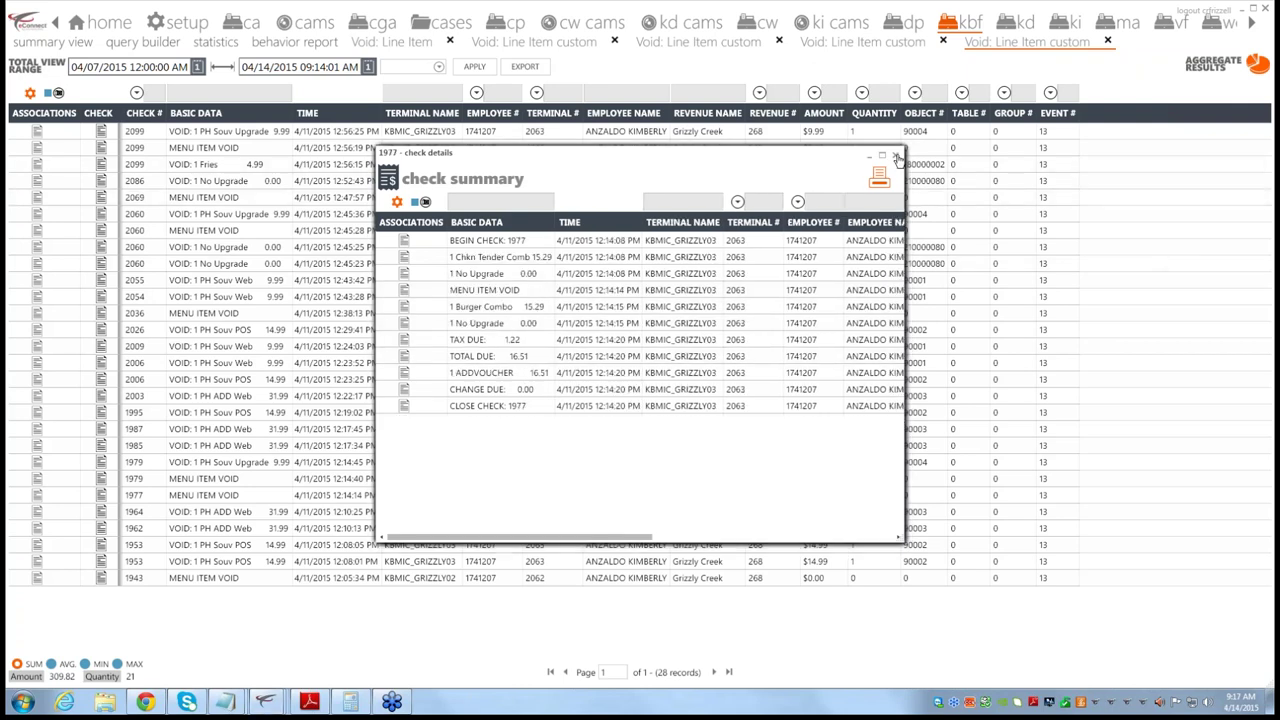
click(897, 157)
click(897, 157)
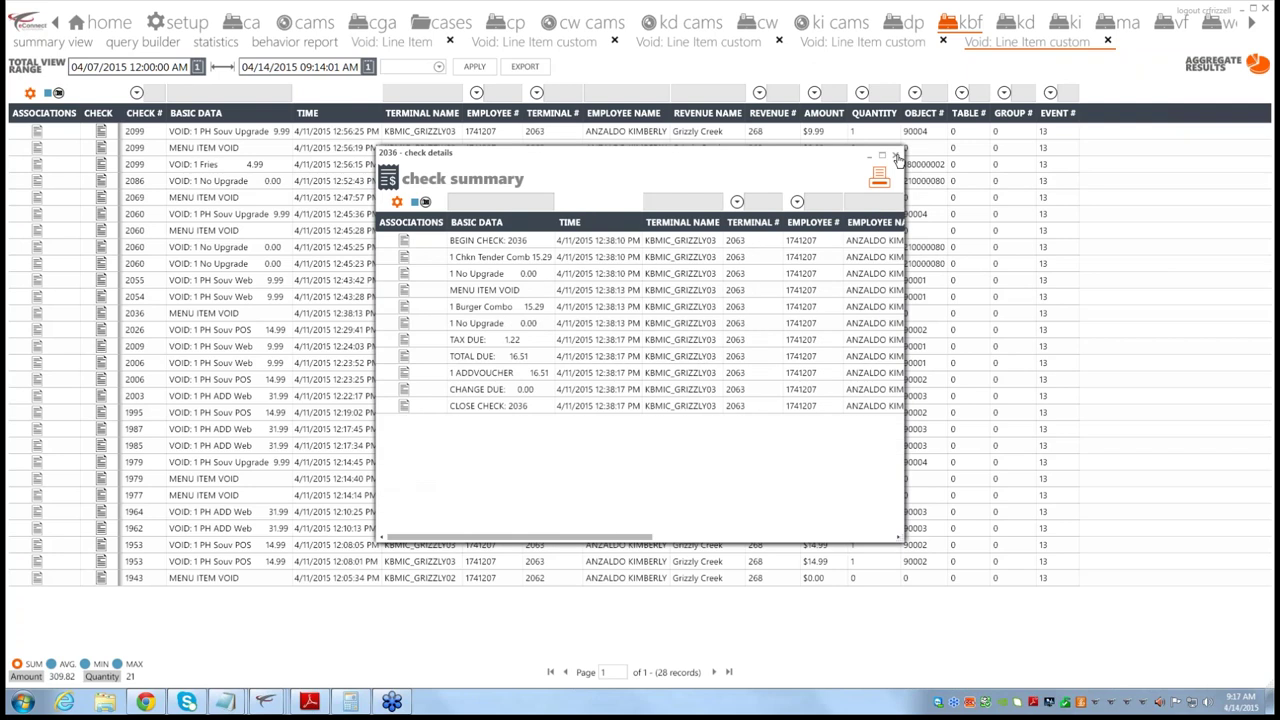
click(897, 157)
click(897, 157)
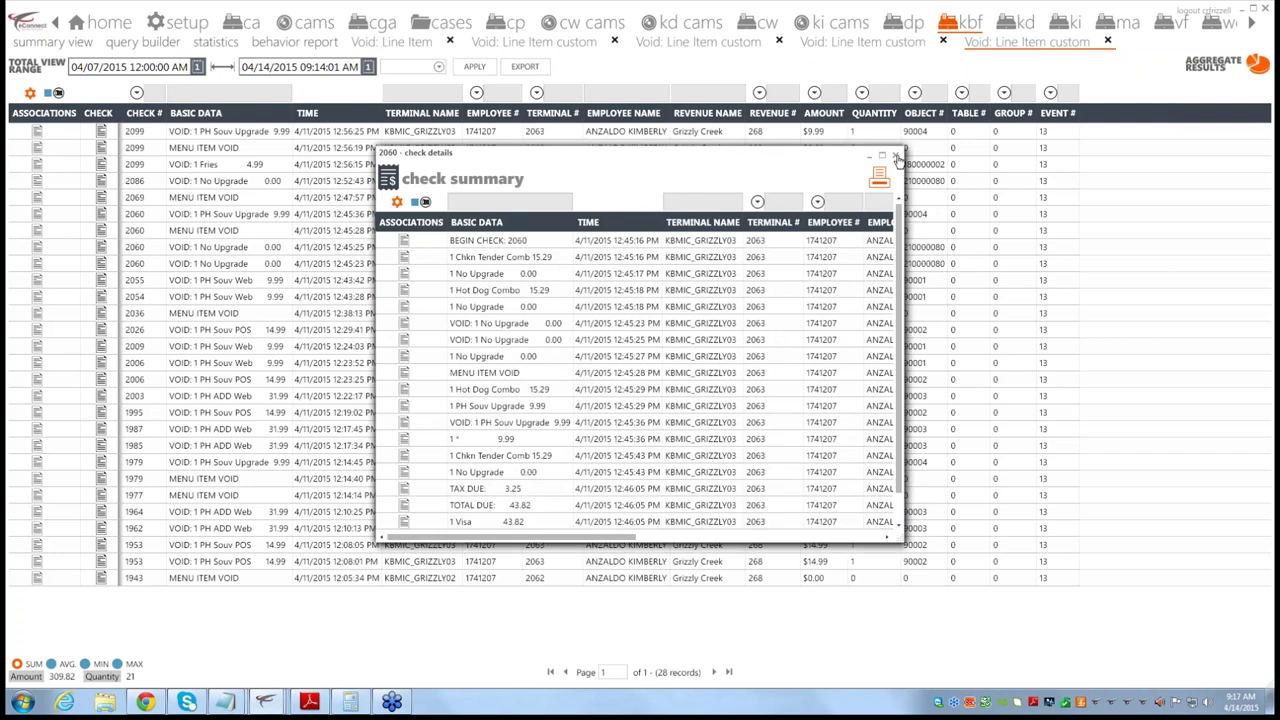
click(897, 157)
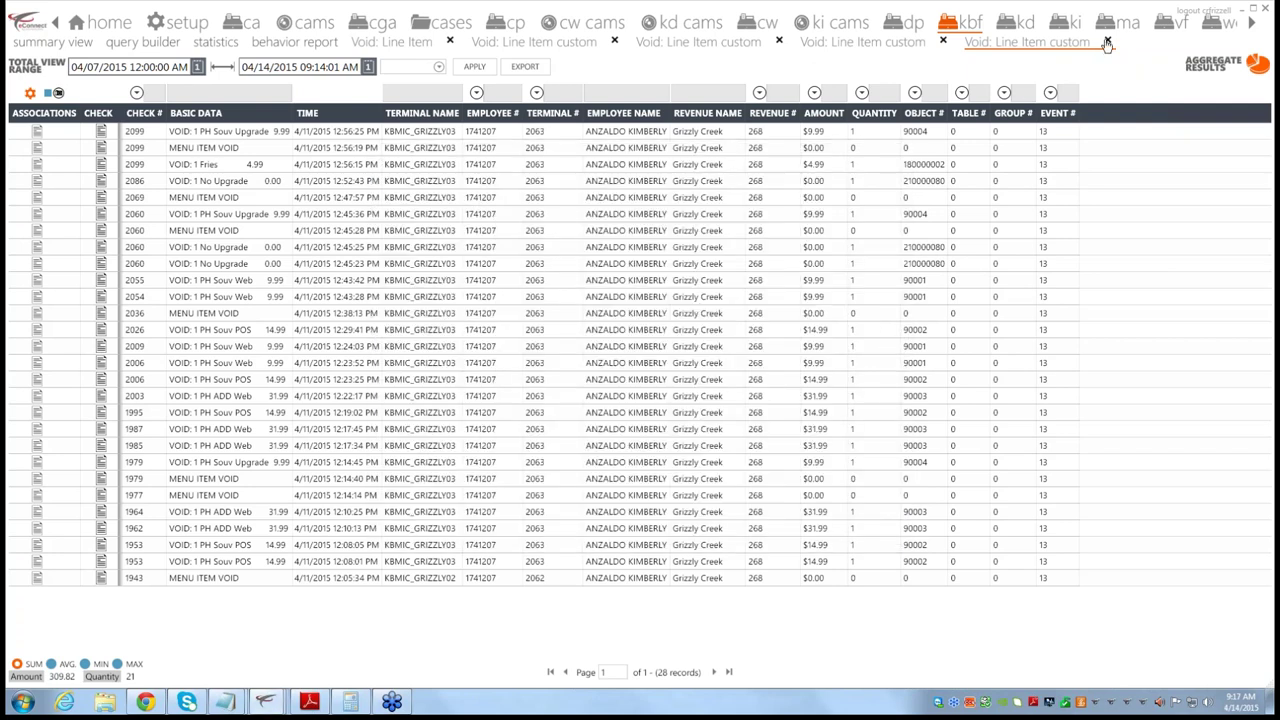
Step: Close all line item void results and their aggregations, and remove the void: line item query from the summary chart
click(959, 36)
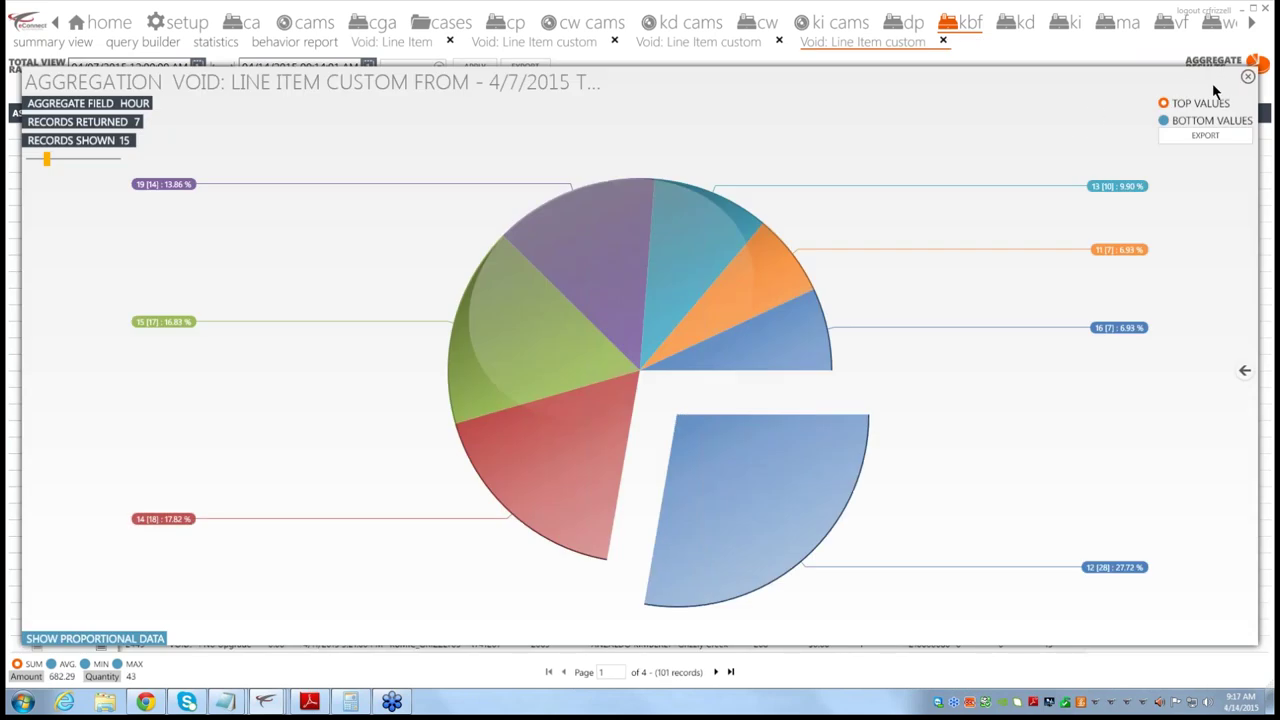
click(943, 42)
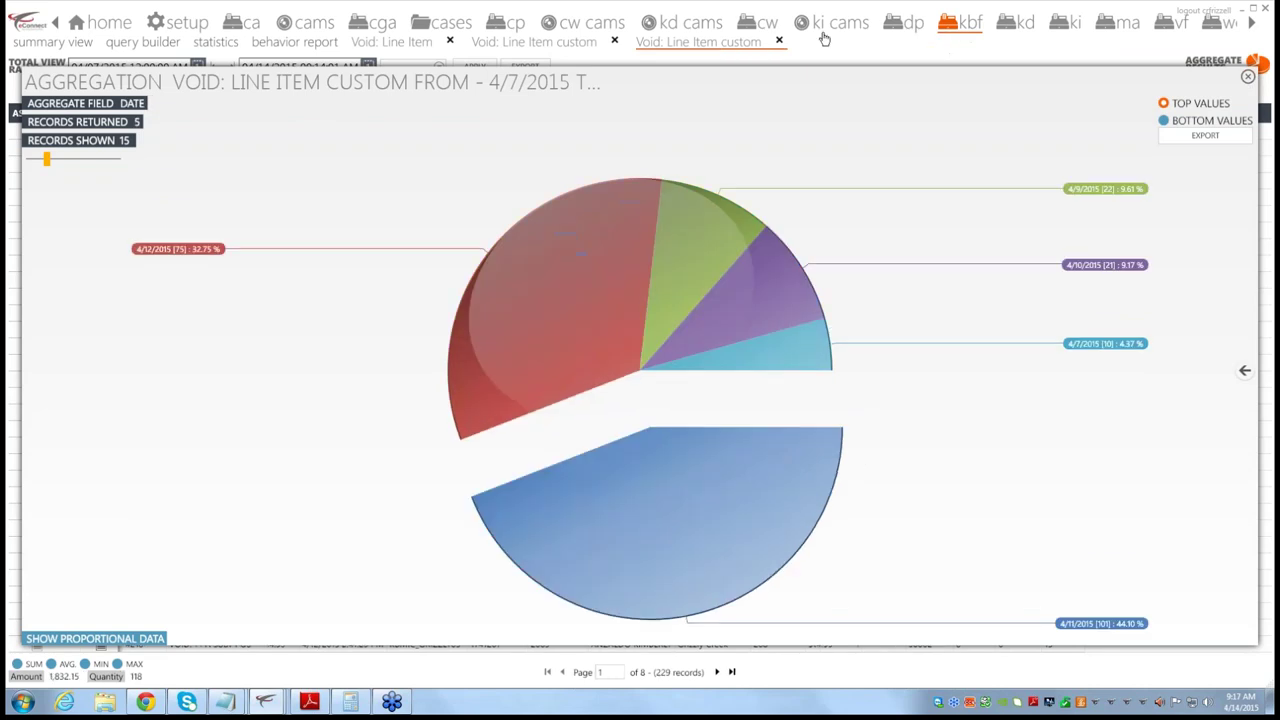
click(1246, 79)
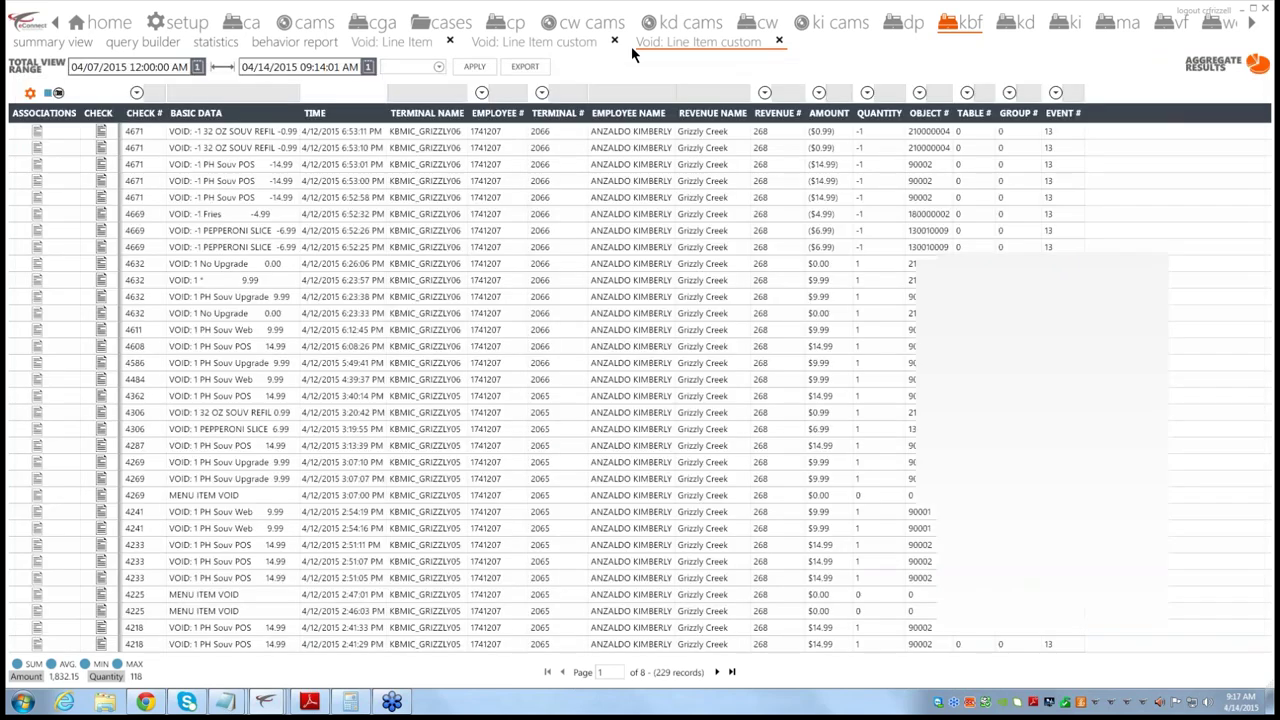
click(614, 42)
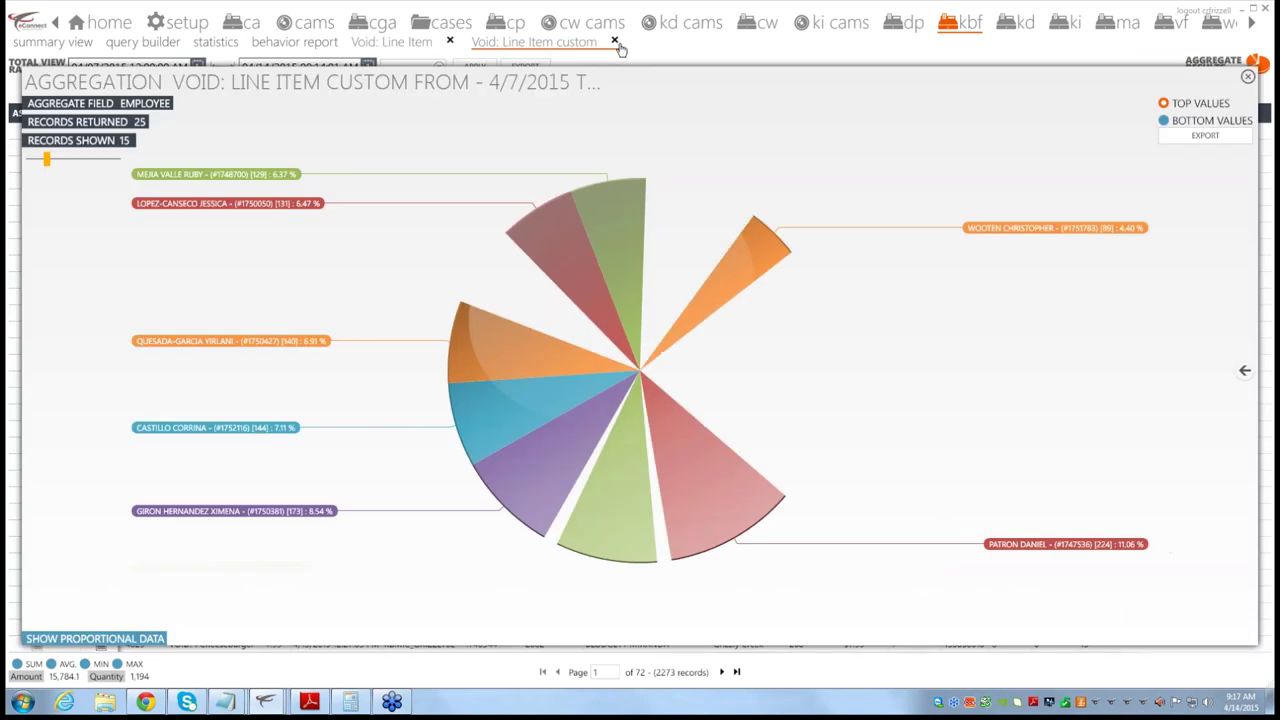
click(614, 42)
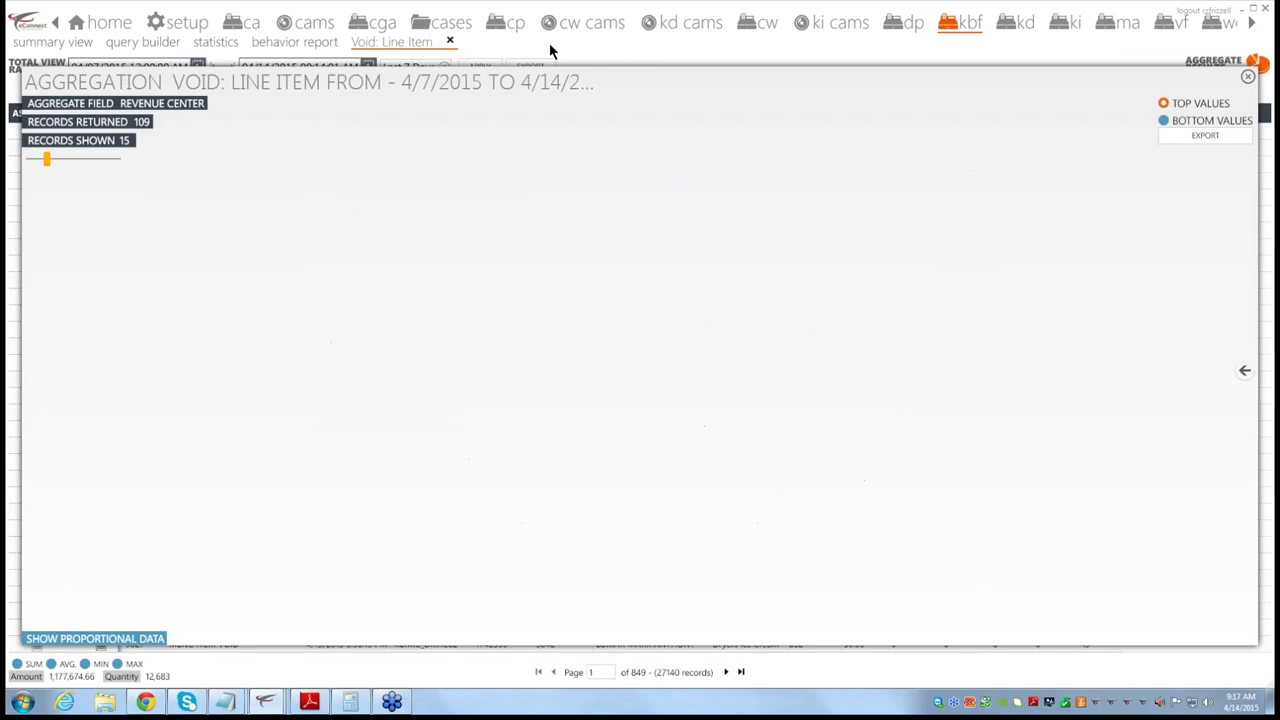
click(449, 41)
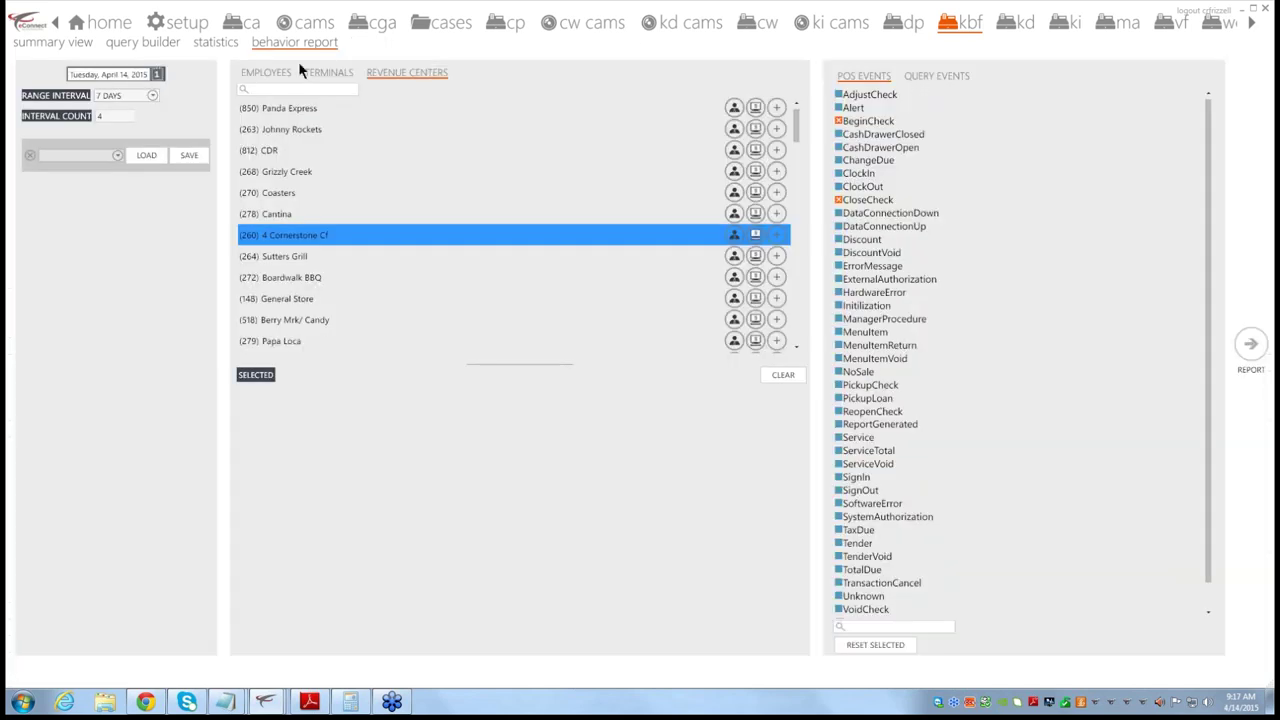
click(74, 44)
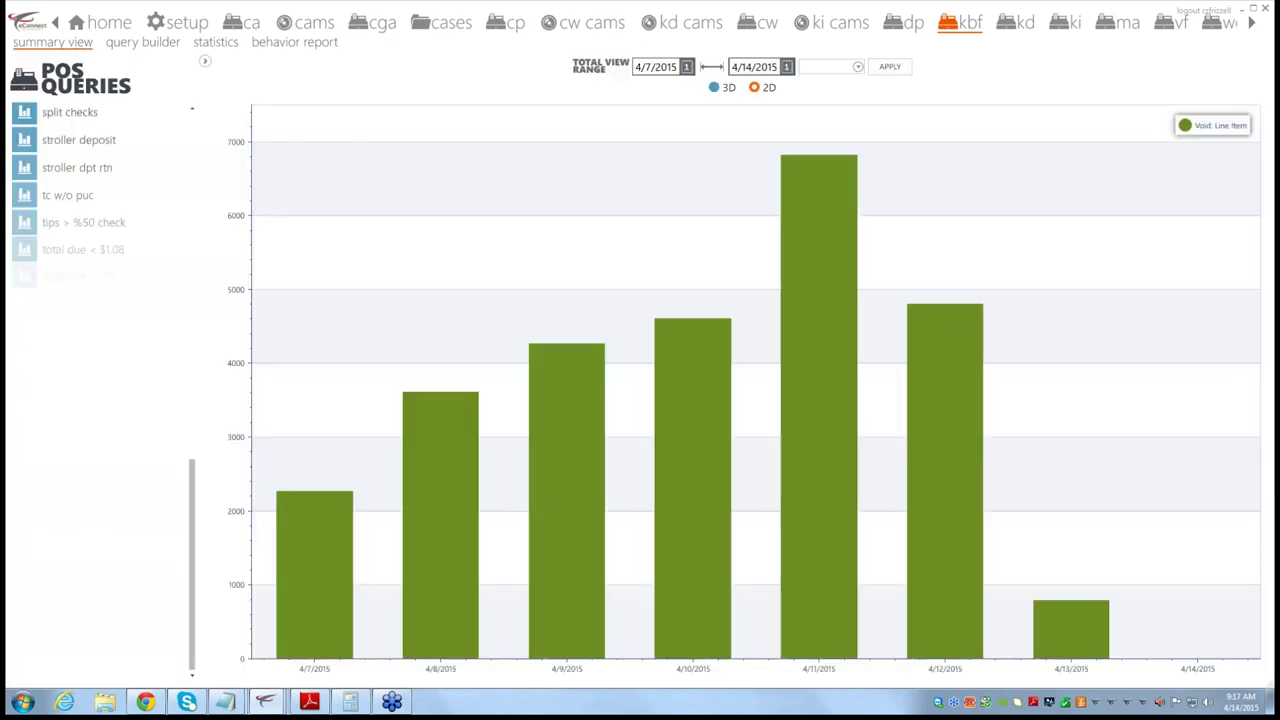
click(27, 612)
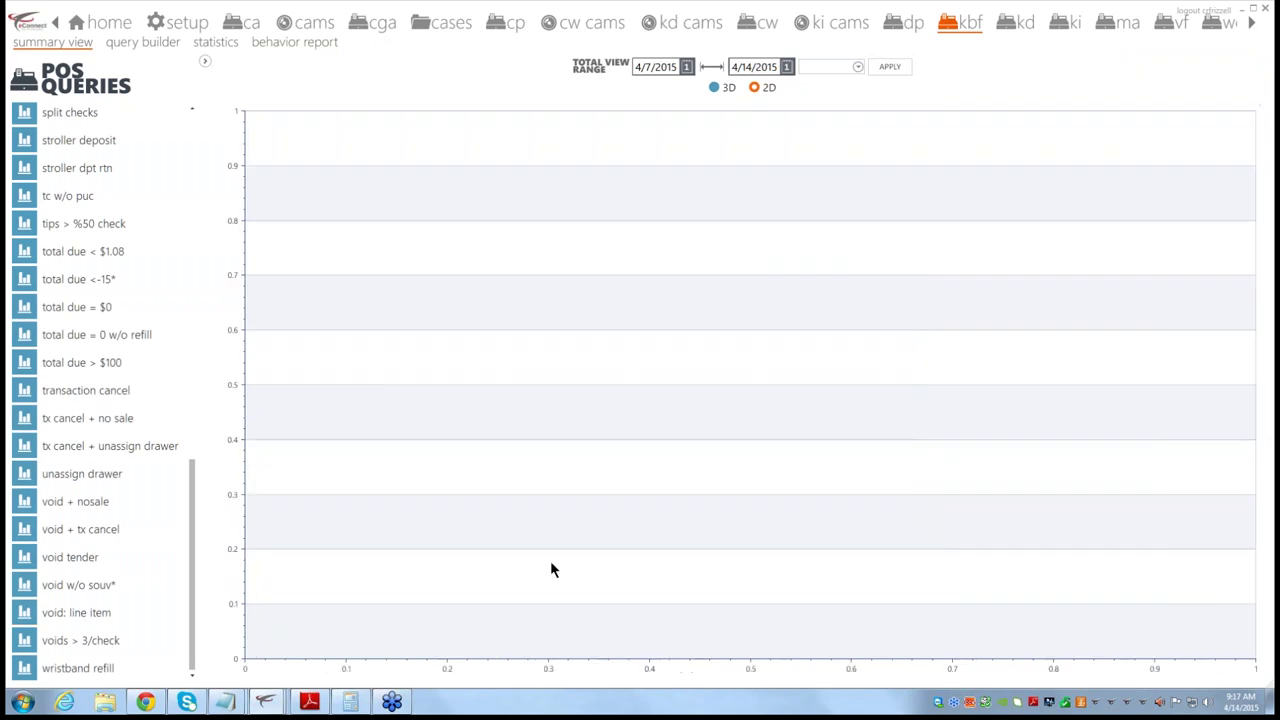
Step: Remove the existing Event Type and Employee Name criteria from the query builder
click(150, 47)
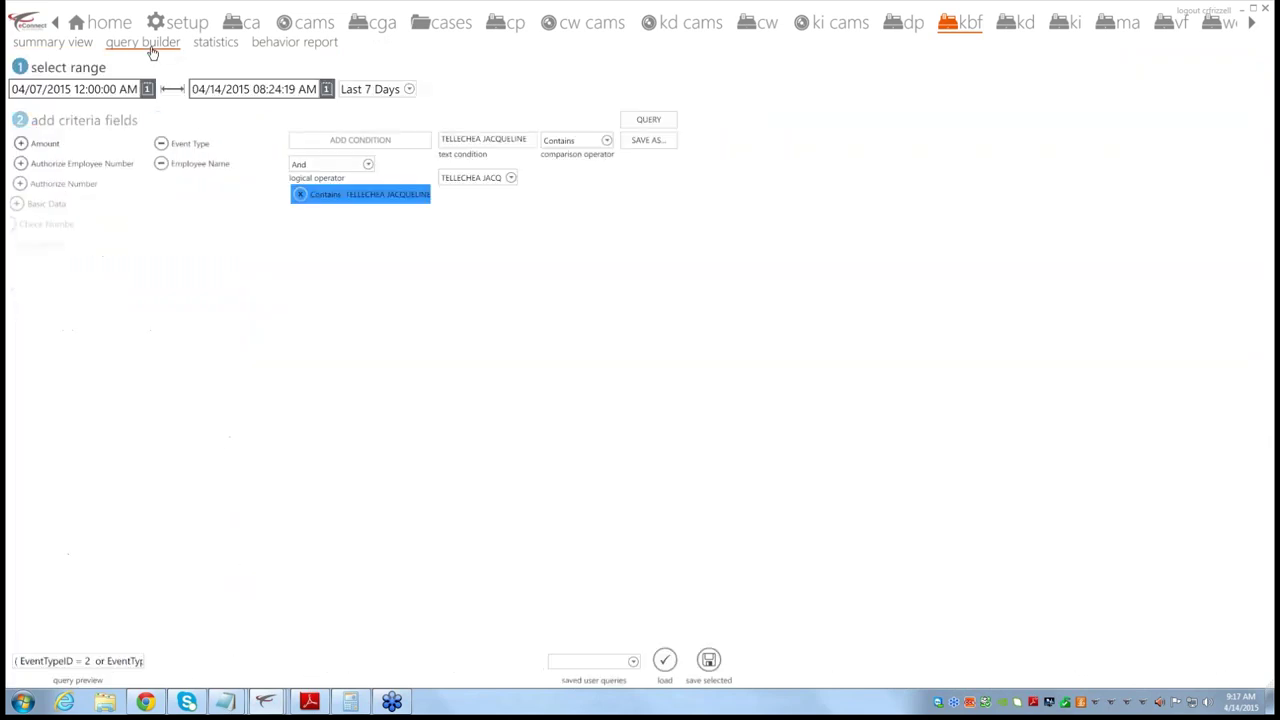
click(161, 145)
click(161, 145)
click(21, 282)
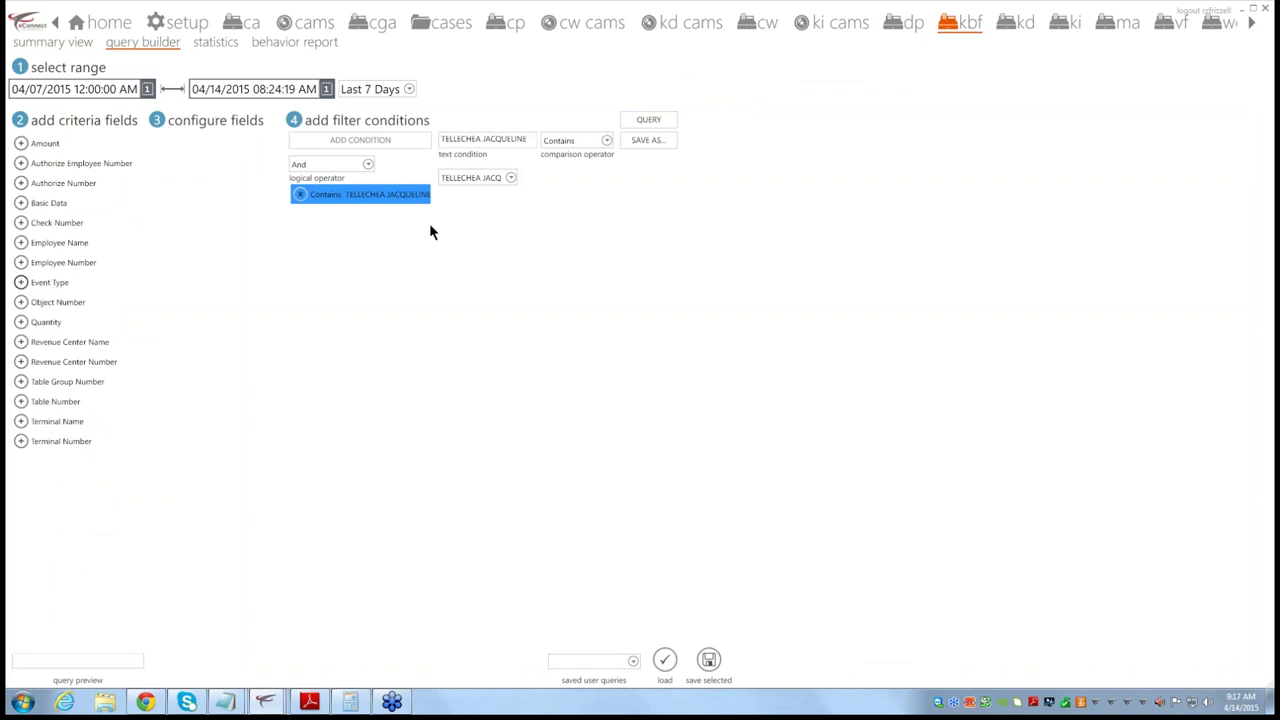
click(454, 166)
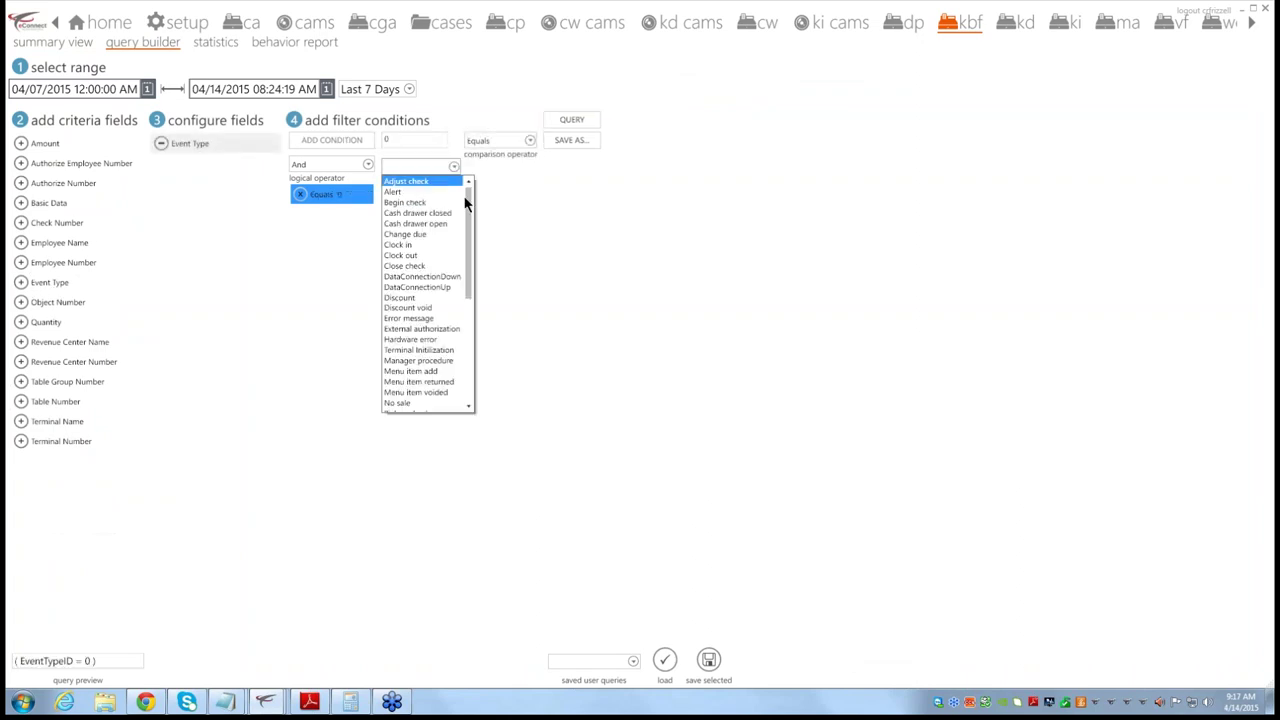
drag(468, 207, 468, 237)
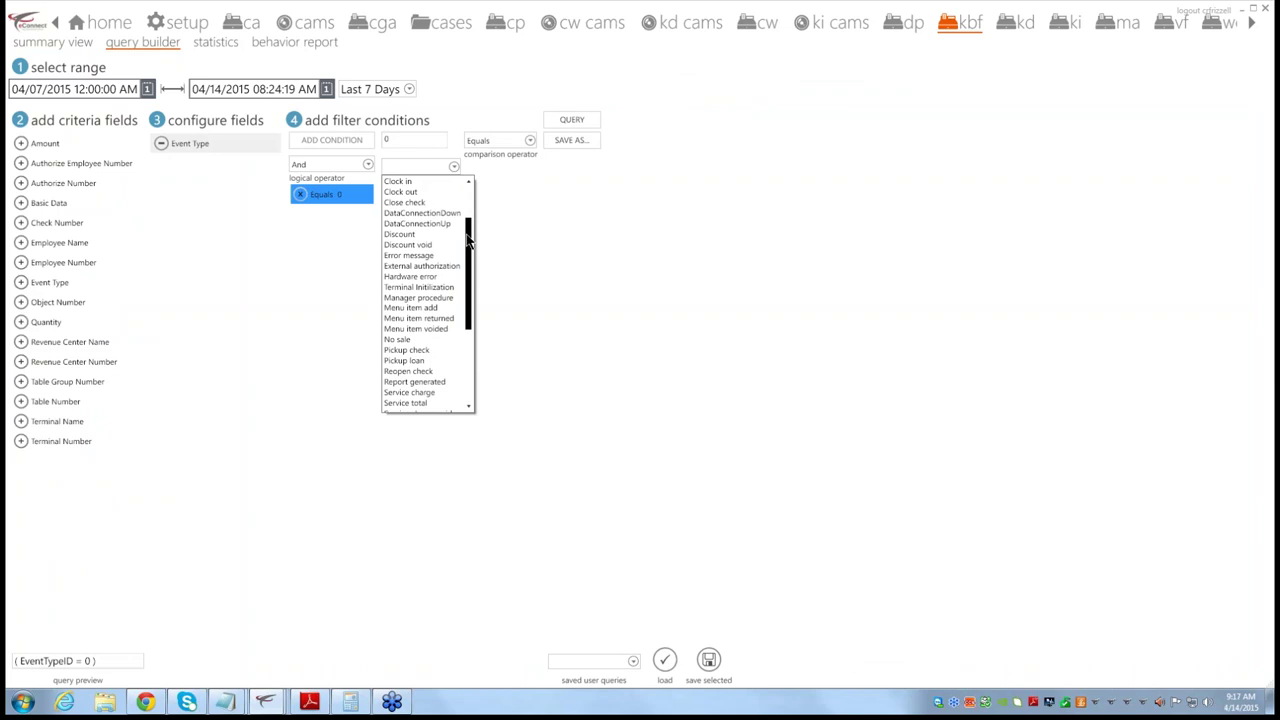
click(470, 317)
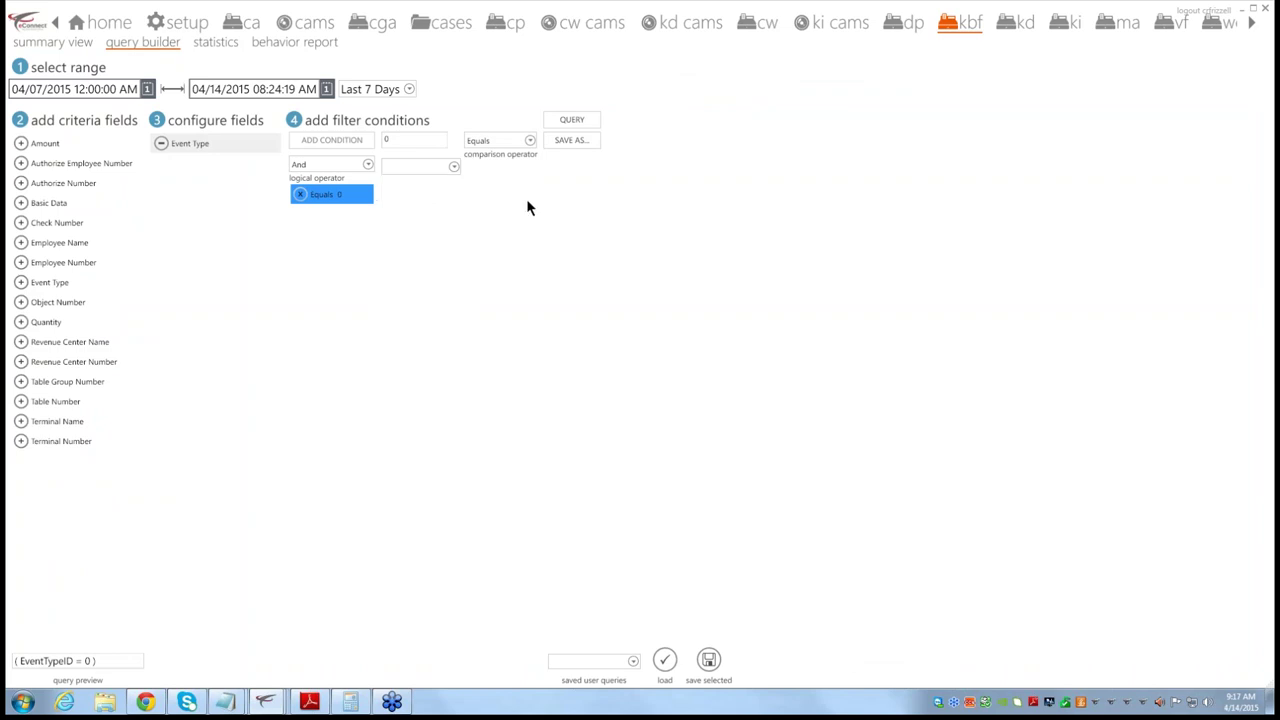
click(161, 143)
Step: Open the void: line item records from the POS queries summary and filter the basic data by "churro"
click(69, 46)
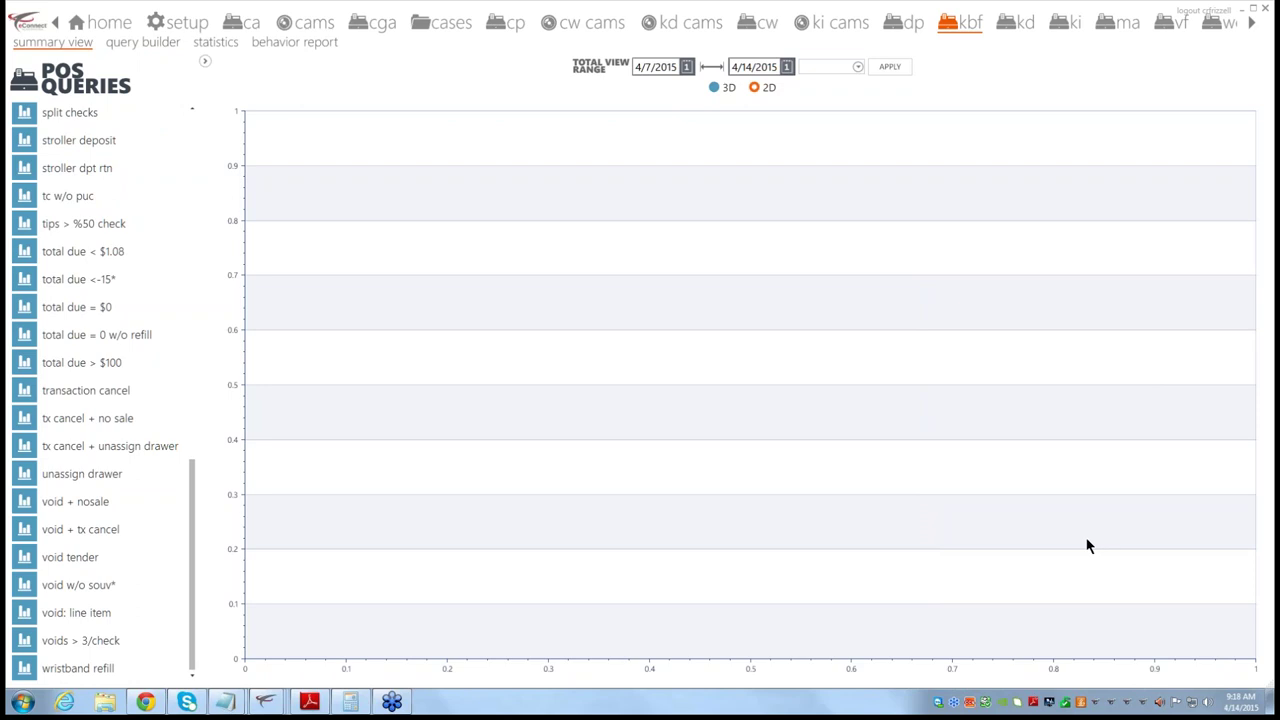
click(88, 614)
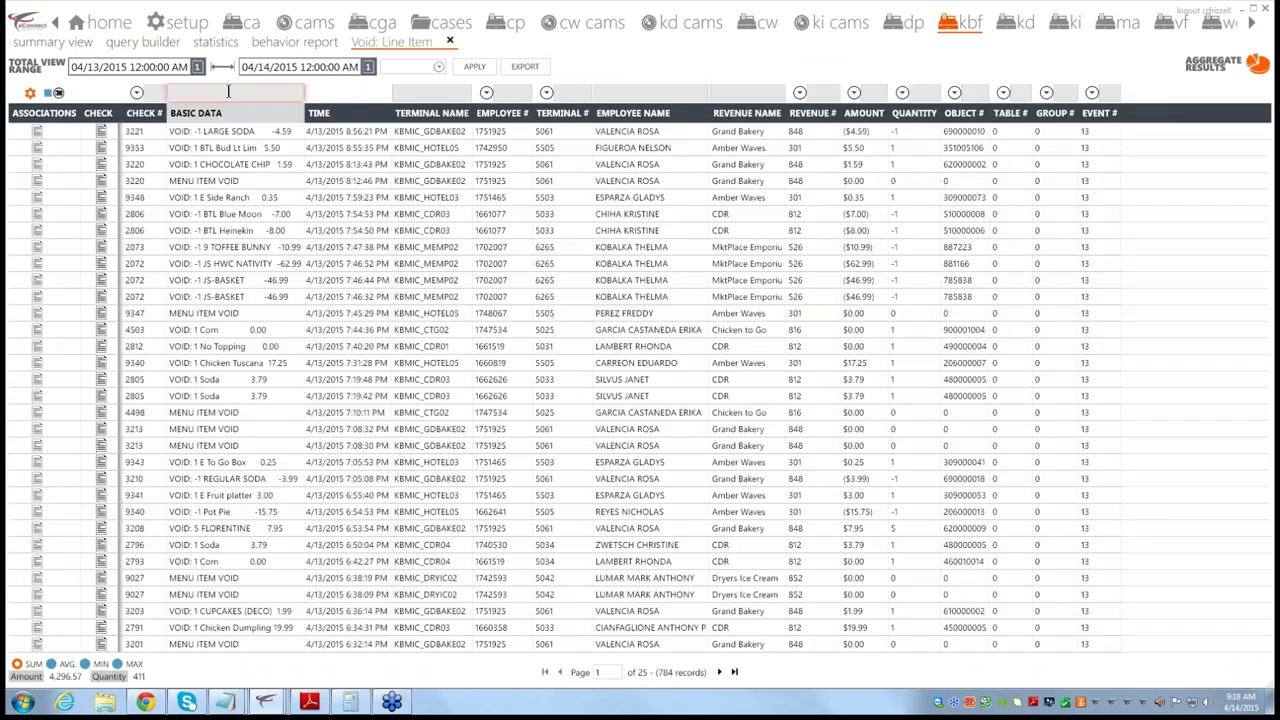
text(churro)
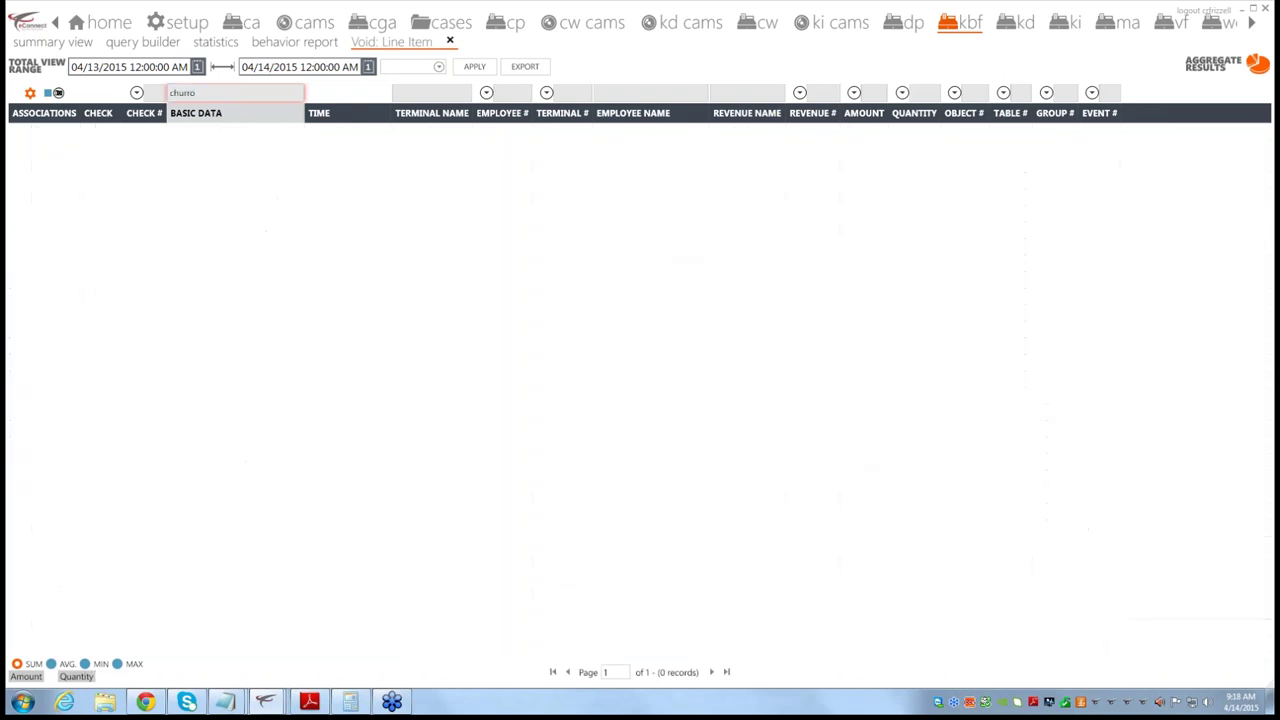
Step: Replace the basic data filter of the line item voids with "Void: Churro" and apply it
double_click(178, 93)
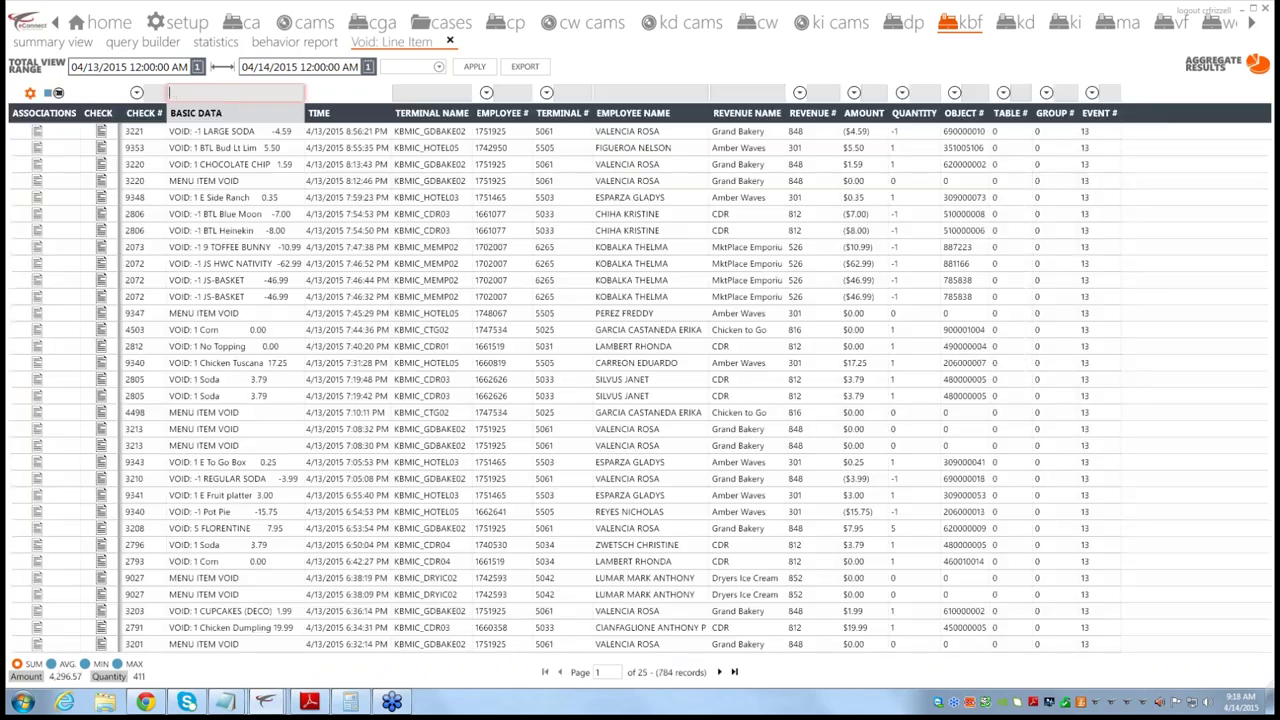
key(Caps_Lock)
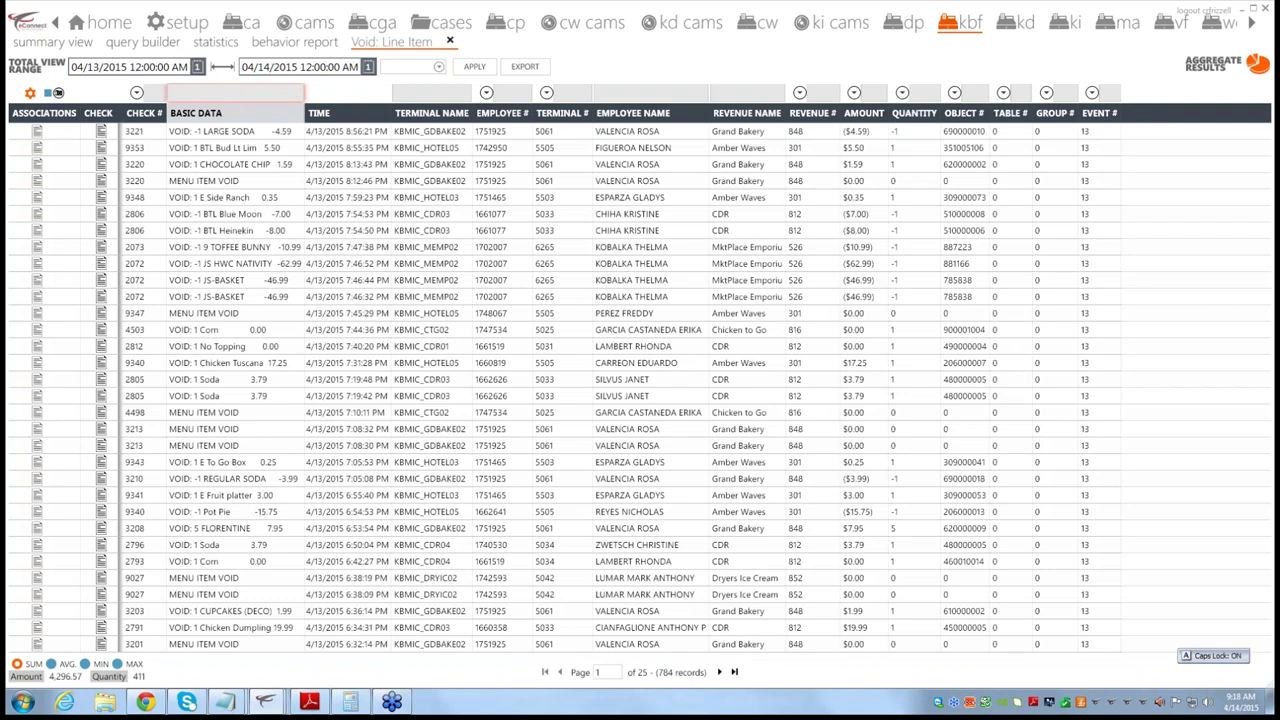
text(V)
key(Caps_Lock)
text(oid: Churro)
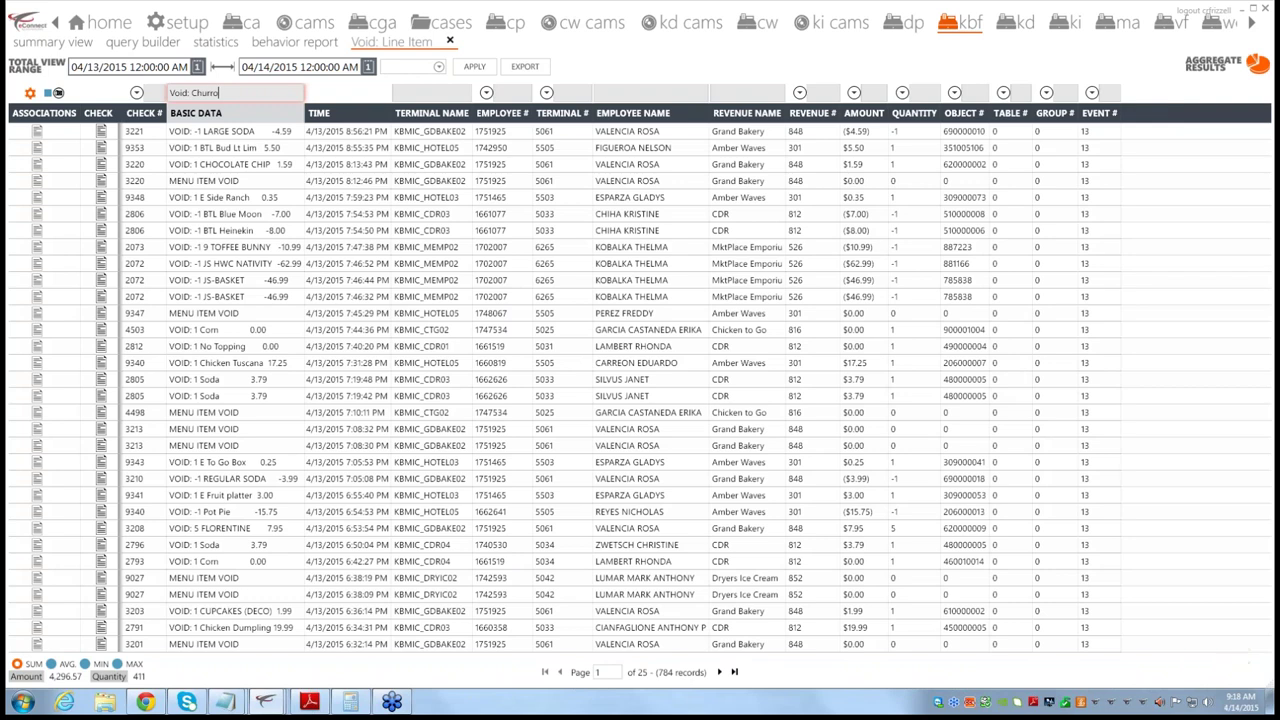
key(Return)
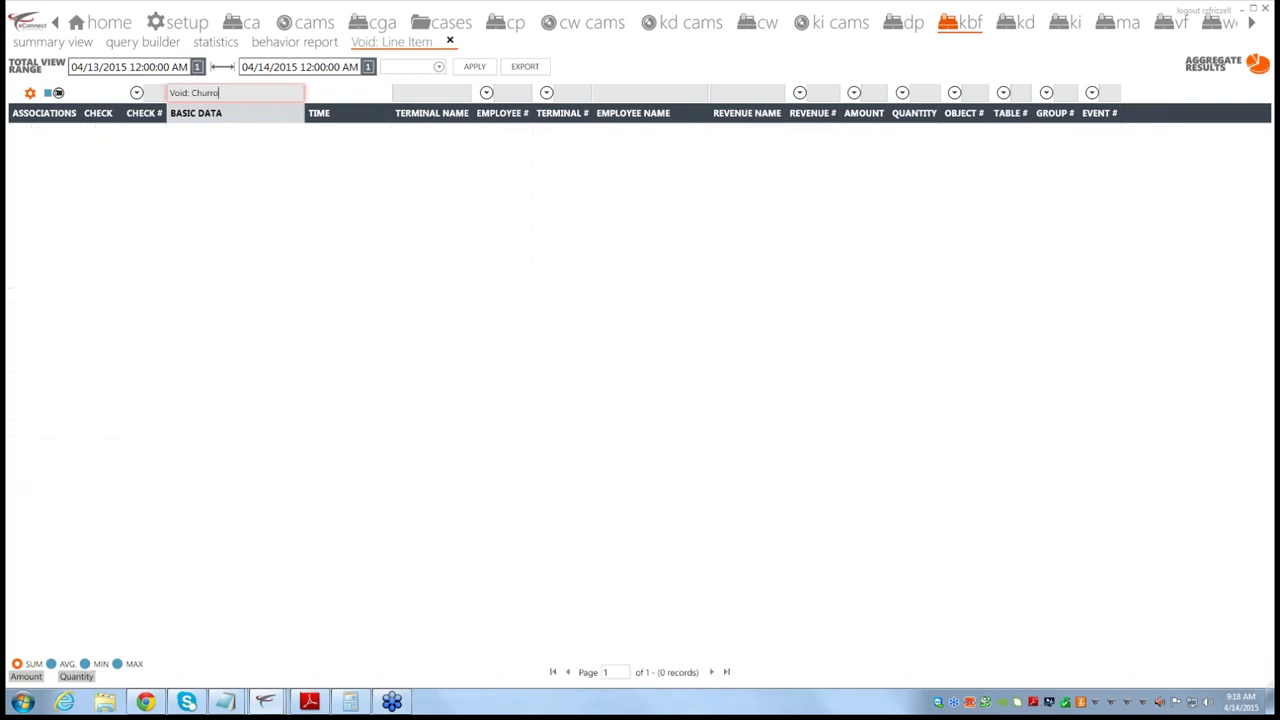
Step: Clear the basic data filter and reload the line item void records
key(BackSpace)
key(BackSpace)
key(BackSpace)
key(BackSpace)
key(BackSpace)
key(BackSpace)
key(BackSpace)
key(BackSpace)
key(BackSpace)
key(BackSpace)
key(BackSpace)
key(BackSpace)
key(Return)
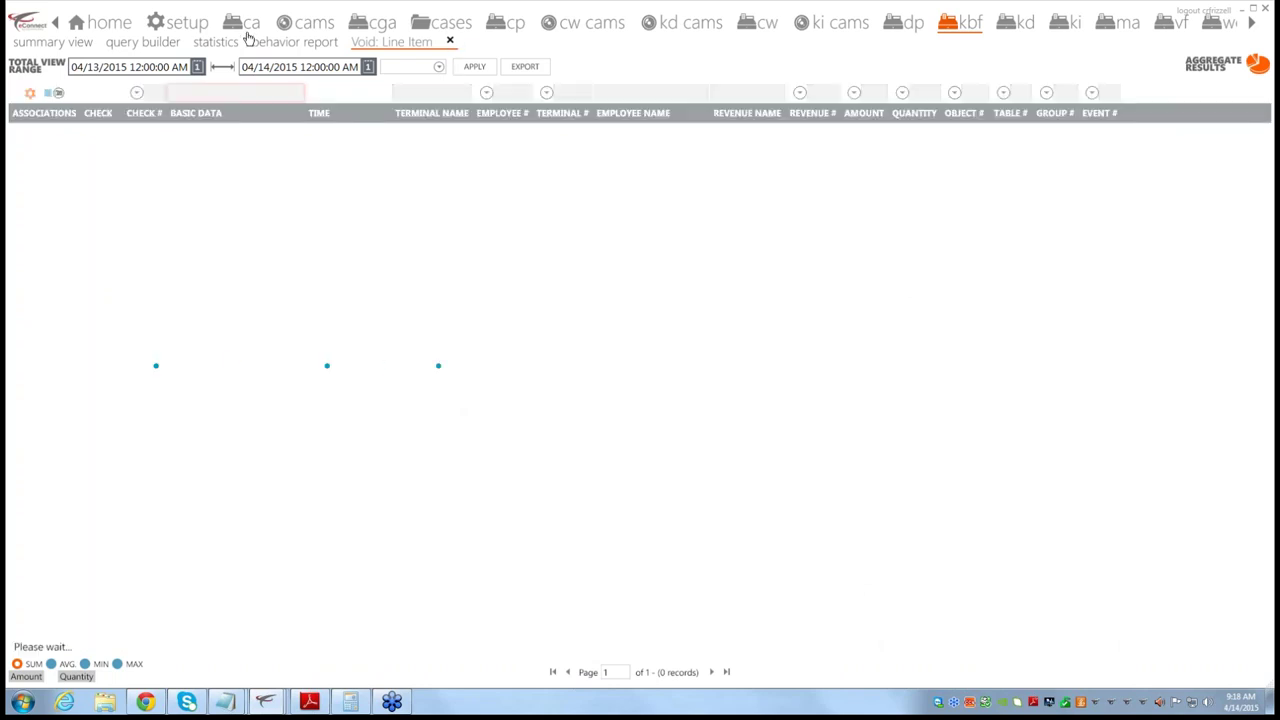
Step: Add an Event Type criterion to a custom query for the last 7 days and set it to equal Menu item voided
click(145, 44)
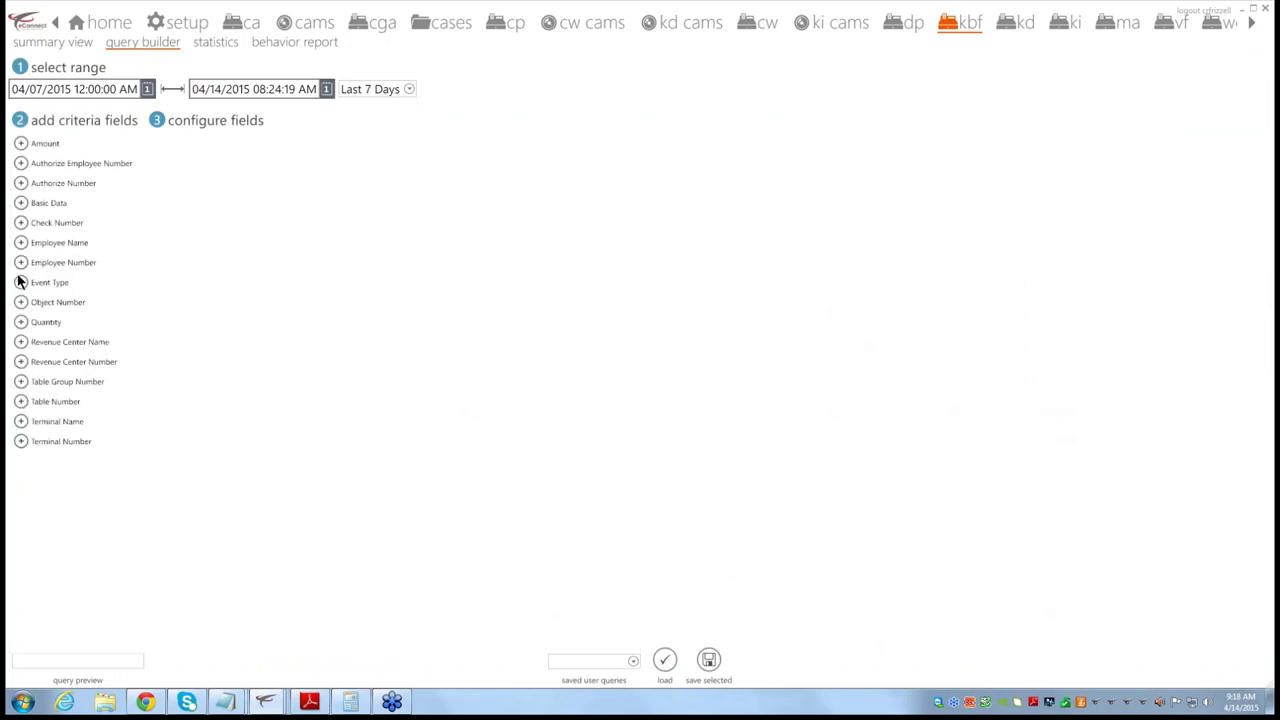
click(21, 283)
click(453, 166)
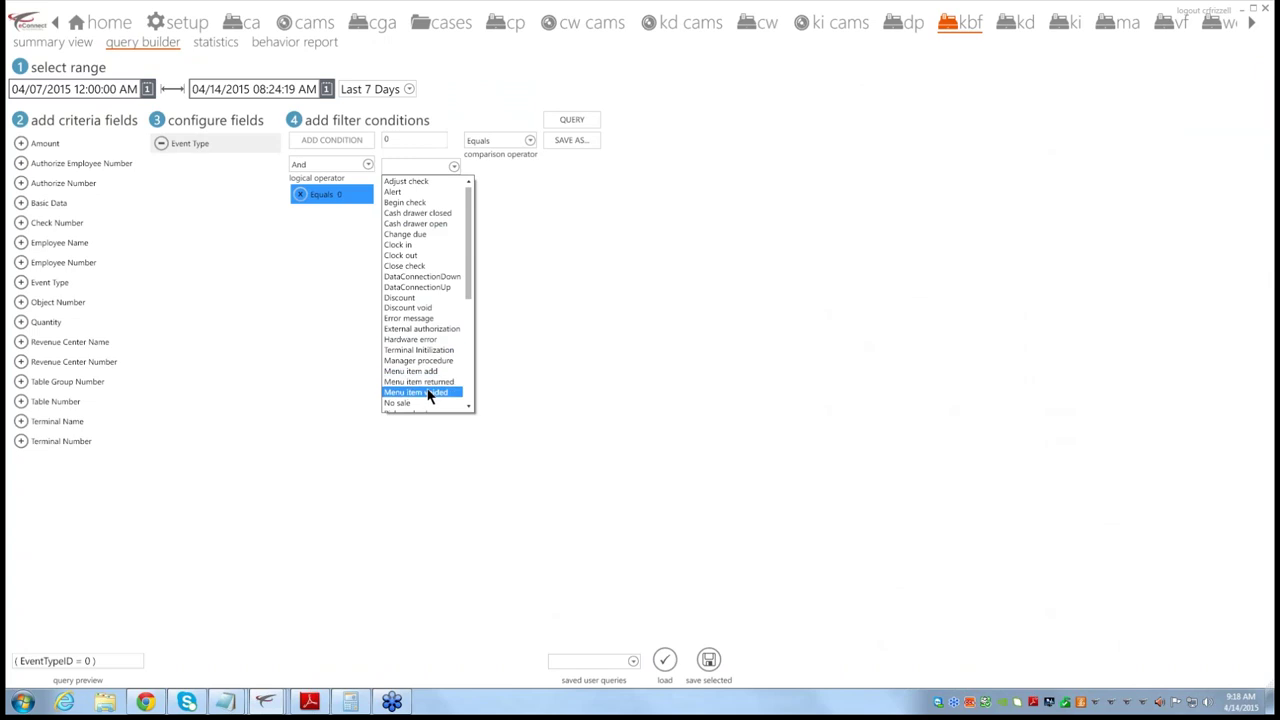
click(426, 392)
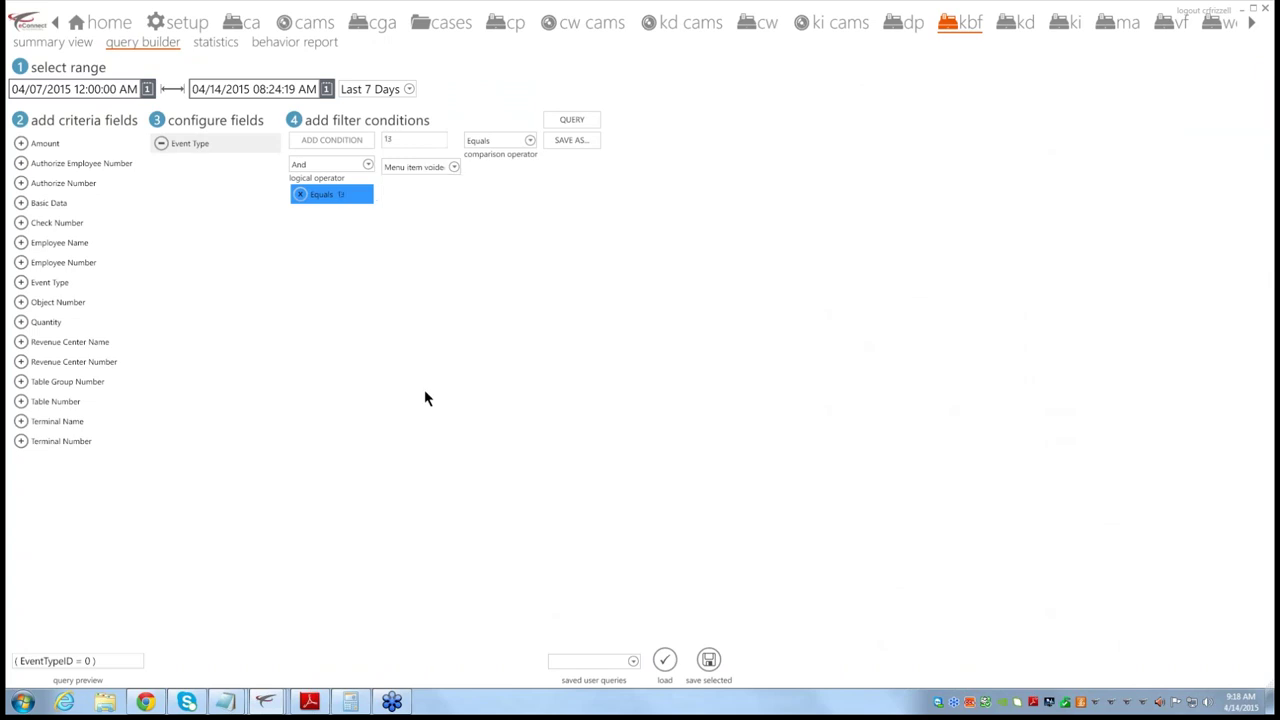
Step: Add a Basic Data criterion containing "water" to the custom query and run it
click(22, 204)
click(395, 140)
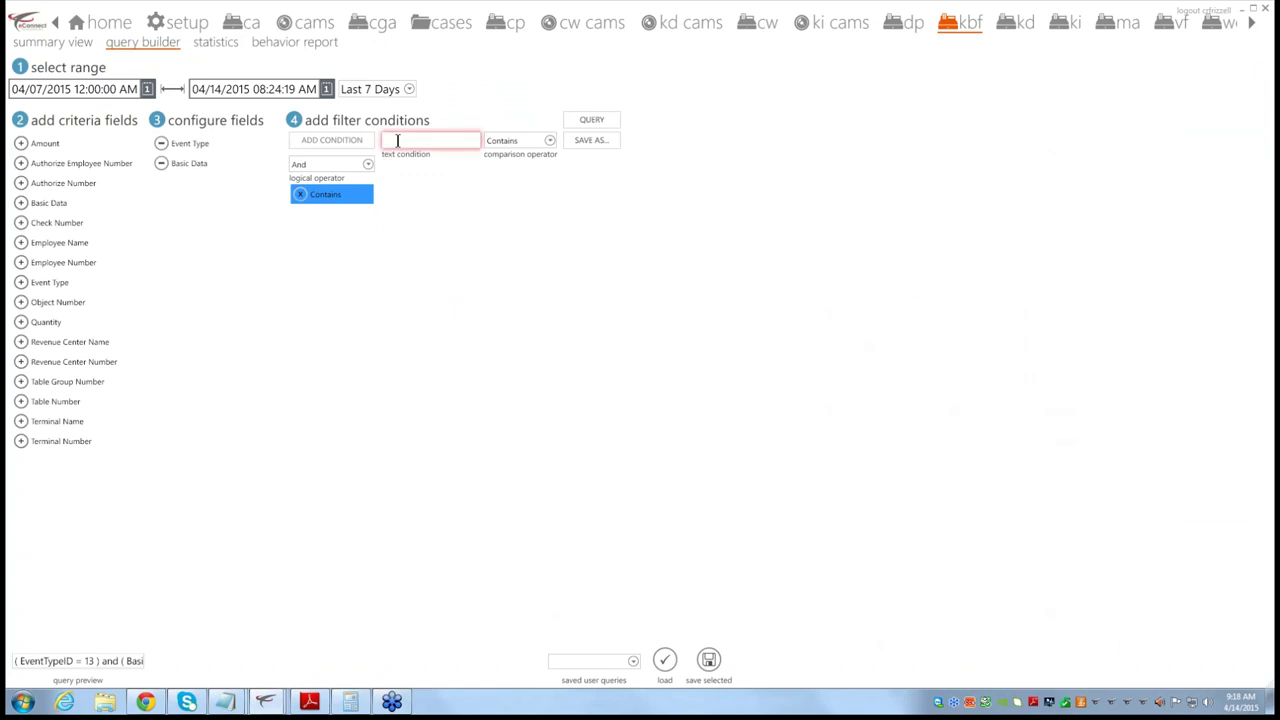
text(water)
click(593, 126)
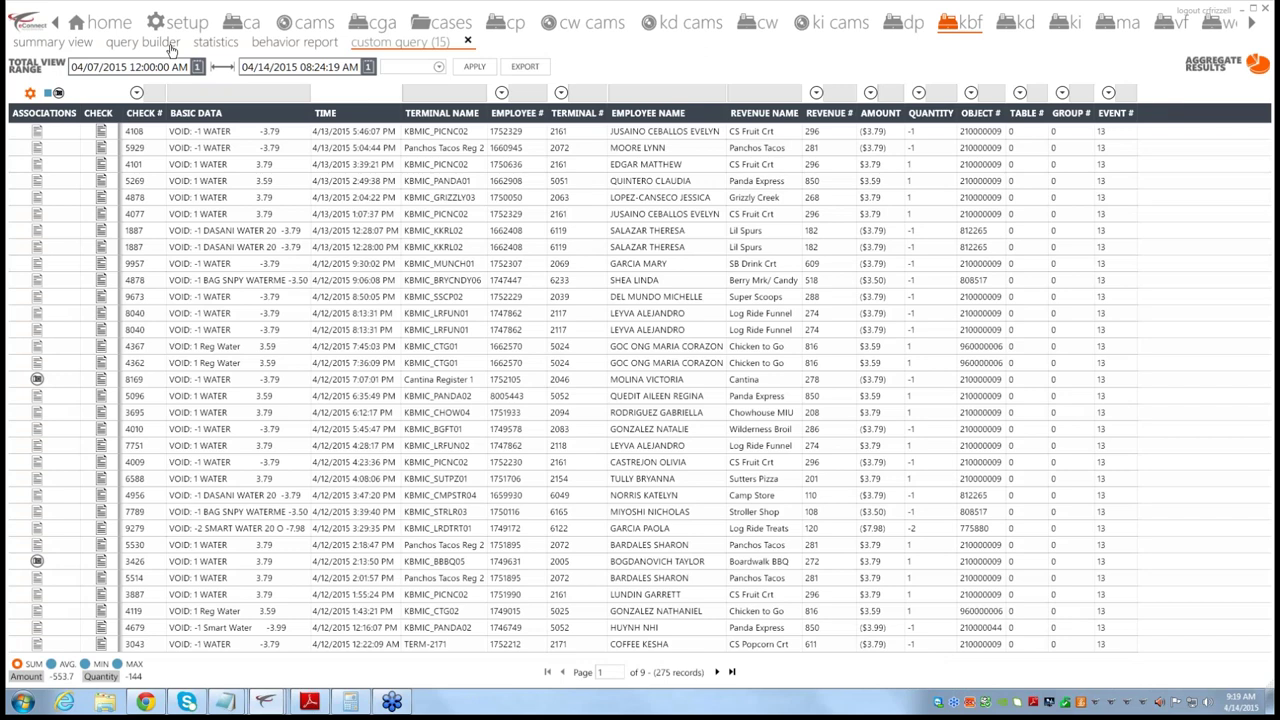
Step: Close the custom query results and chart the void + nosale query in the summary view
click(210, 95)
click(467, 41)
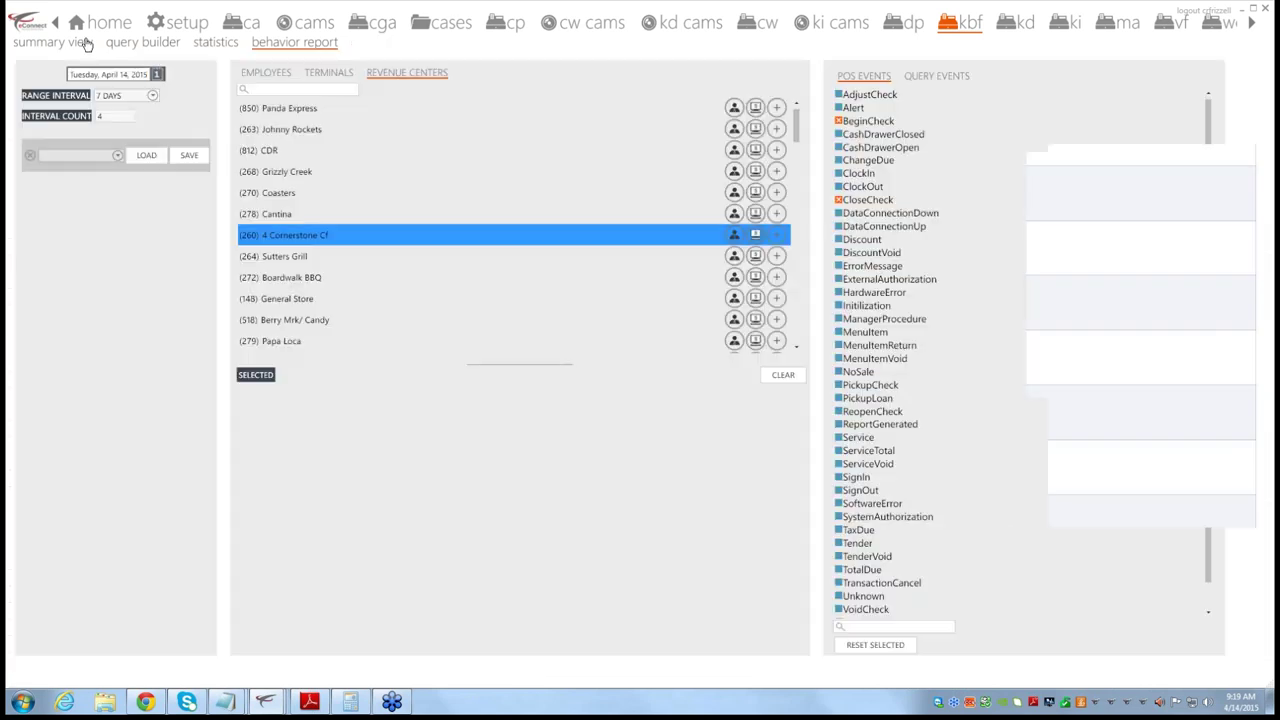
click(87, 45)
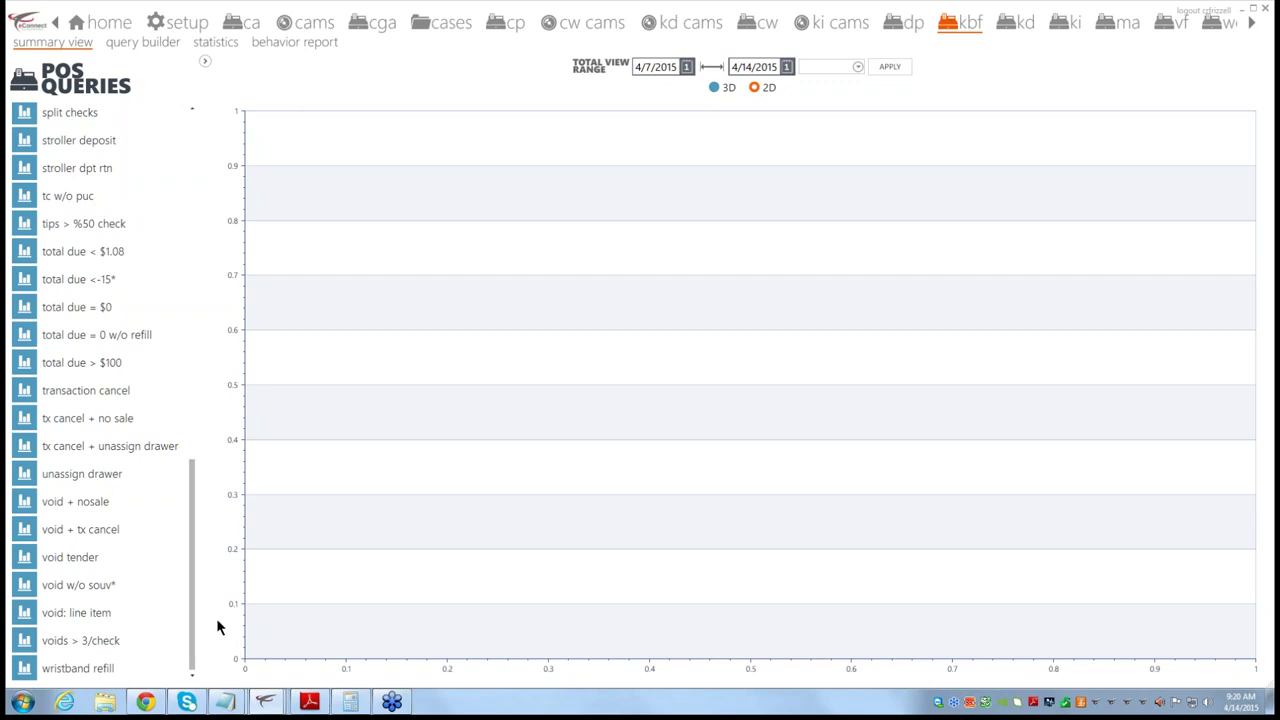
click(27, 505)
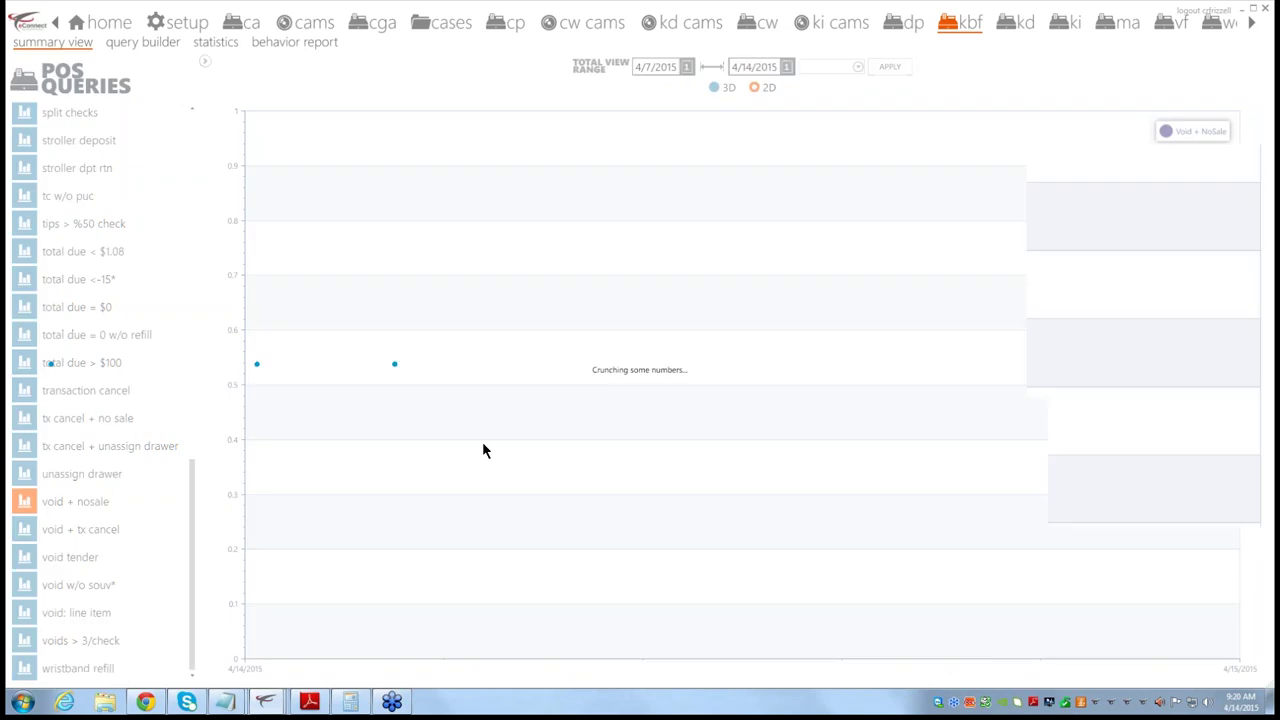
Step: Open the void + nosale records for 4/13/2015 and extend their date range to the last 7 days
mouse_move(1046, 603)
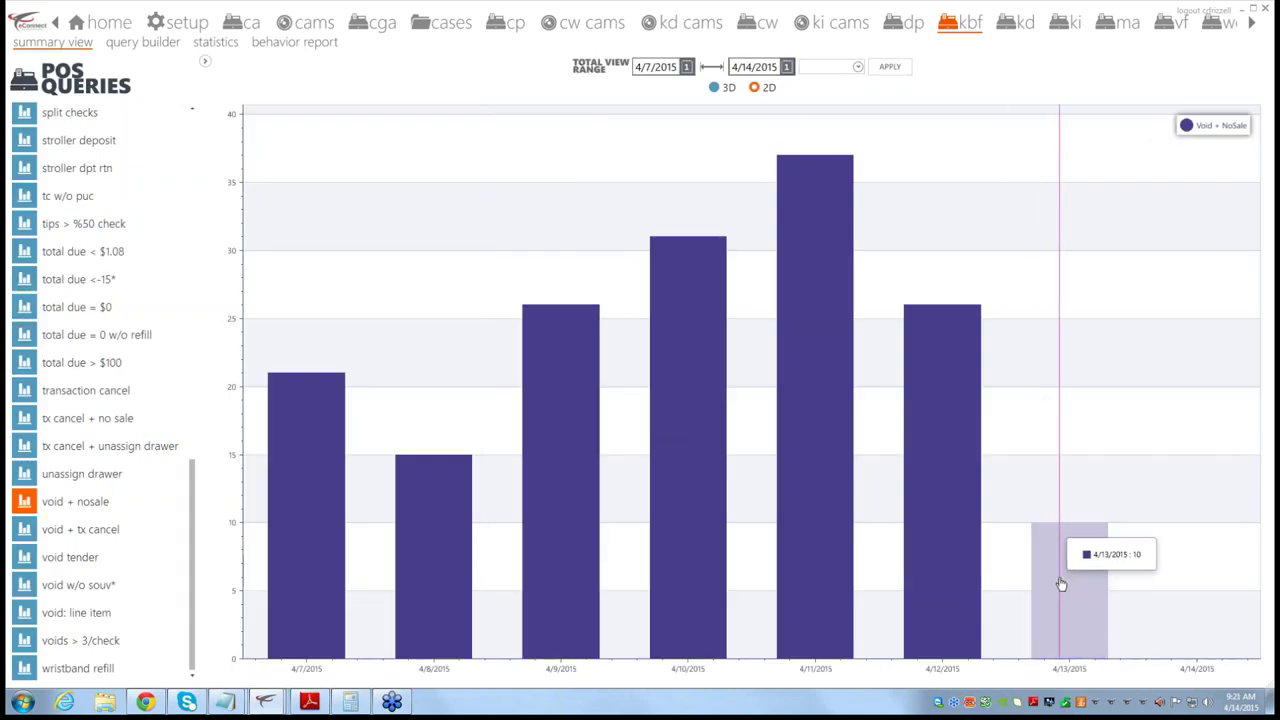
click(1059, 600)
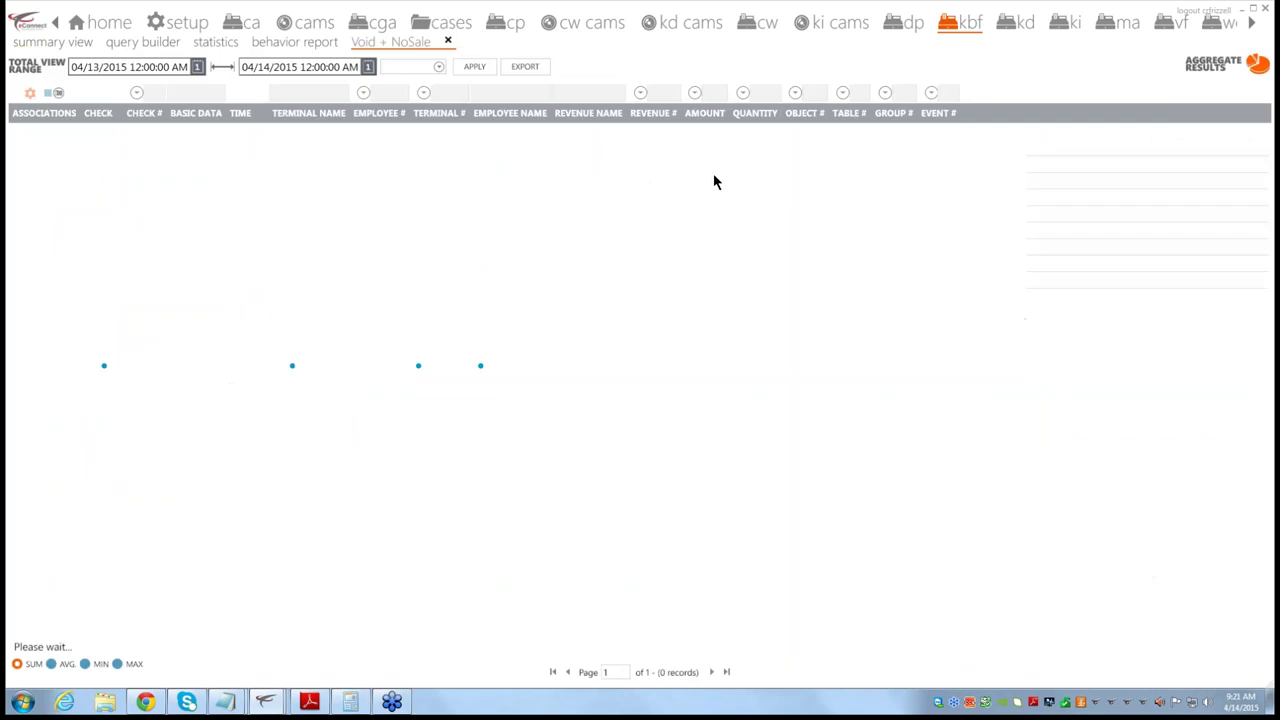
click(438, 66)
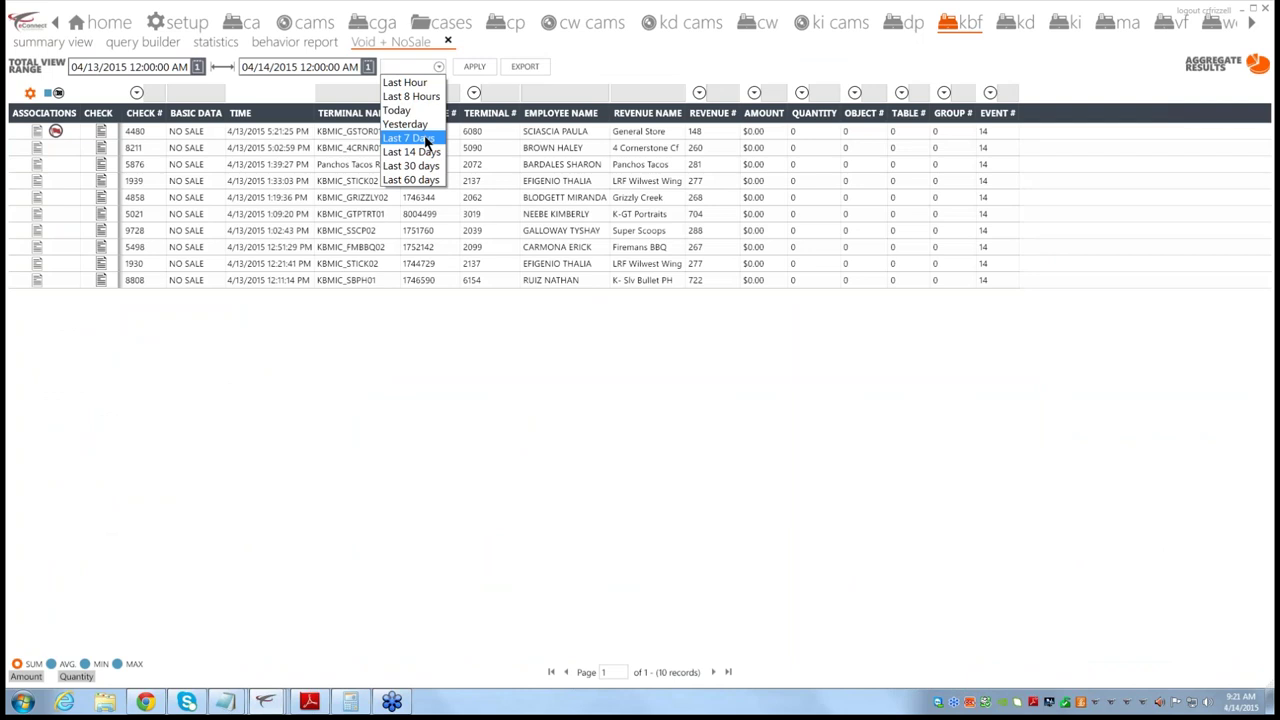
click(426, 138)
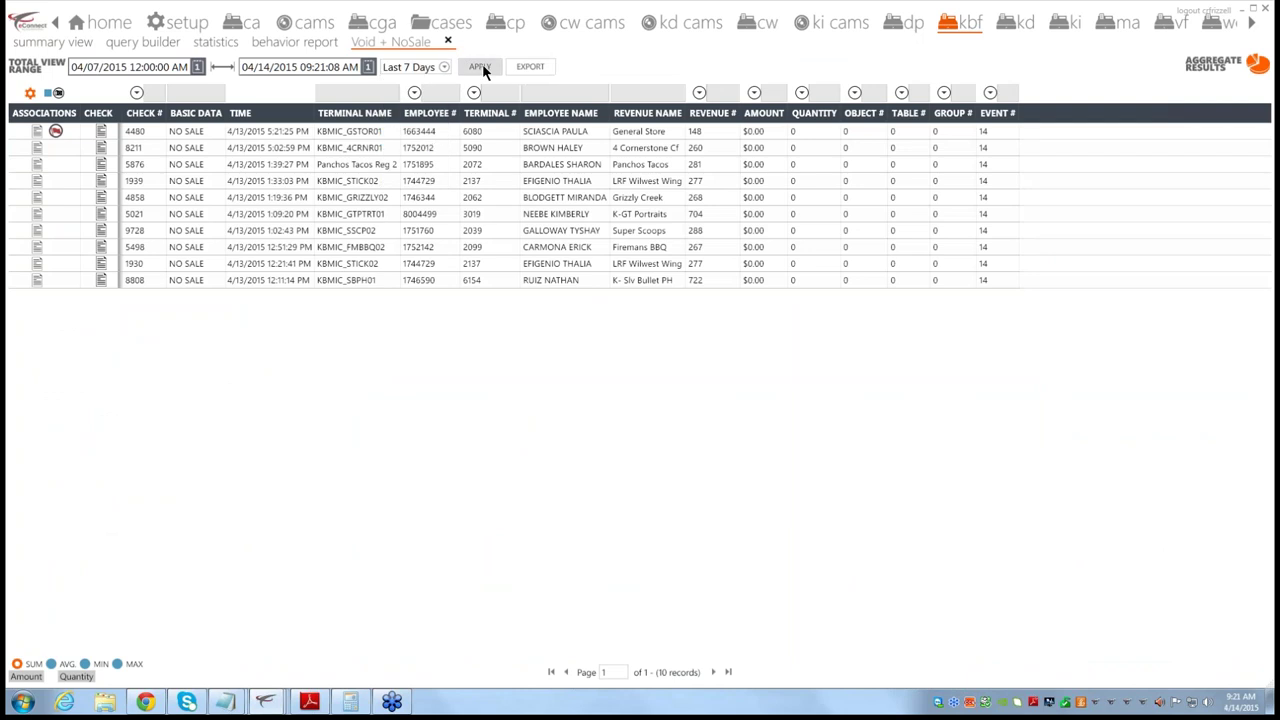
click(480, 67)
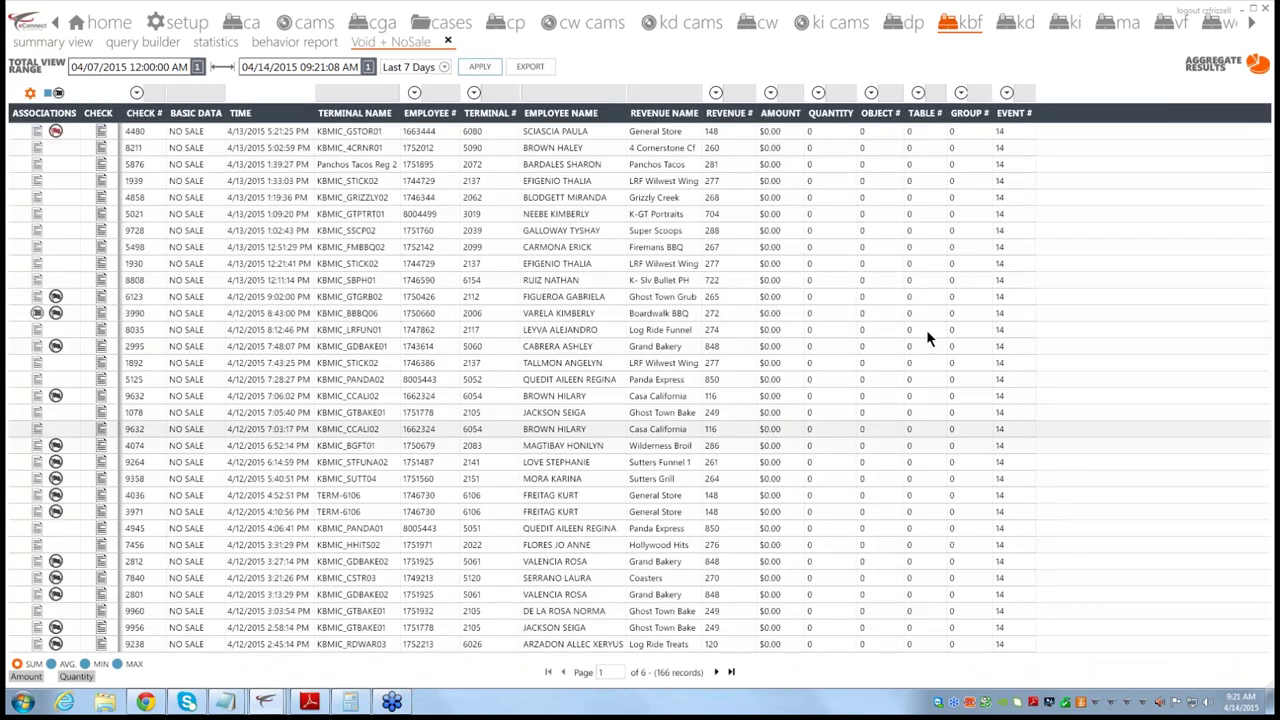
Step: Aggregate the void + nosale records by revenue center, view the Casa California records, and close the drill-down and aggregation
click(1213, 66)
click(383, 151)
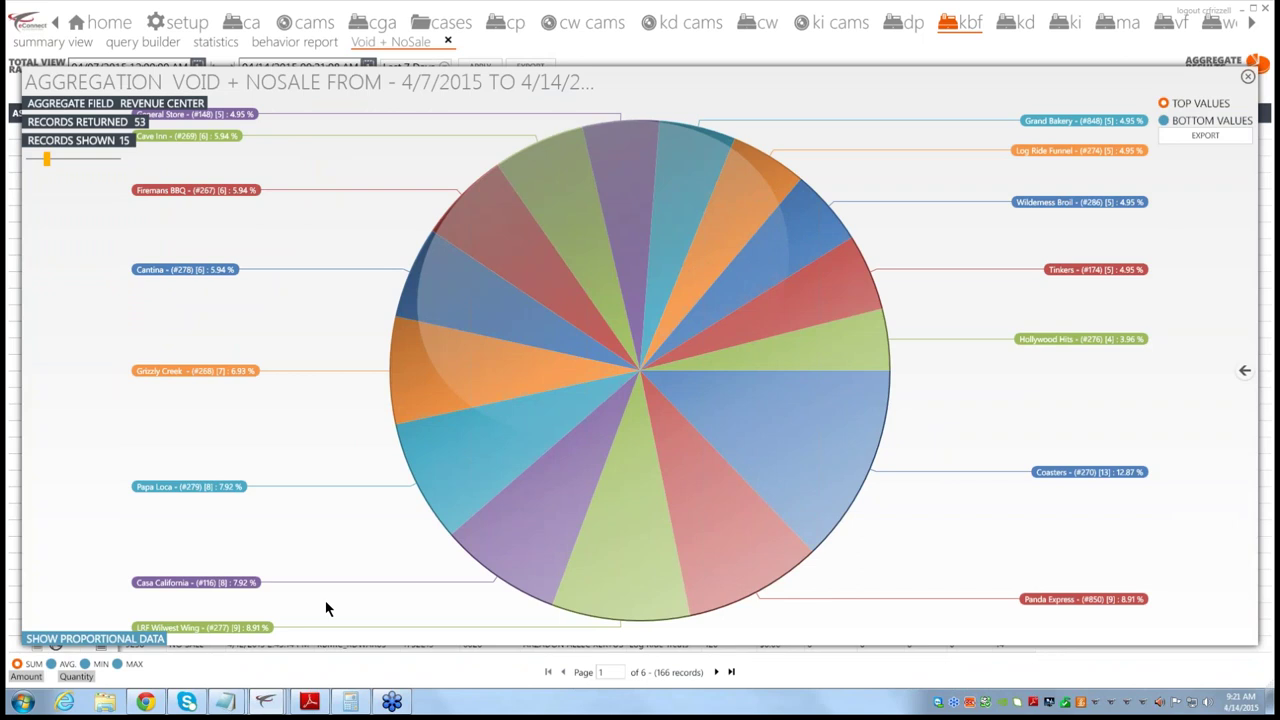
click(199, 590)
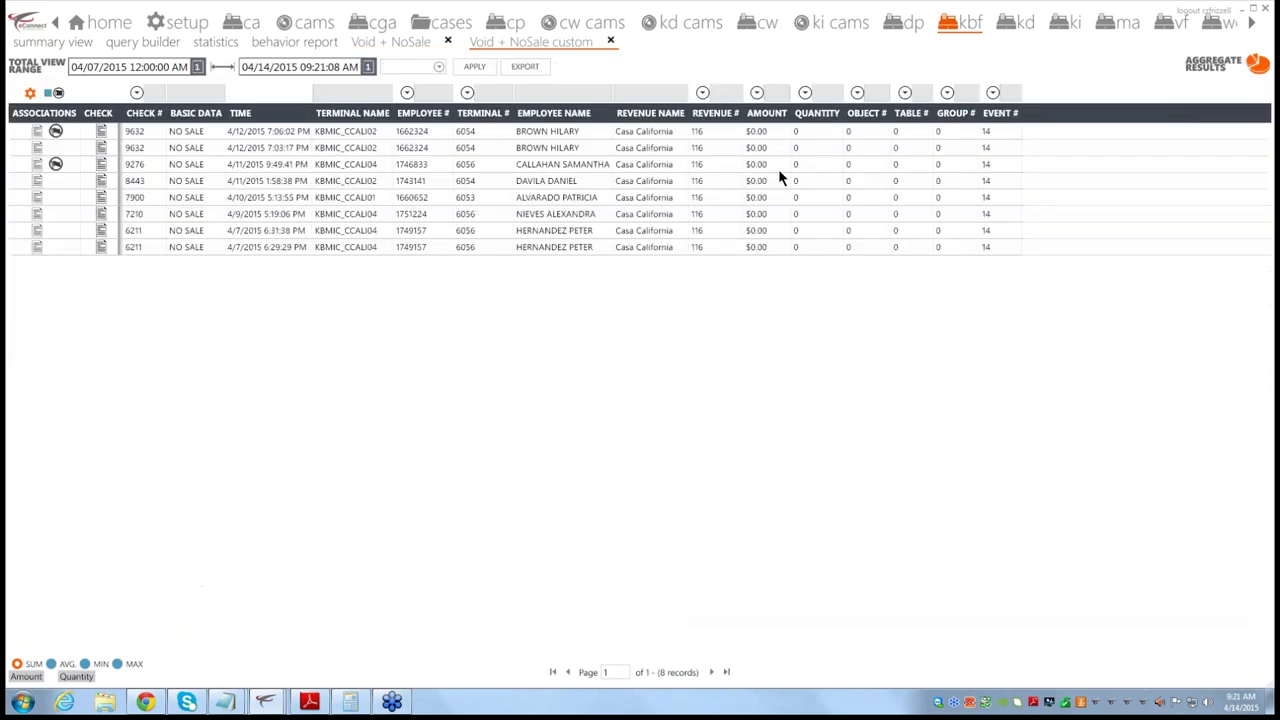
click(611, 41)
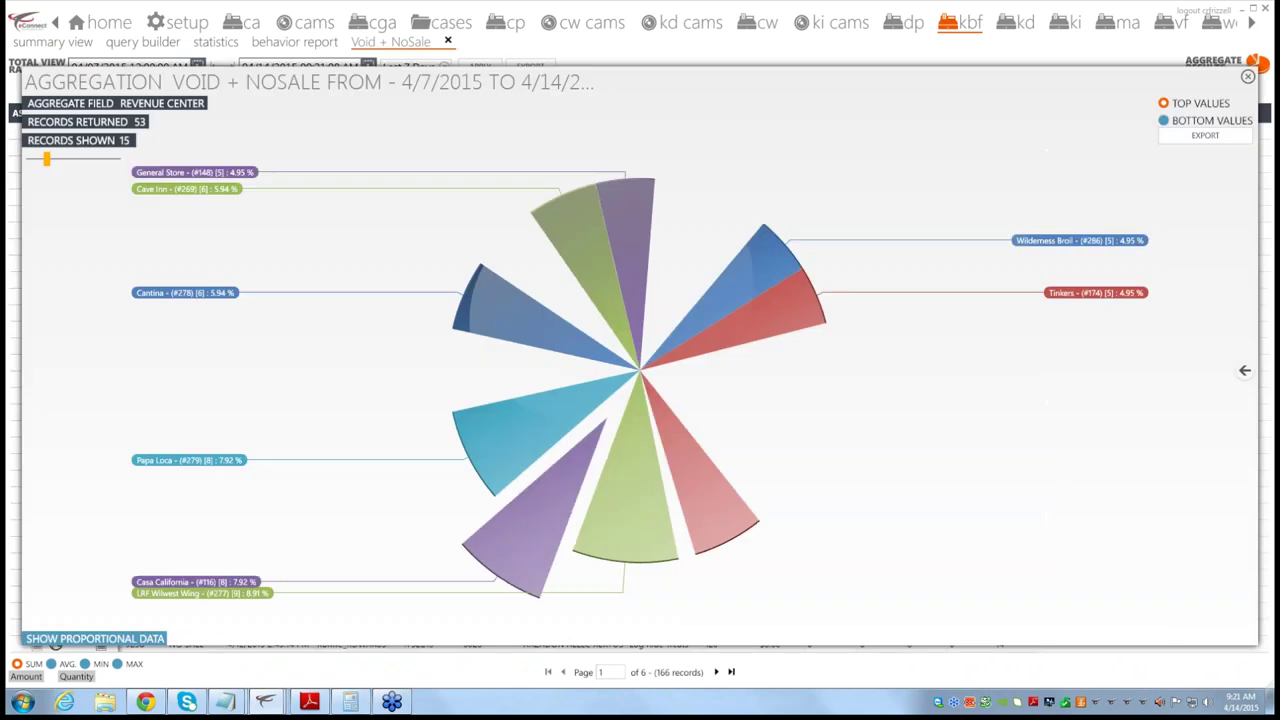
click(1242, 80)
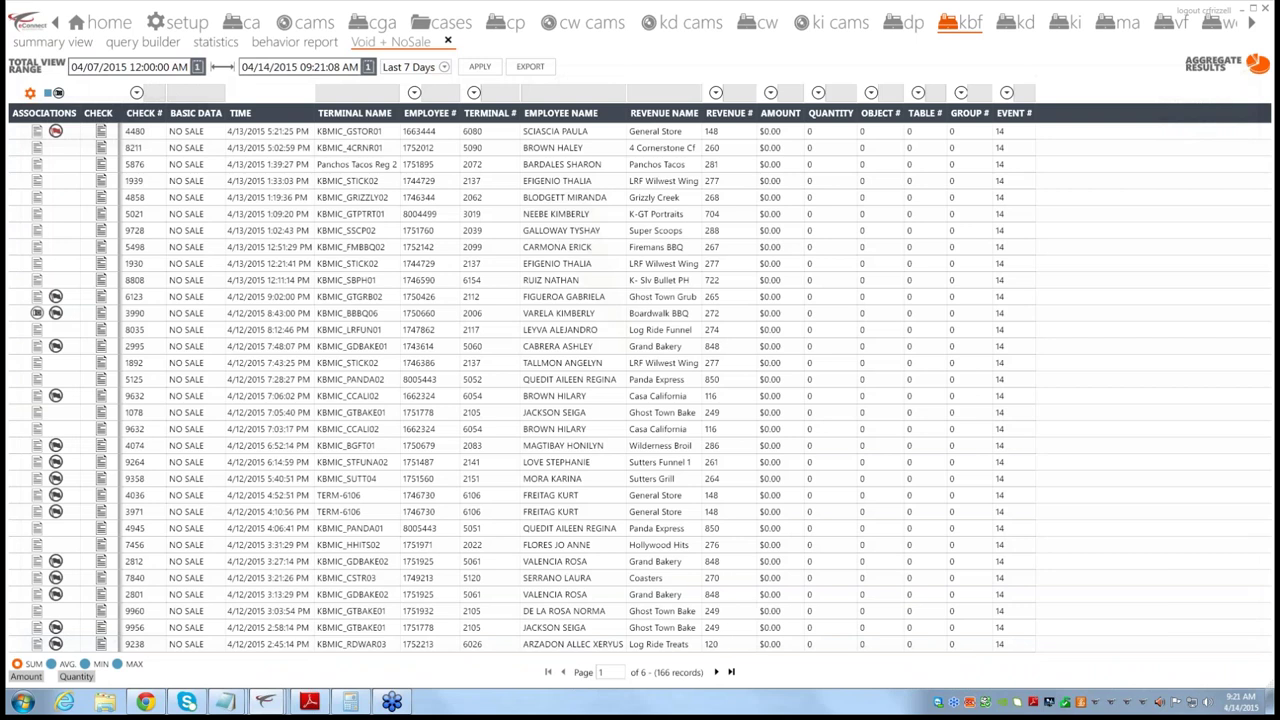
Step: Close the void + nosale results and remove that query from the summary view chart
mouse_move(80, 135)
click(448, 44)
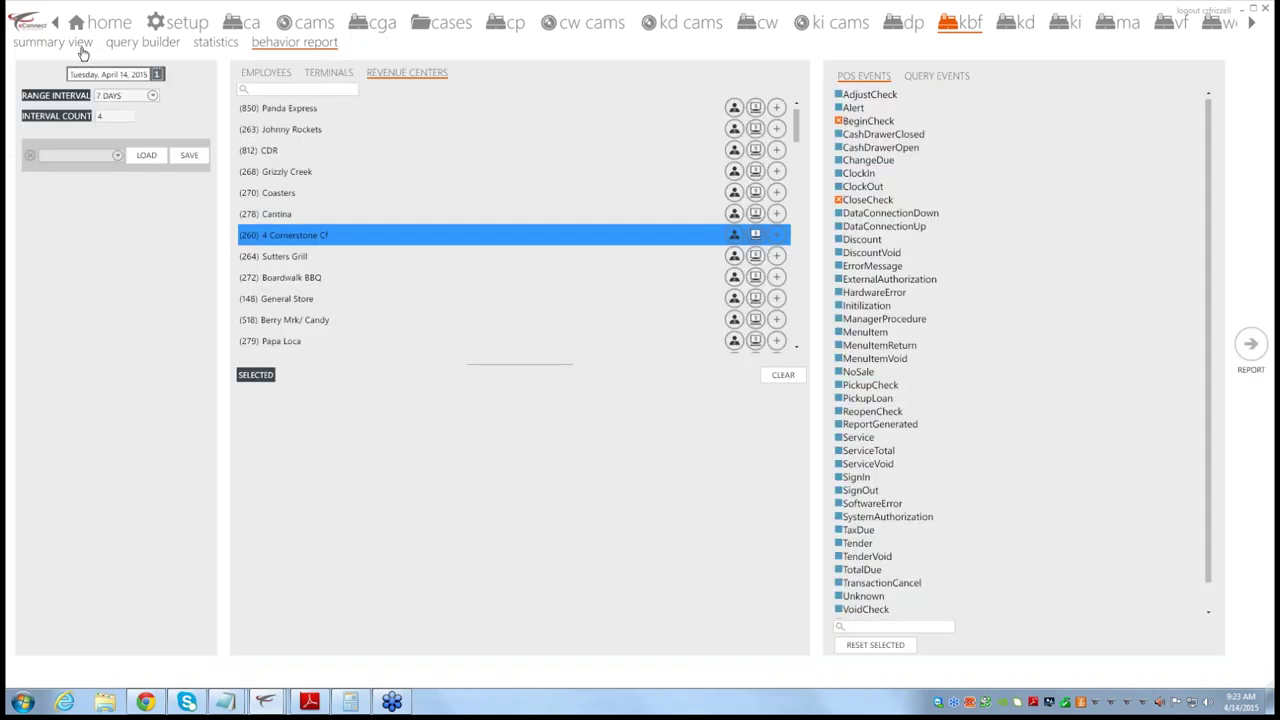
click(80, 48)
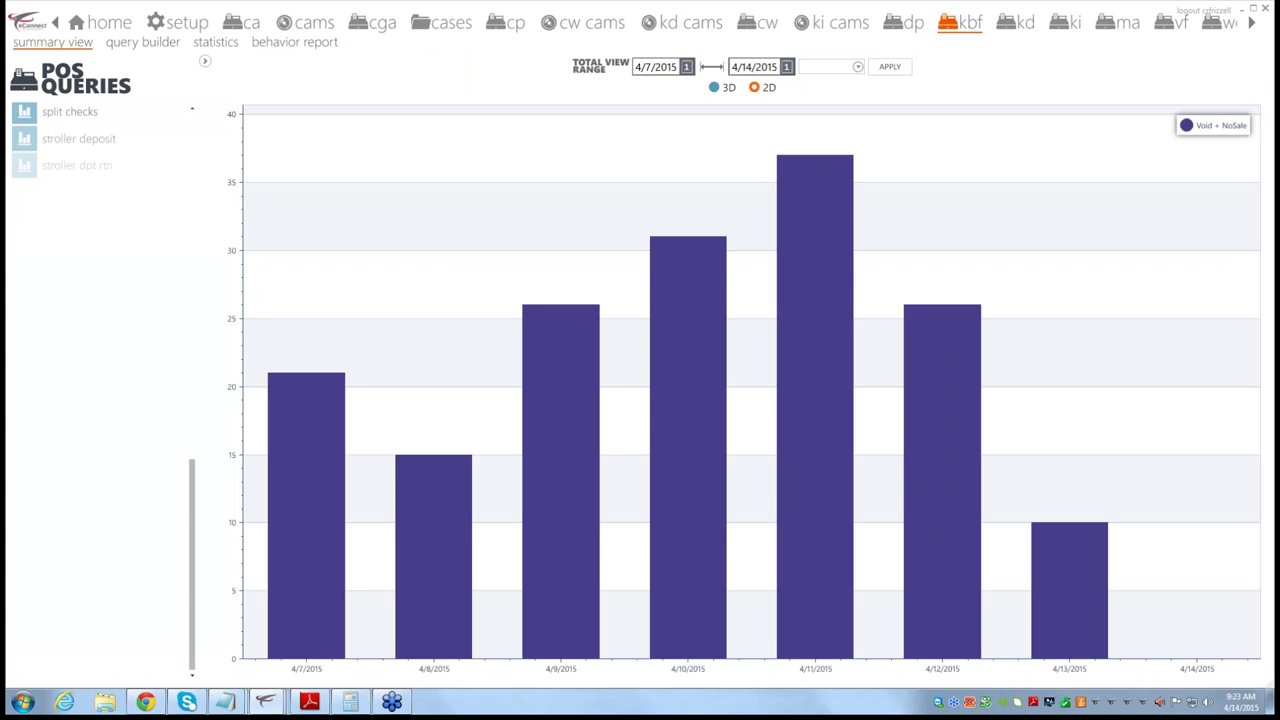
click(26, 501)
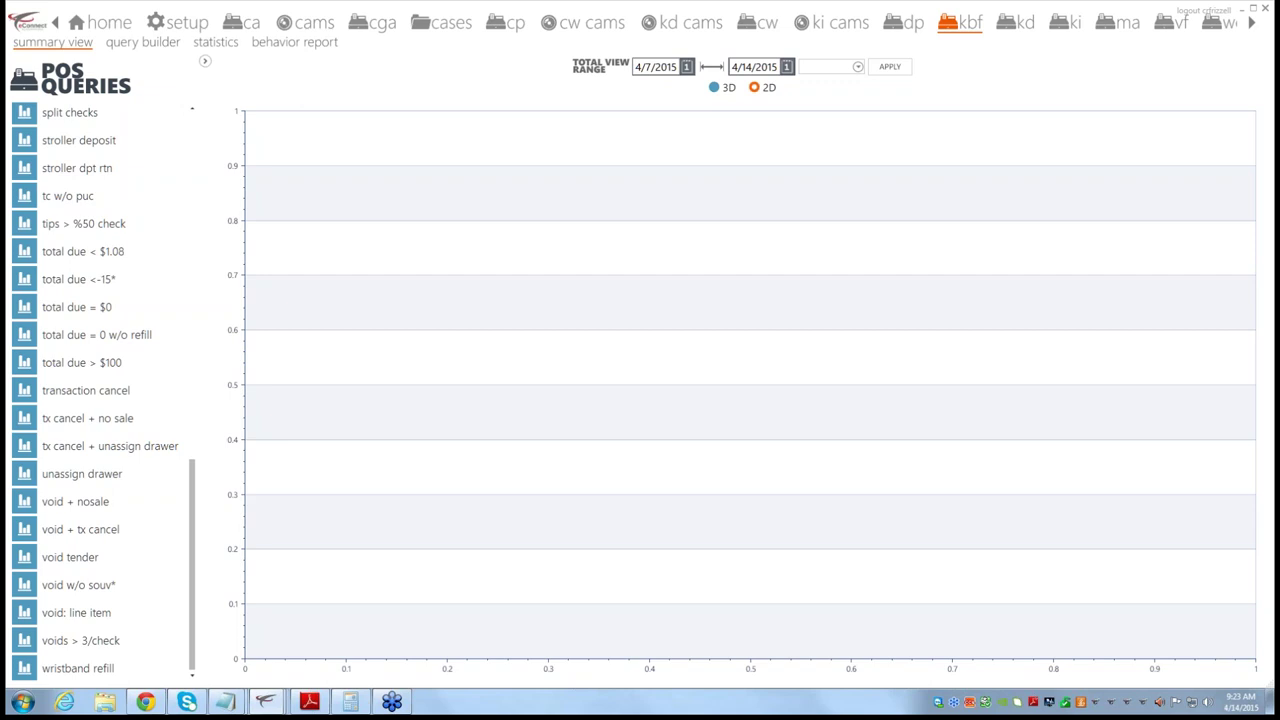
Step: Open the negative transactions query records and set their date range to the last 7 days
scroll(120, 506, up, 8)
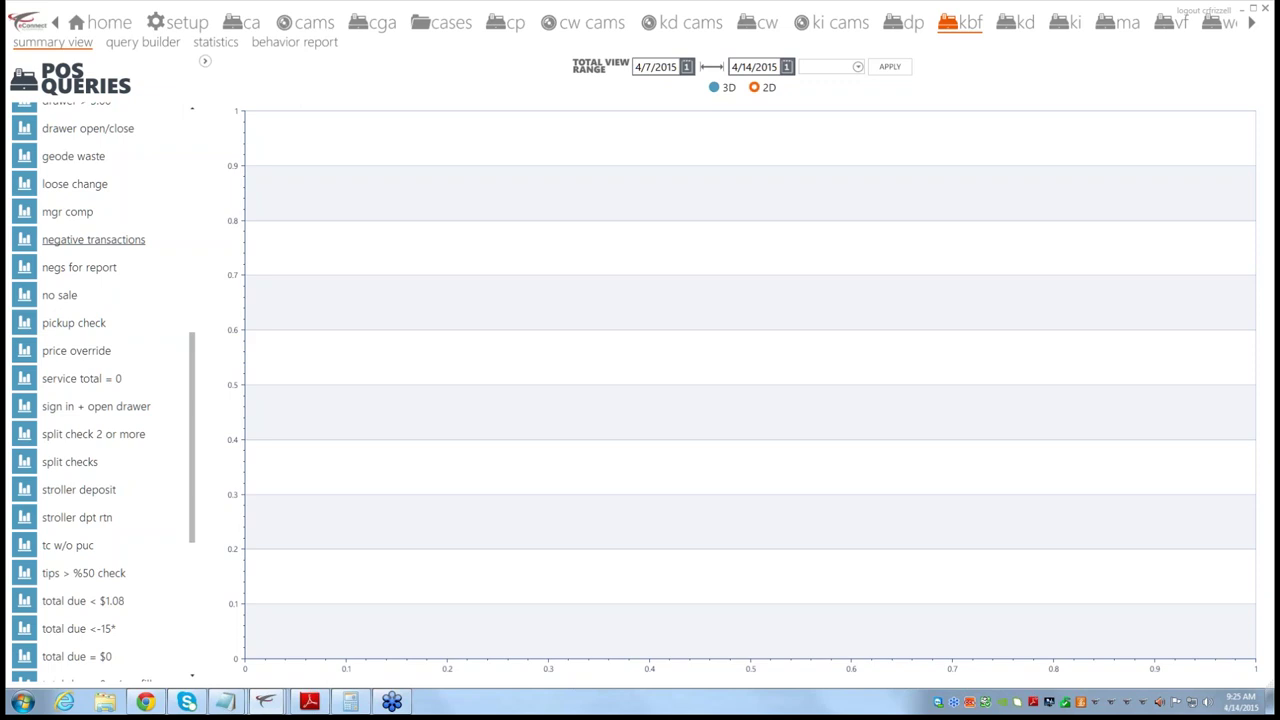
click(63, 245)
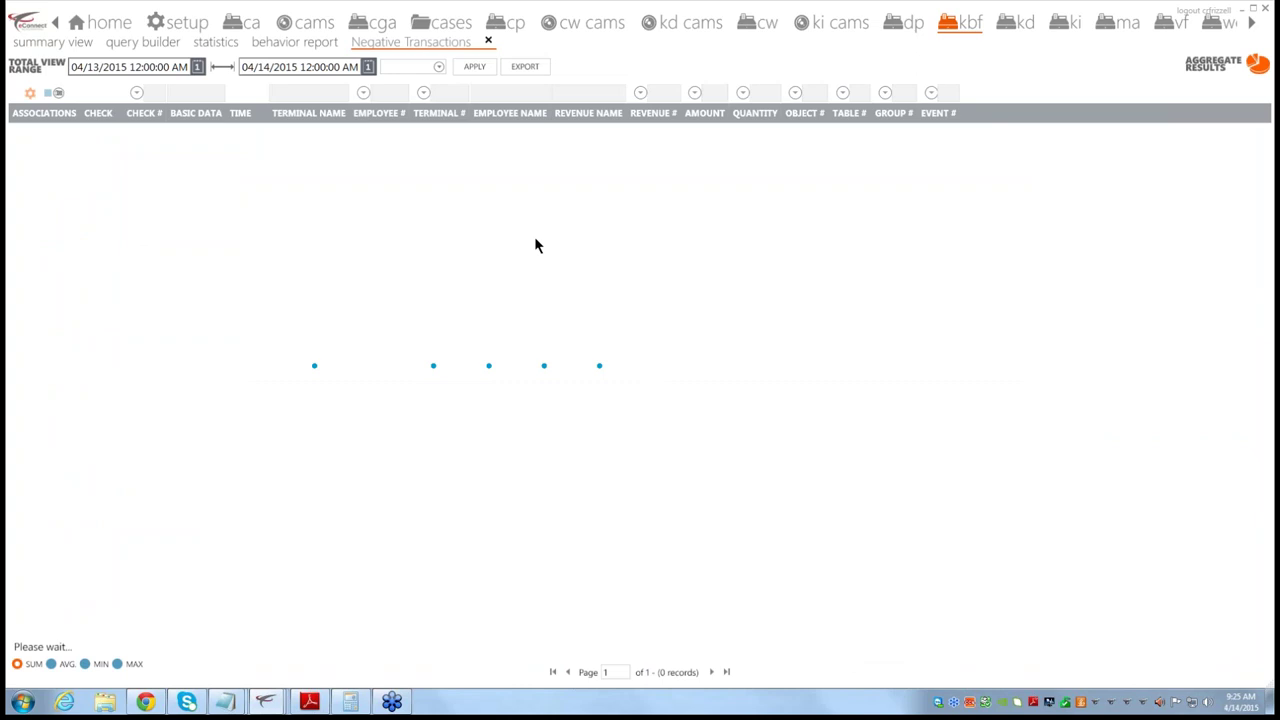
click(437, 68)
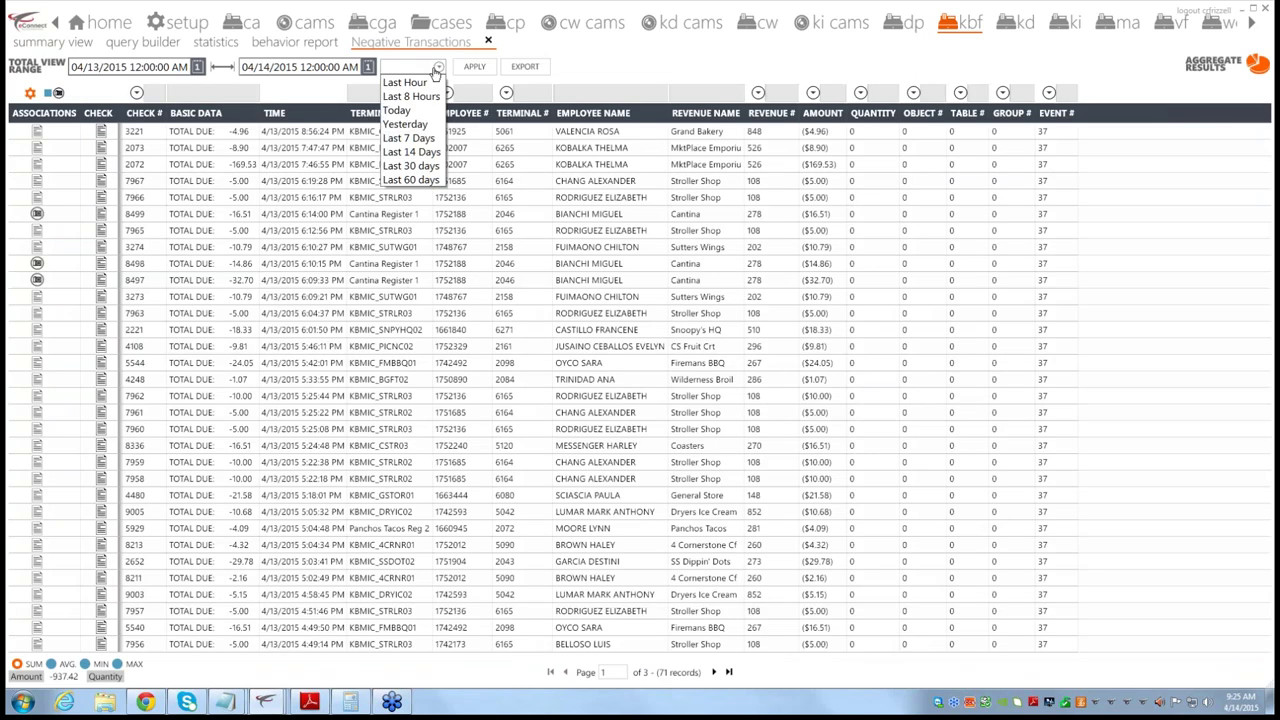
click(412, 137)
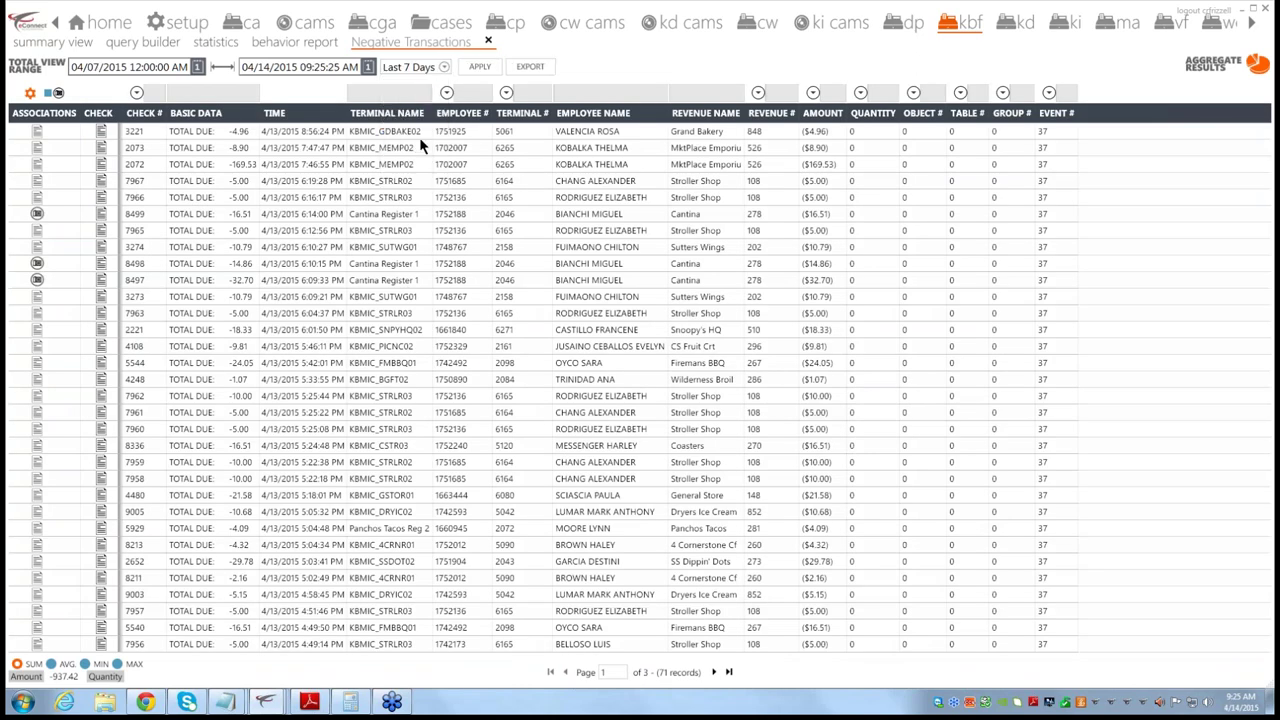
click(479, 67)
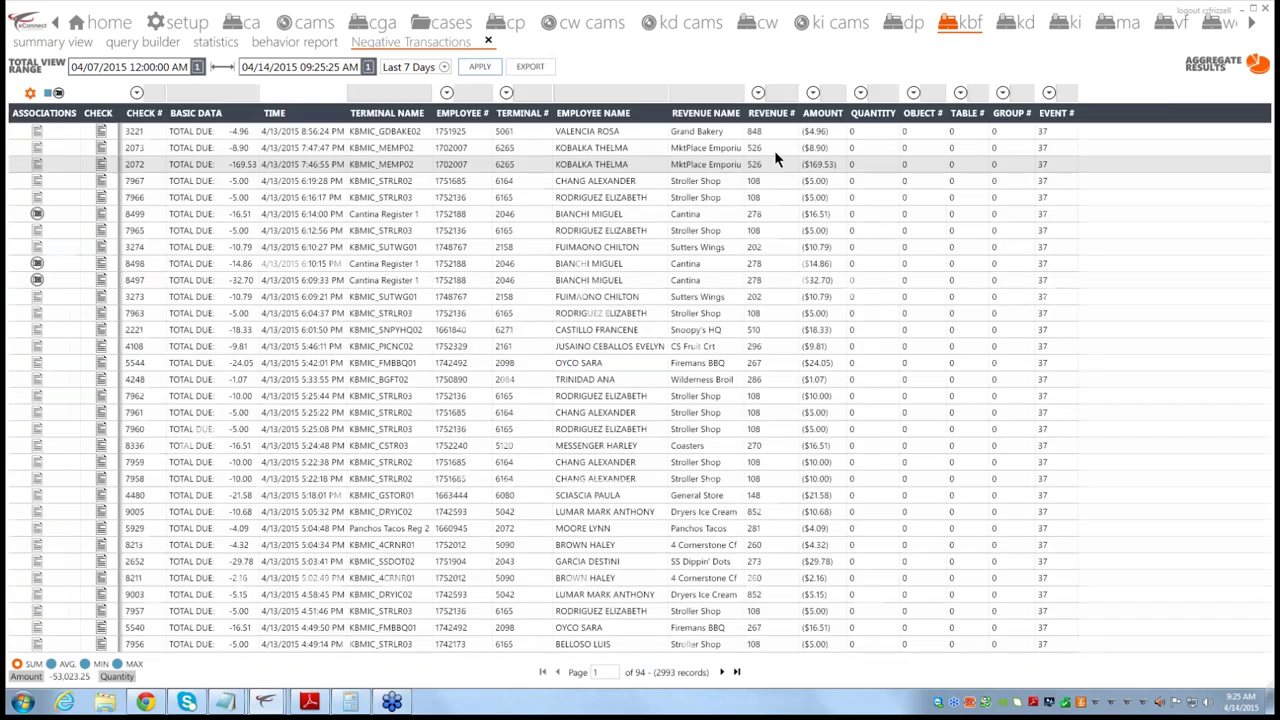
Step: Aggregate the negative transactions by revenue center and drill down into the Cantina records
click(1205, 72)
click(316, 158)
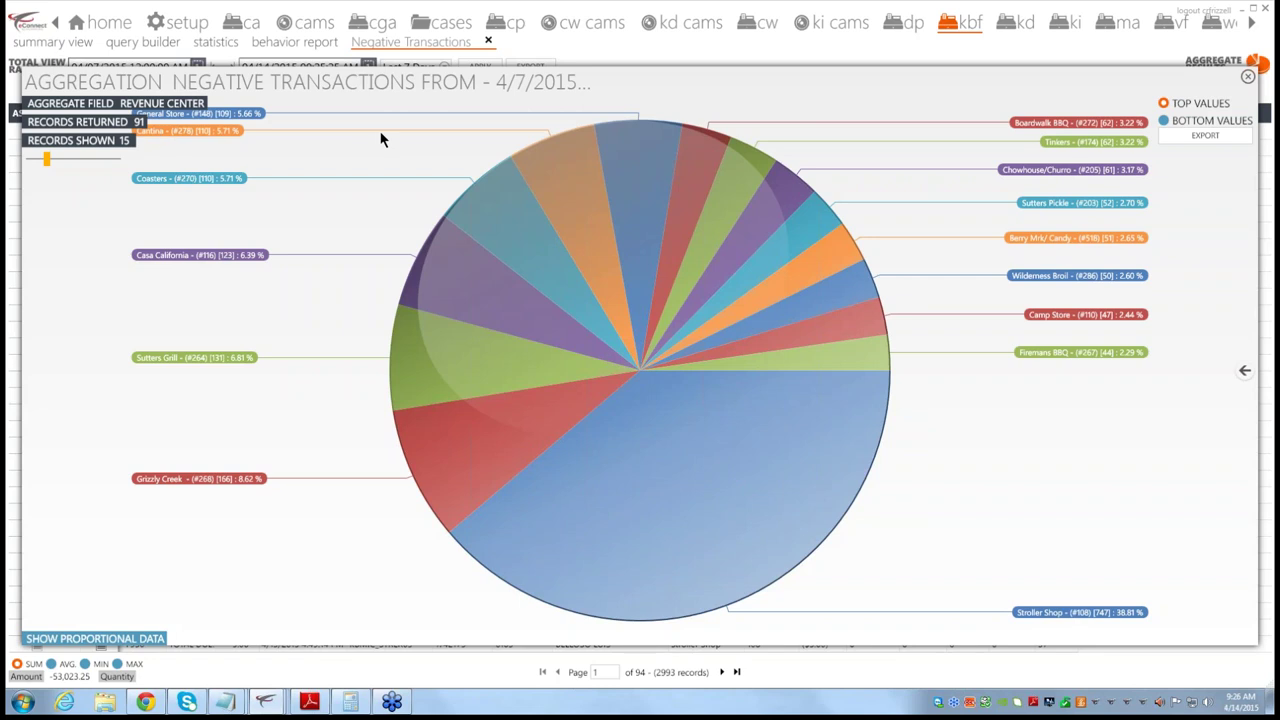
click(565, 162)
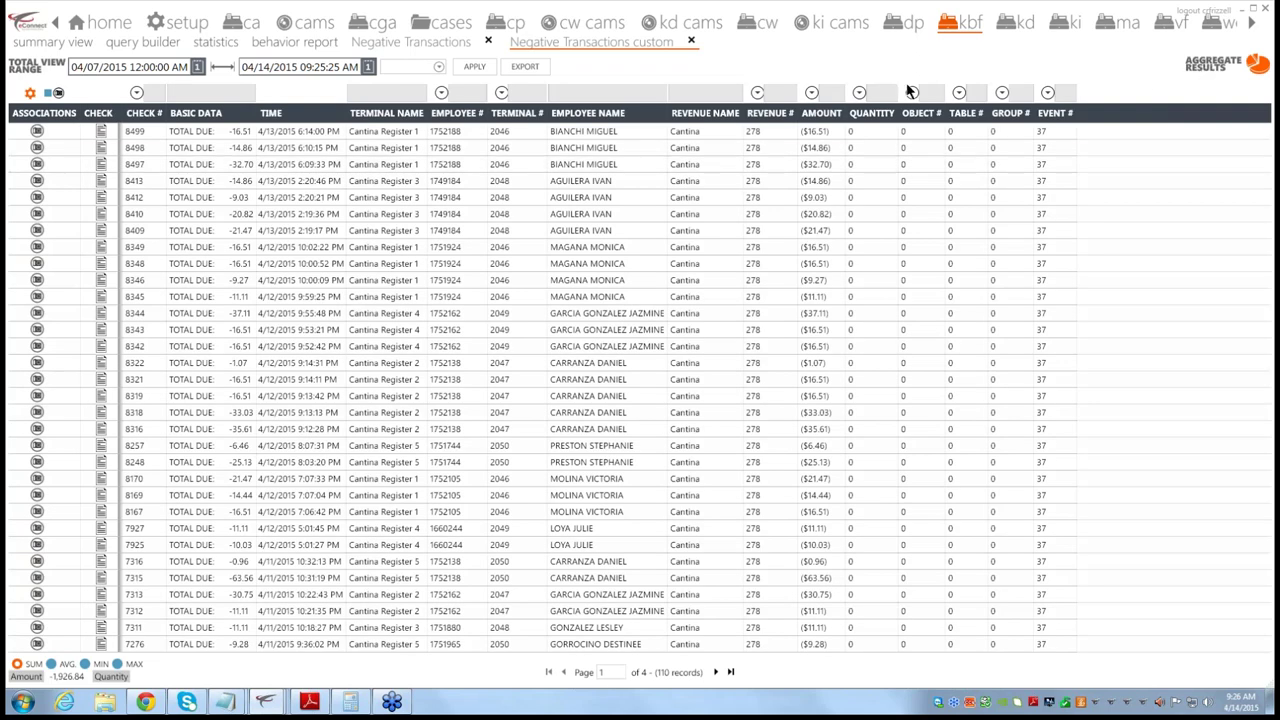
Step: Aggregate the Cantina records by employee, view the records of the employee with the largest share, and return to the negative transactions list
click(1227, 63)
click(114, 151)
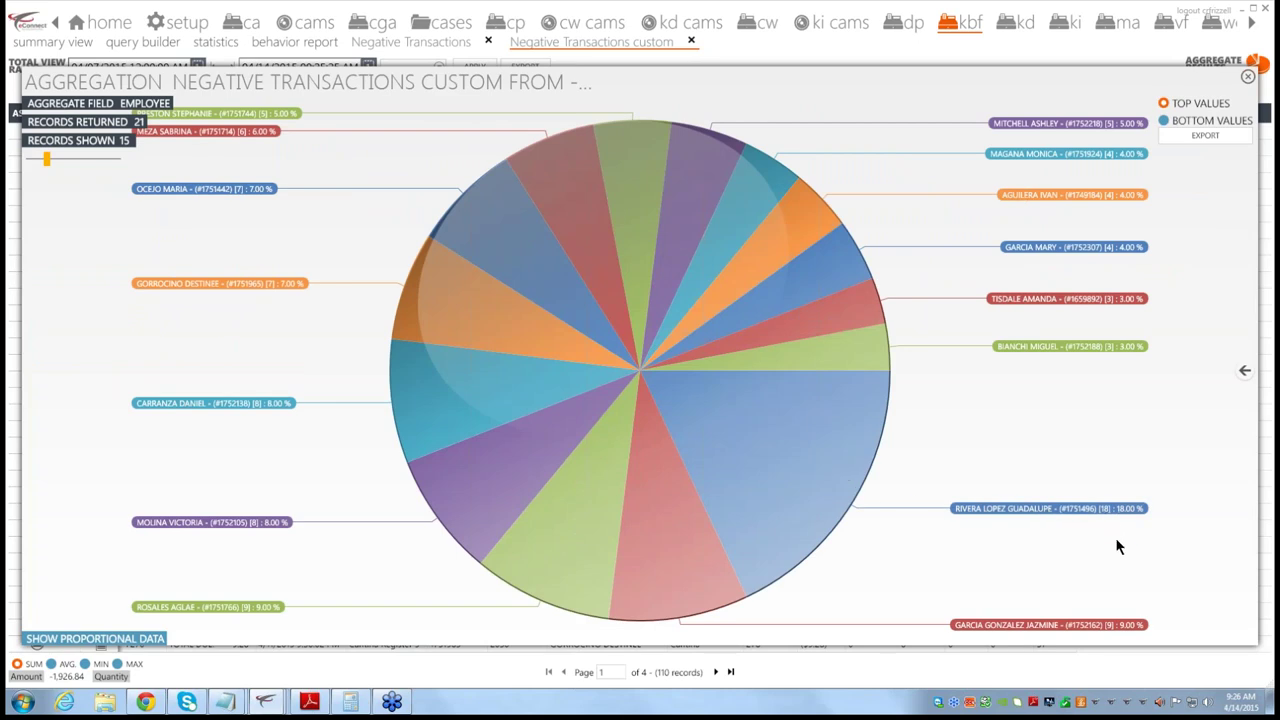
click(787, 428)
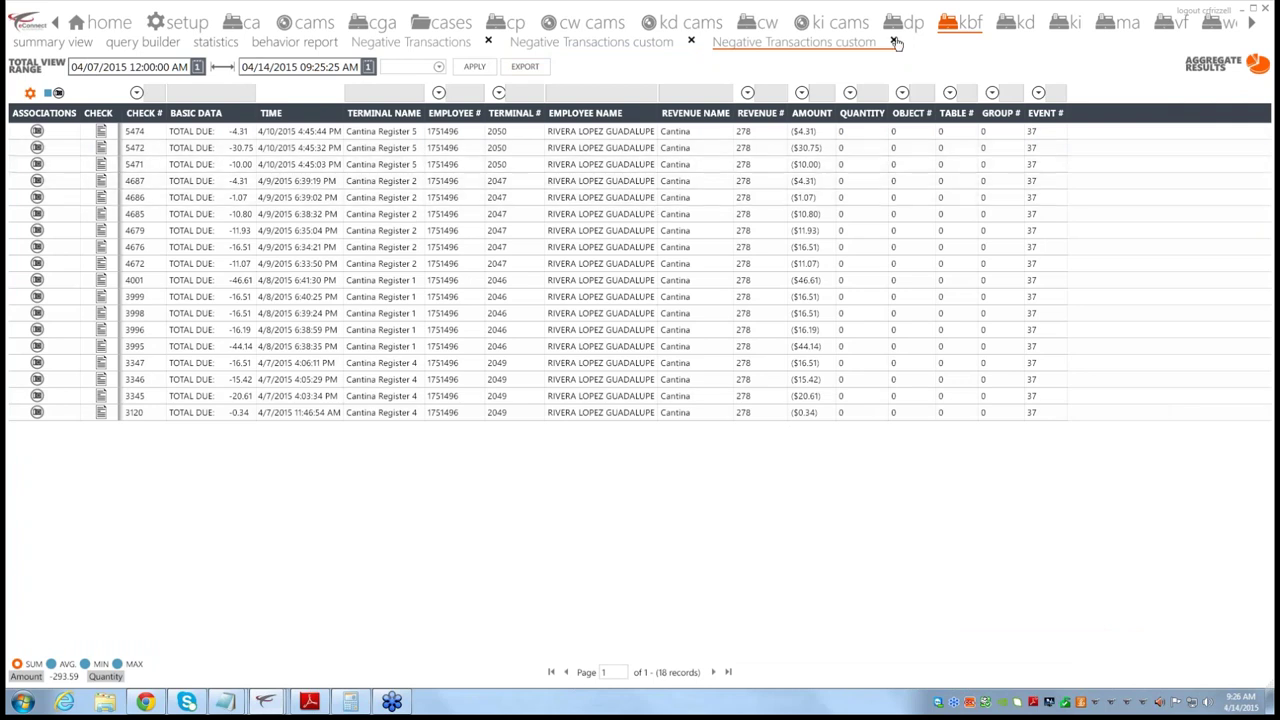
click(725, 43)
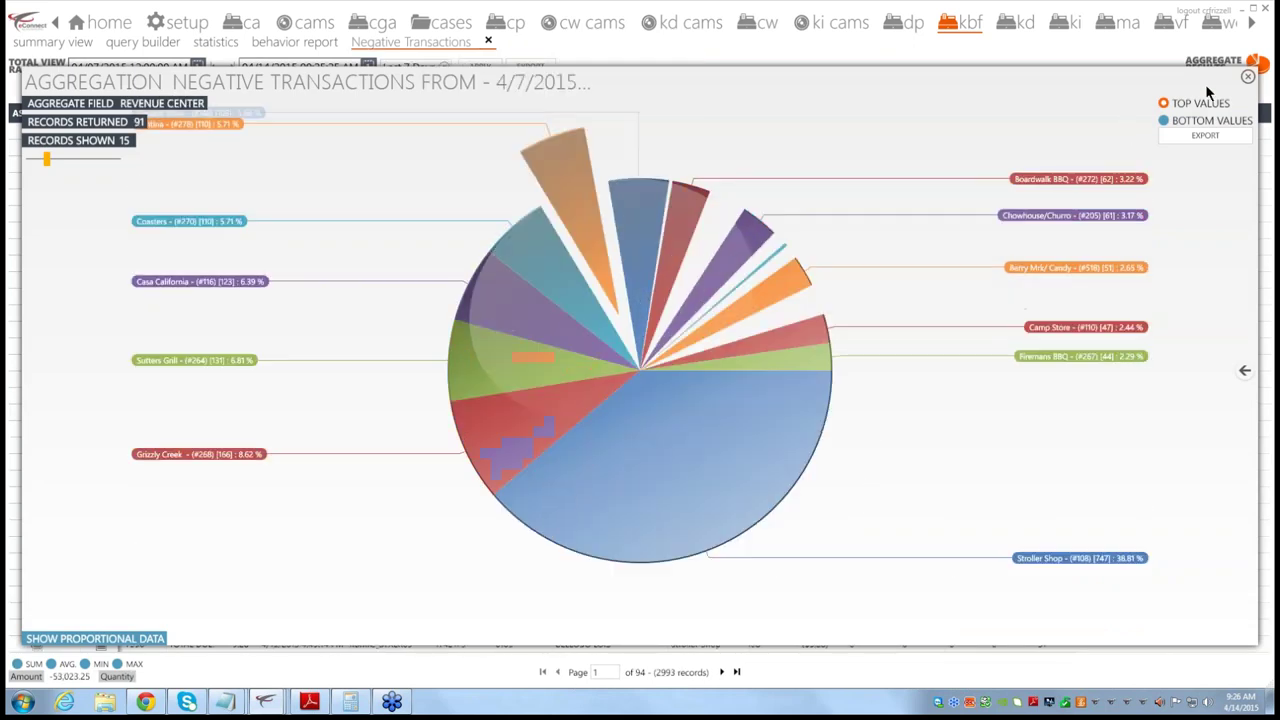
click(1248, 78)
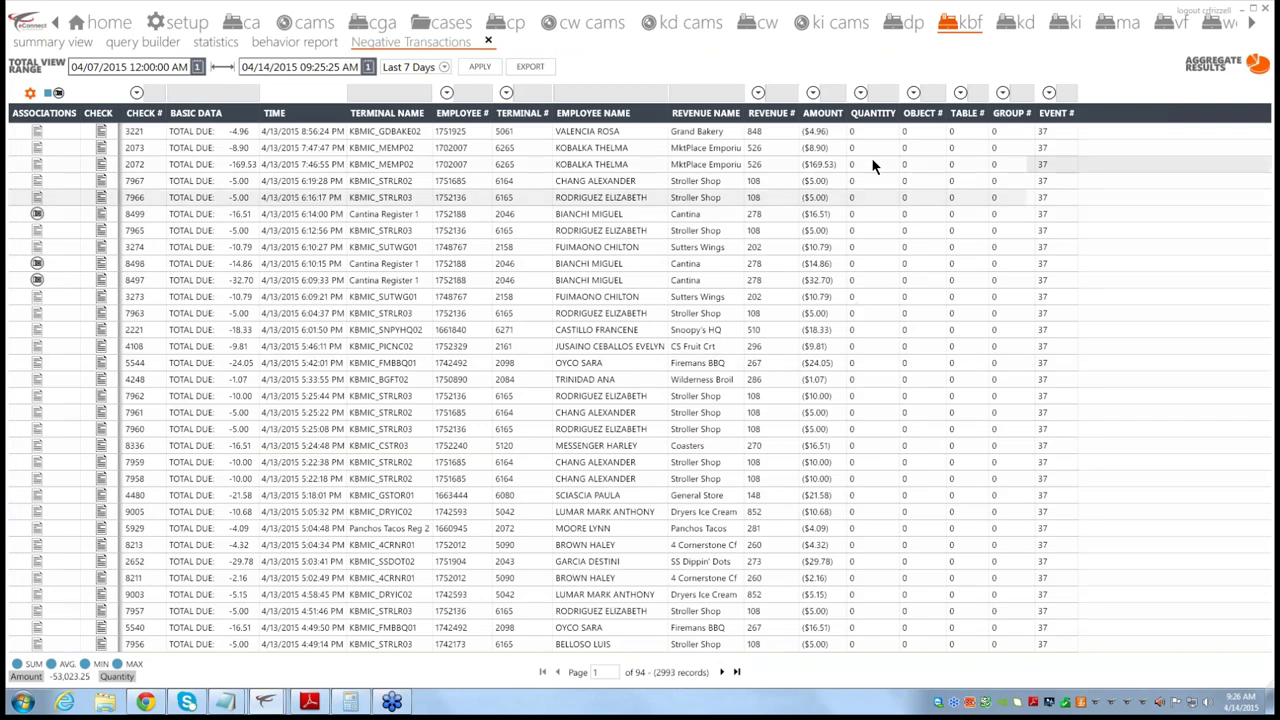
Step: Try to filter the negative transactions to amounts greater than 5.00, and clear the filter value
click(813, 93)
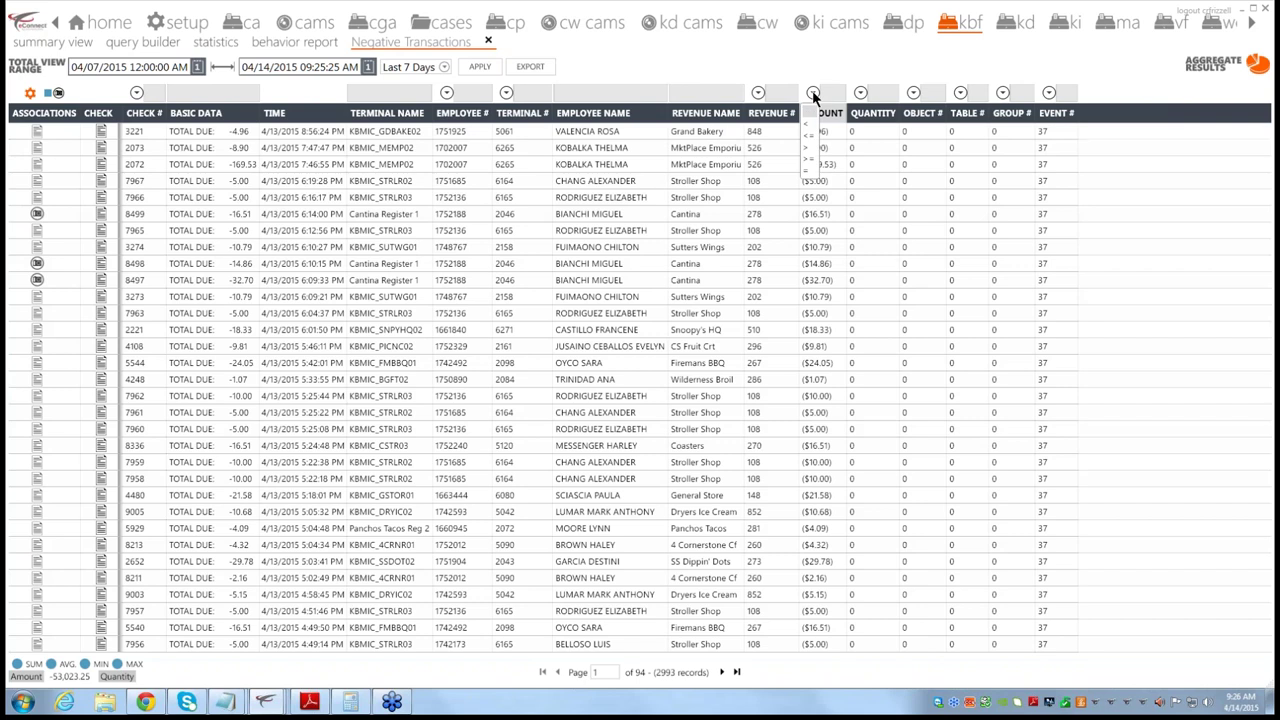
click(806, 147)
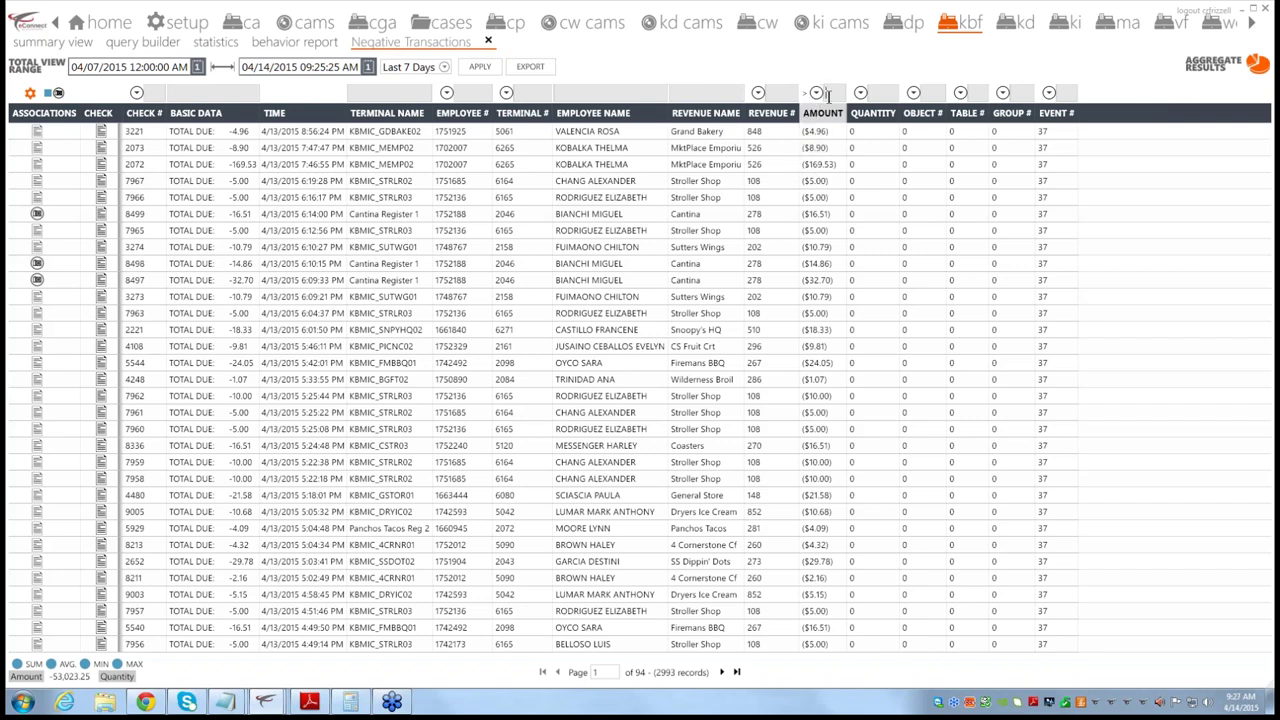
click(829, 93)
text(5.00)
key(Return)
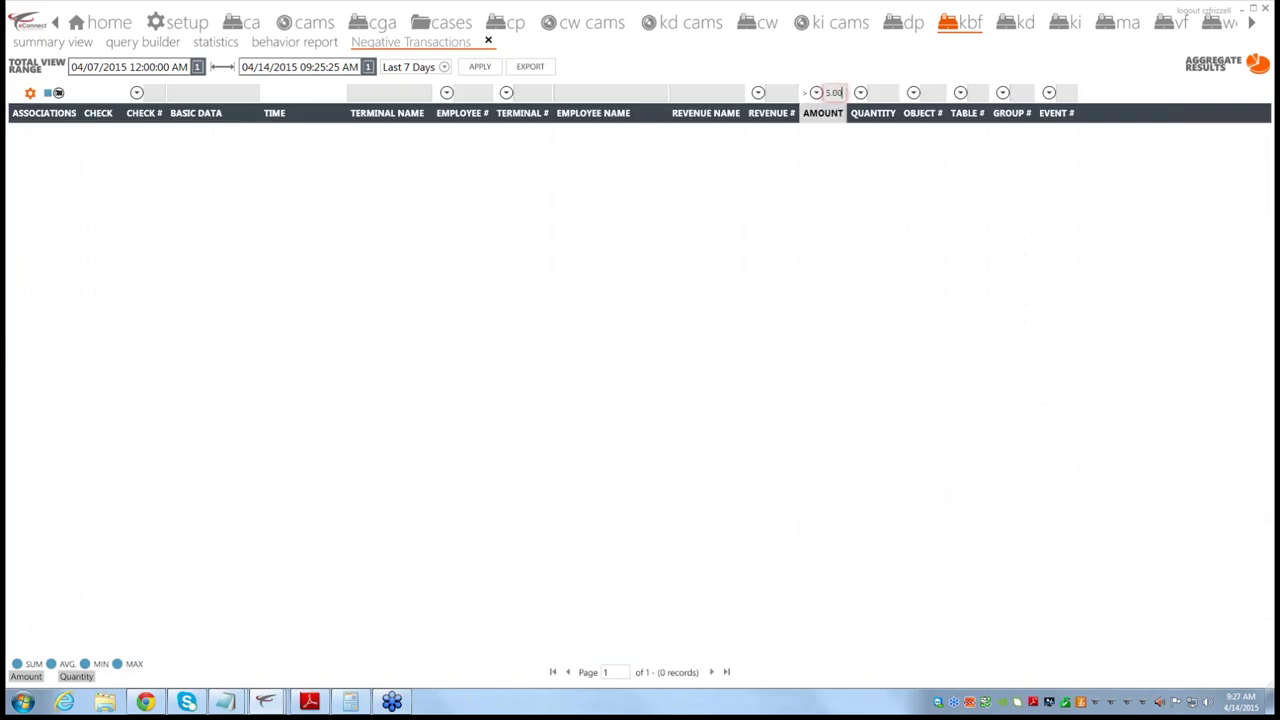
key(BackSpace)
key(BackSpace)
key(BackSpace)
key(BackSpace)
key(Return)
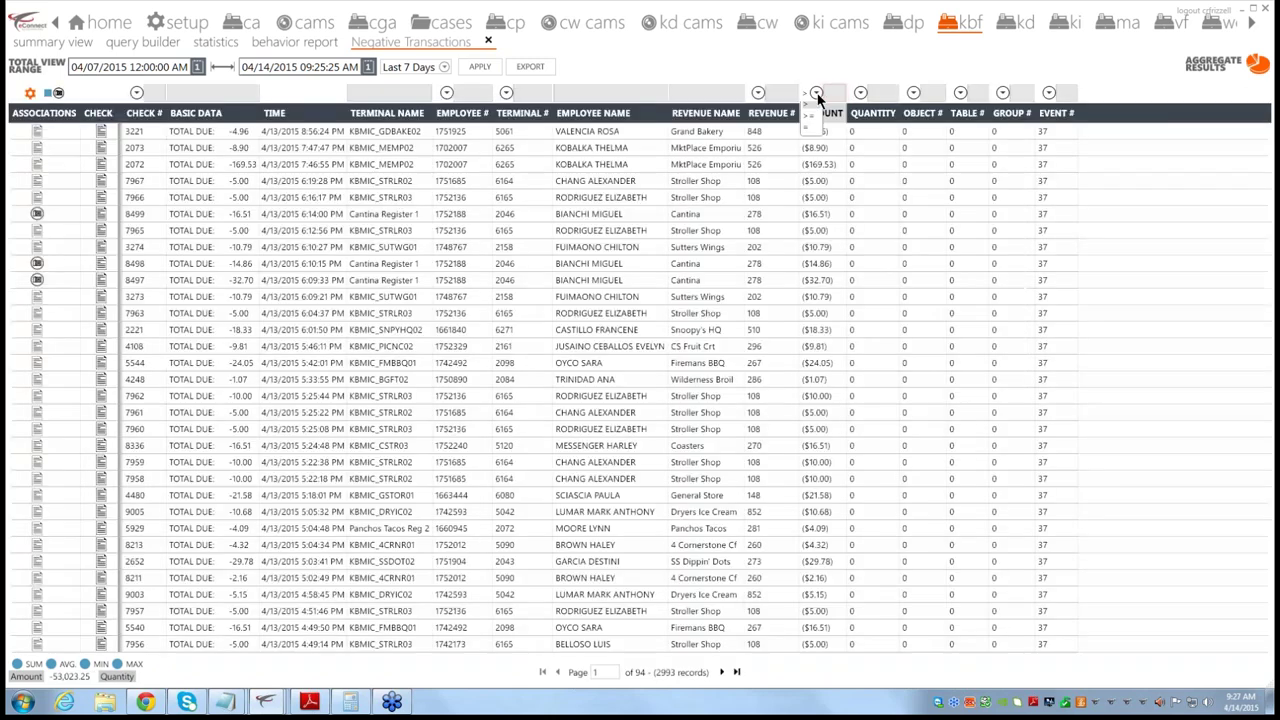
Step: Filter the negative transactions to amounts greater than -5.00, and switch the comparison to less than -5.00
click(816, 93)
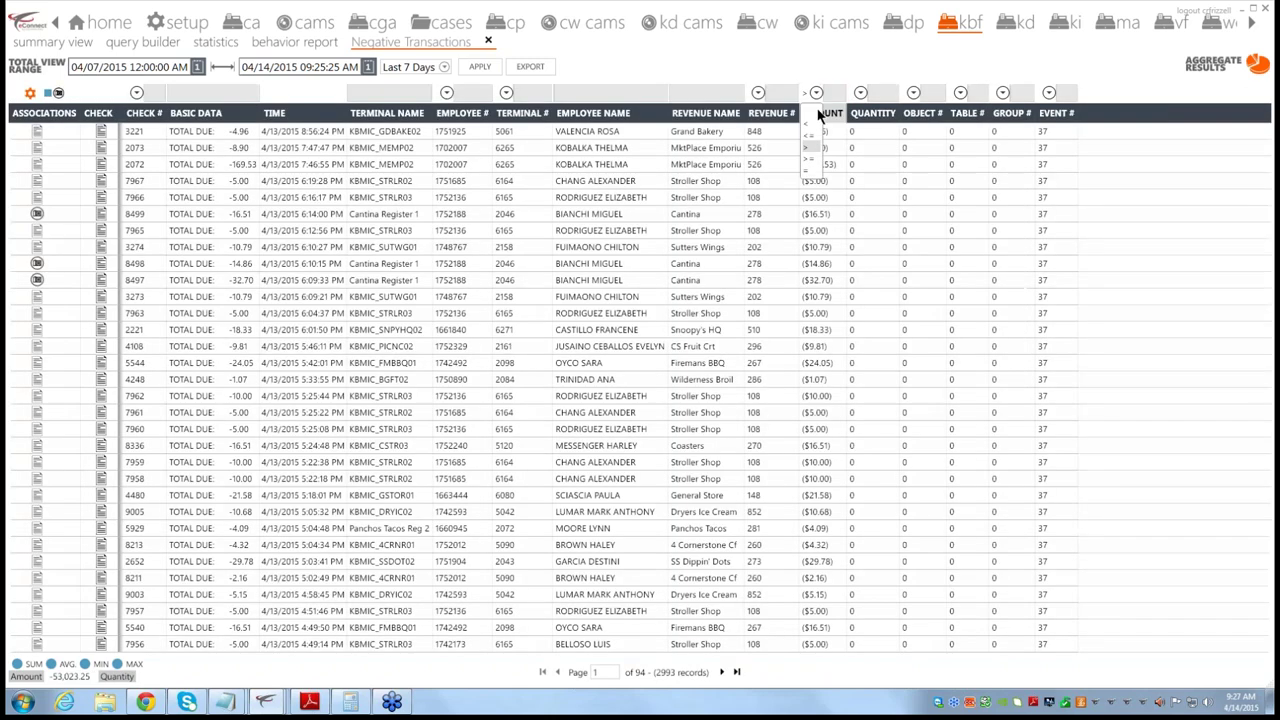
click(816, 161)
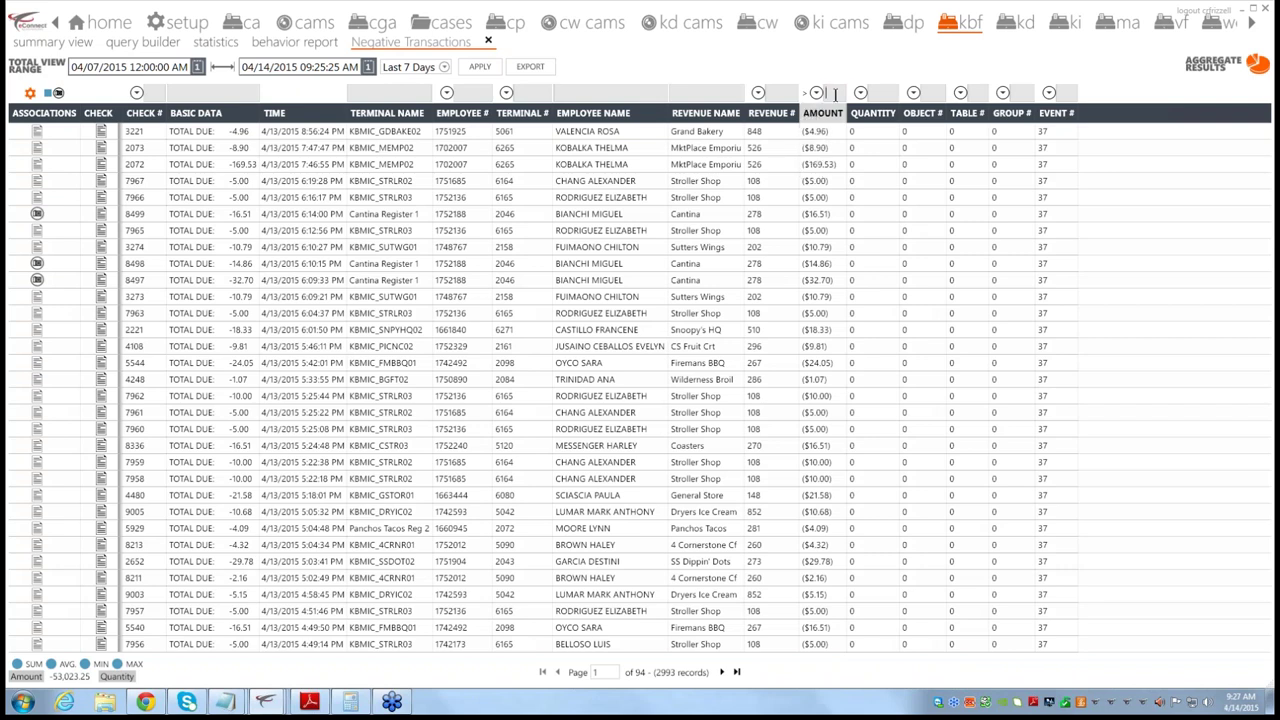
click(835, 94)
text(-5.00)
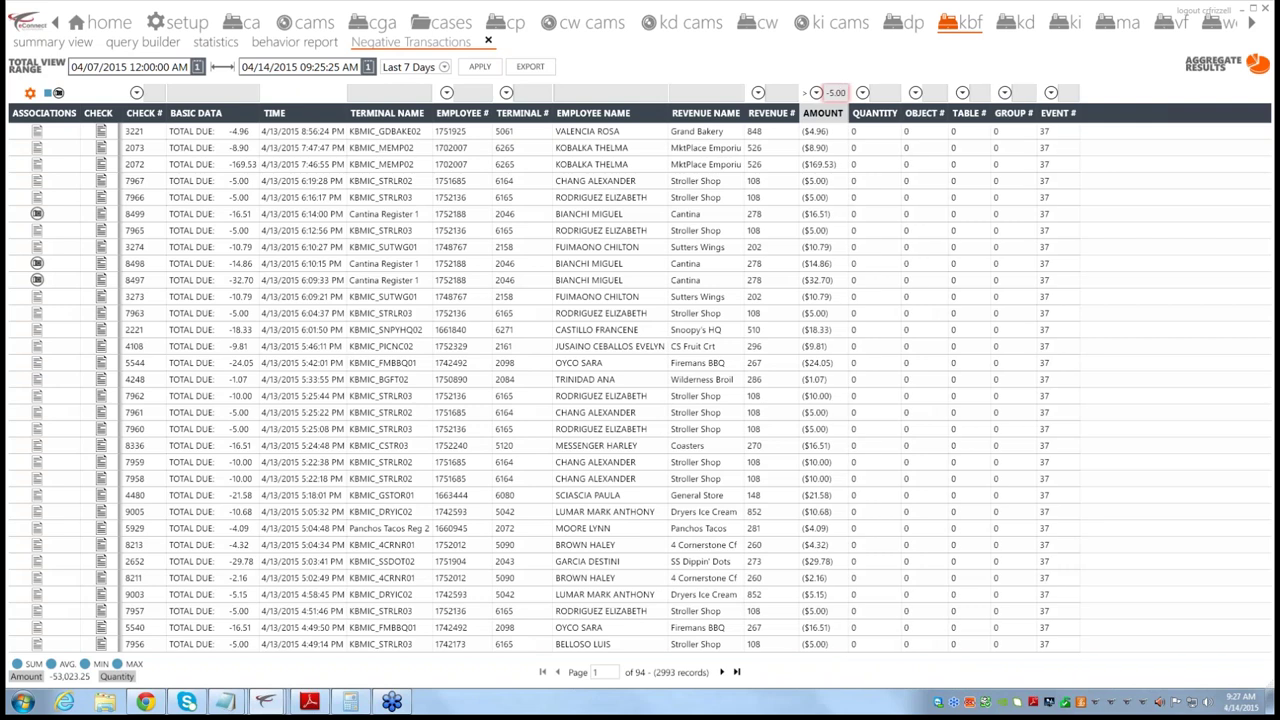
key(Return)
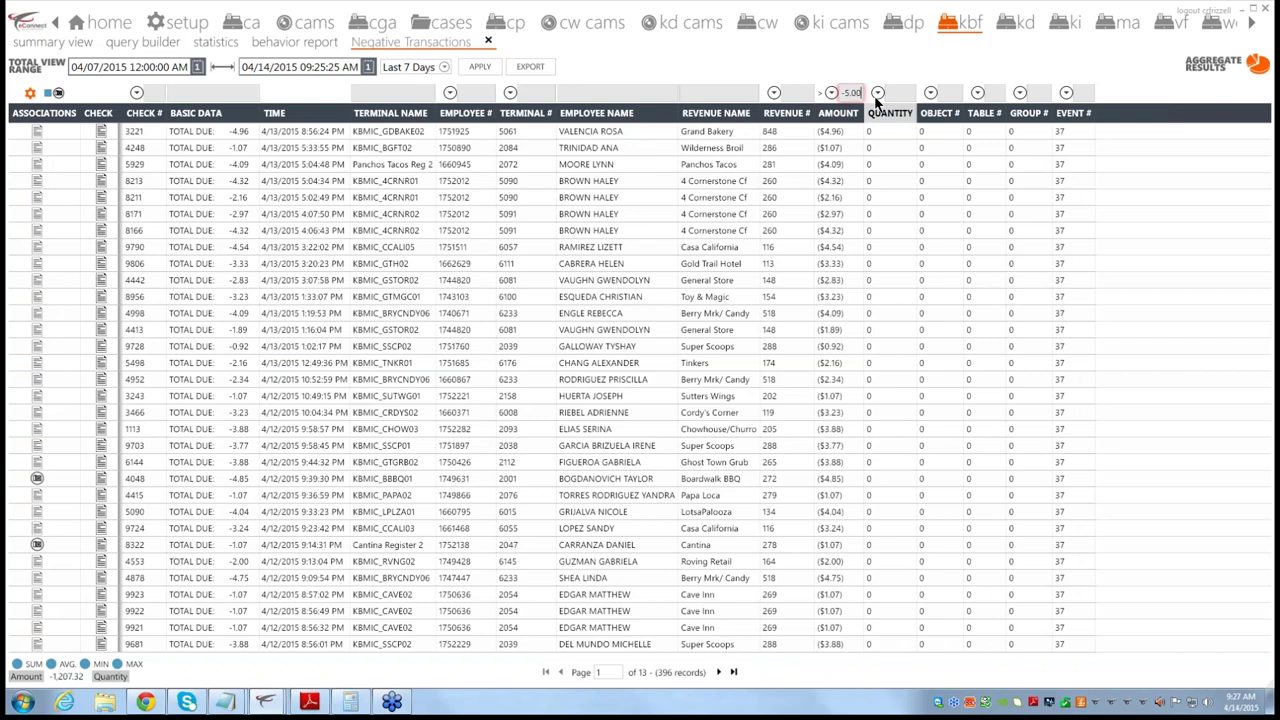
click(831, 93)
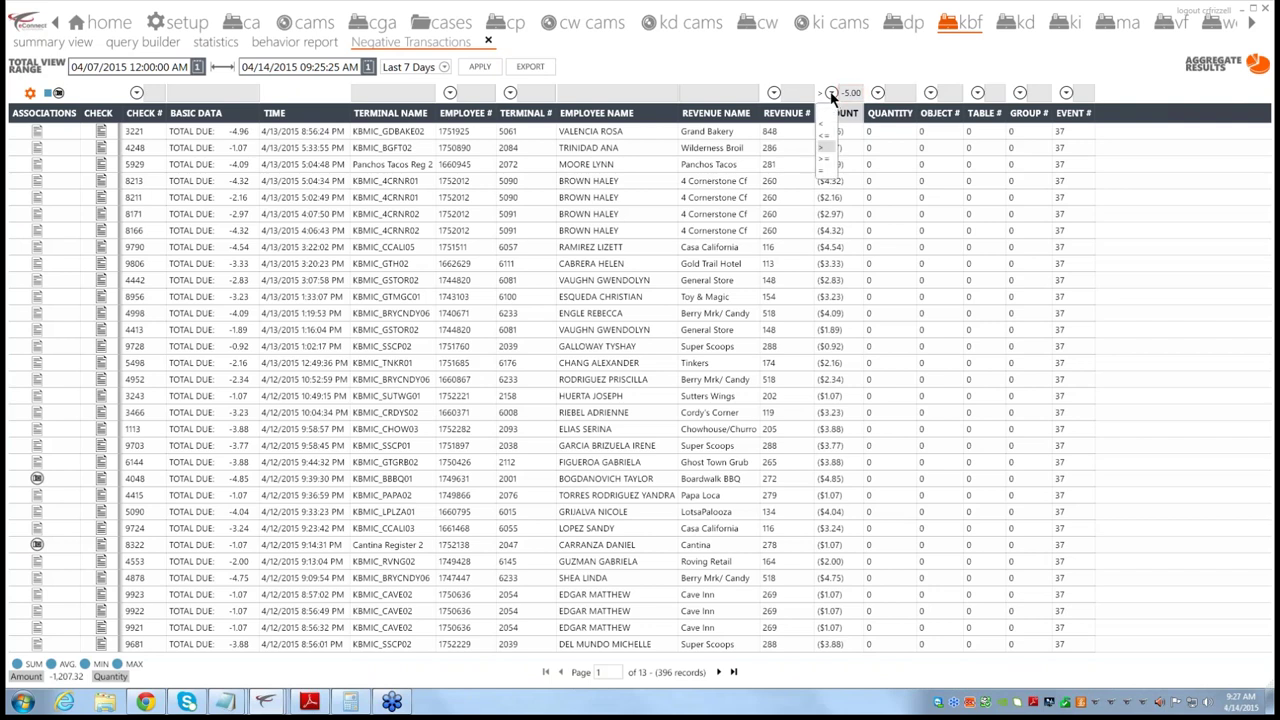
click(825, 122)
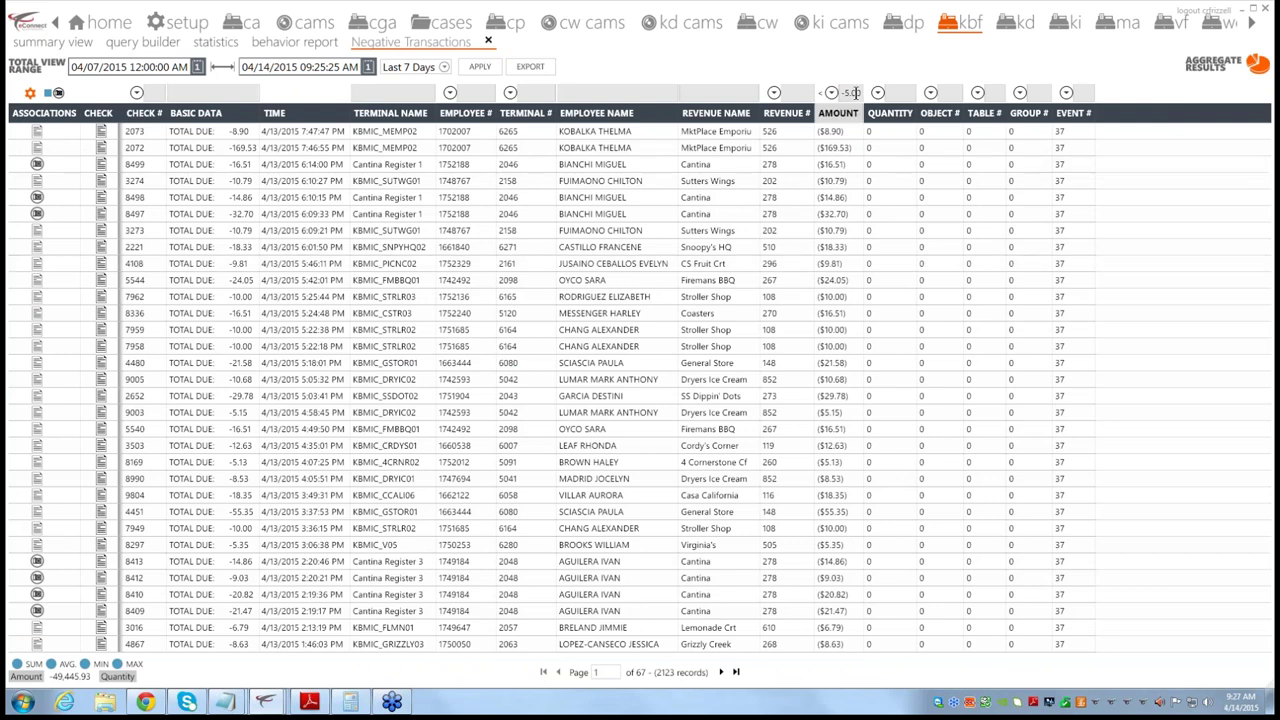
Step: Clear the amount filter value and close the negative transactions results
click(858, 93)
key(BackSpace)
key(BackSpace)
key(BackSpace)
key(BackSpace)
key(BackSpace)
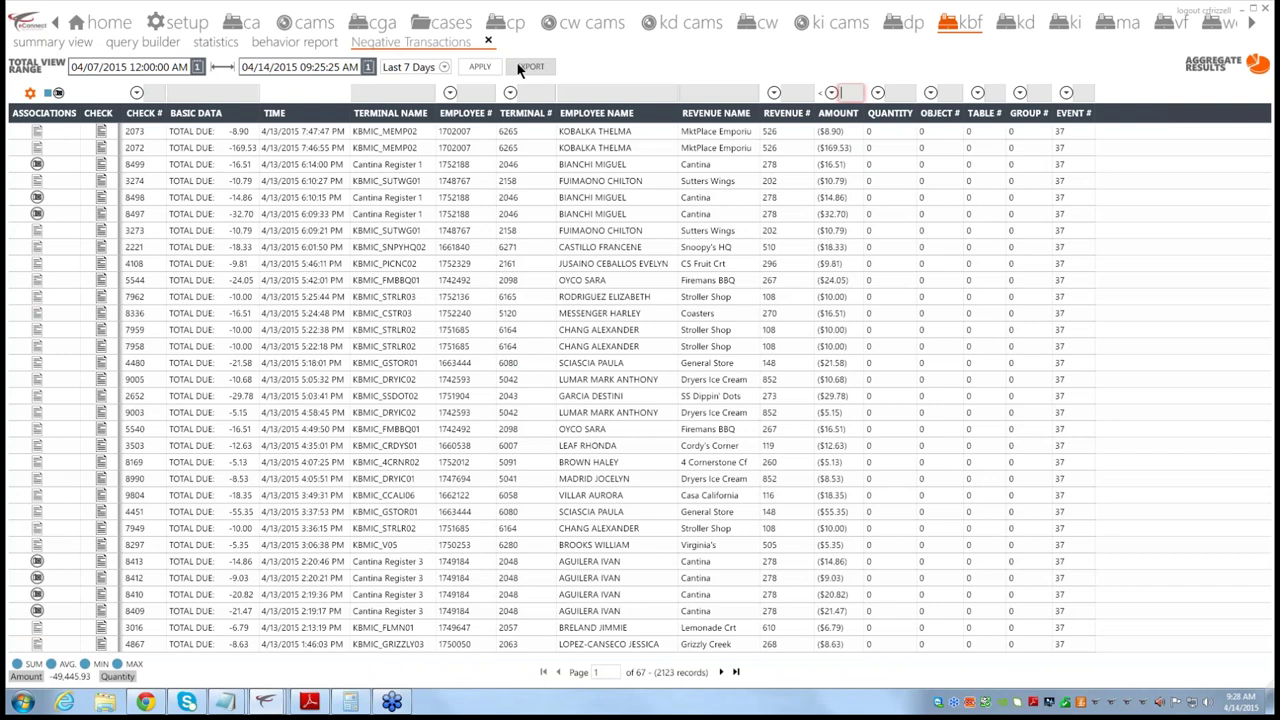
click(487, 41)
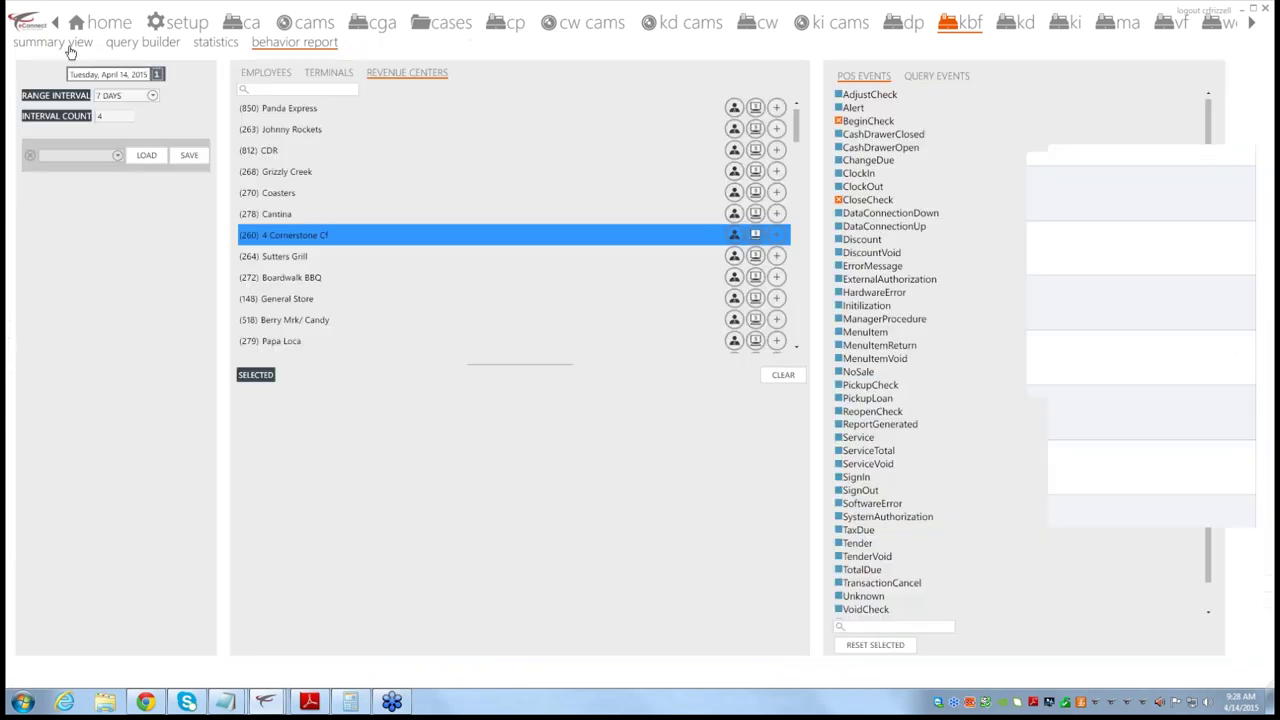
Step: Chart the discounts all query in the summary view and open the records for 4/13/2015
click(66, 44)
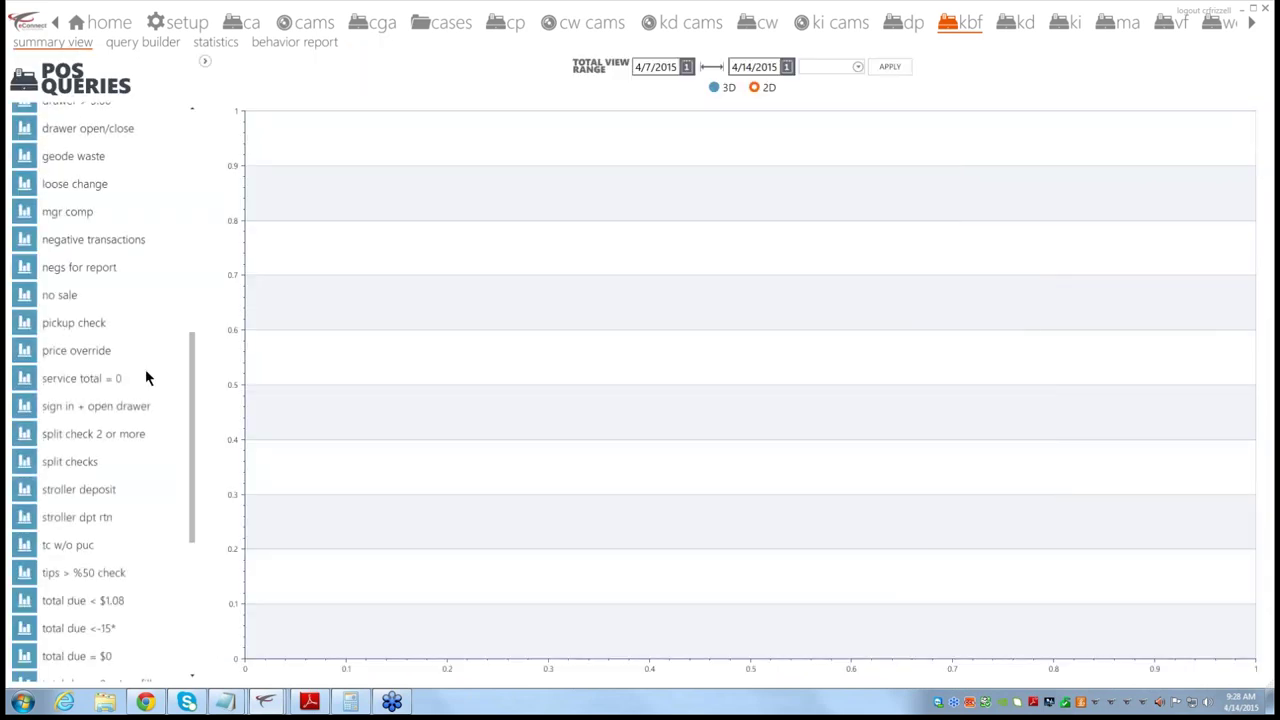
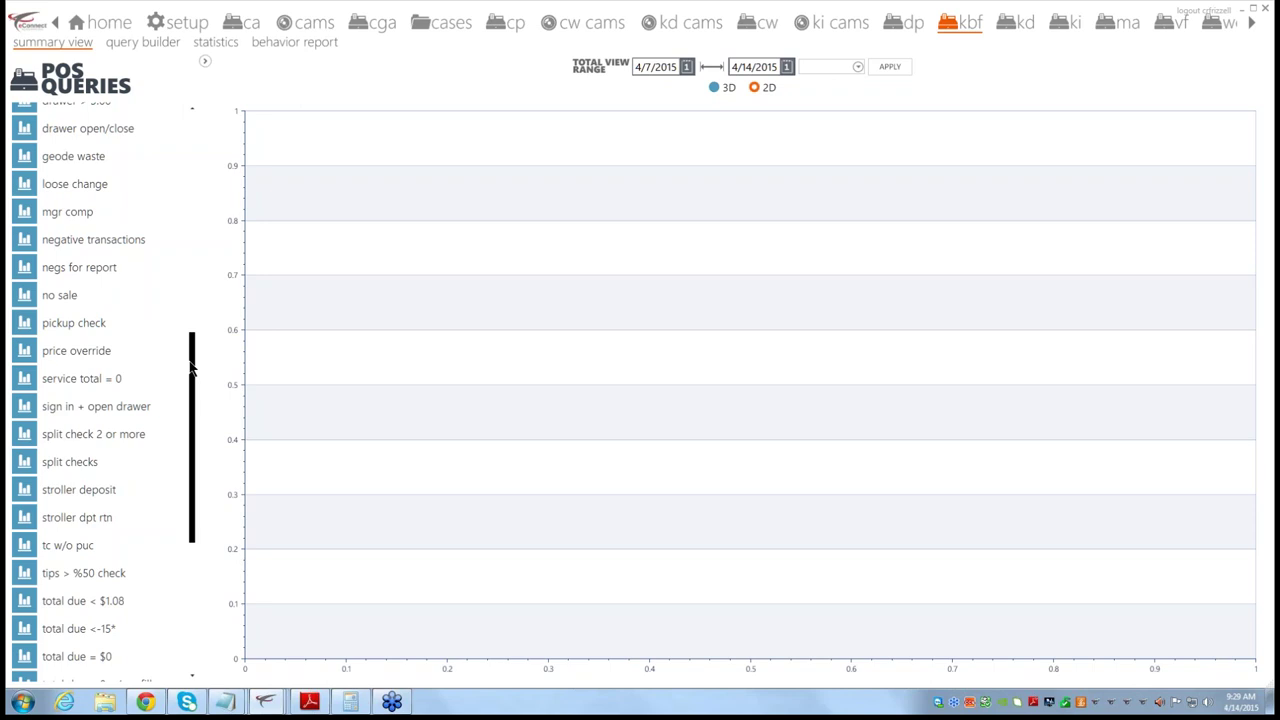
drag(193, 357, 194, 243)
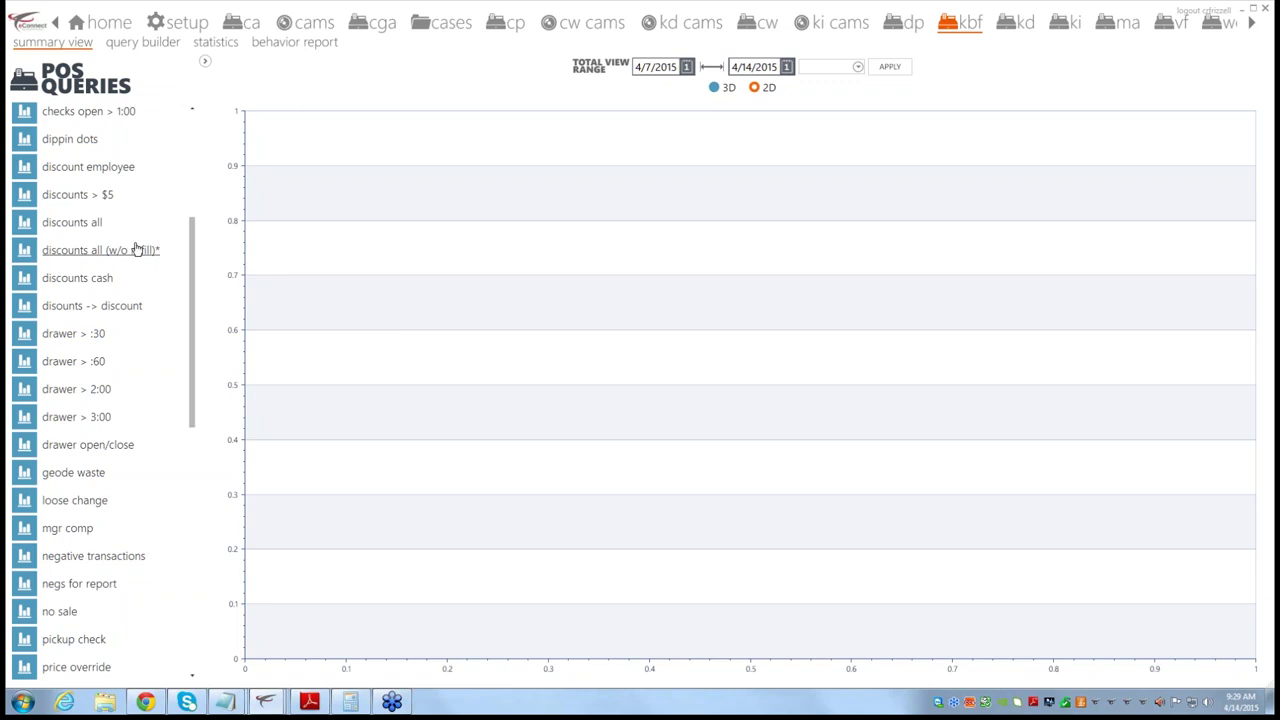
click(32, 228)
mouse_move(1089, 616)
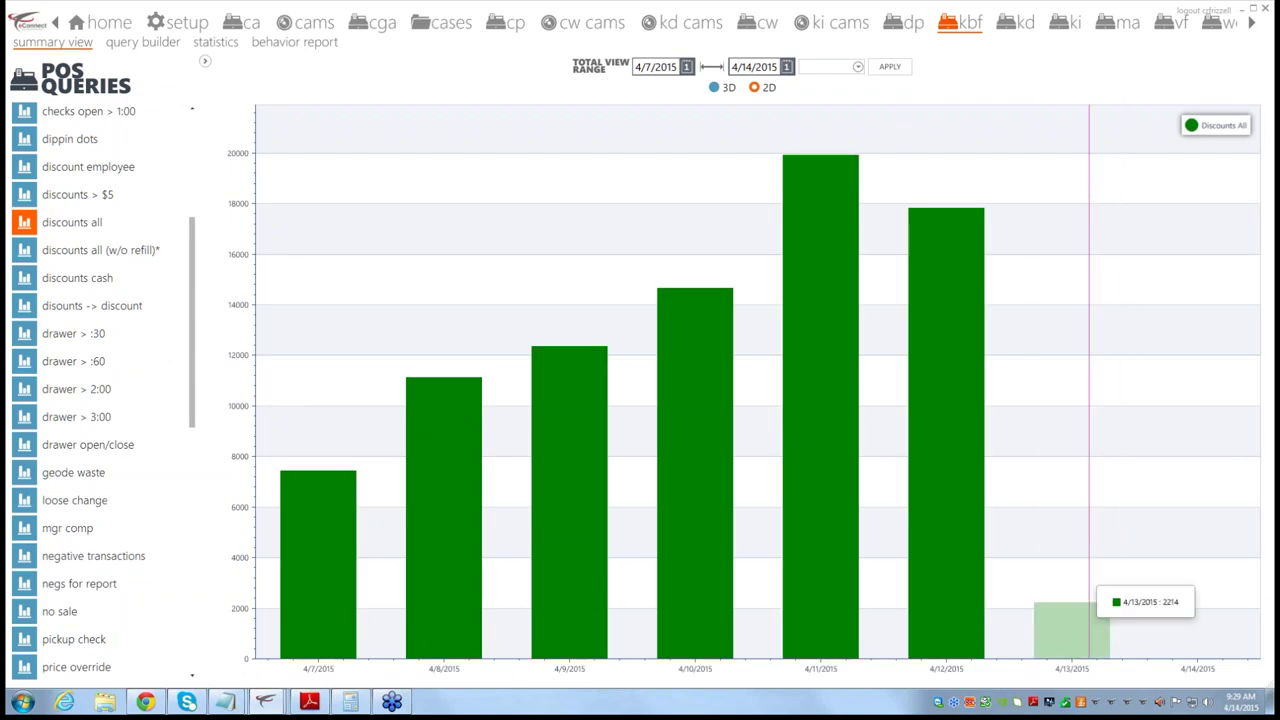
click(1090, 628)
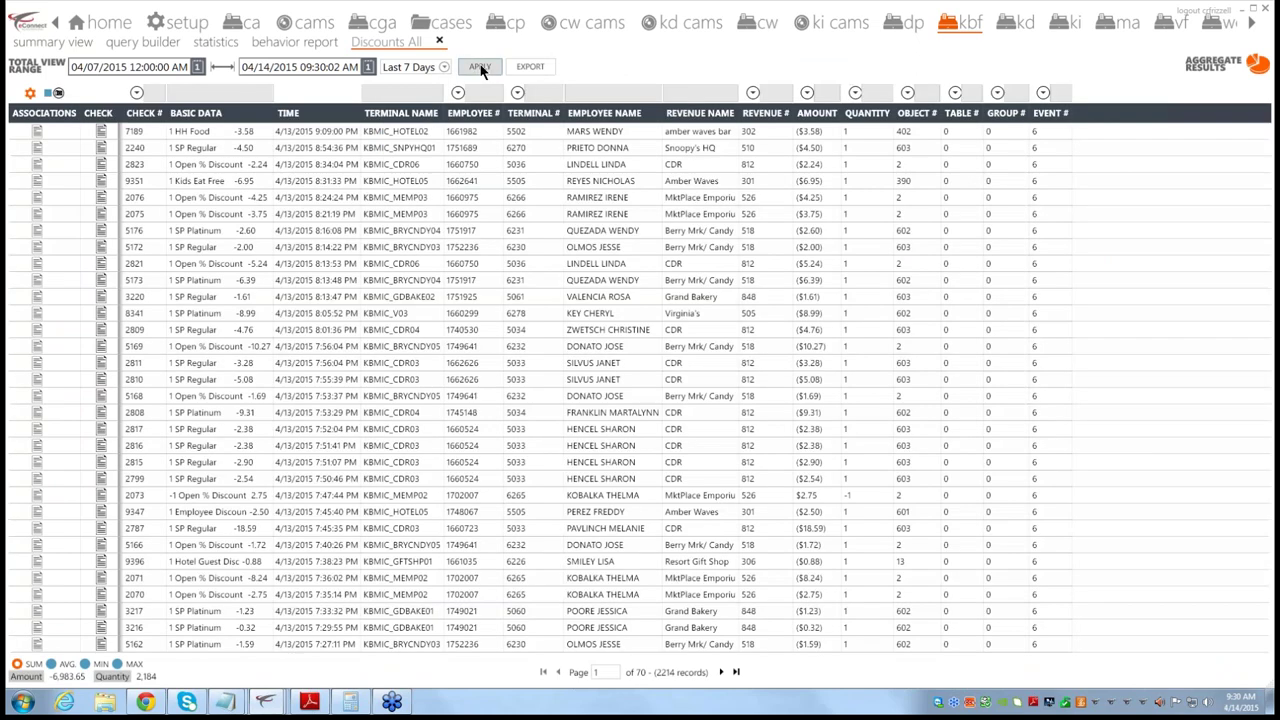
Step: Apply the Last 7 Days range to the discount records, view them aggregated by revenue center, and close the aggregation
click(480, 67)
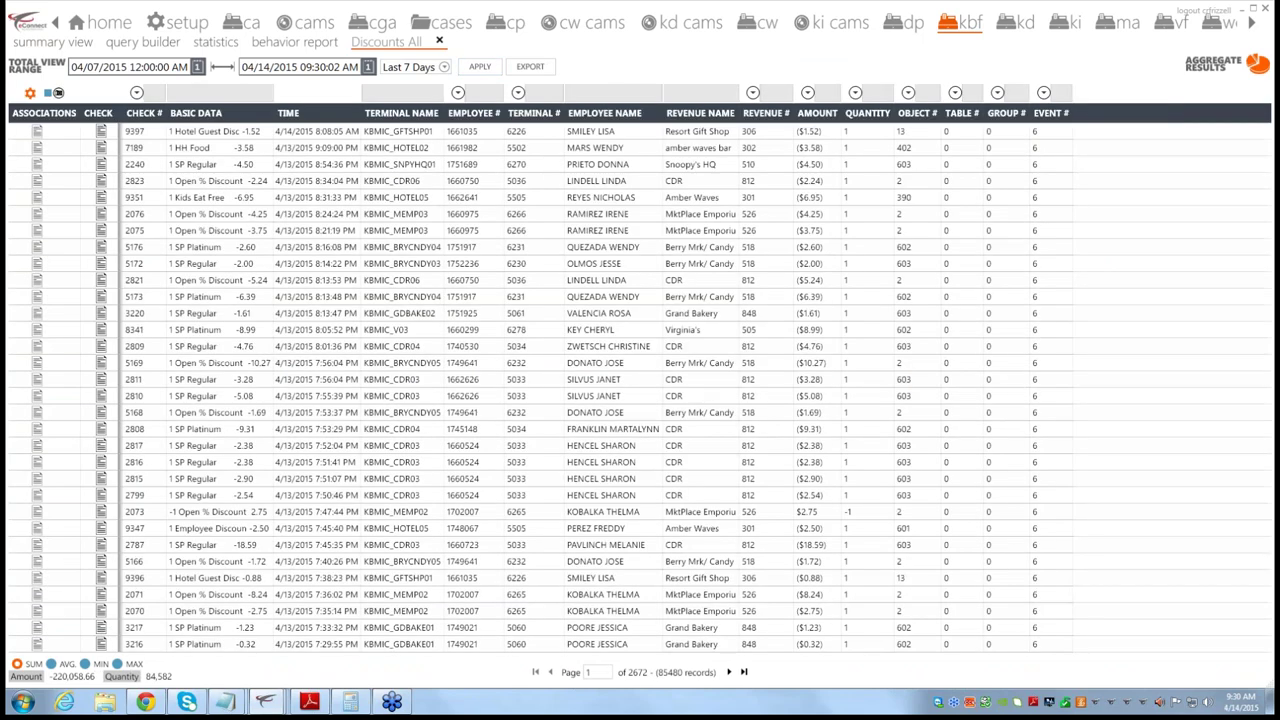
click(1228, 63)
click(346, 152)
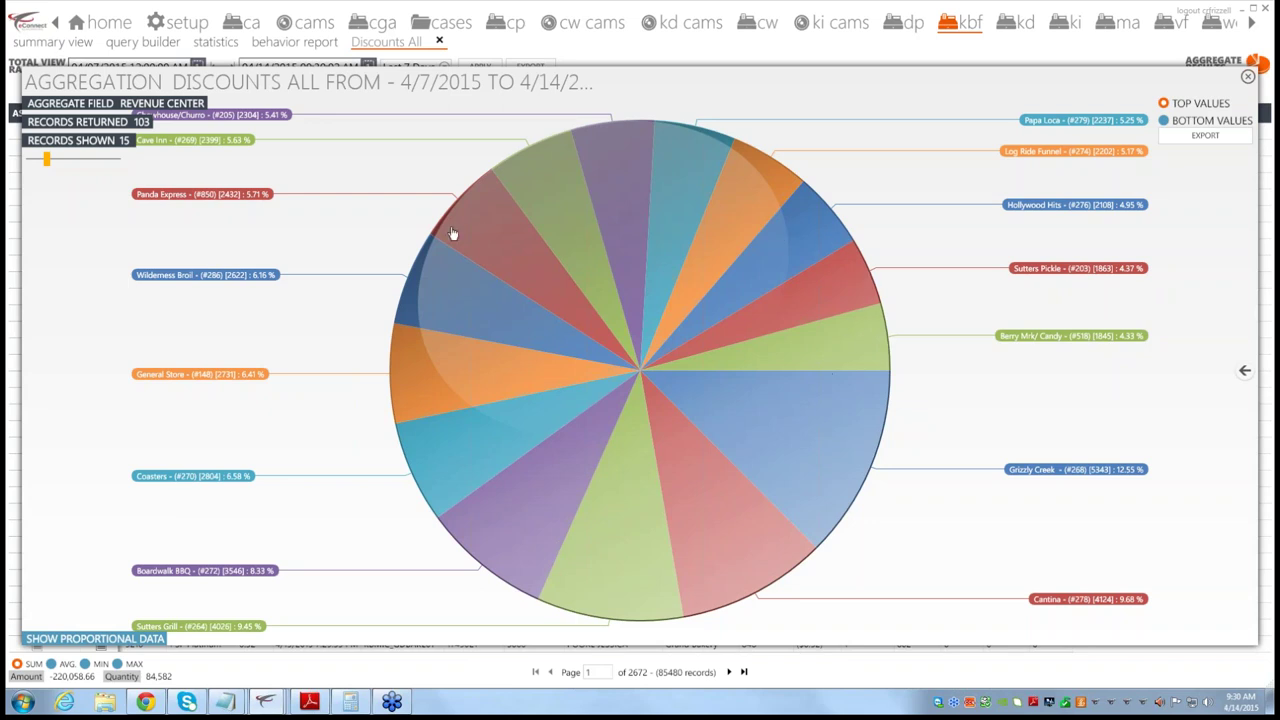
click(1247, 80)
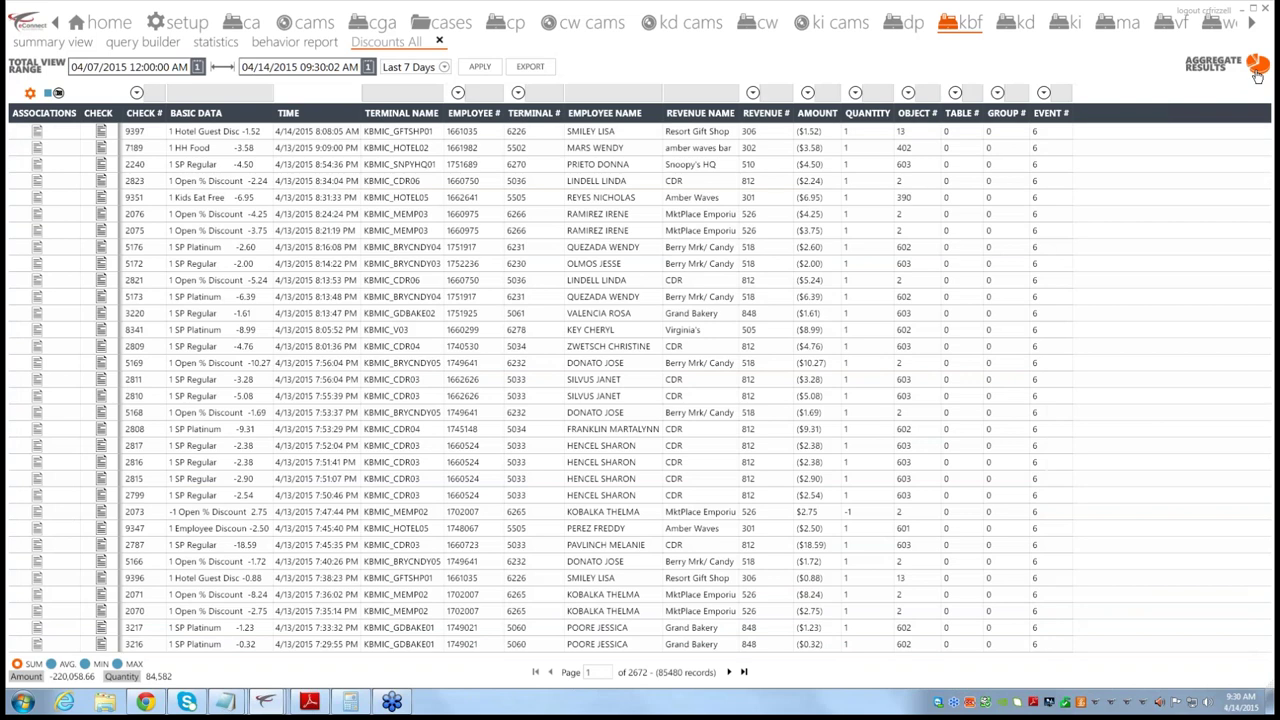
Step: Aggregate the discount records by discount and open the records behind Open % Discount
click(1257, 74)
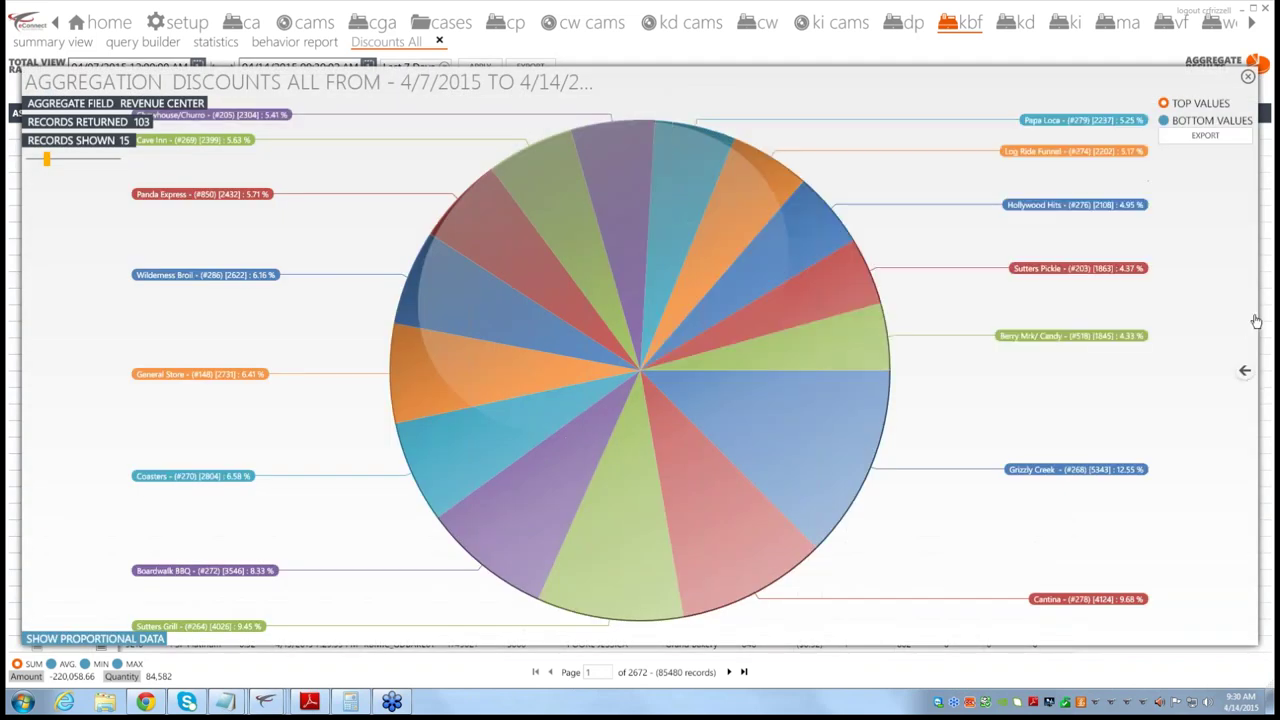
scroll(1235, 287, up, 1)
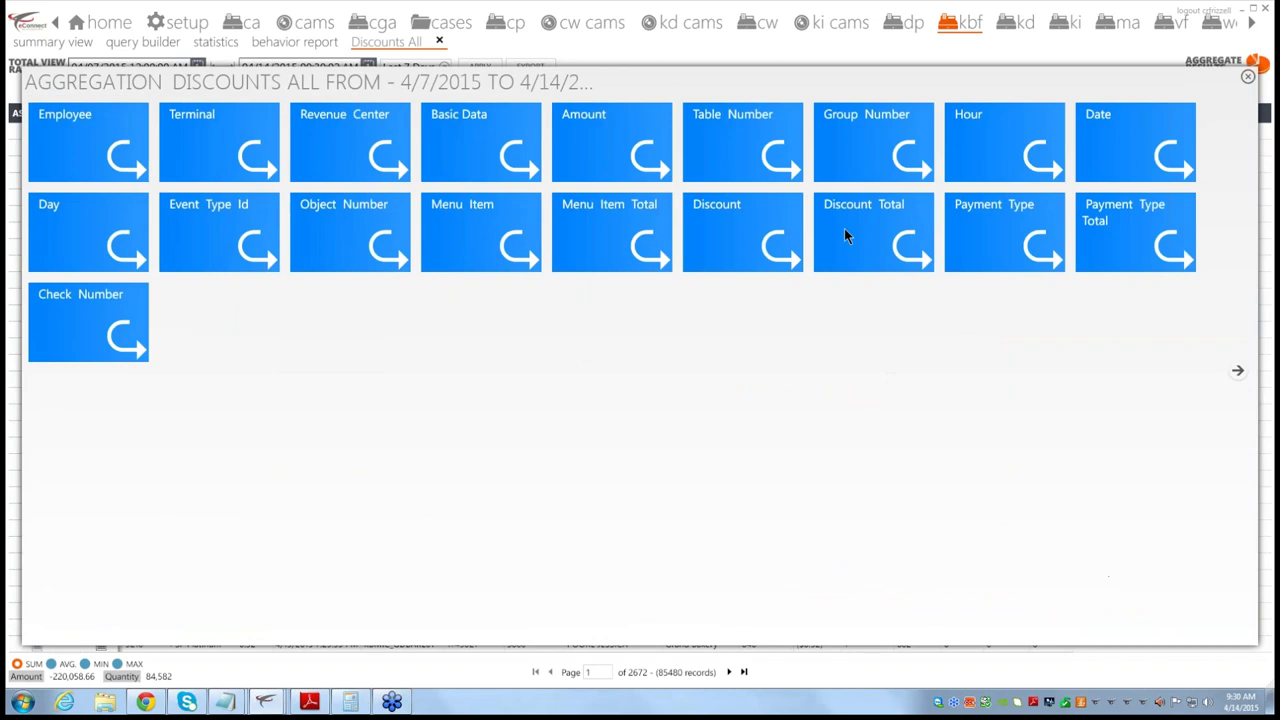
click(744, 232)
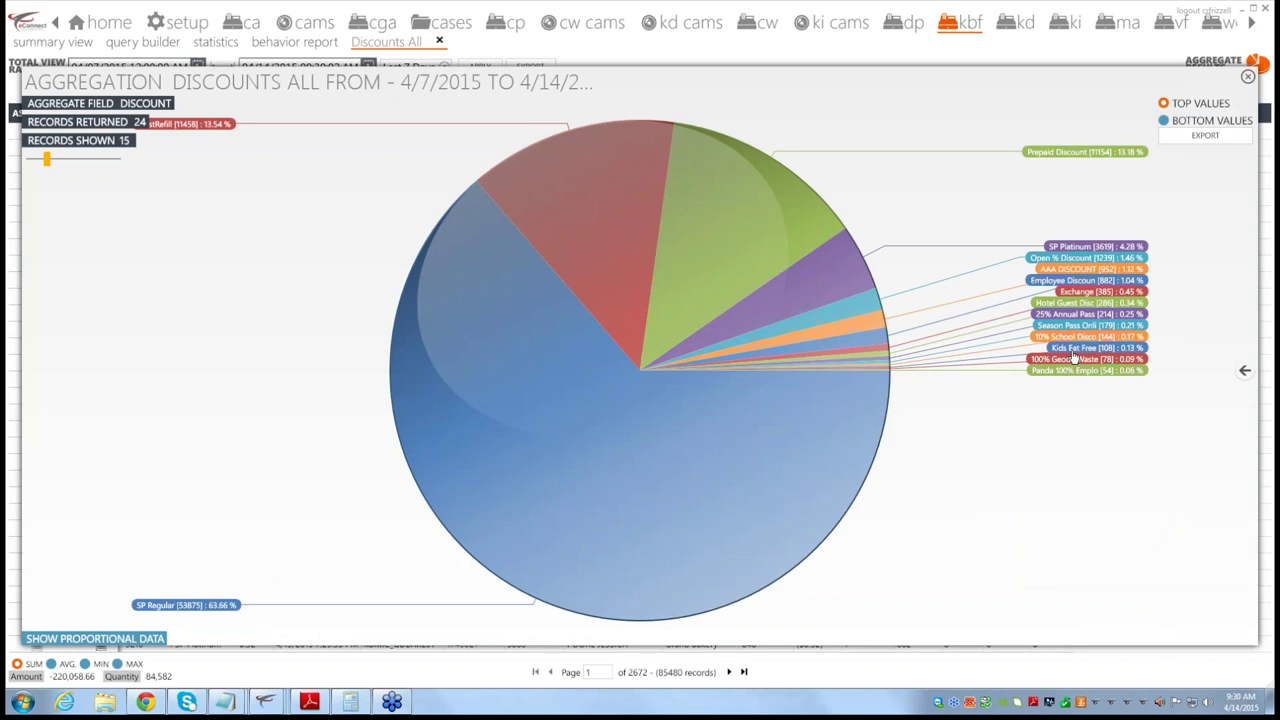
click(1084, 260)
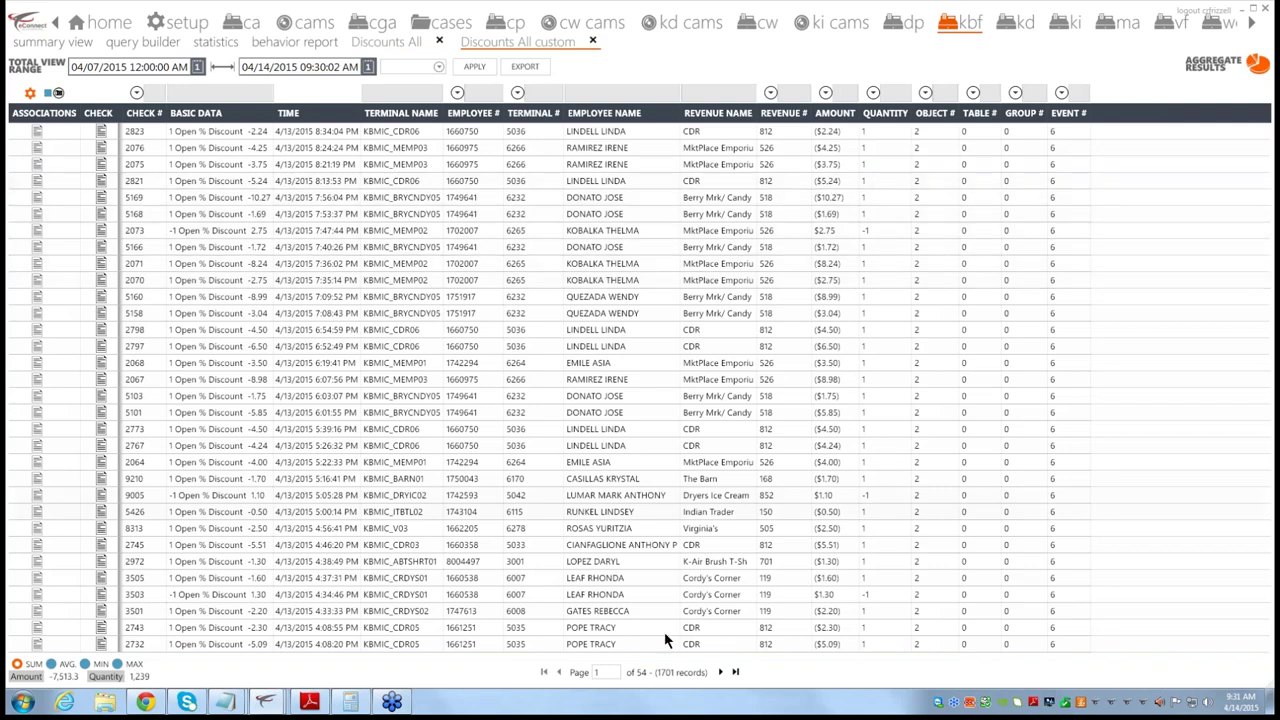
Step: View the Open % Discount records aggregated by revenue center and by employee
click(1200, 68)
click(380, 153)
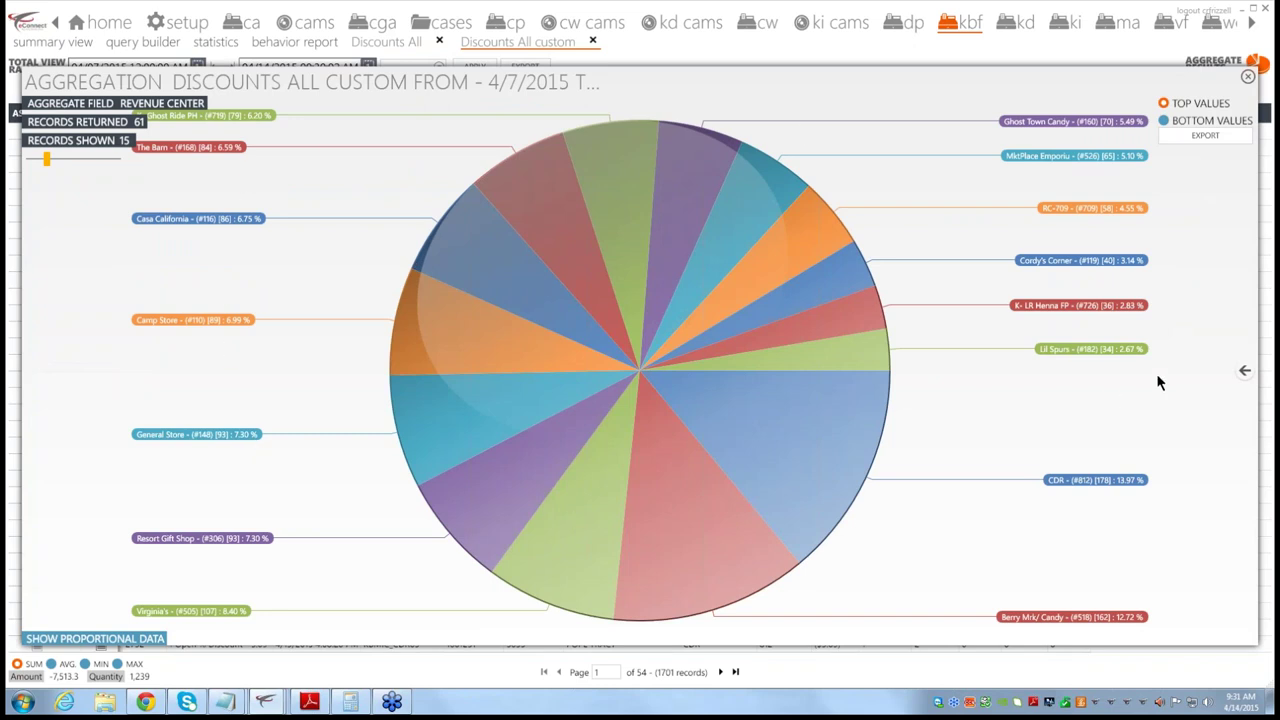
click(1245, 372)
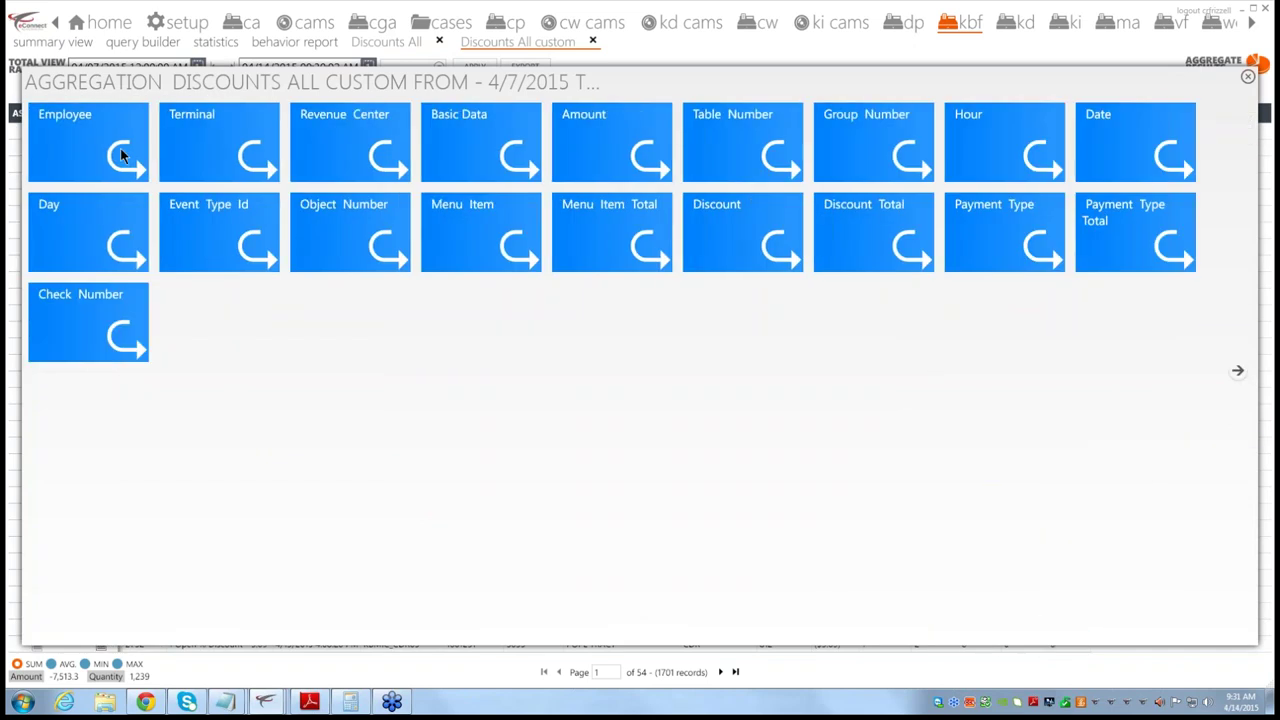
click(121, 152)
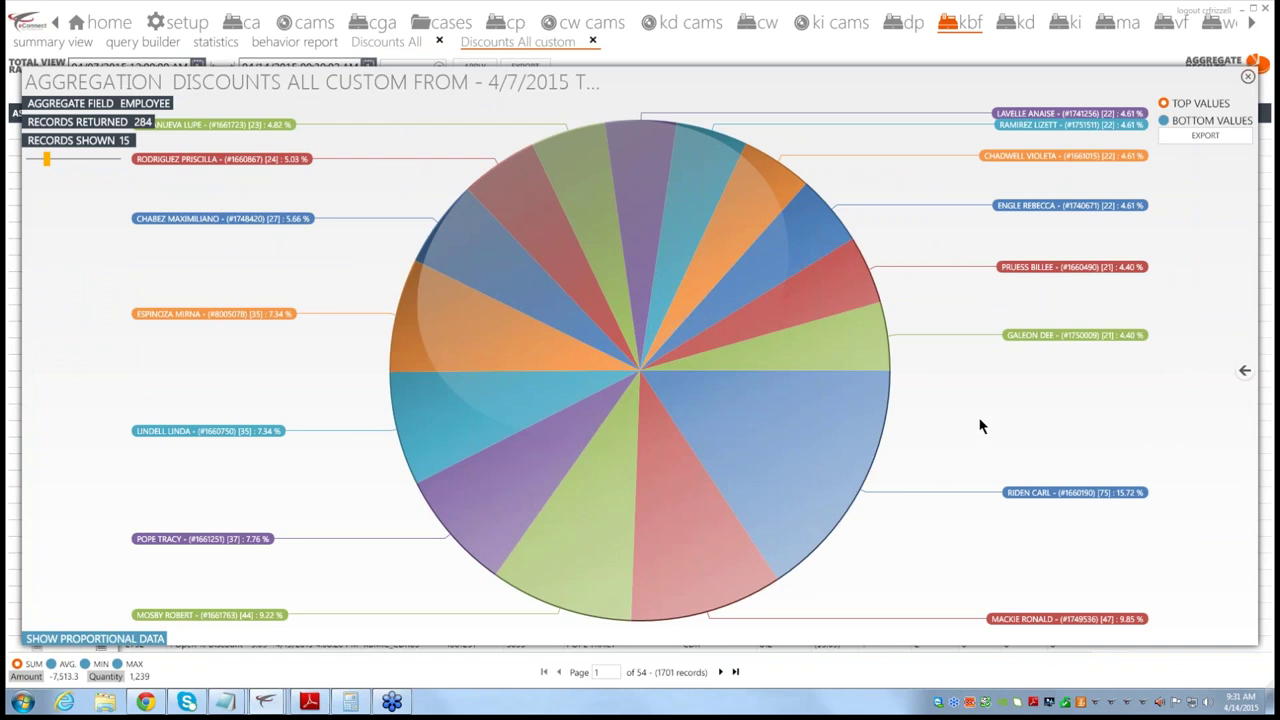
Step: Aggregate the Open % Discount records by revenue center again and increase the records shown to 33
click(1244, 370)
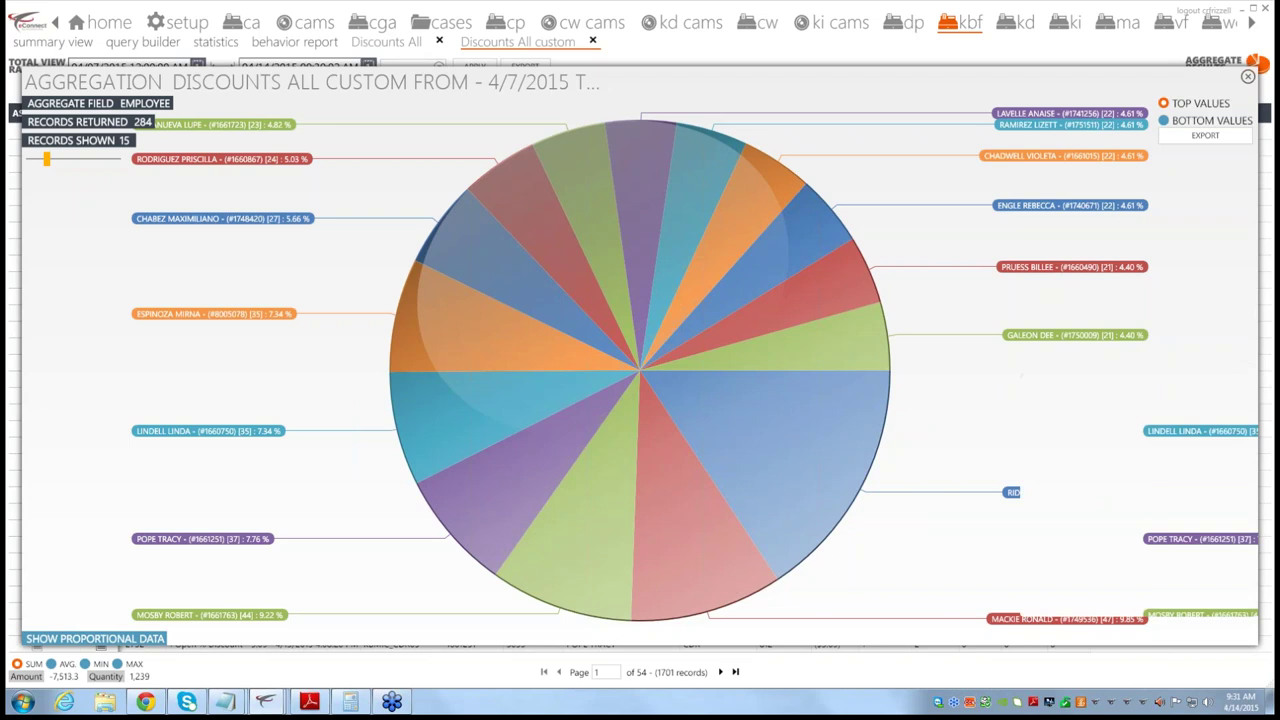
click(347, 135)
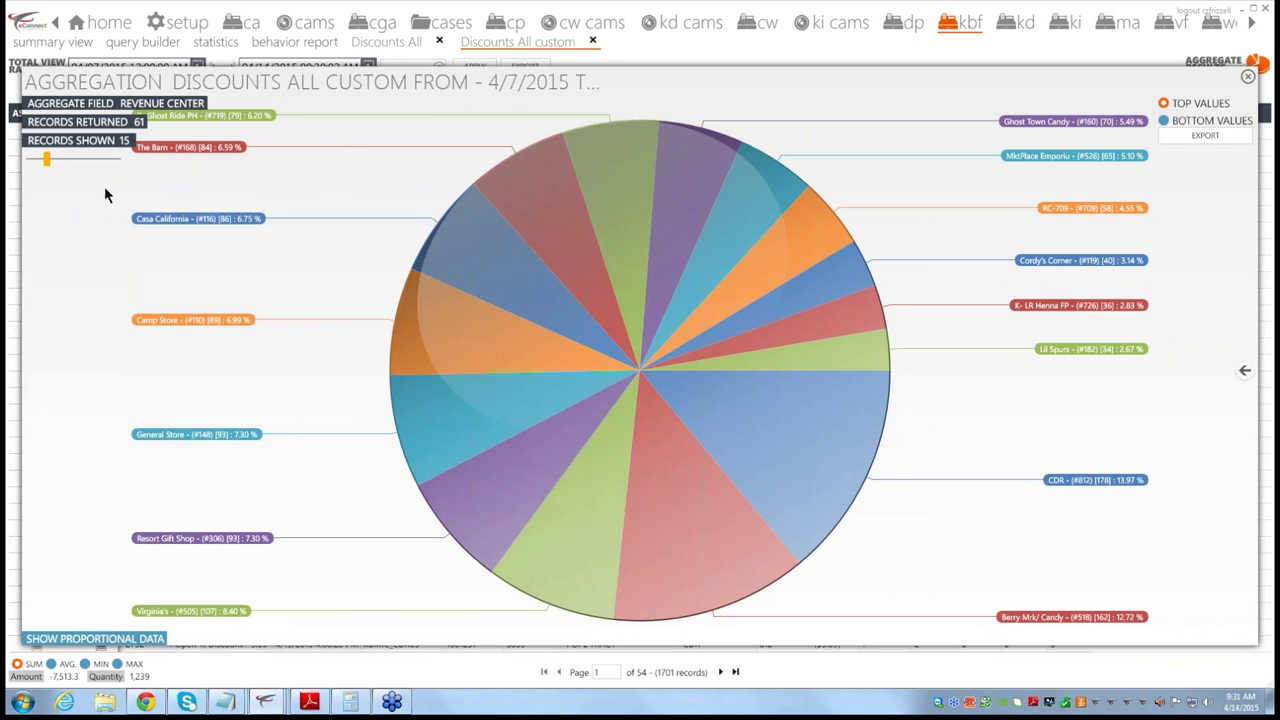
drag(46, 158, 59, 158)
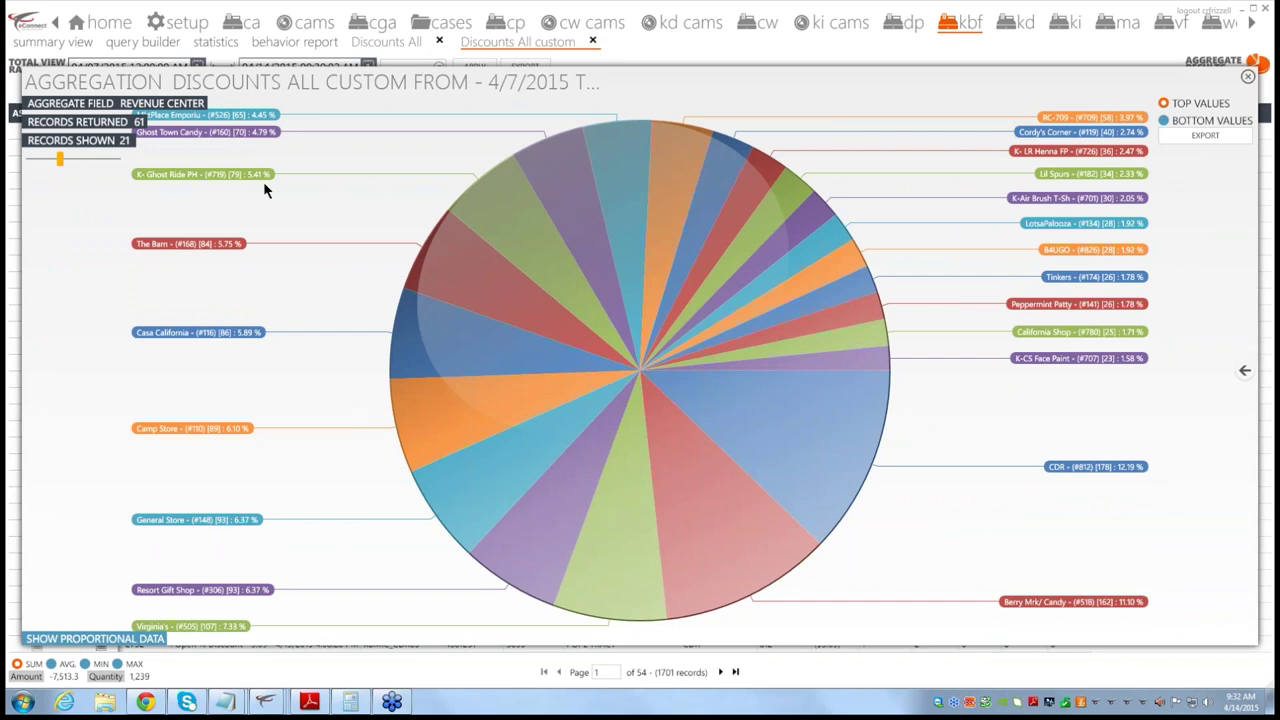
drag(58, 163, 86, 164)
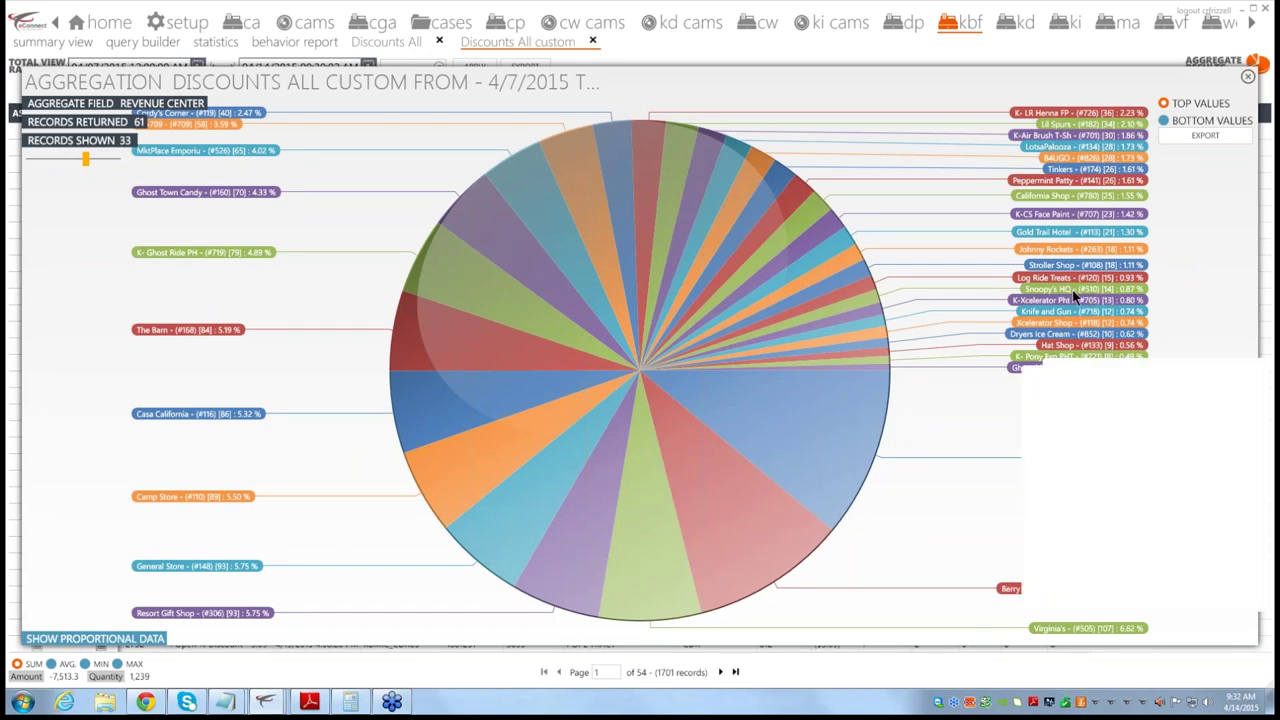
Step: Open the Snoopy's HQ records from the revenue center chart and apply the Last 14 Days range to them
click(1075, 295)
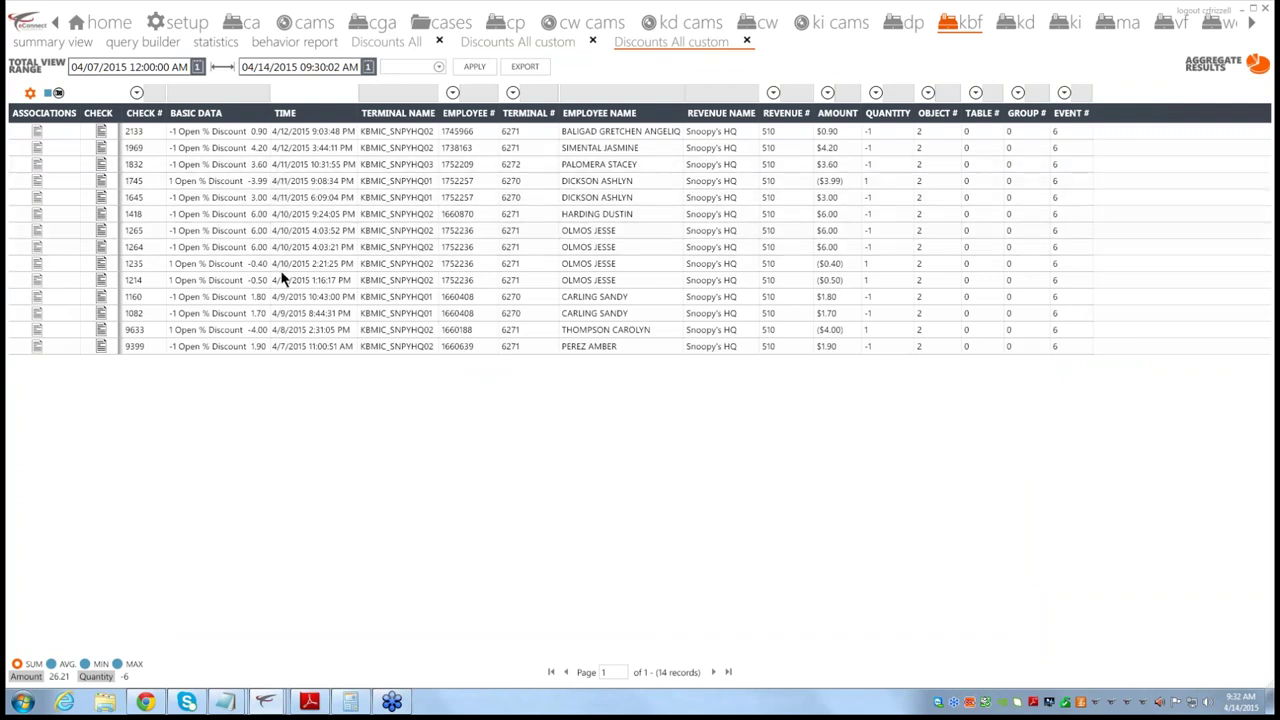
click(418, 67)
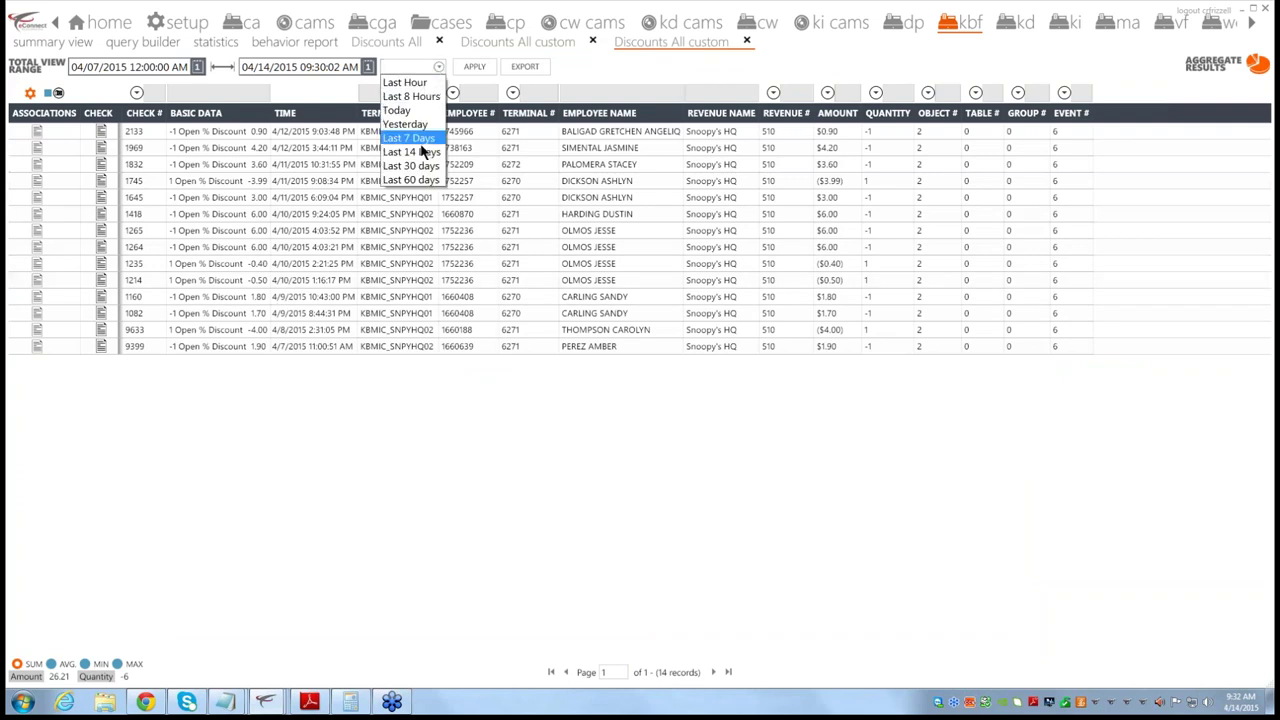
click(421, 151)
click(480, 67)
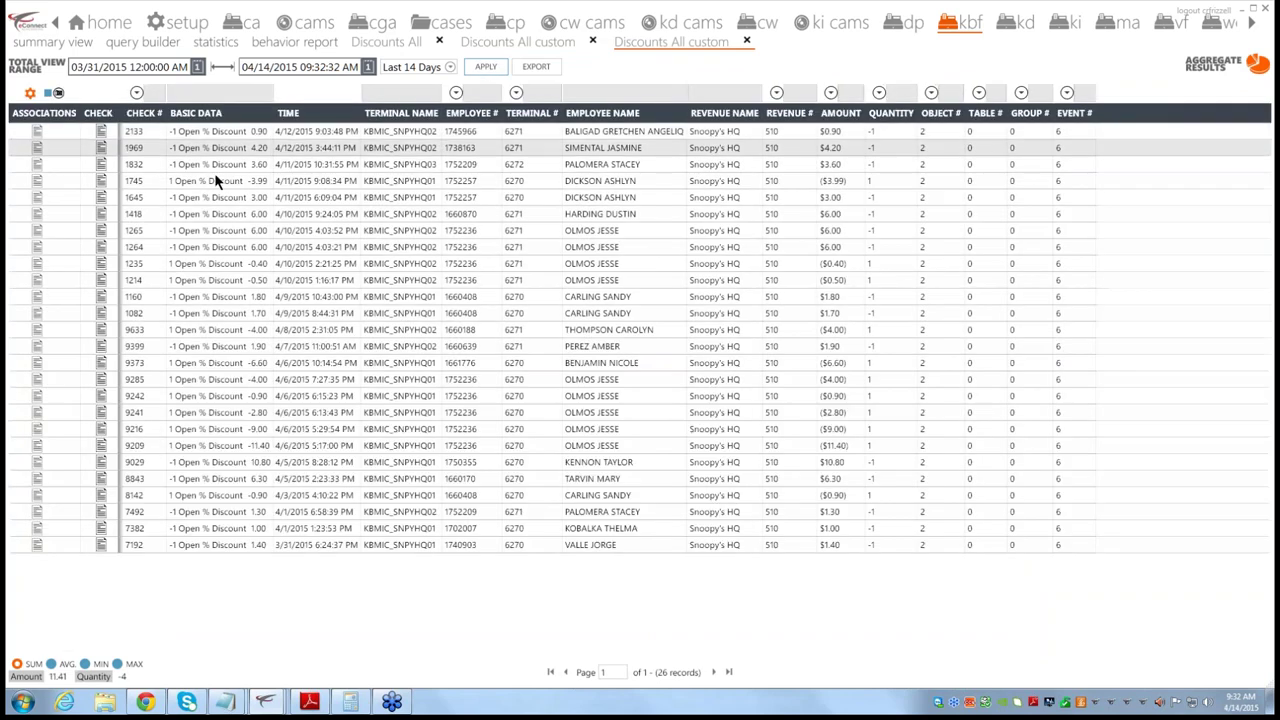
Step: Examine the check details of Snoopy's HQ discount checks including 2133, 1969, 1832 and 1265, and close the details
click(102, 133)
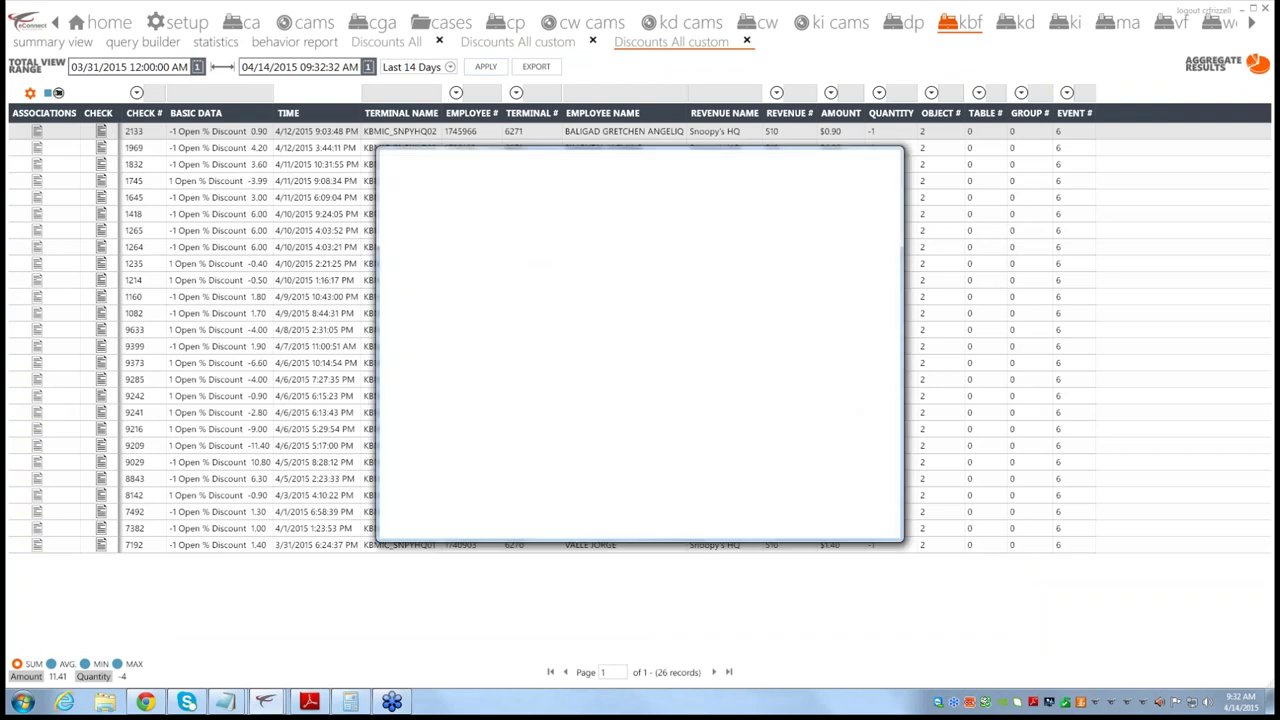
click(102, 163)
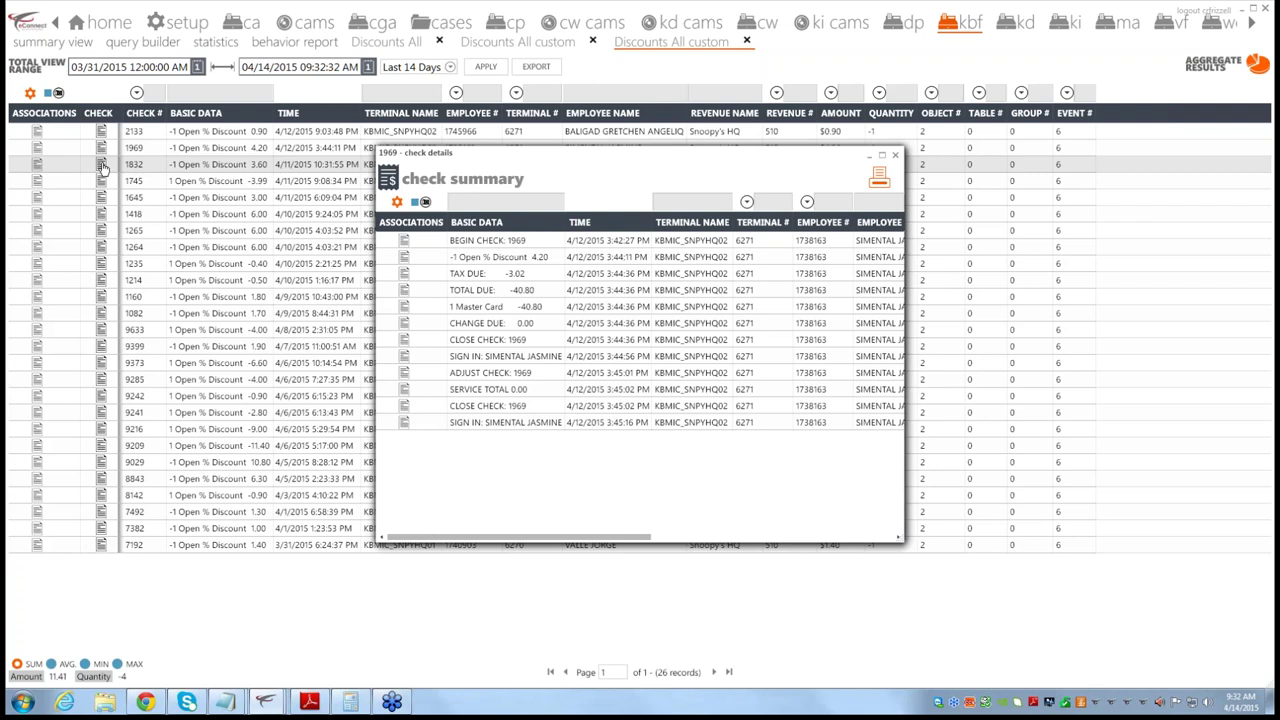
click(100, 178)
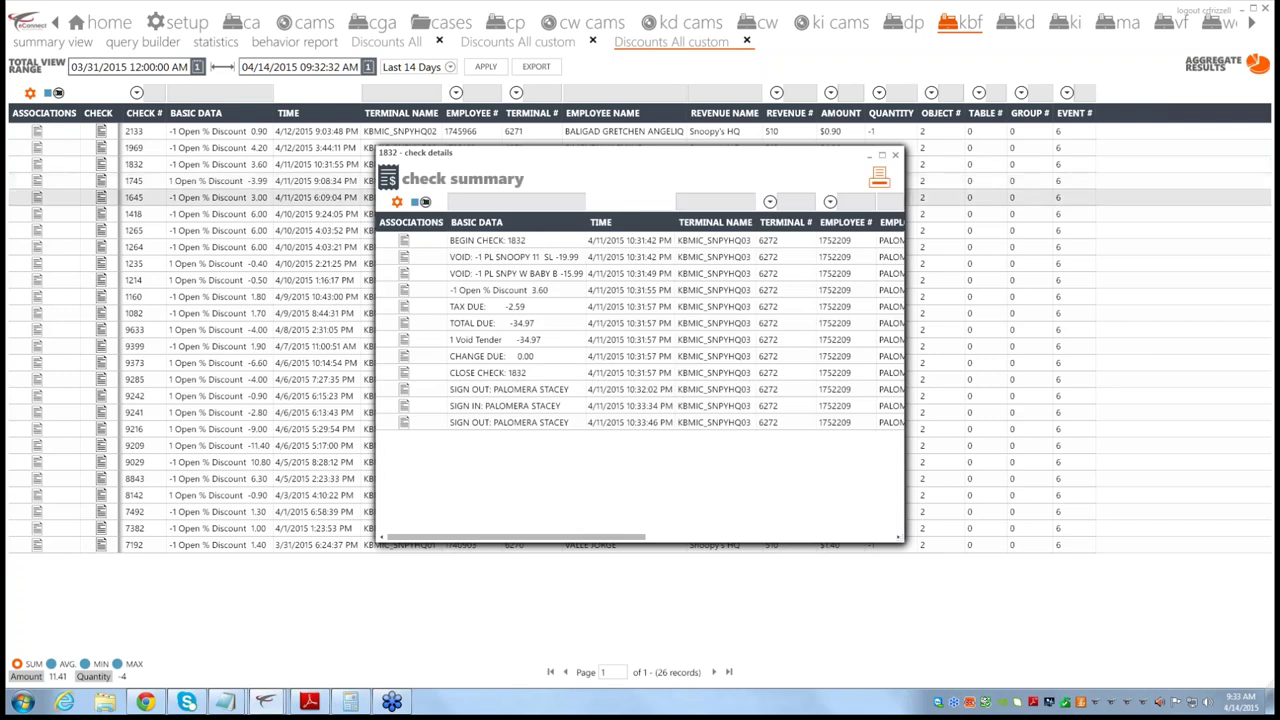
mouse_move(84, 180)
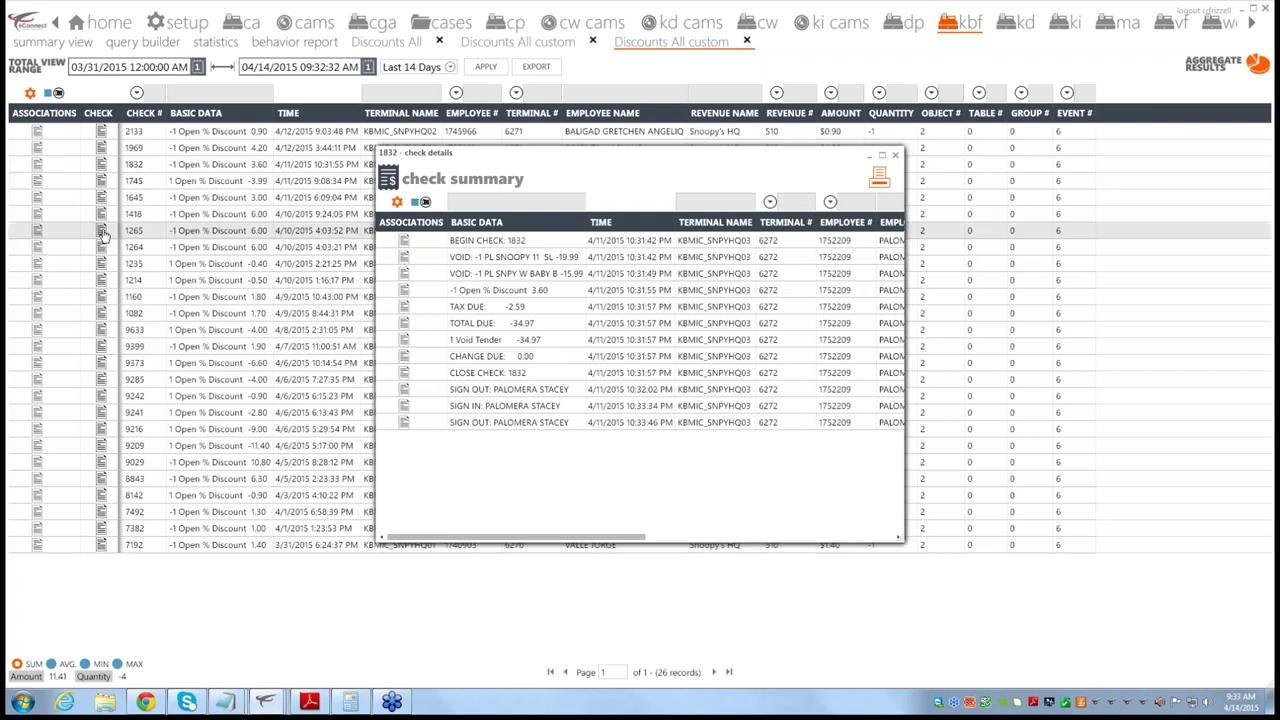
click(102, 231)
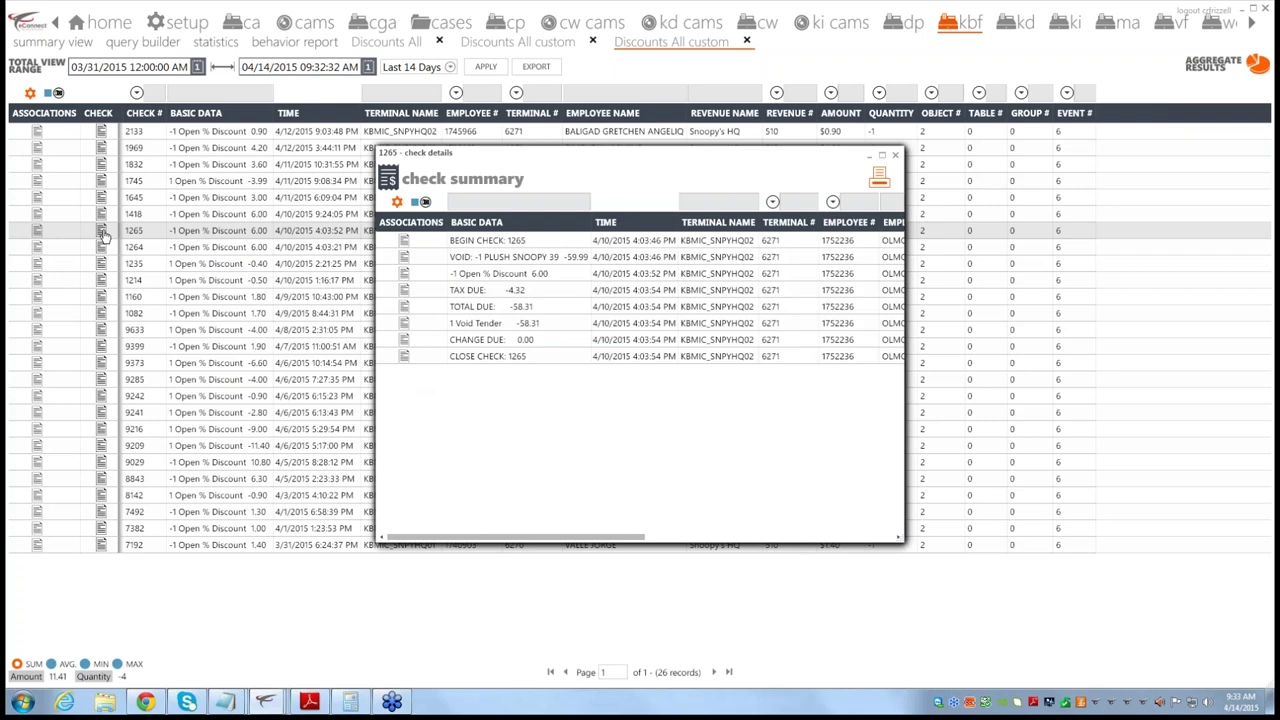
click(102, 281)
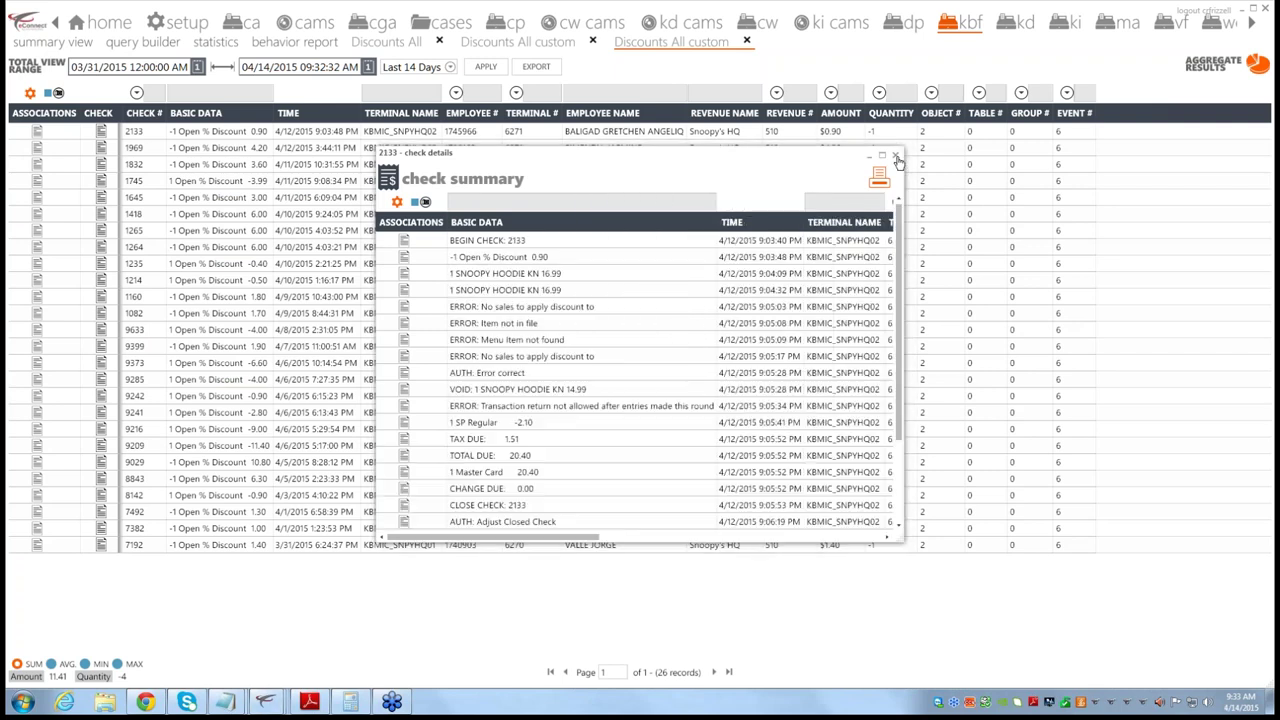
click(896, 157)
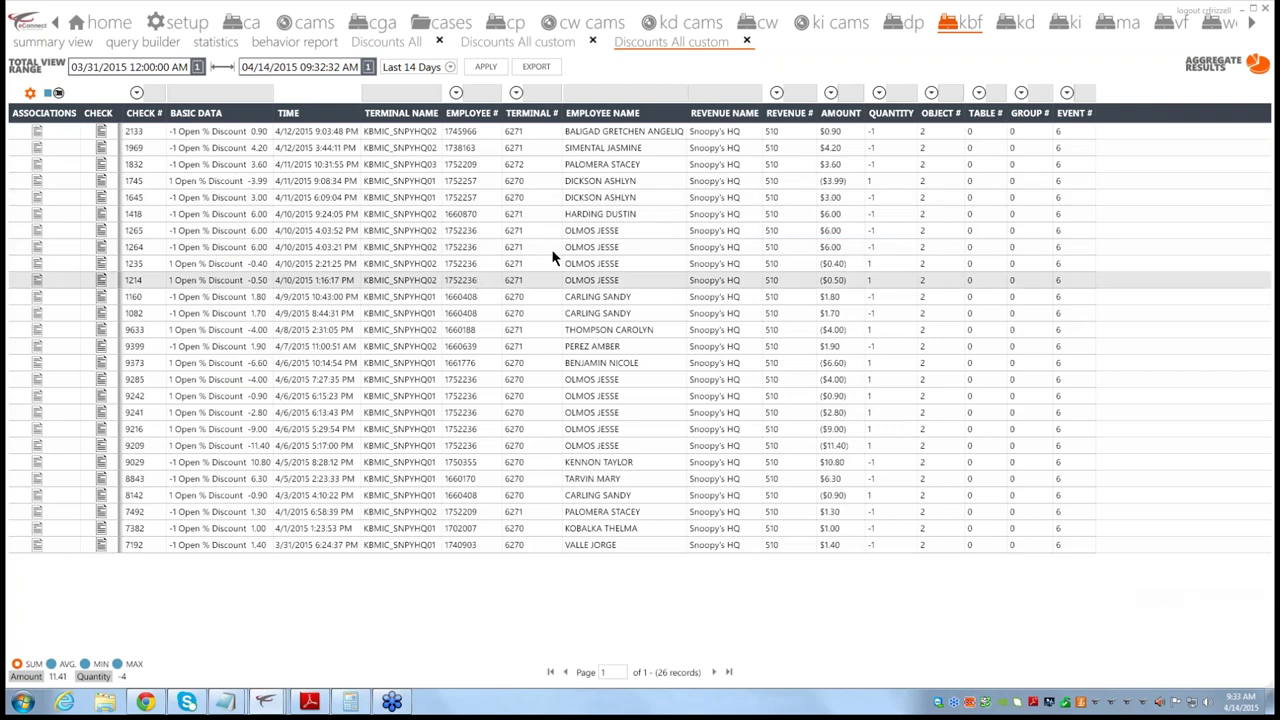
Step: Add a Check Number criterion equal to 1261 in the query builder
click(170, 45)
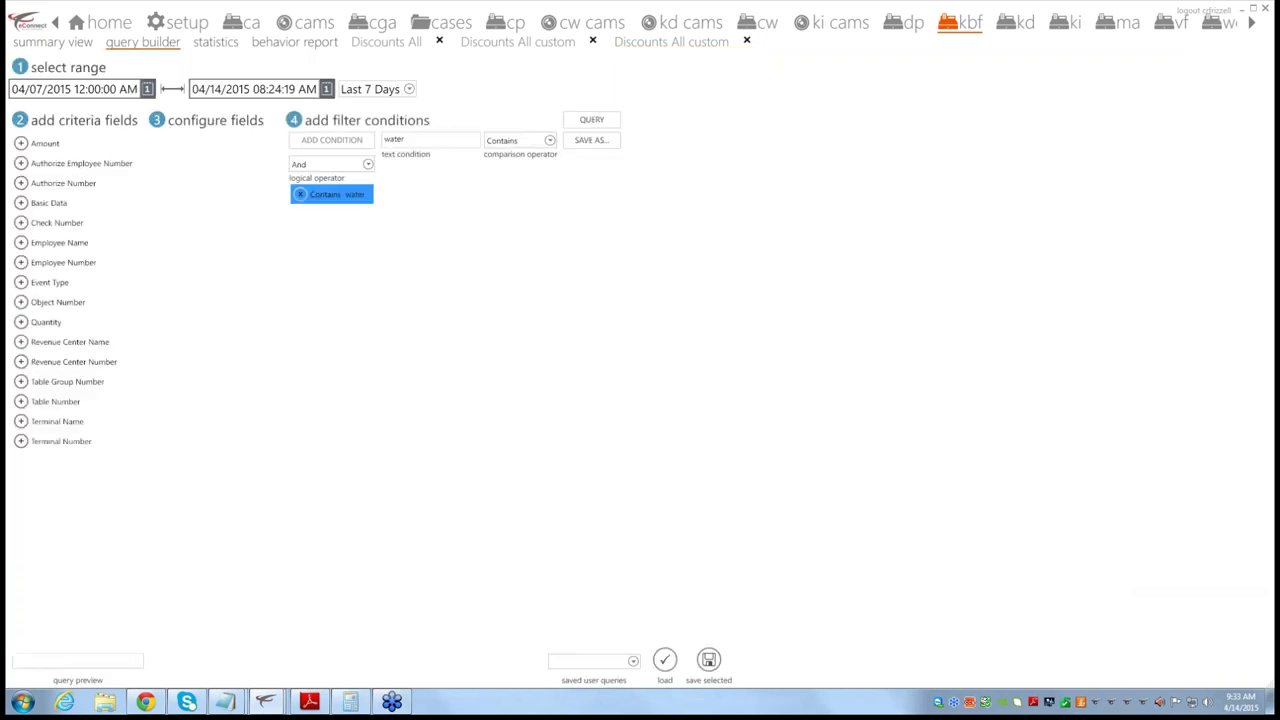
click(21, 222)
click(390, 141)
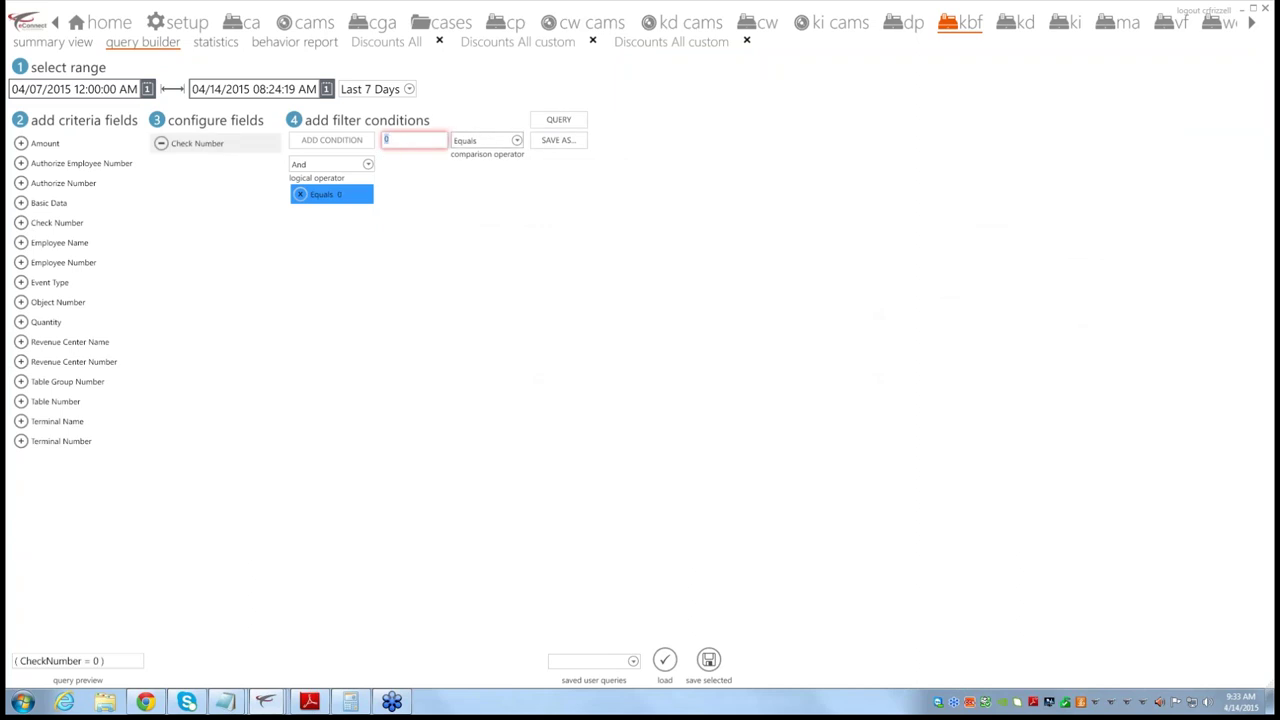
text(1261)
Step: Add a Revenue Center Name criterion that contains Snoopy's HQ to the query
click(21, 341)
click(452, 180)
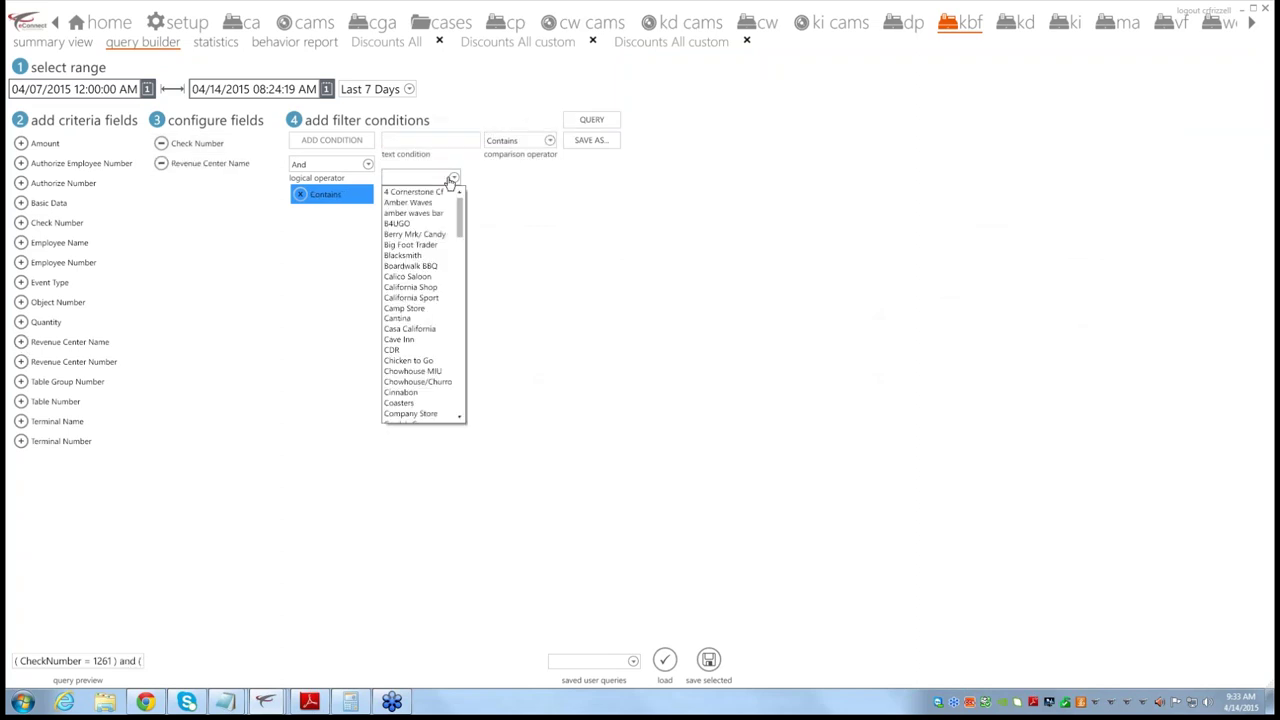
scroll(435, 383, down, 15)
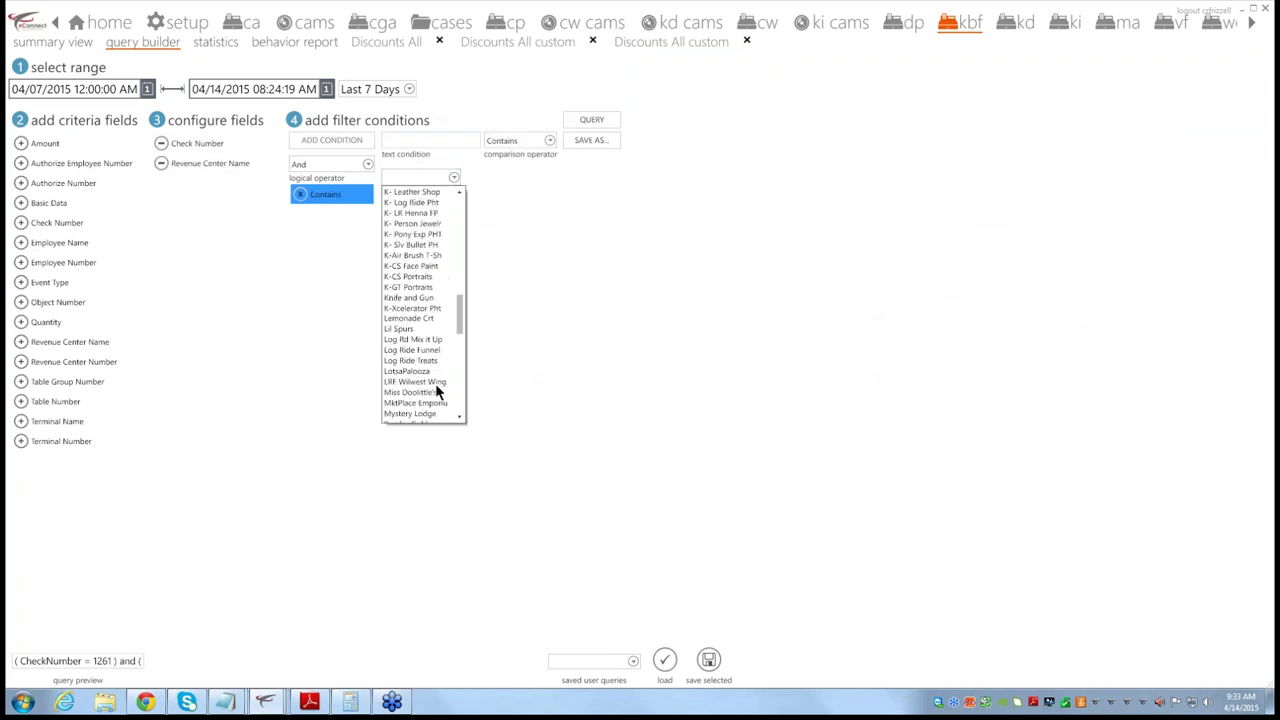
scroll(435, 386, down, 8)
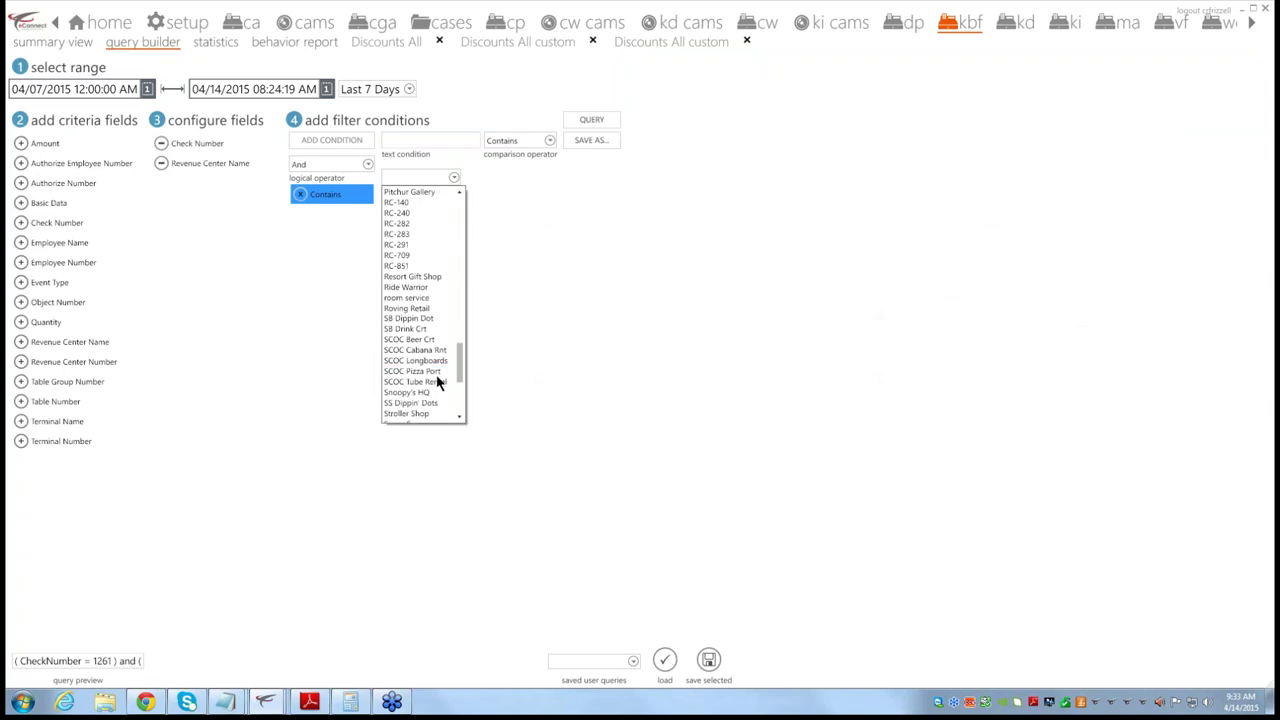
click(434, 394)
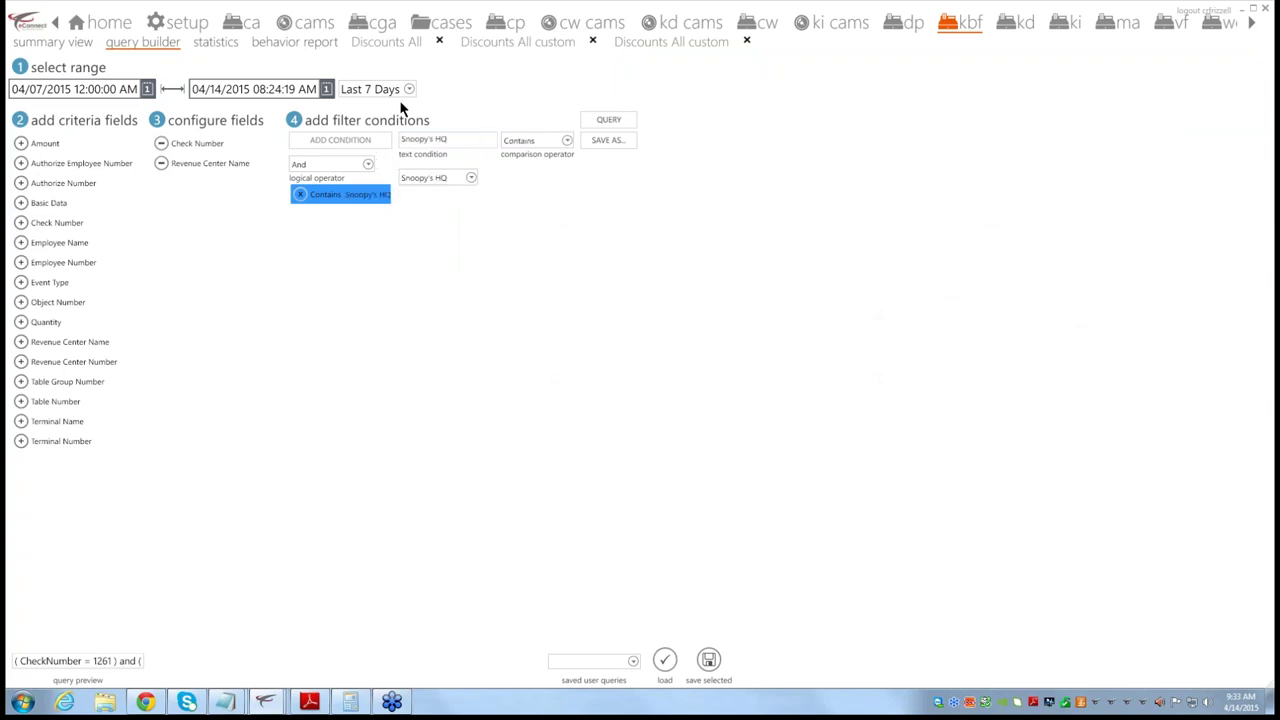
Step: Set the query range to Last 14 Days, run the query and sort the check 1261 records by time, oldest first
click(411, 94)
click(389, 186)
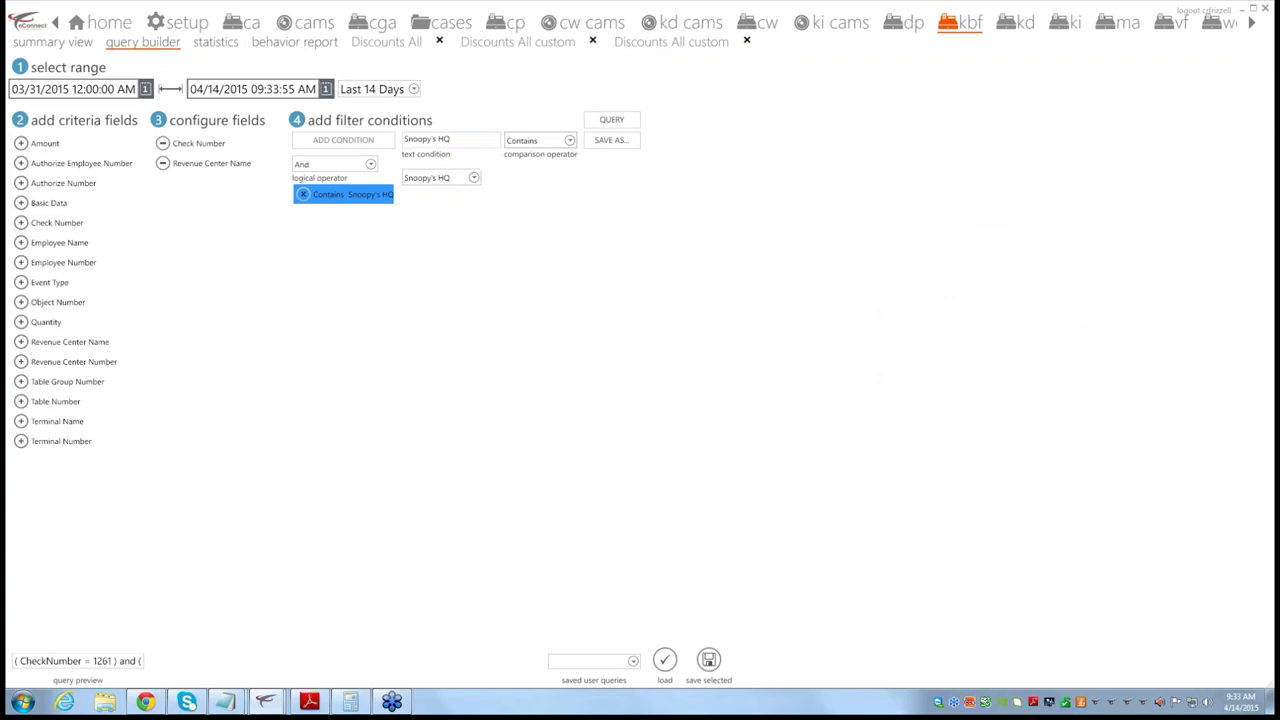
click(609, 121)
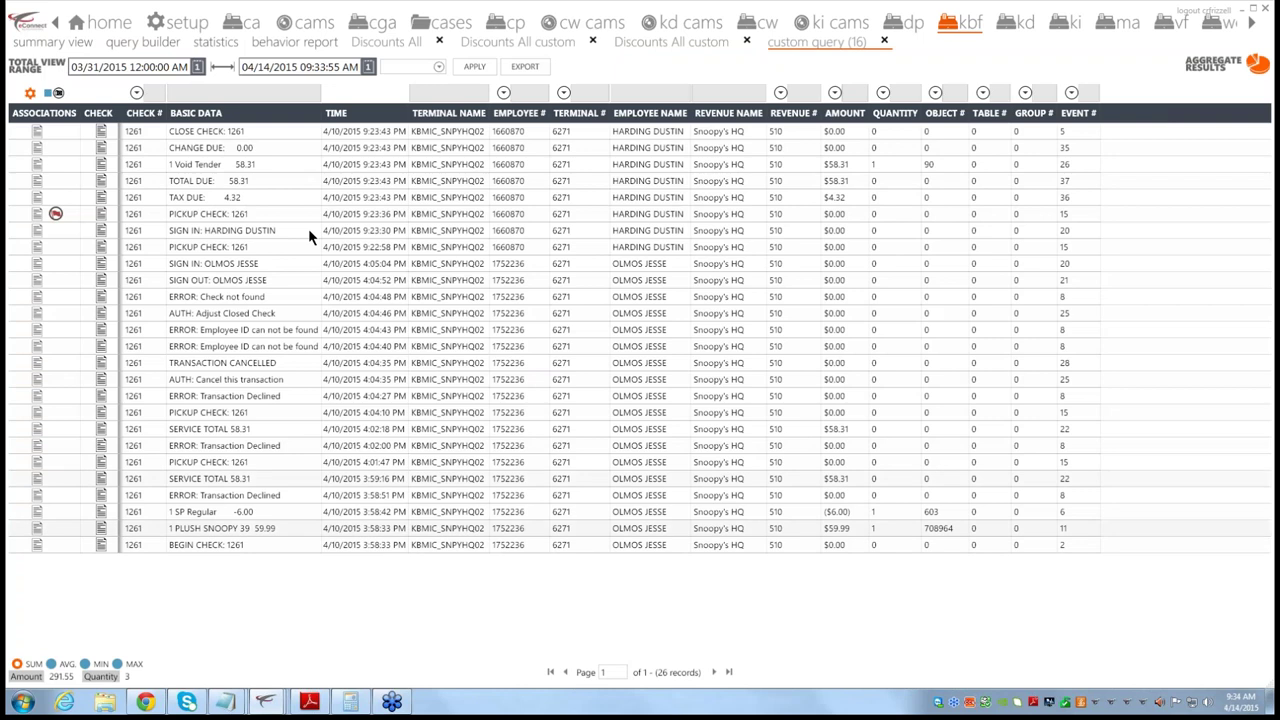
click(362, 112)
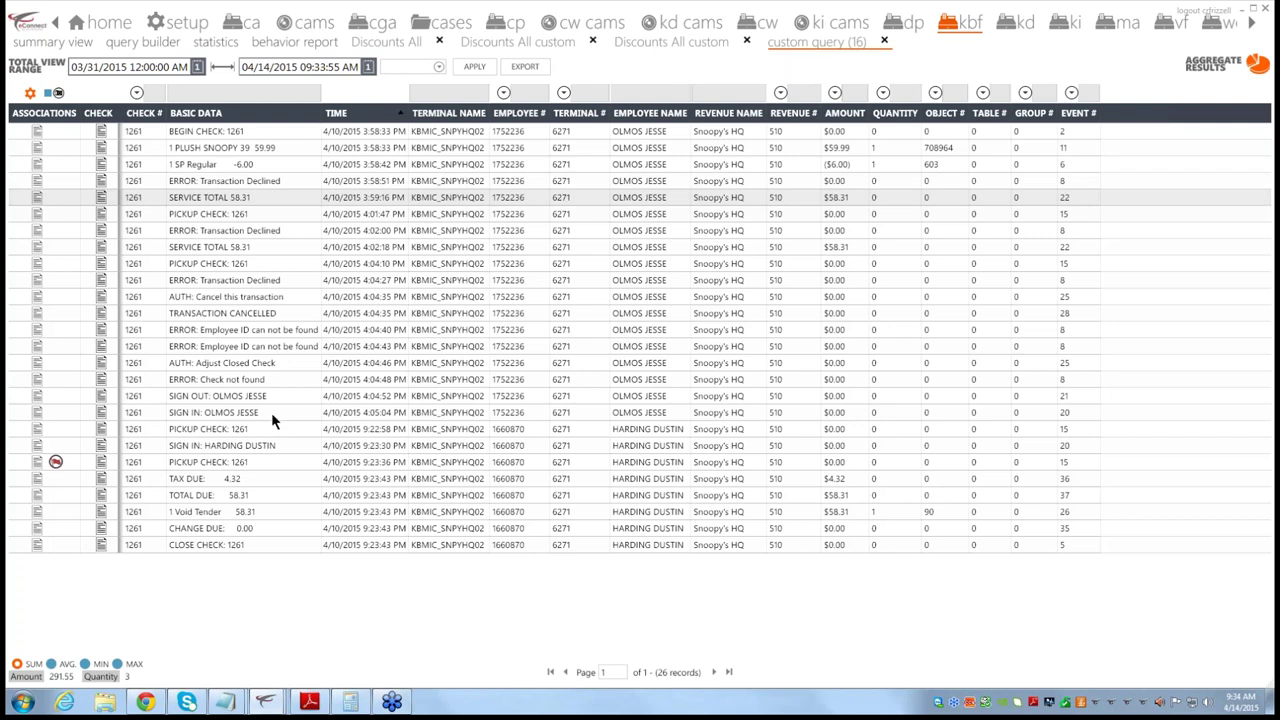
Step: Close the custom query results and all the open Discounts All result views
click(888, 44)
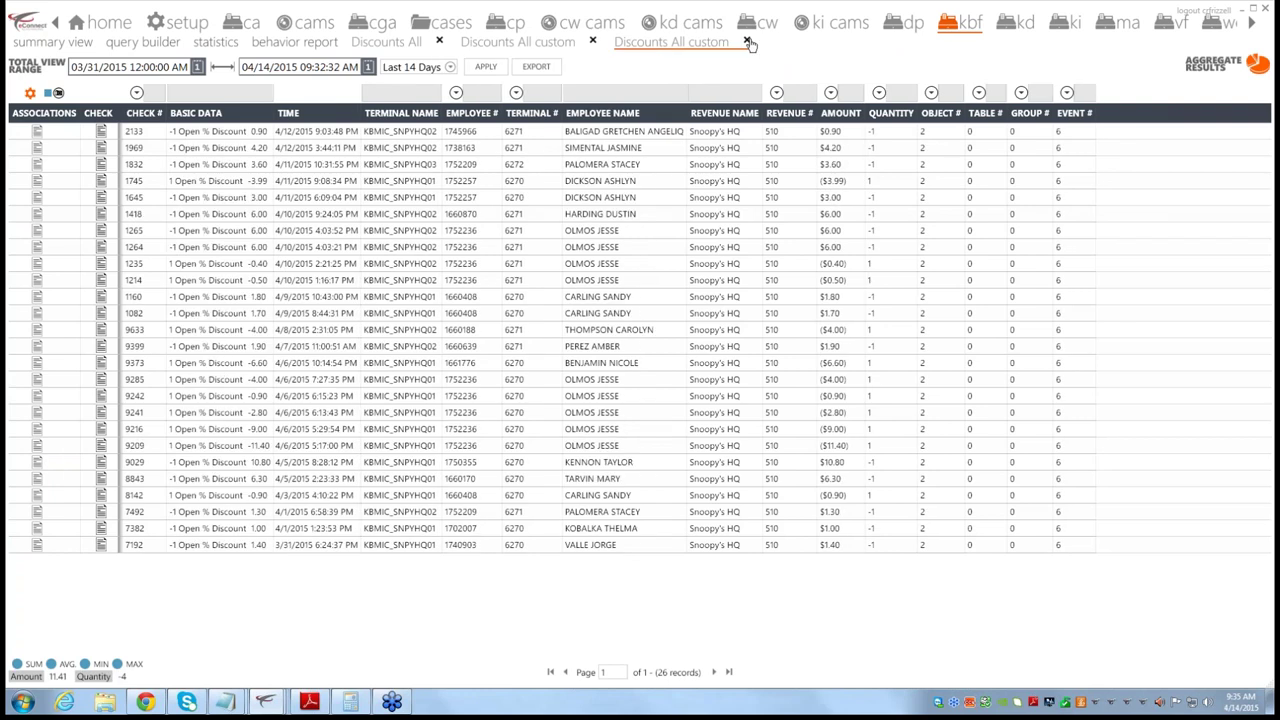
click(592, 42)
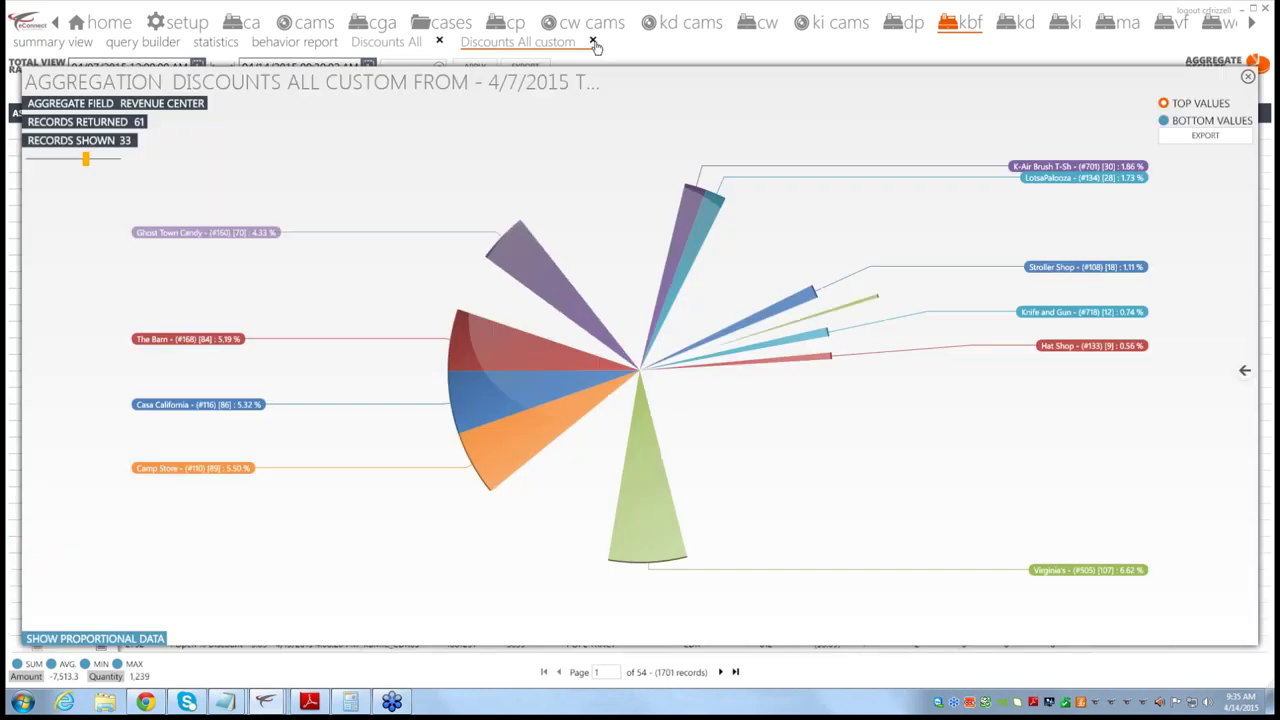
click(440, 43)
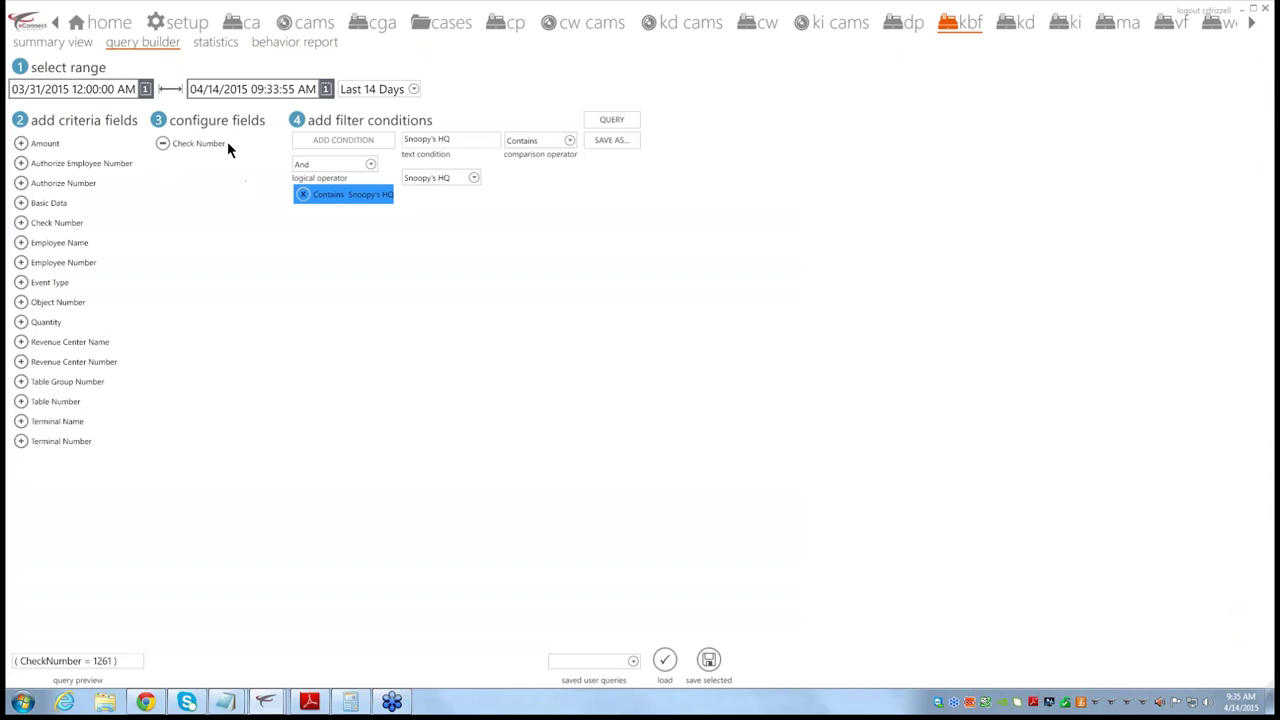
Step: Set the query's only criterion to Check Number equal to 5887 and run it
click(21, 242)
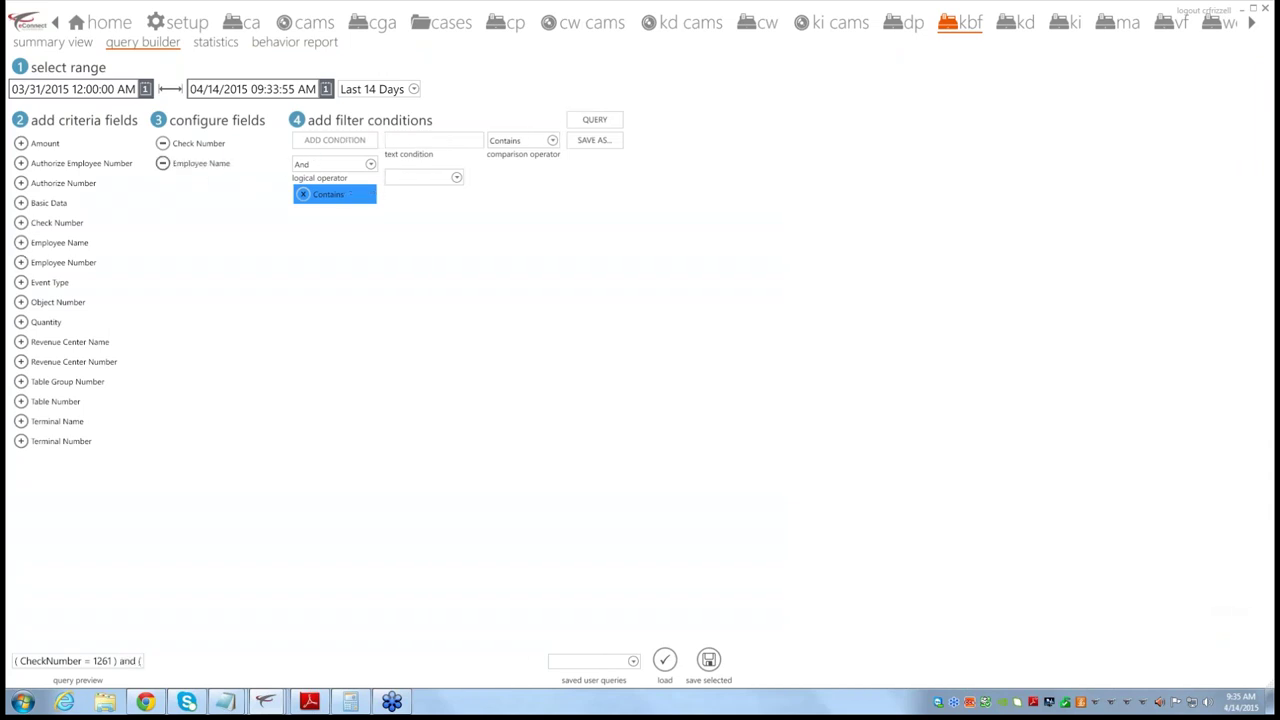
click(164, 165)
click(200, 145)
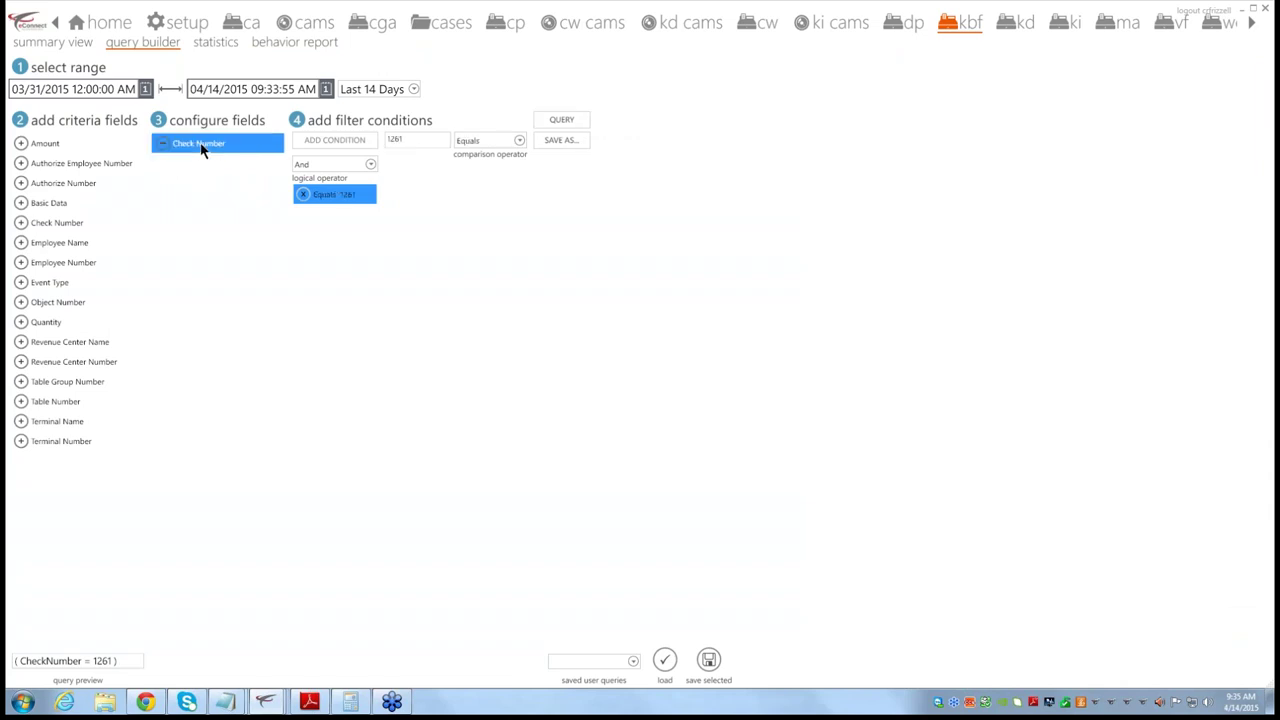
click(400, 140)
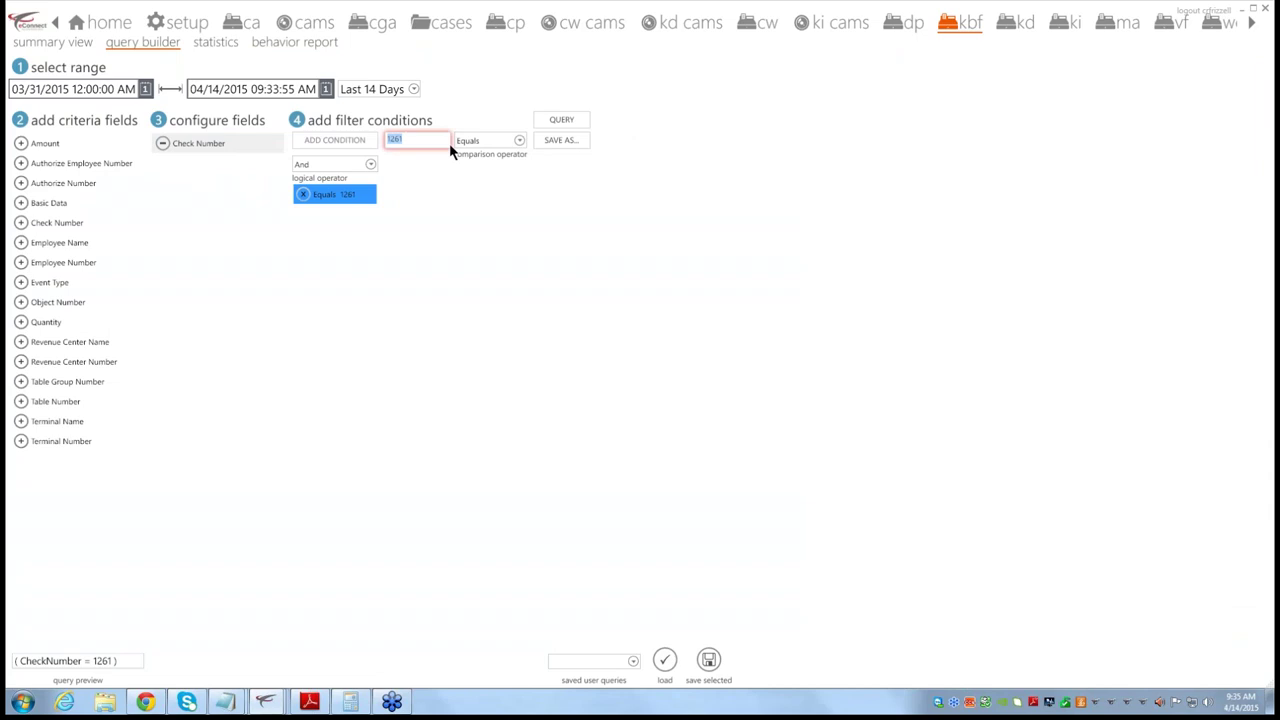
text(582)
click(568, 122)
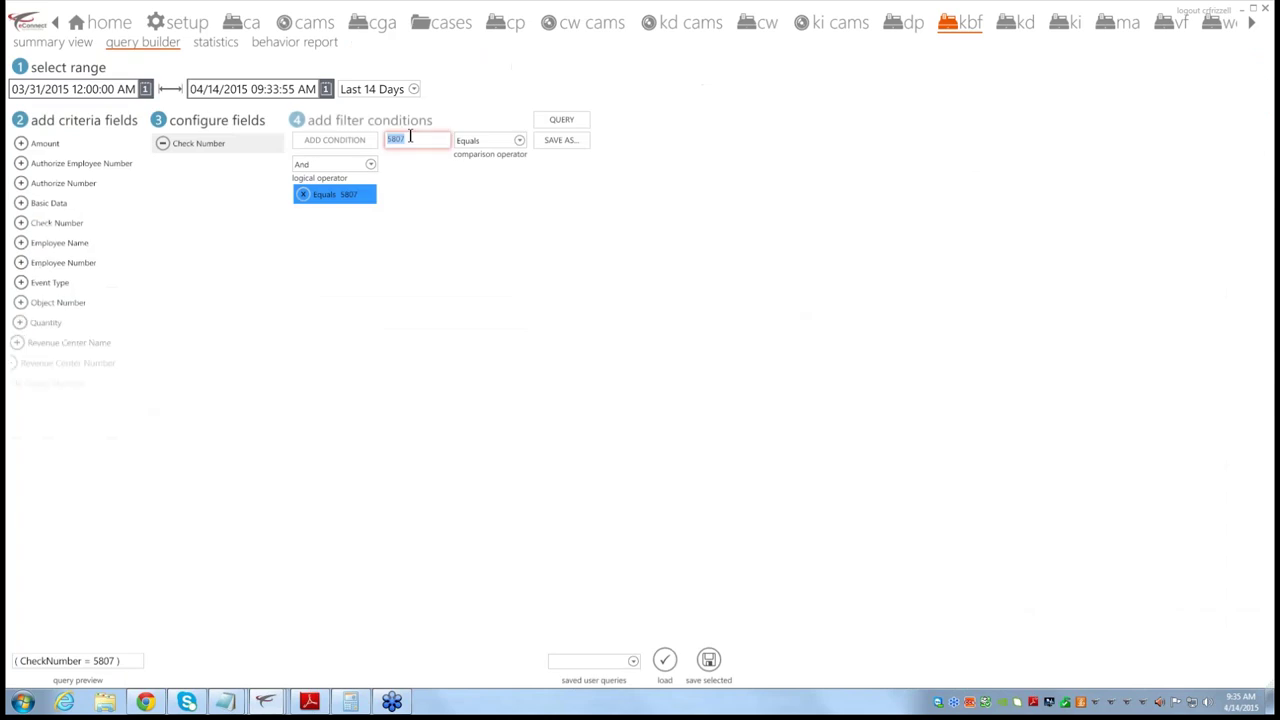
text(5)
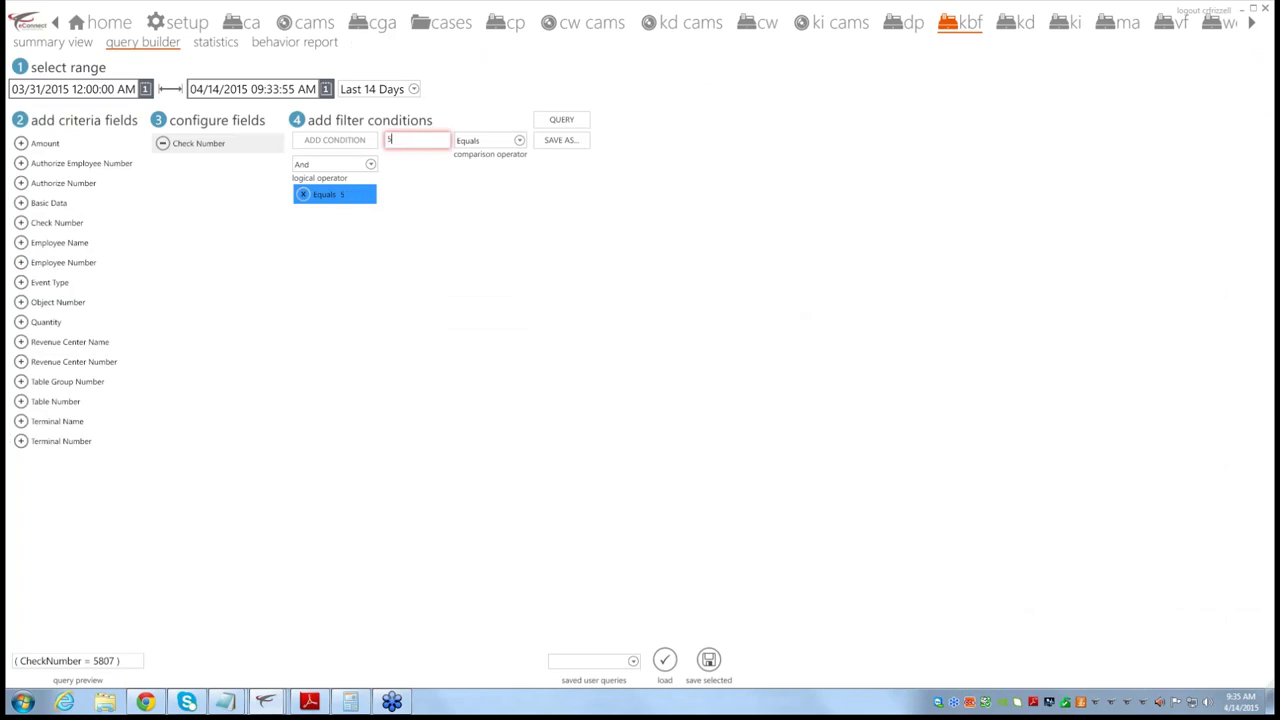
text(887)
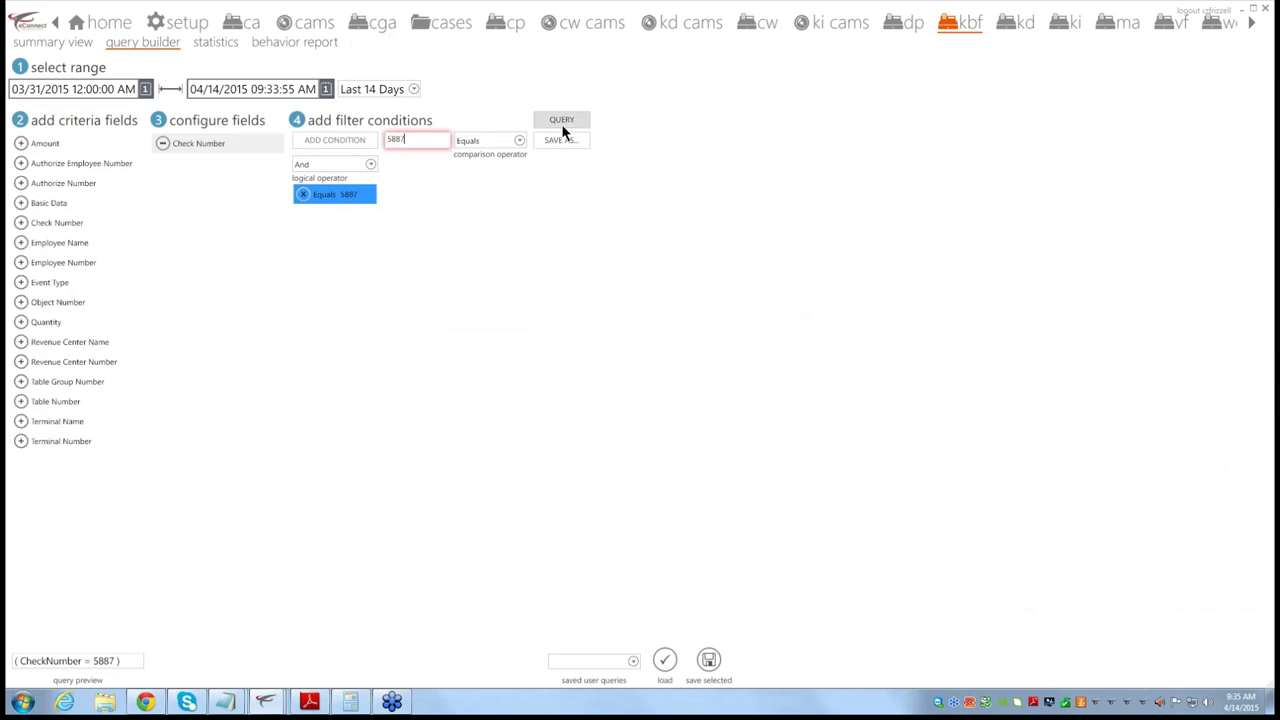
click(562, 122)
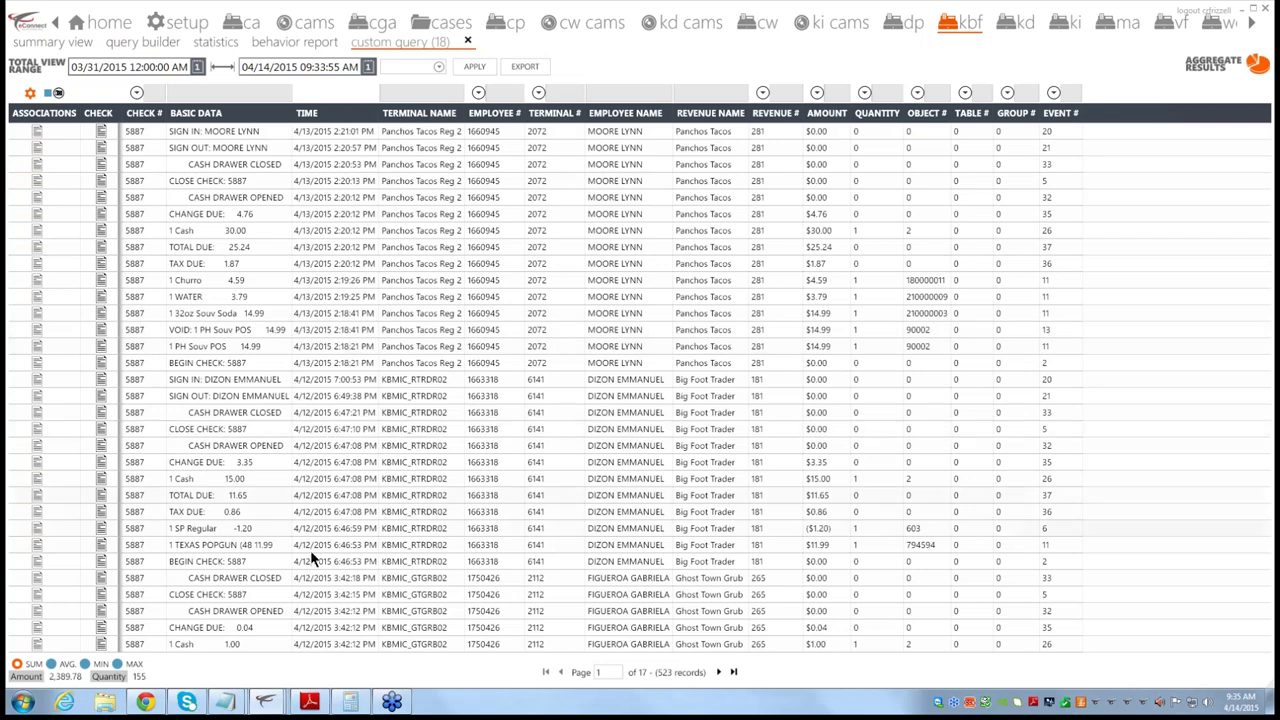
Step: Look through the first three pages of check 5887 results and close them
click(718, 672)
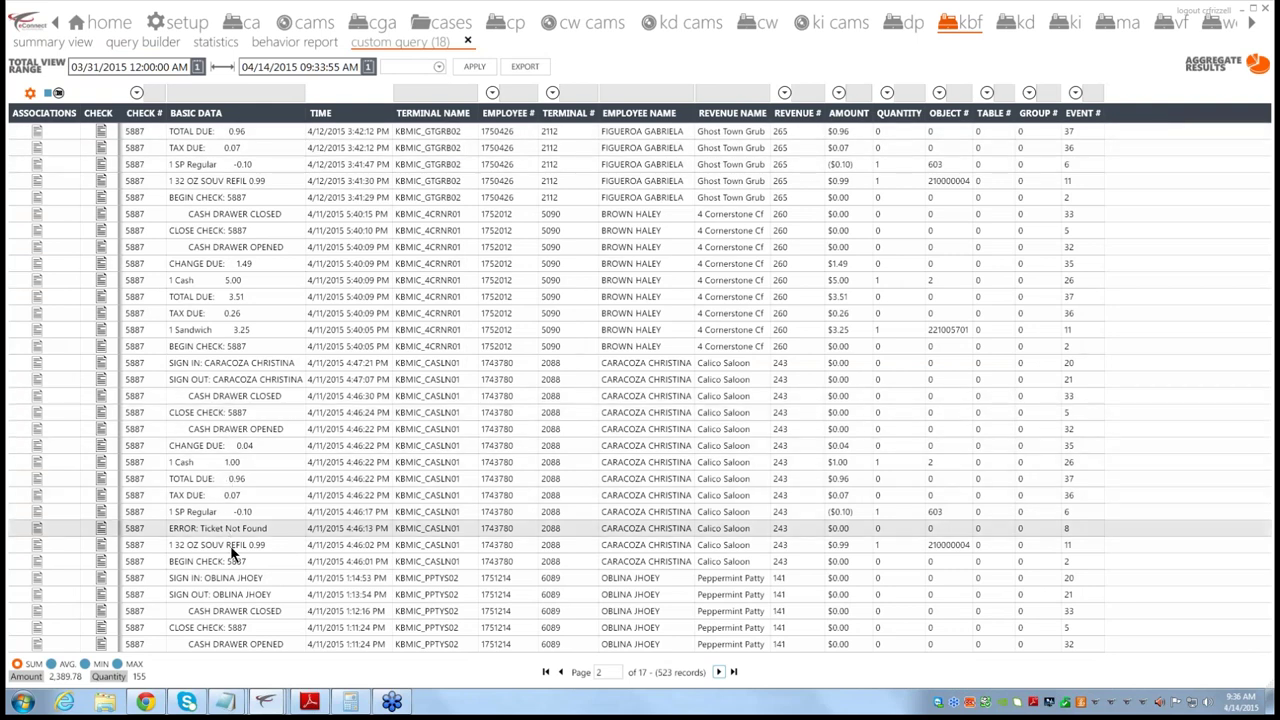
click(718, 672)
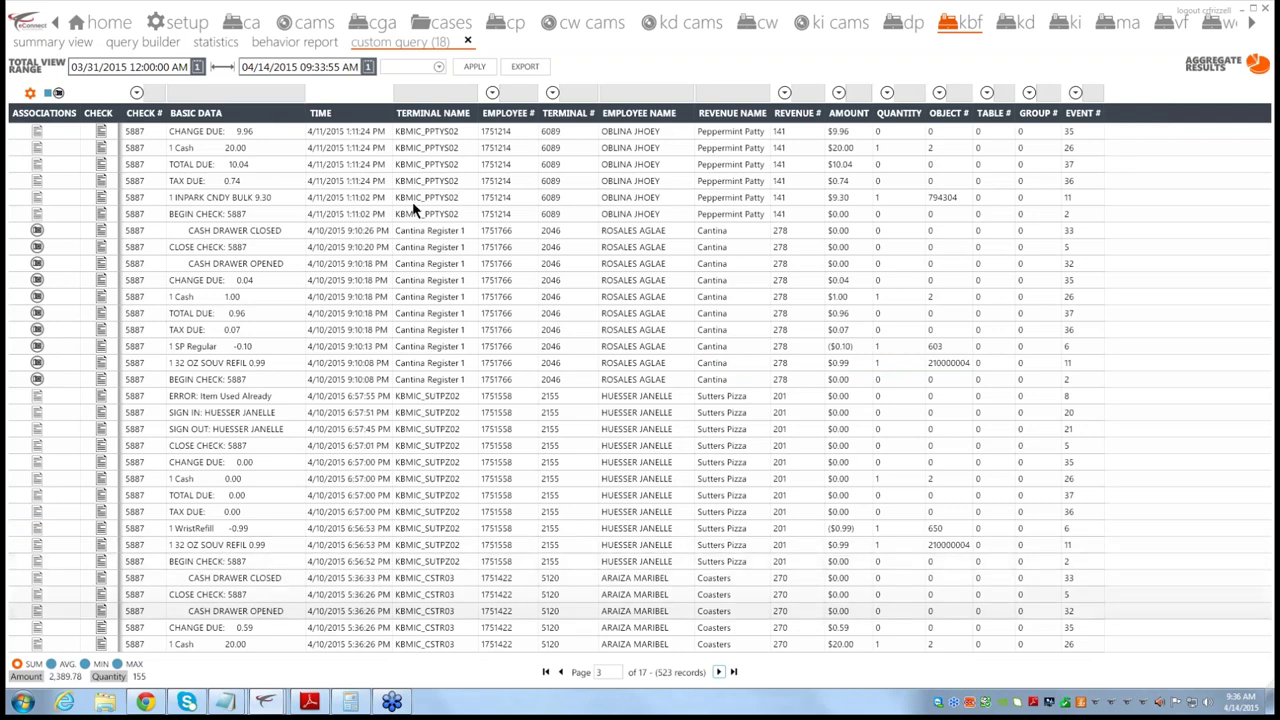
click(467, 41)
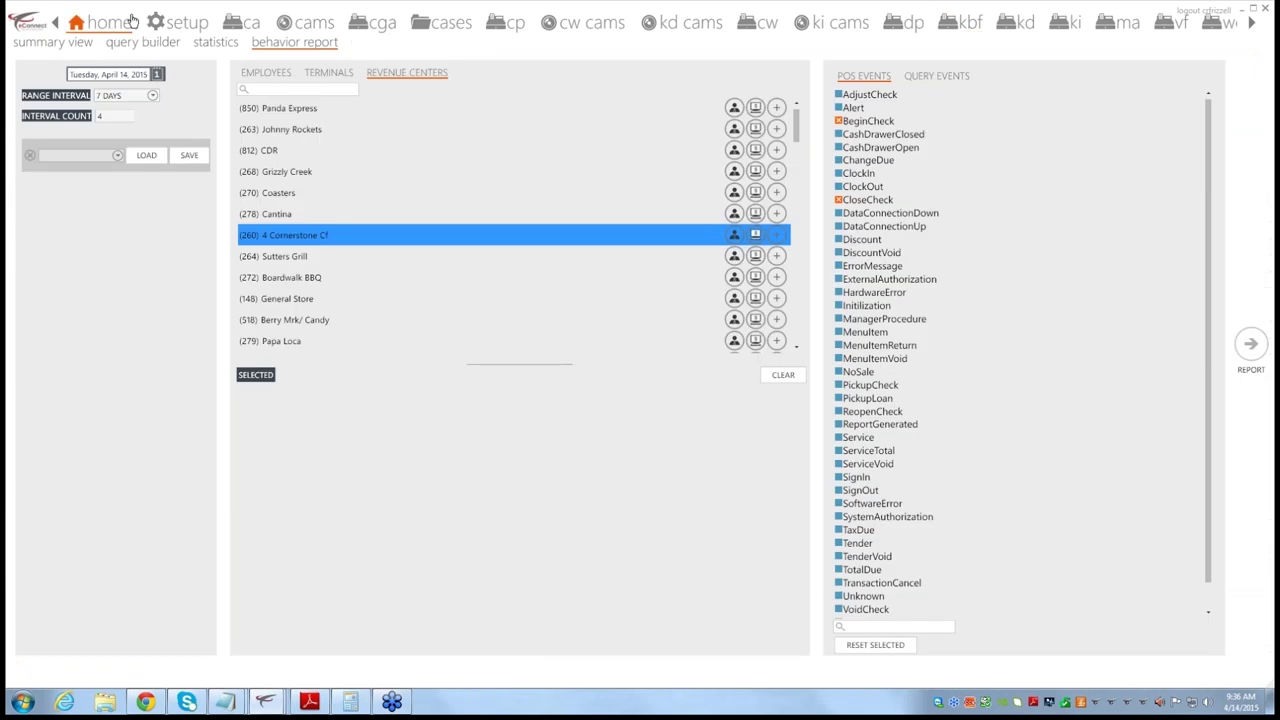
Step: Expand the Pending Review list on the home dashboard and look through the flagged entries of all sites
click(130, 22)
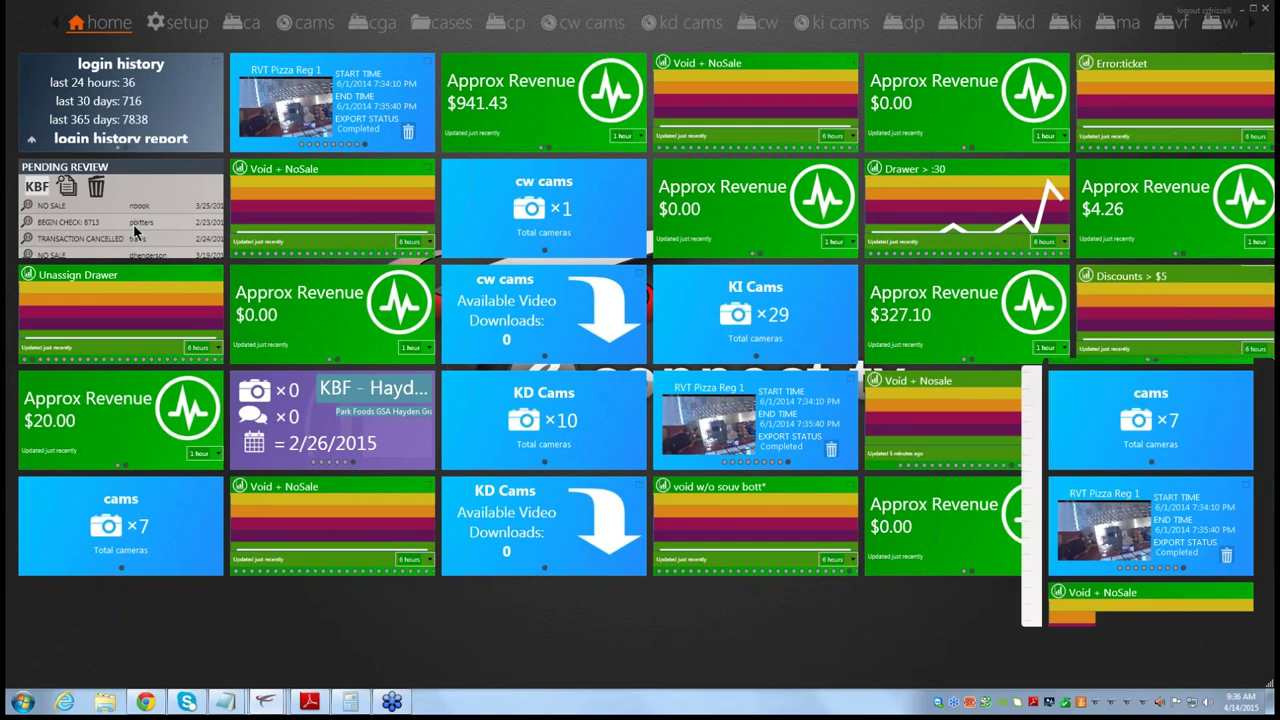
click(133, 224)
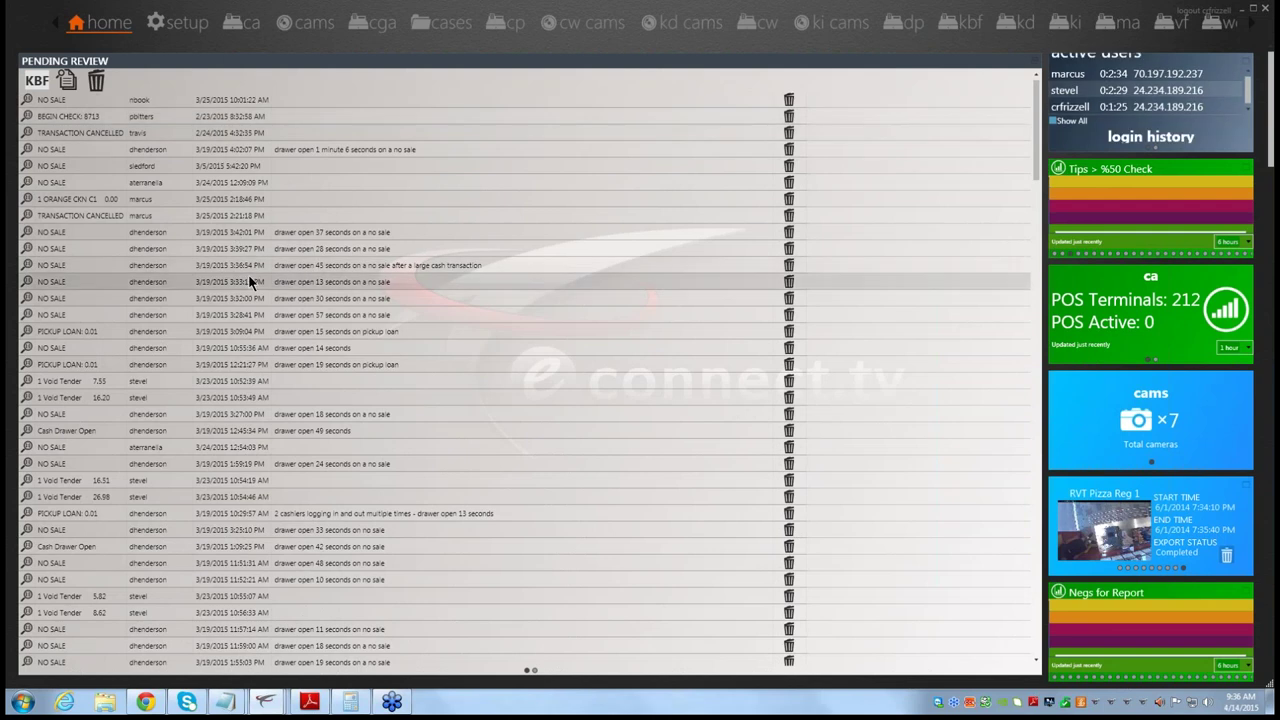
scroll(248, 282, down, 10)
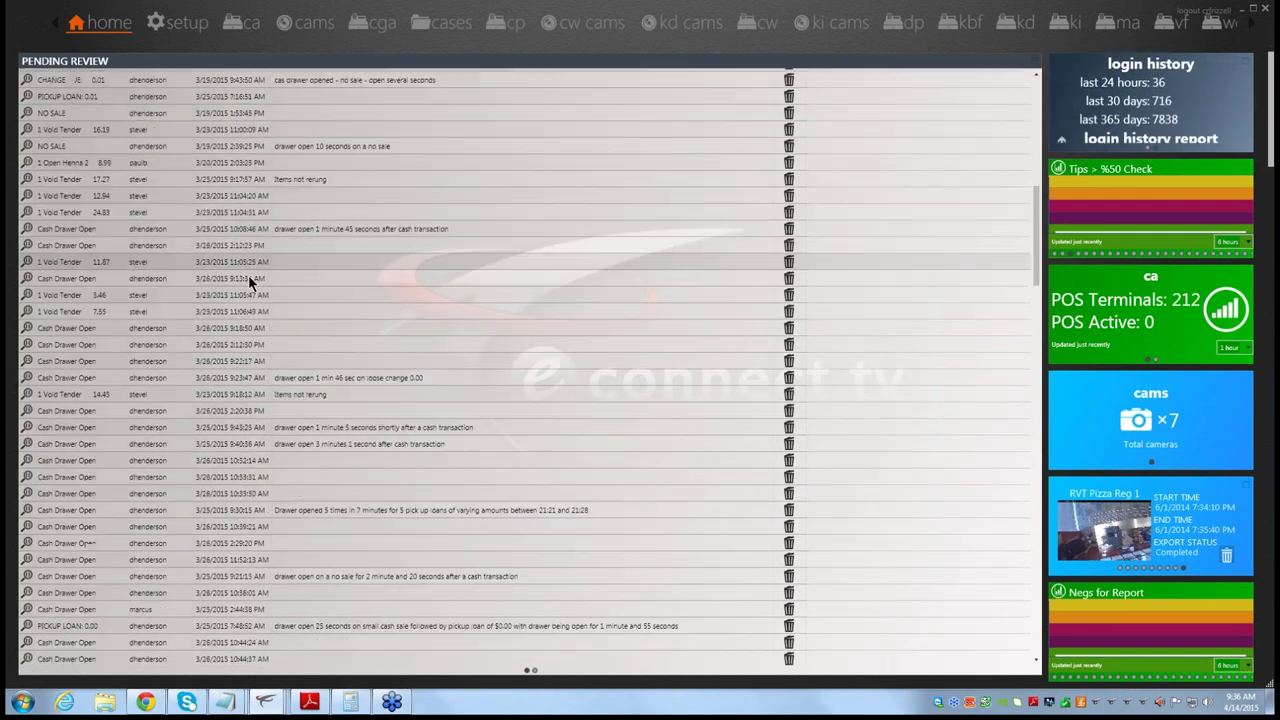
scroll(249, 281, down, 2)
scroll(253, 284, down, 15)
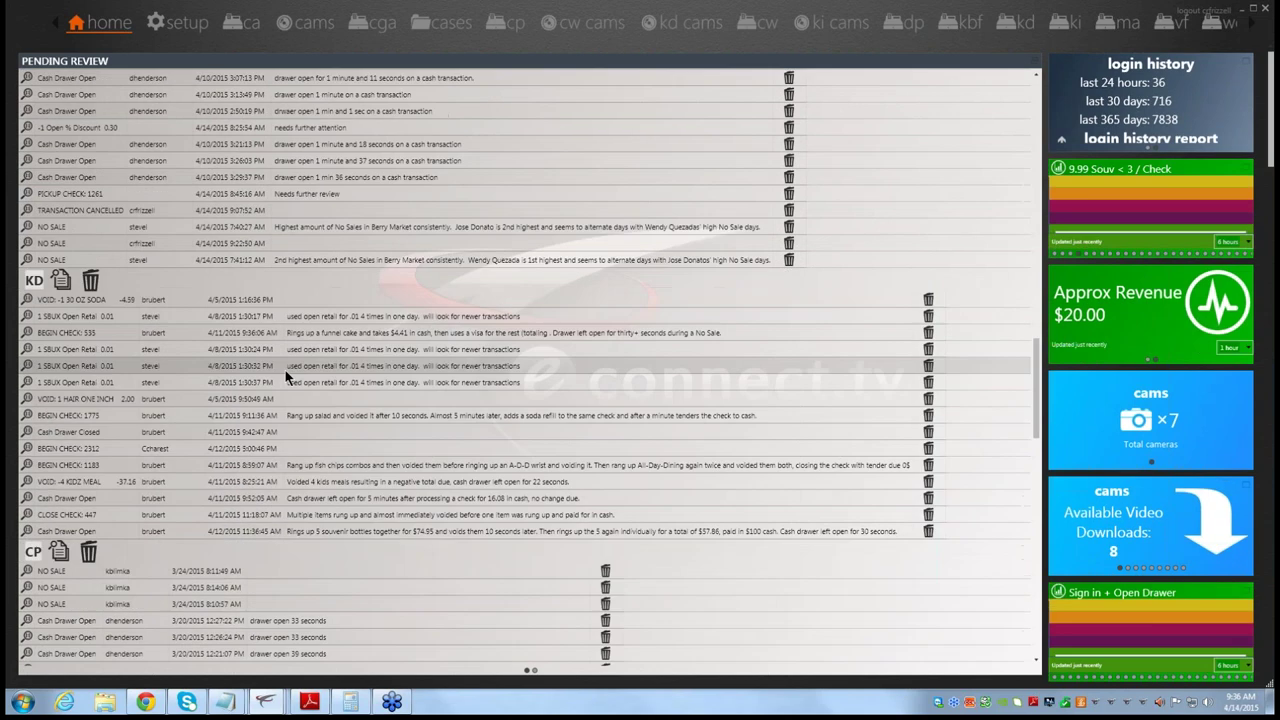
scroll(454, 471, down, 3)
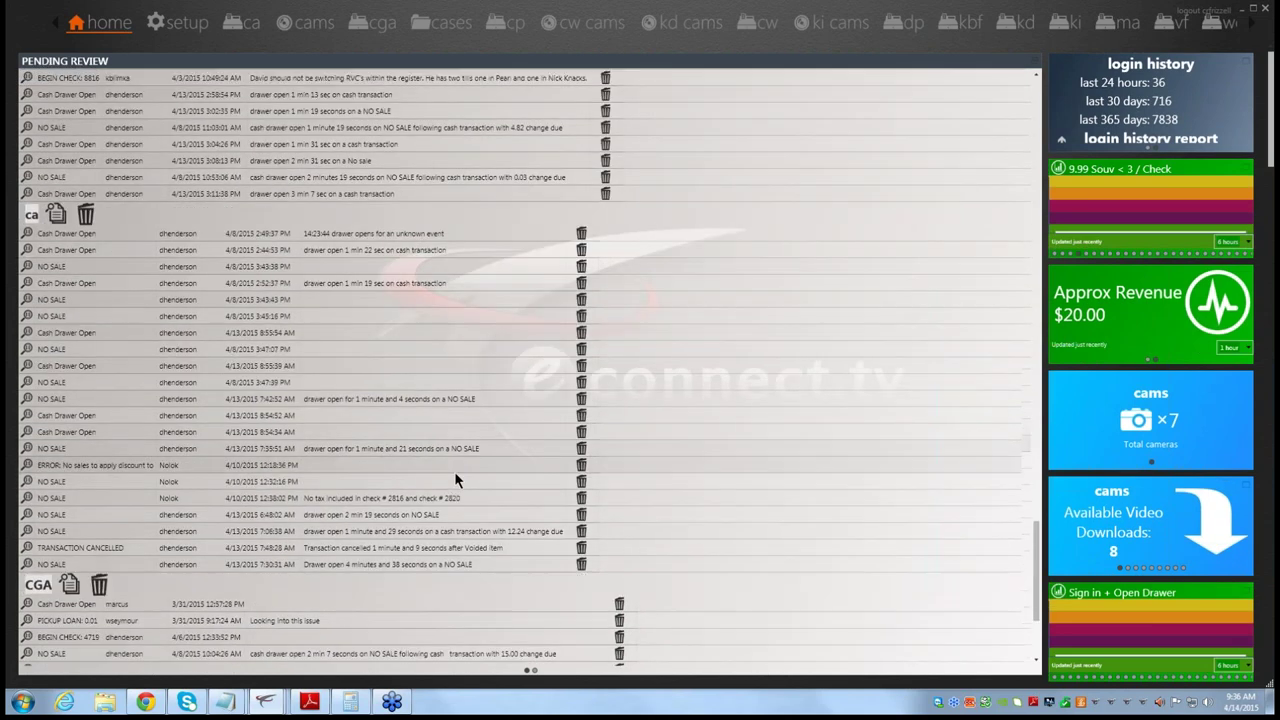
scroll(873, 425, up, 6)
scroll(873, 425, up, 15)
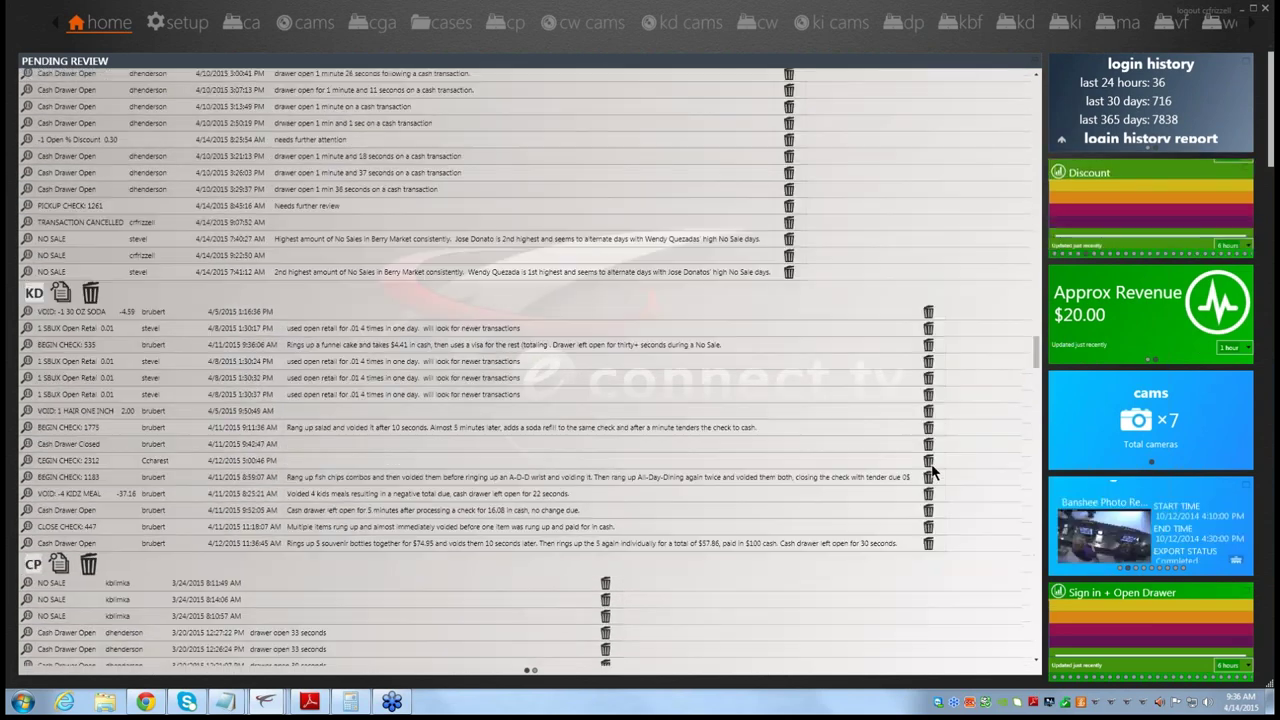
scroll(931, 472, up, 3)
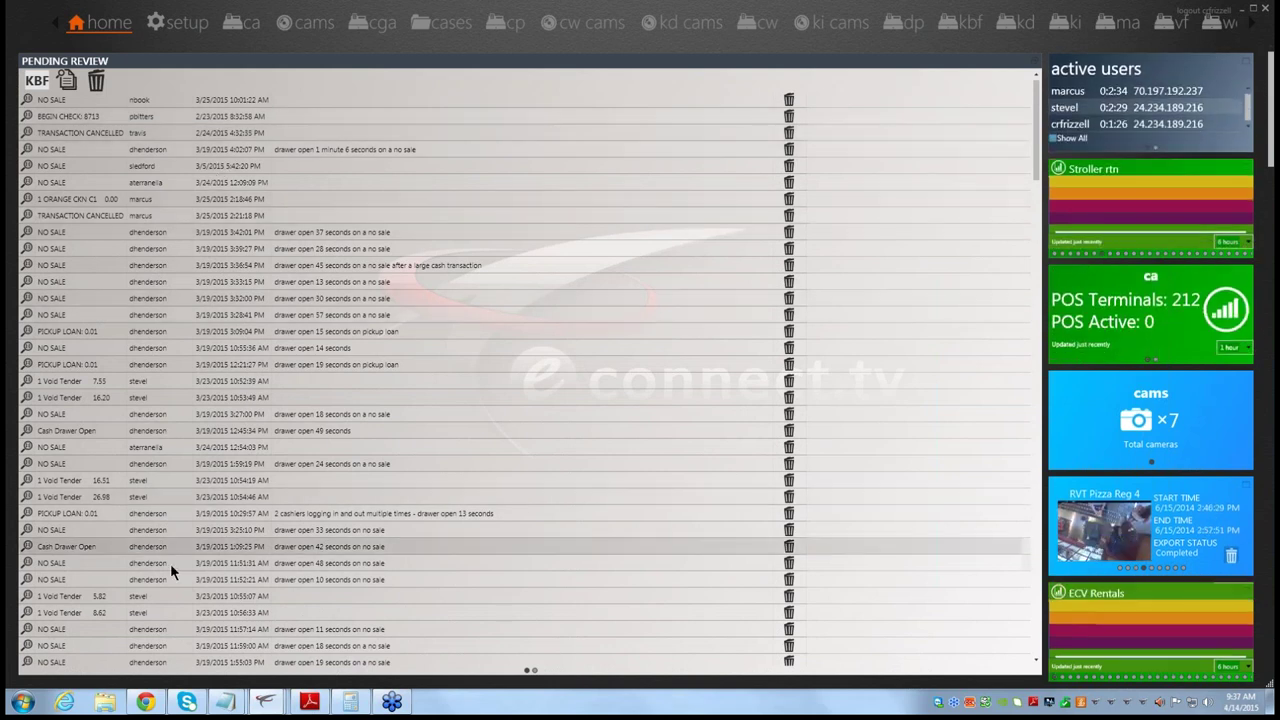
Step: Find the flagged -1 Open % Discount 0.30 entry in the KBF pending review items and open its record
scroll(170, 563, down, 4)
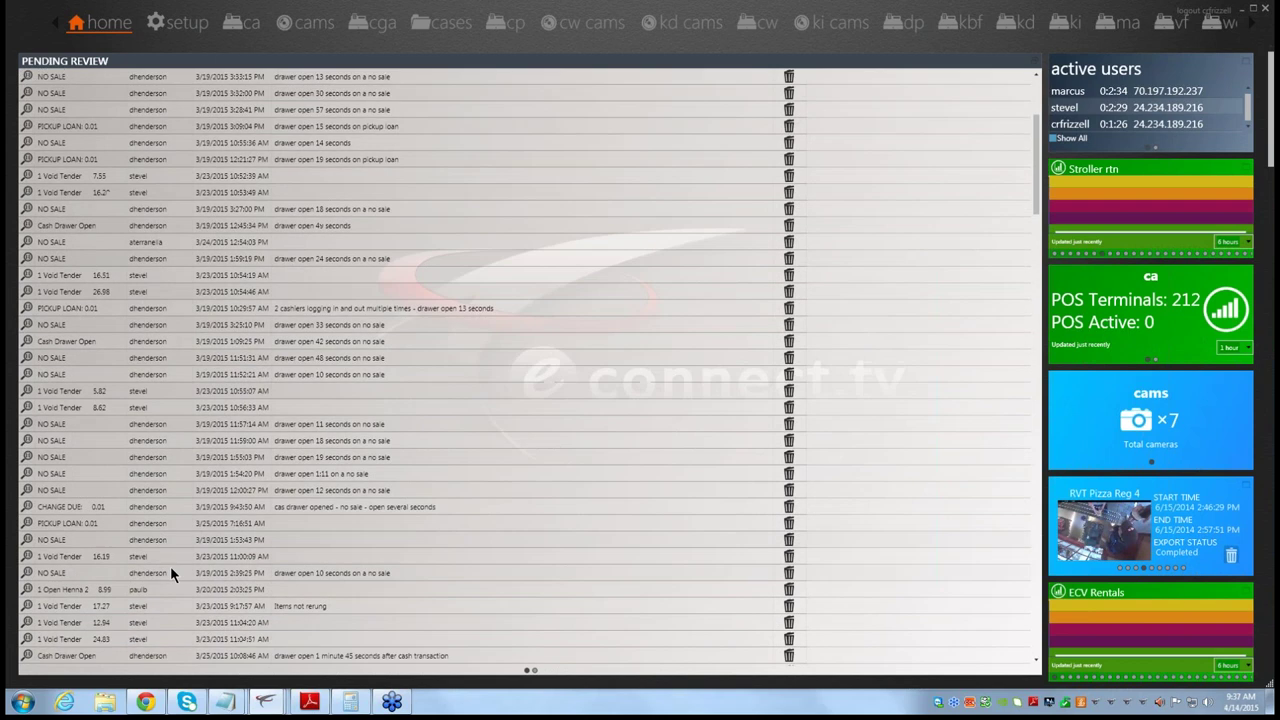
scroll(170, 566, down, 4)
scroll(171, 568, down, 4)
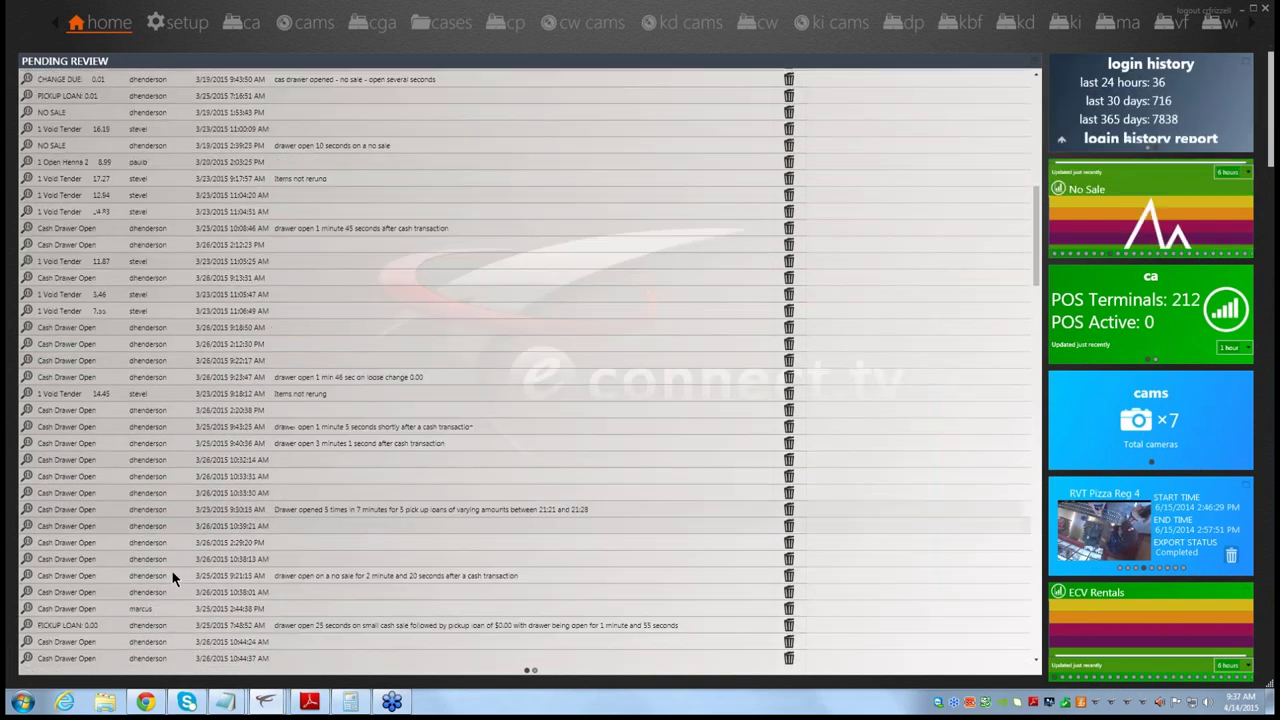
scroll(171, 569, down, 2)
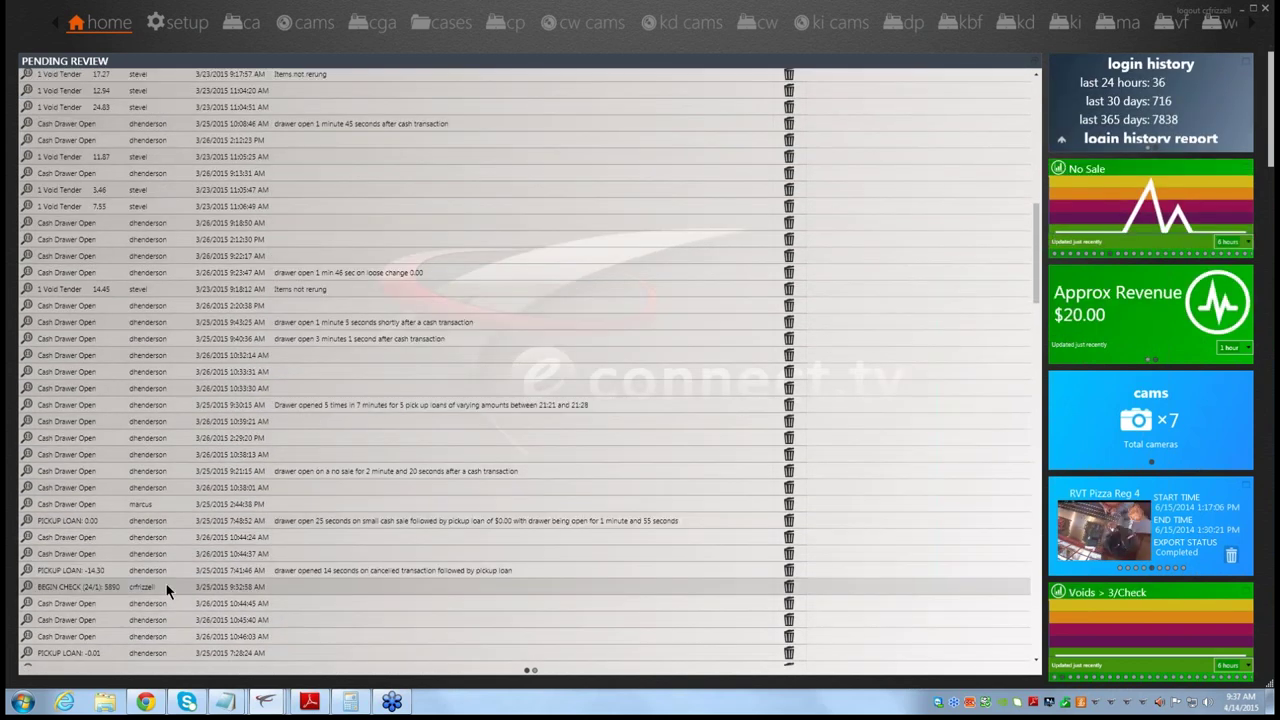
scroll(166, 585, down, 1)
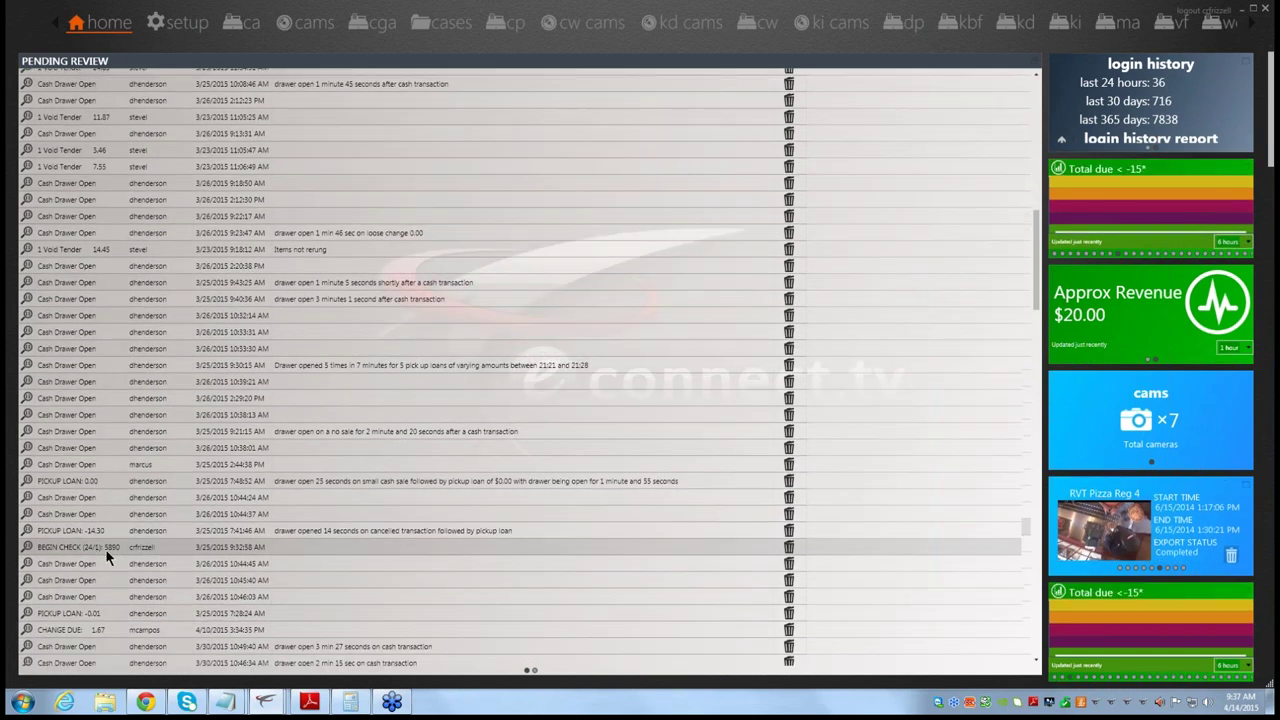
scroll(110, 560, down, 6)
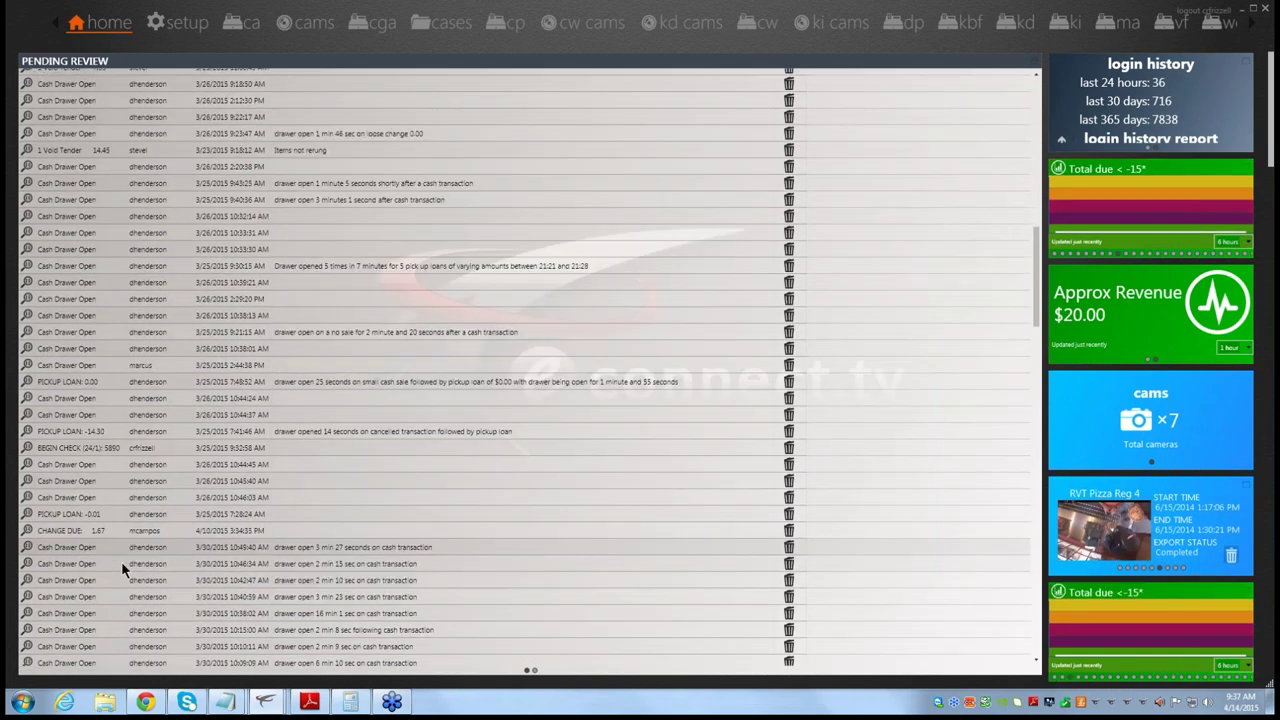
scroll(122, 563, down, 2)
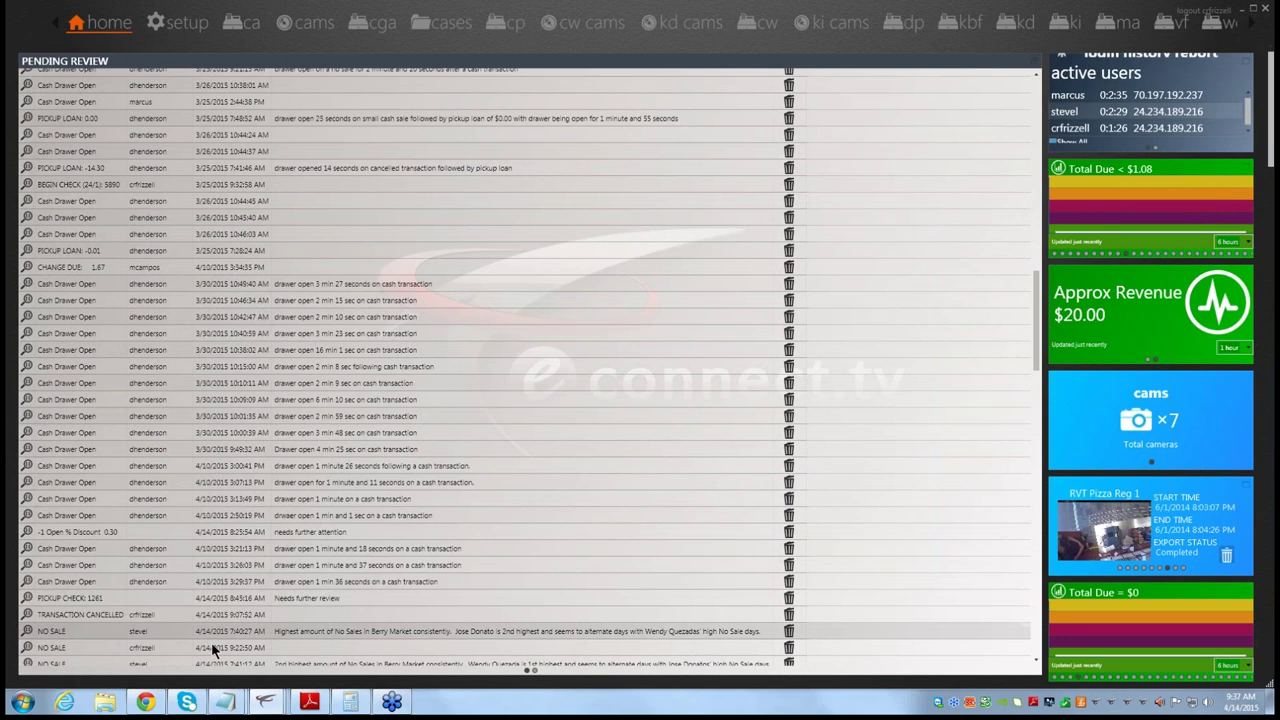
scroll(211, 645, down, 3)
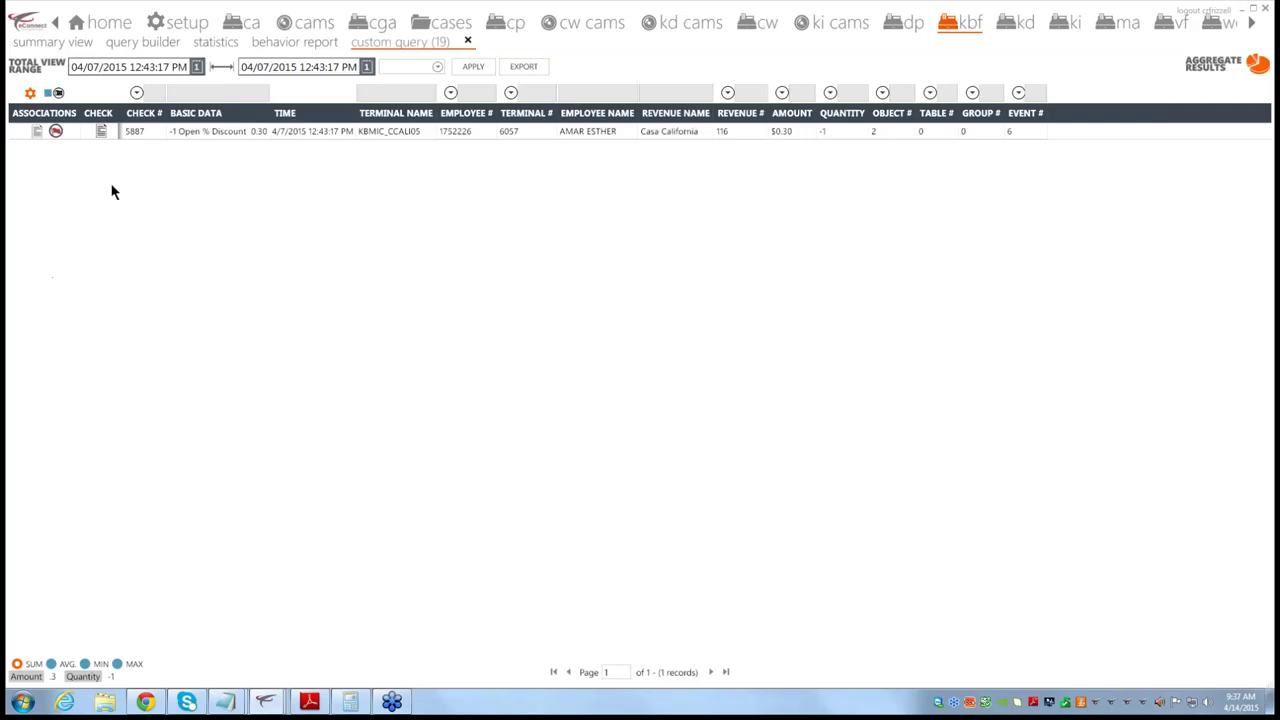
Step: Open the check summary of the discount record and change the record's flag to green with the comment "ok"
click(103, 133)
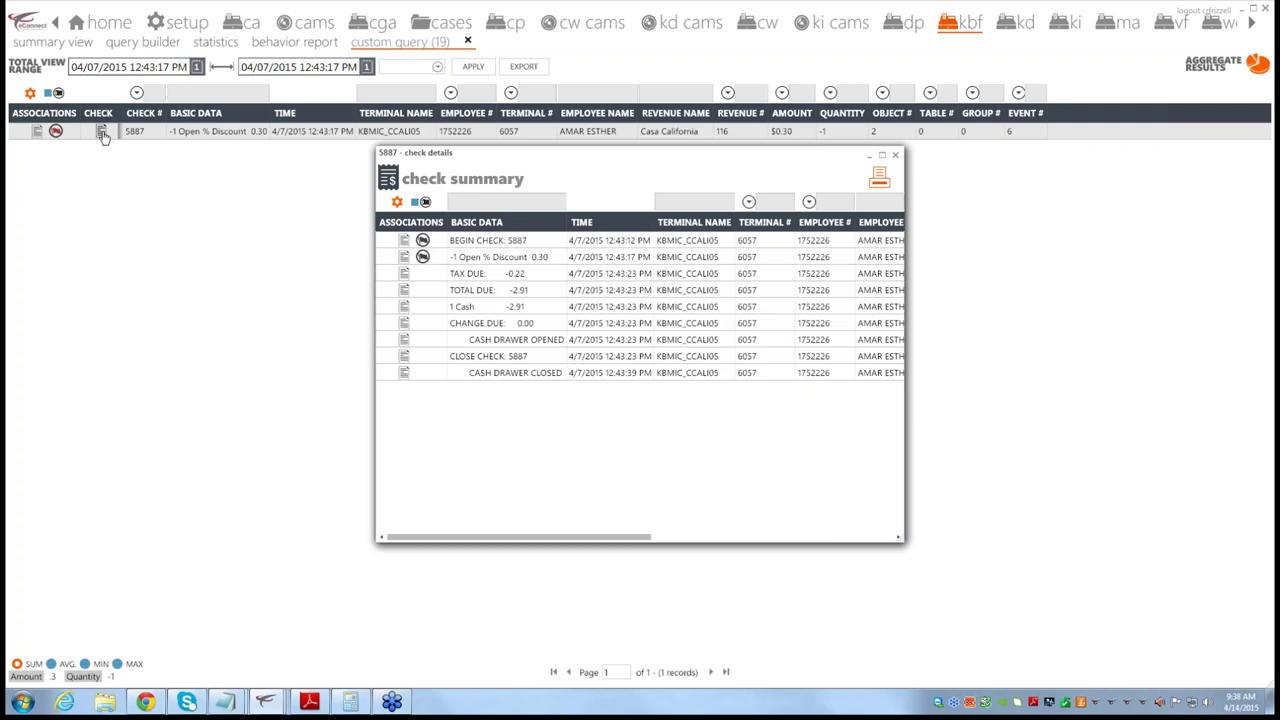
click(102, 134)
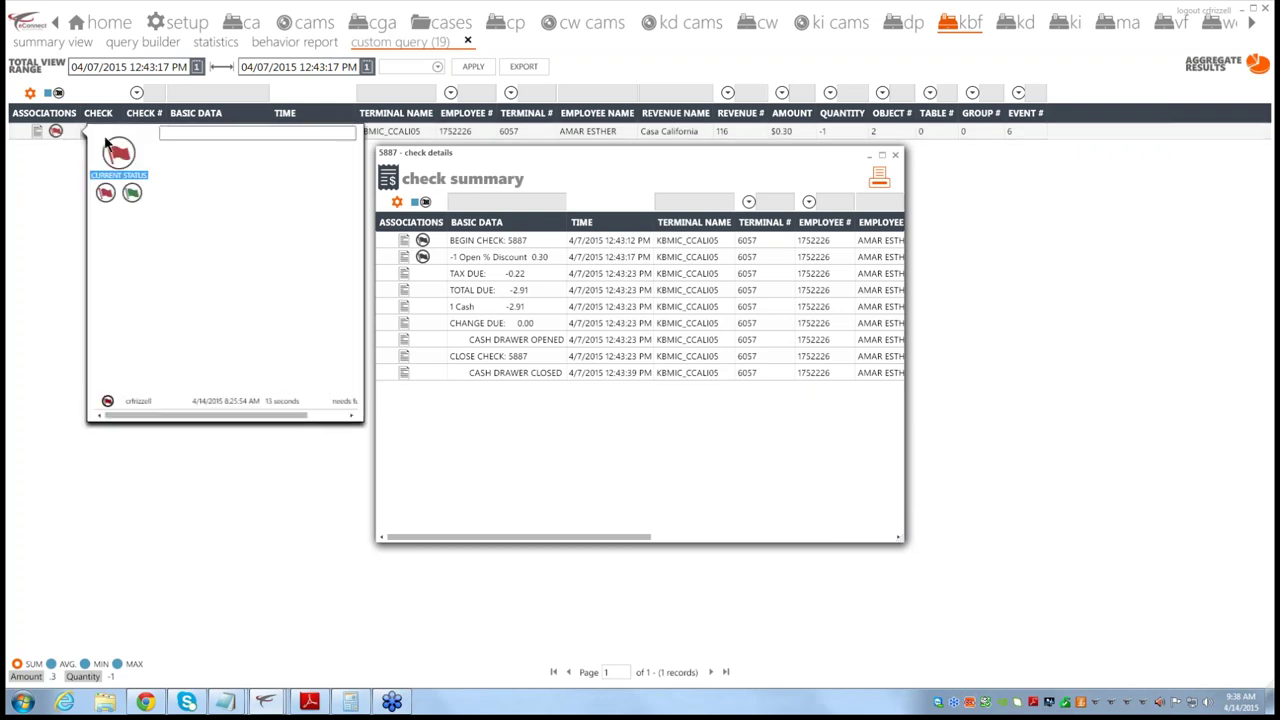
click(132, 193)
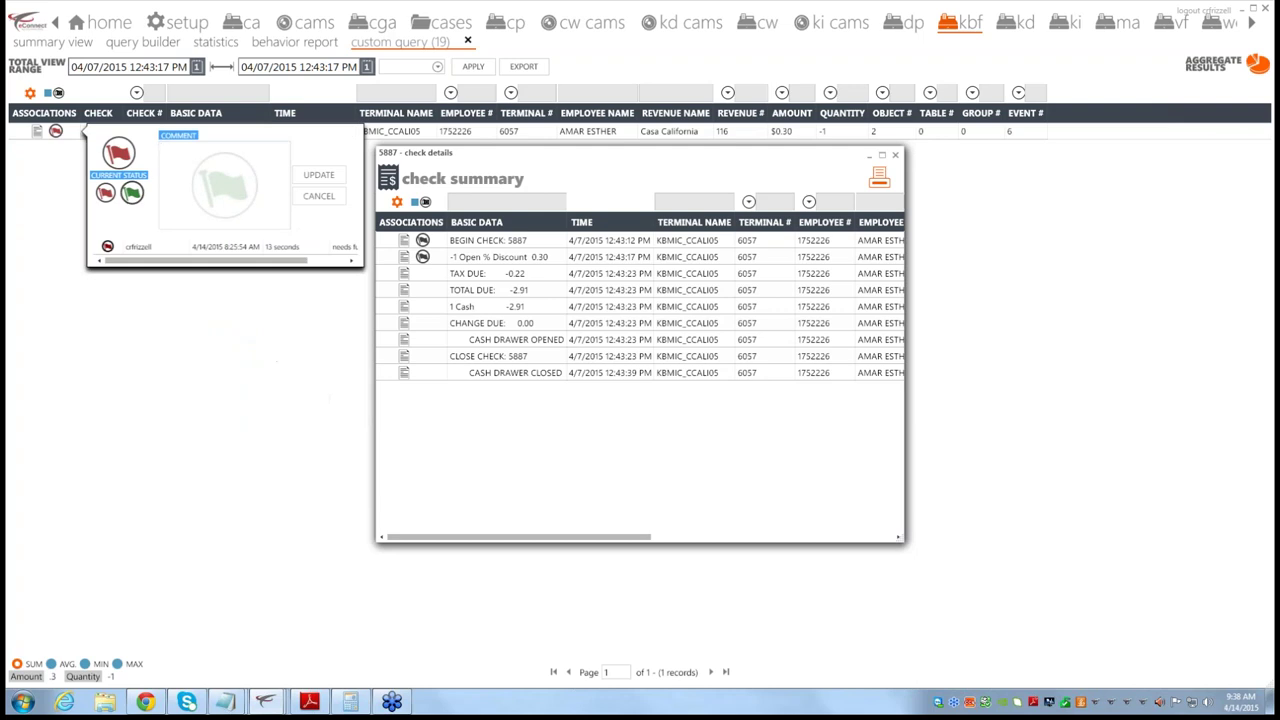
text(ok)
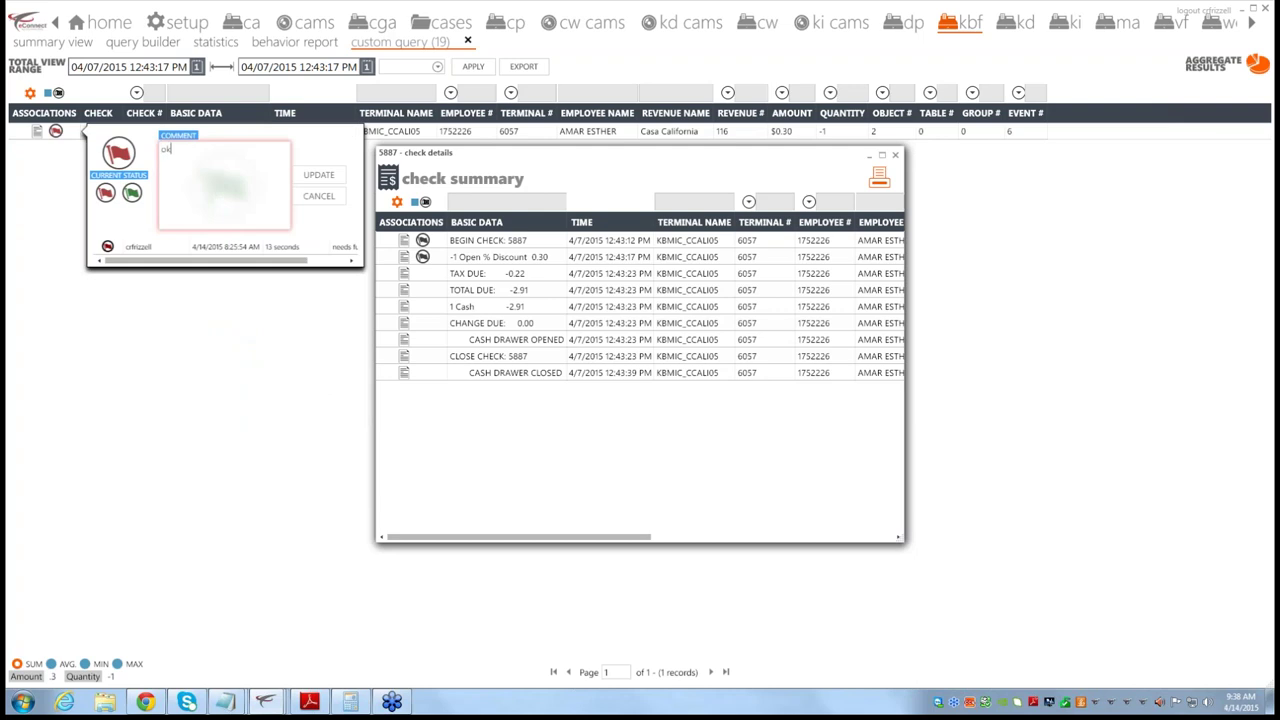
click(318, 176)
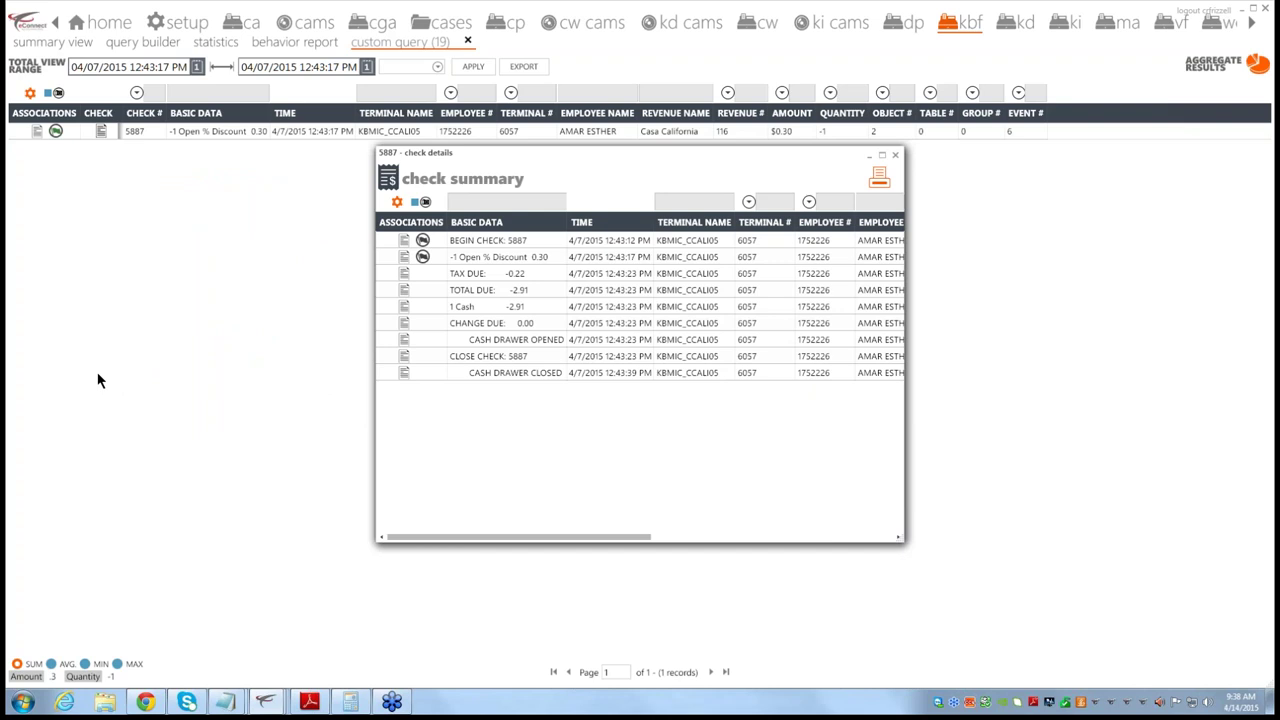
Step: Change the discount record's flag to red with the comment "needs further review" and close its check summary
mouse_move(66, 131)
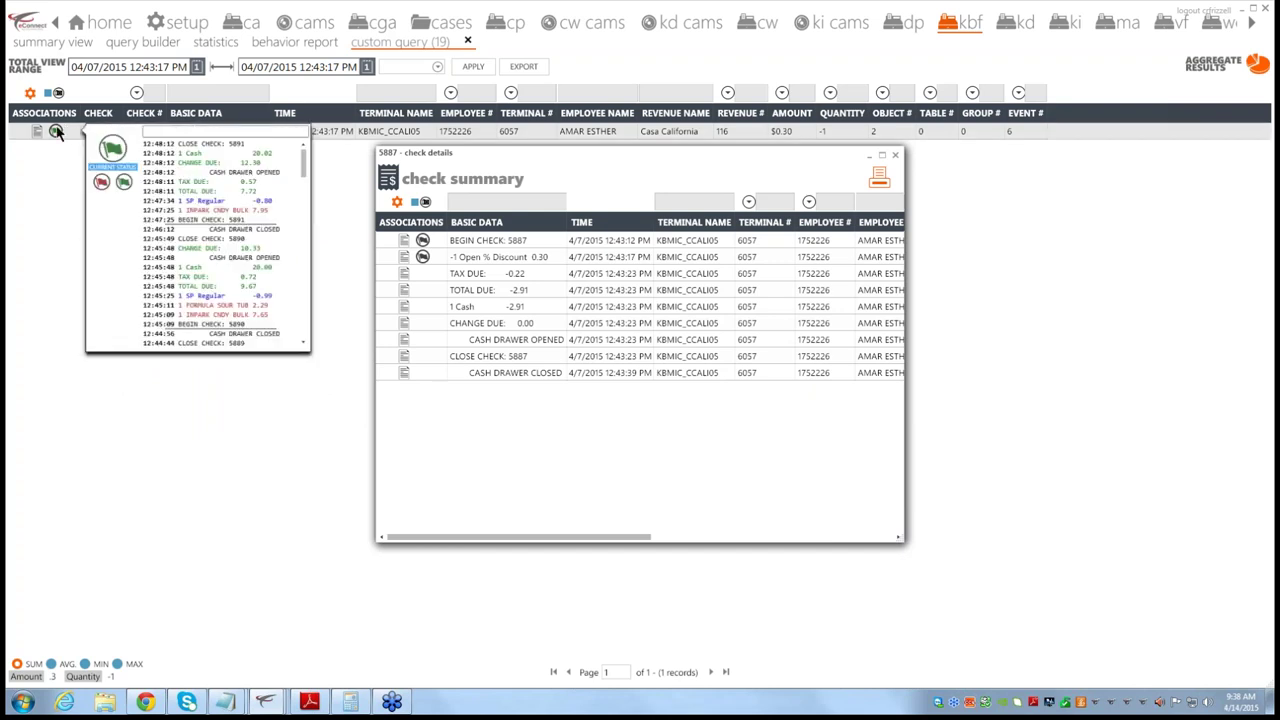
click(105, 192)
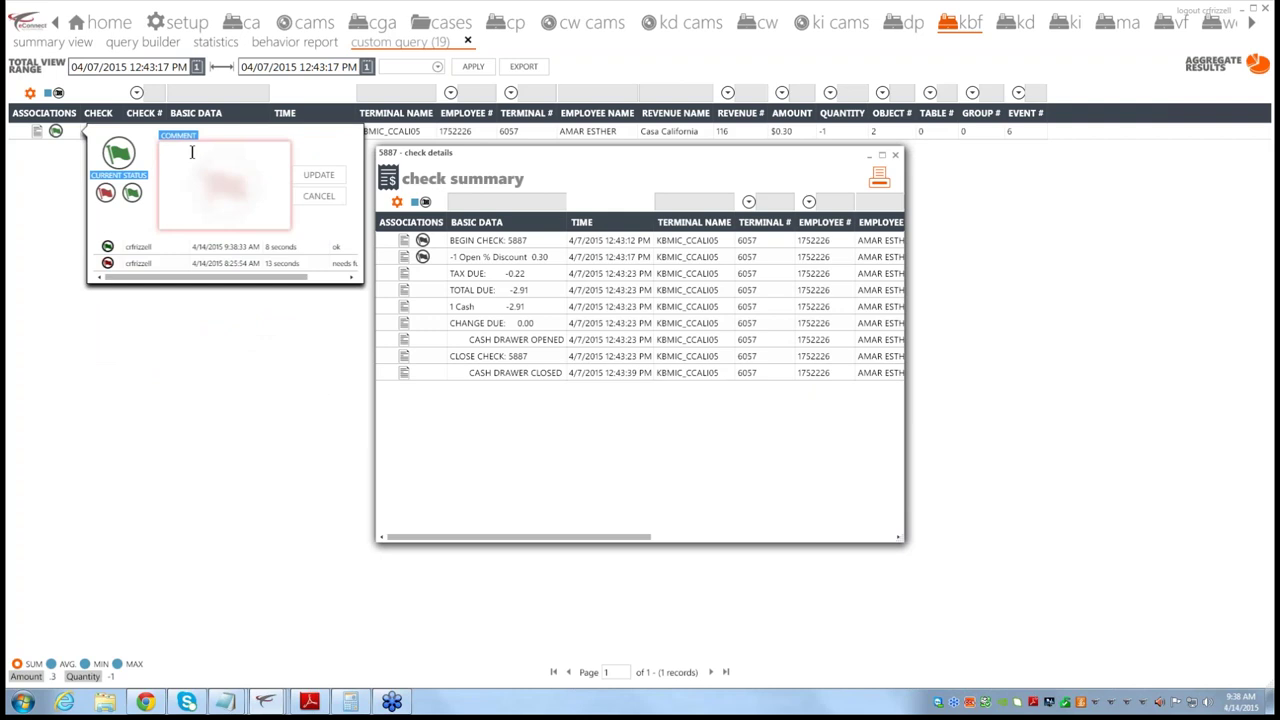
text(needs further review)
click(308, 174)
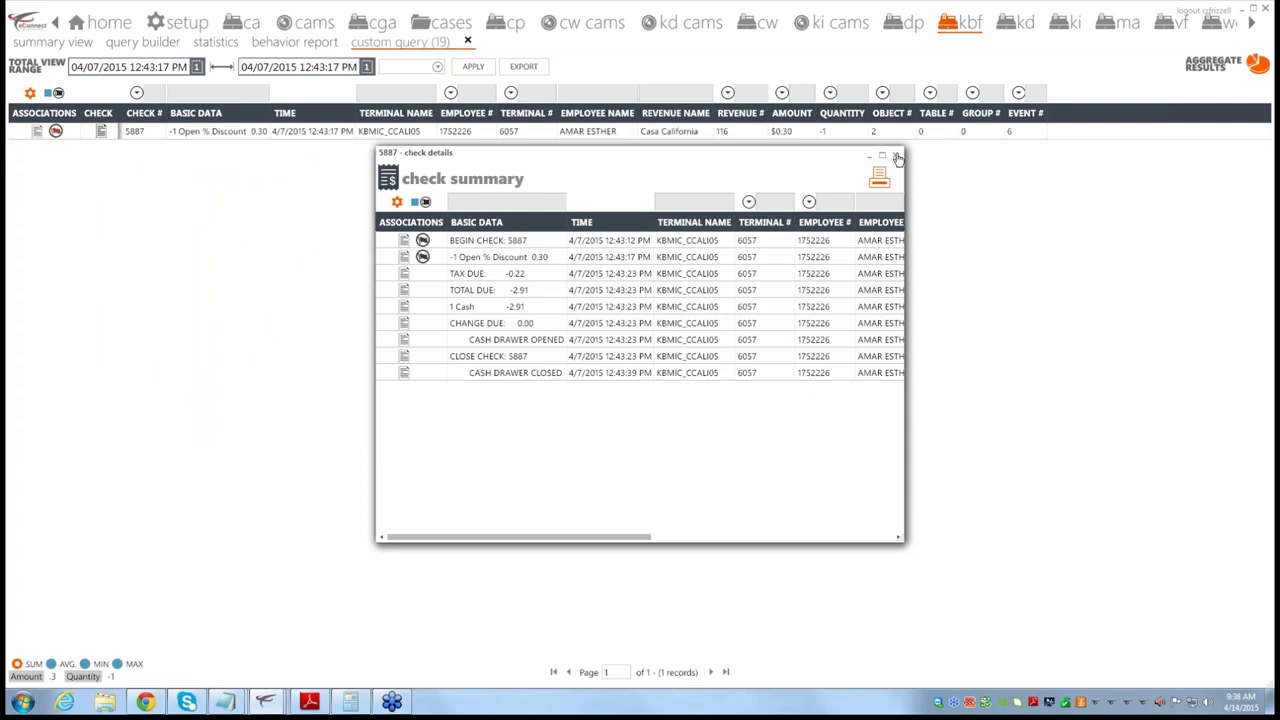
click(894, 157)
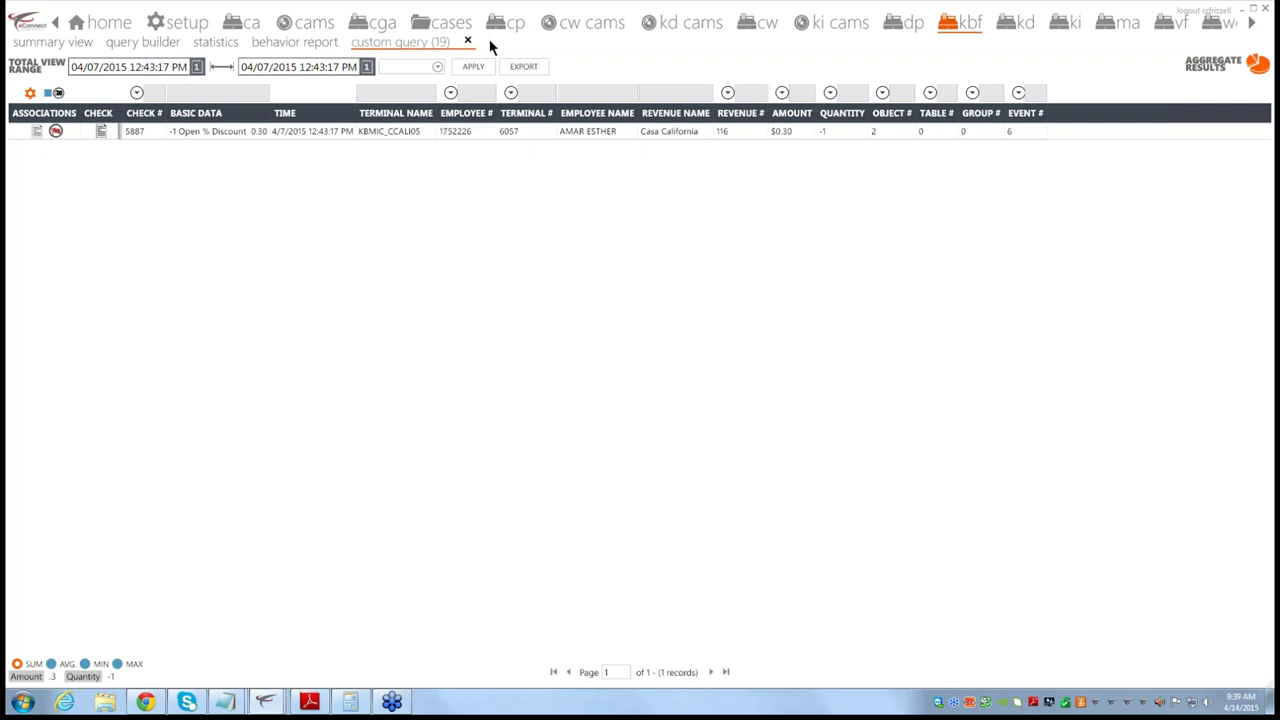
Step: Replace the discounts all graph with the pickup check graph in the summary view and open the 4/14/2015 records
click(85, 46)
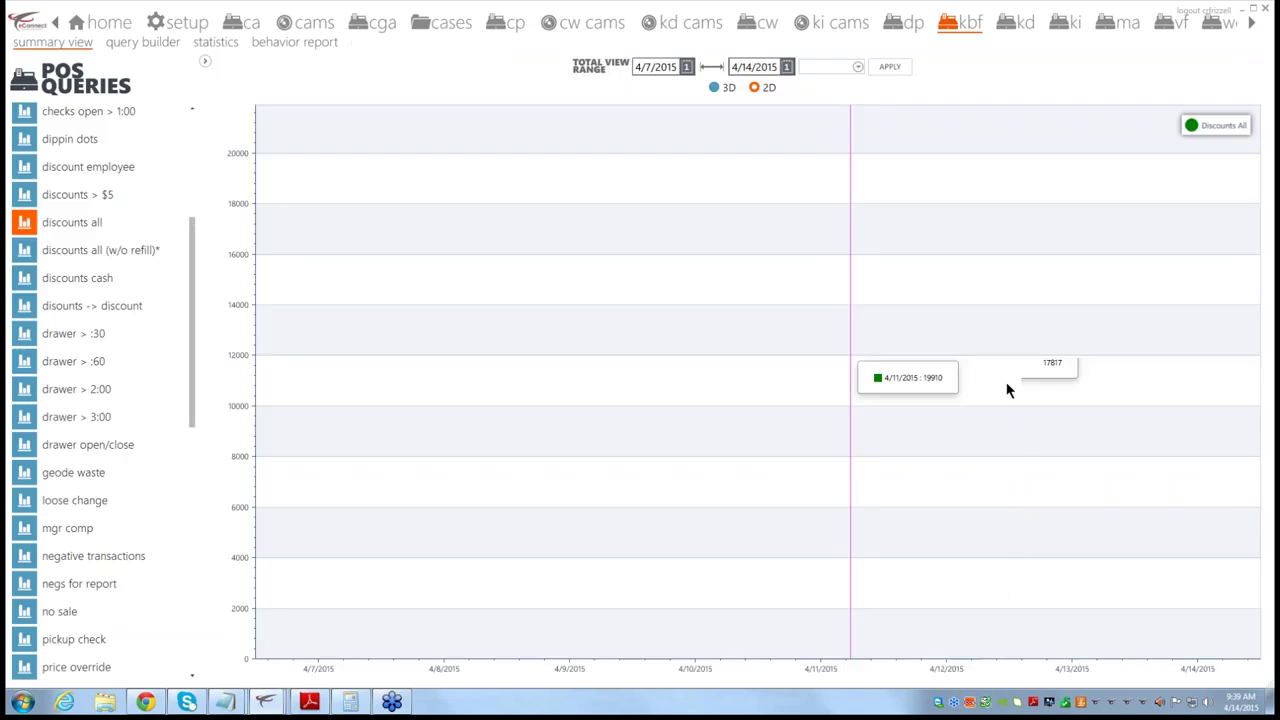
click(100, 226)
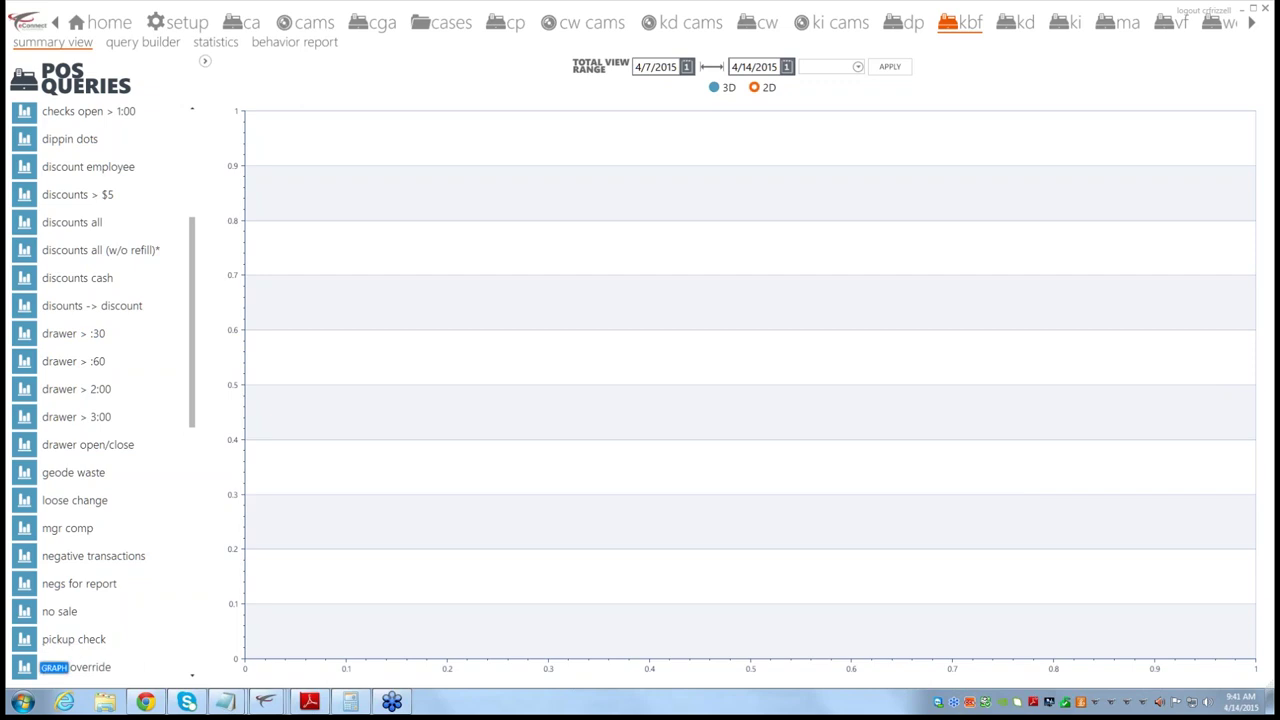
click(24, 639)
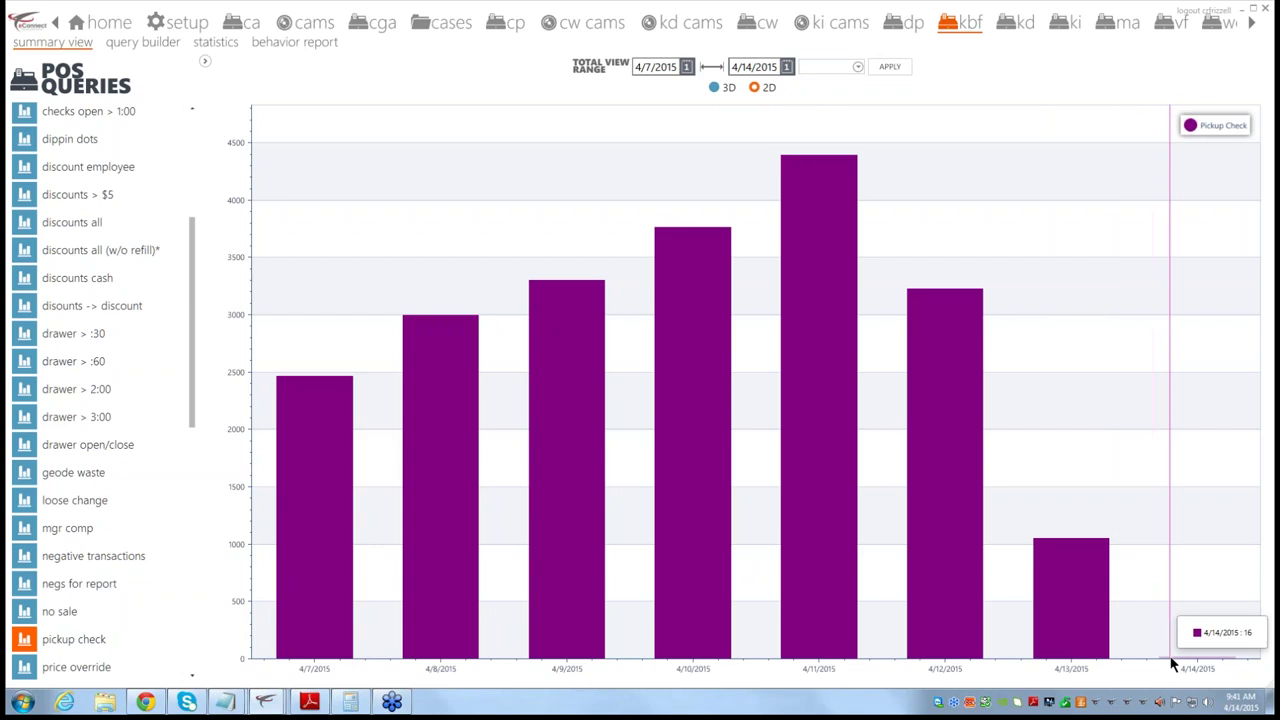
click(1170, 660)
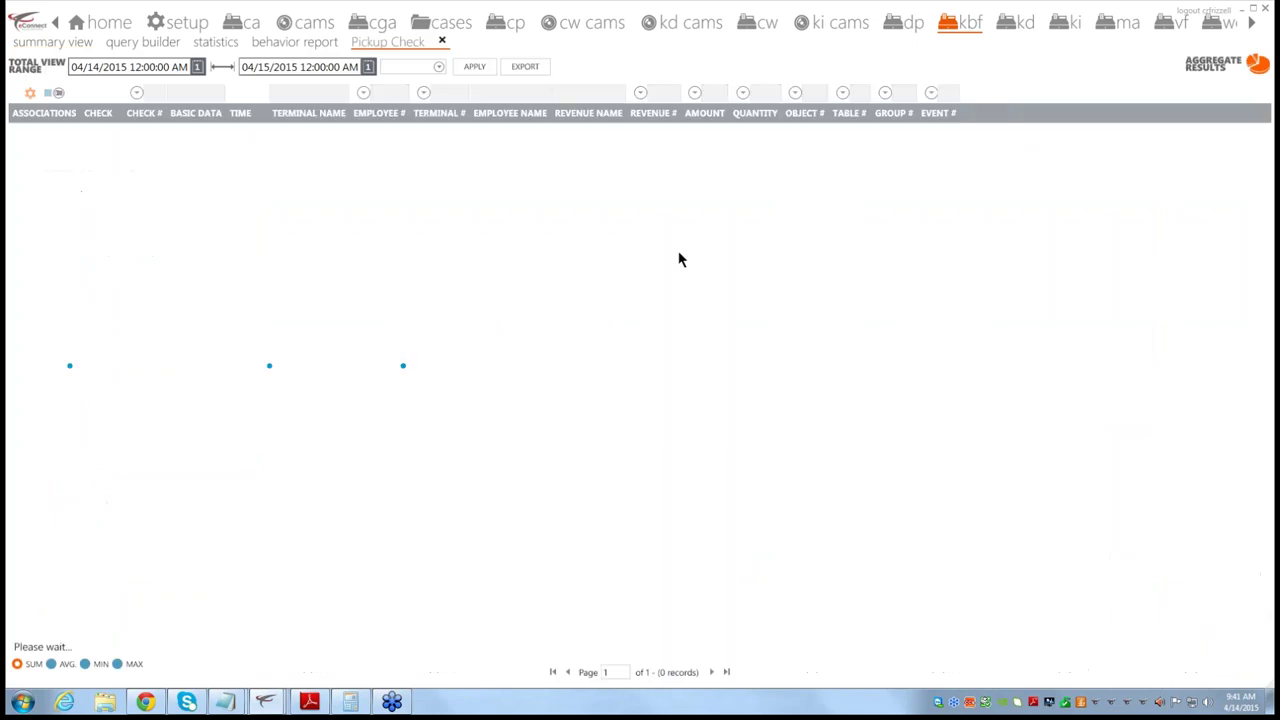
Step: Set the pickup check range to Last 7 Days, aggregate by Revenue Center, and open the Snoopy's HQ records
click(438, 66)
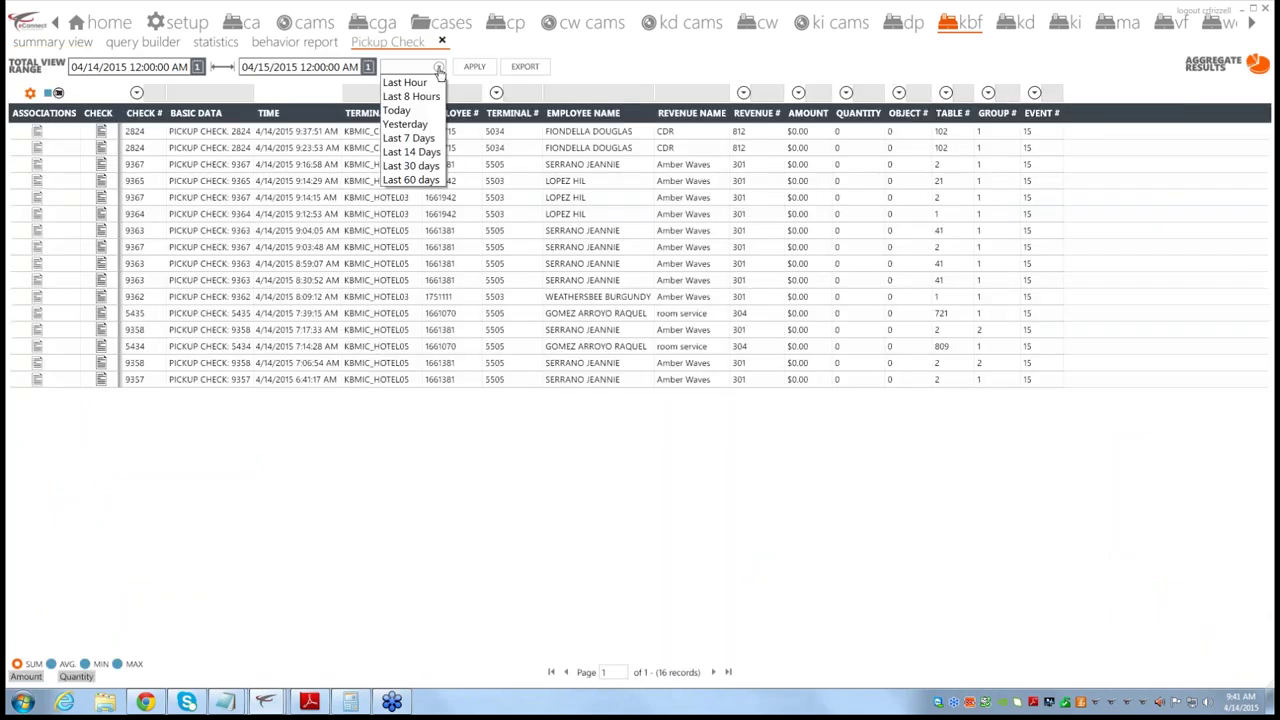
click(428, 143)
click(478, 67)
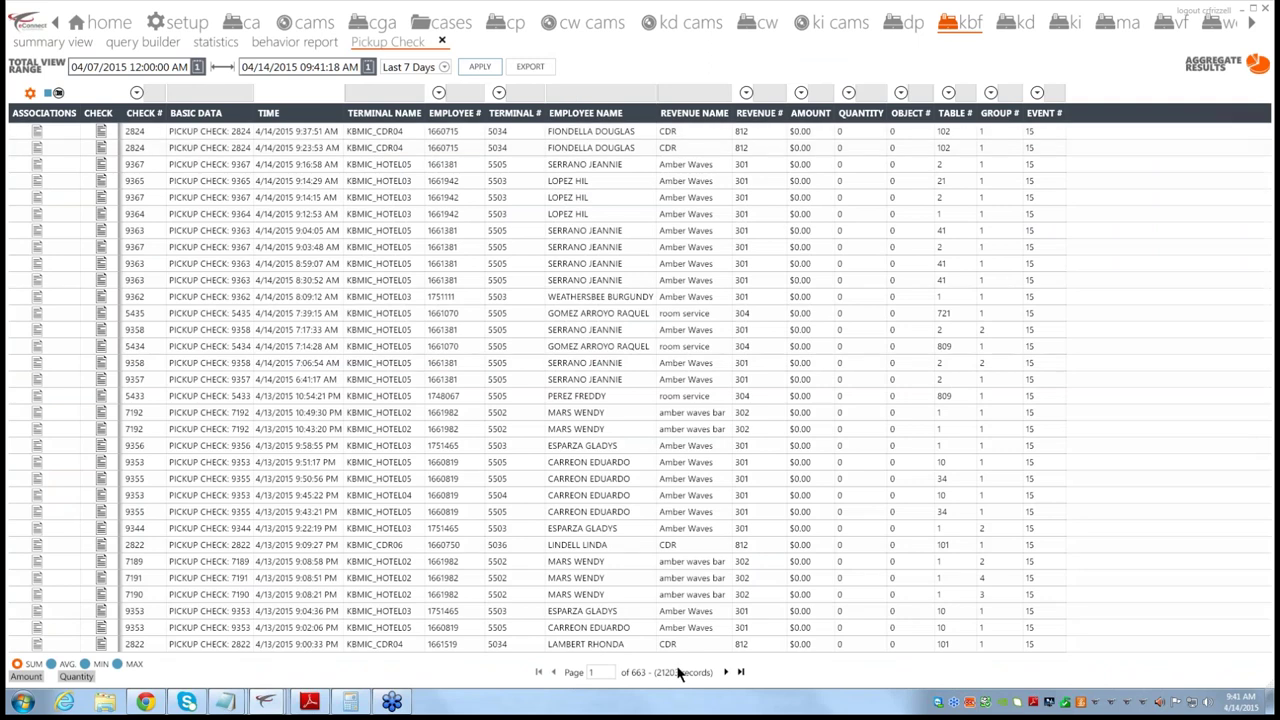
click(1207, 73)
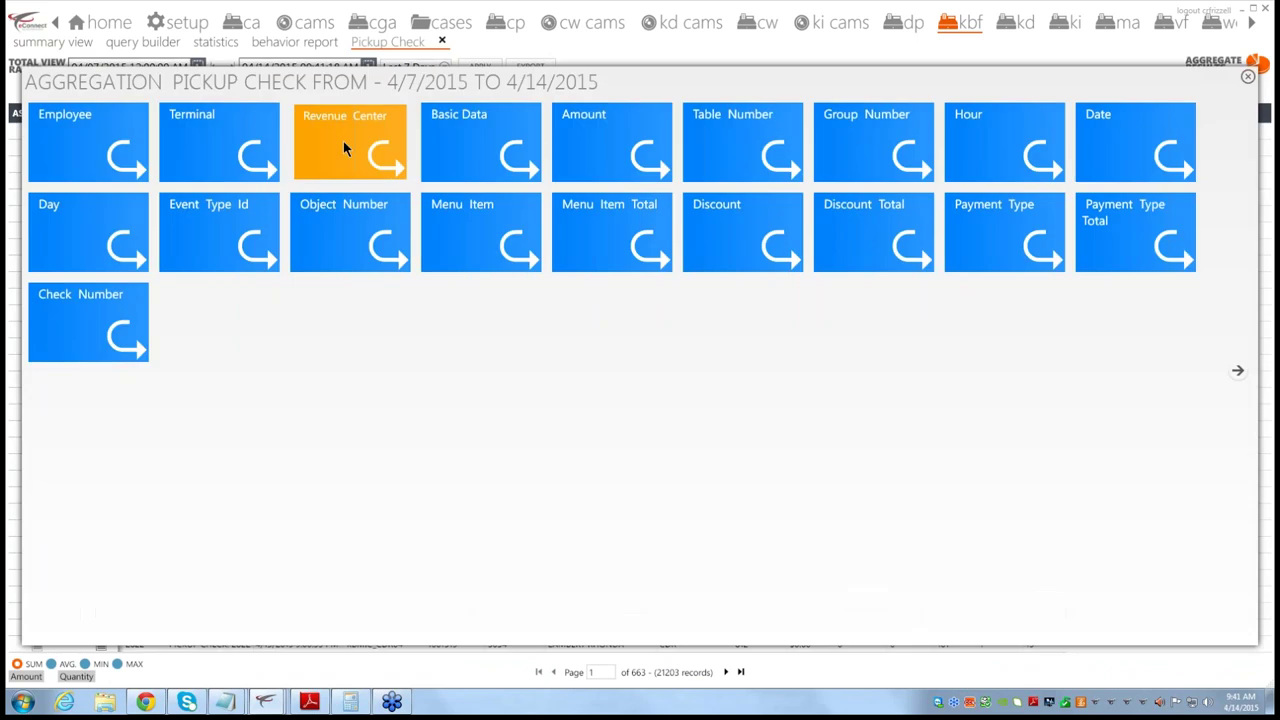
click(343, 141)
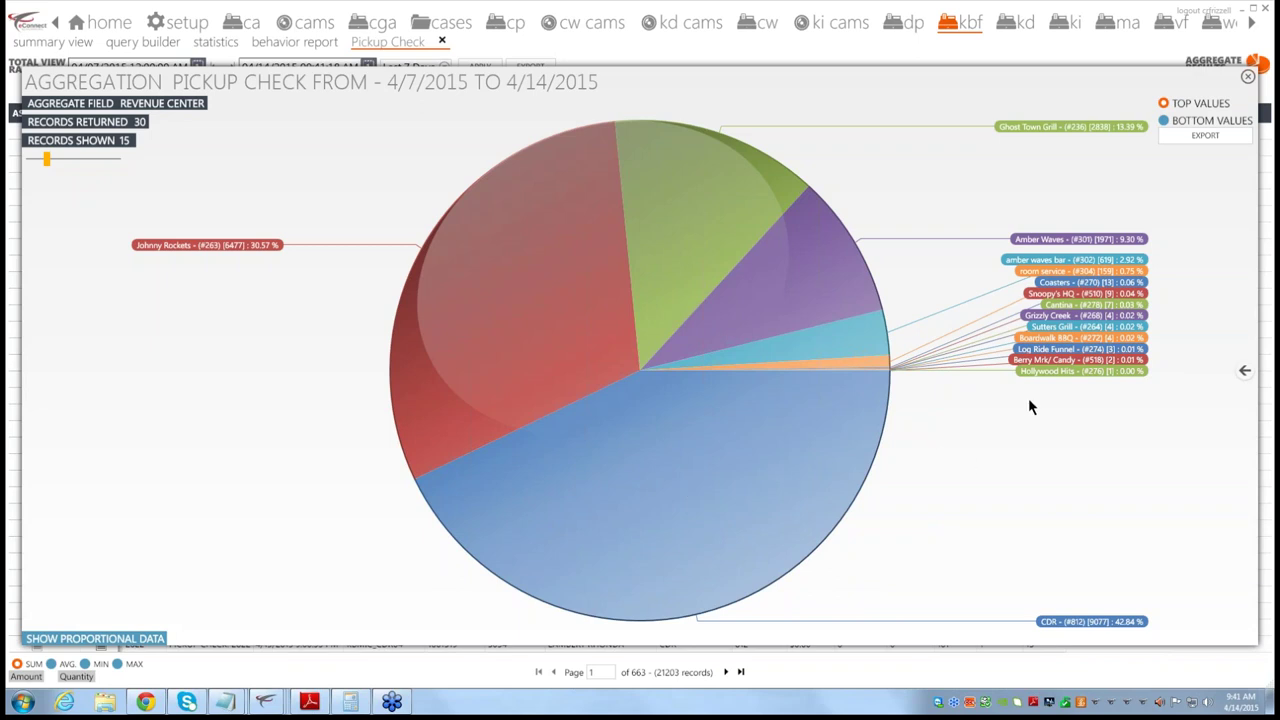
click(1073, 297)
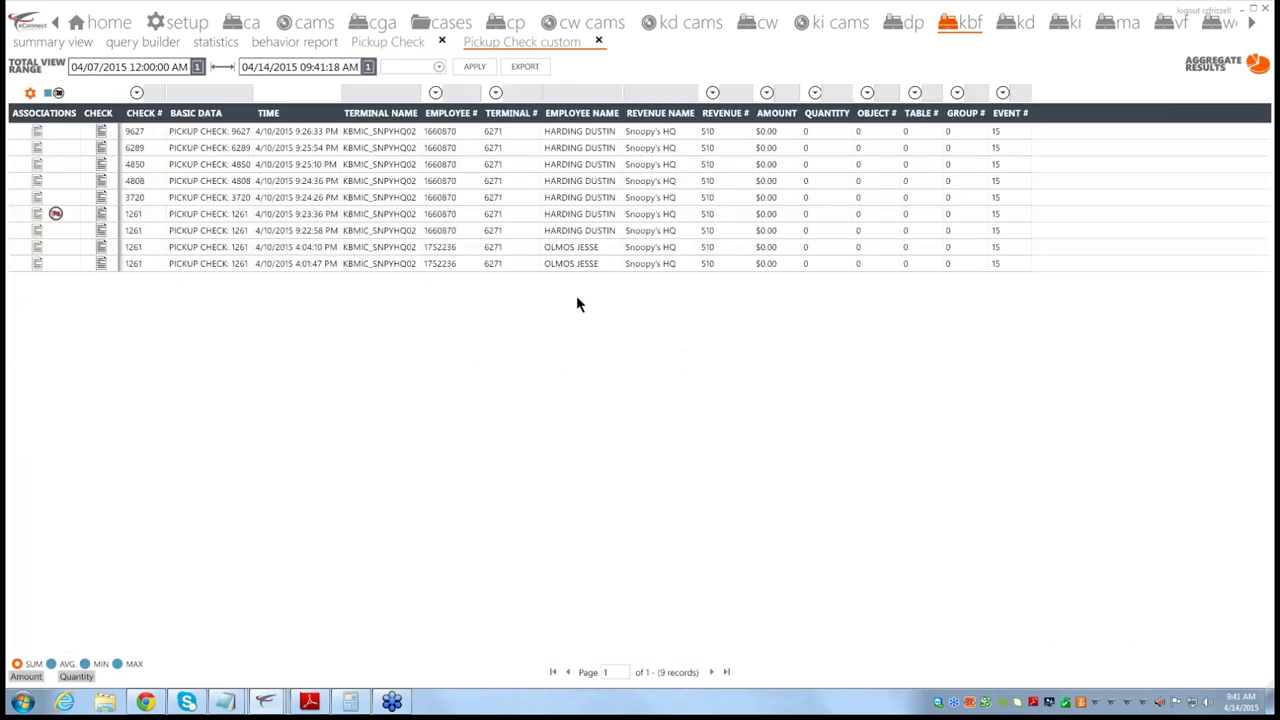
Step: Review the check summary of pickup check 9627 and close it
click(103, 133)
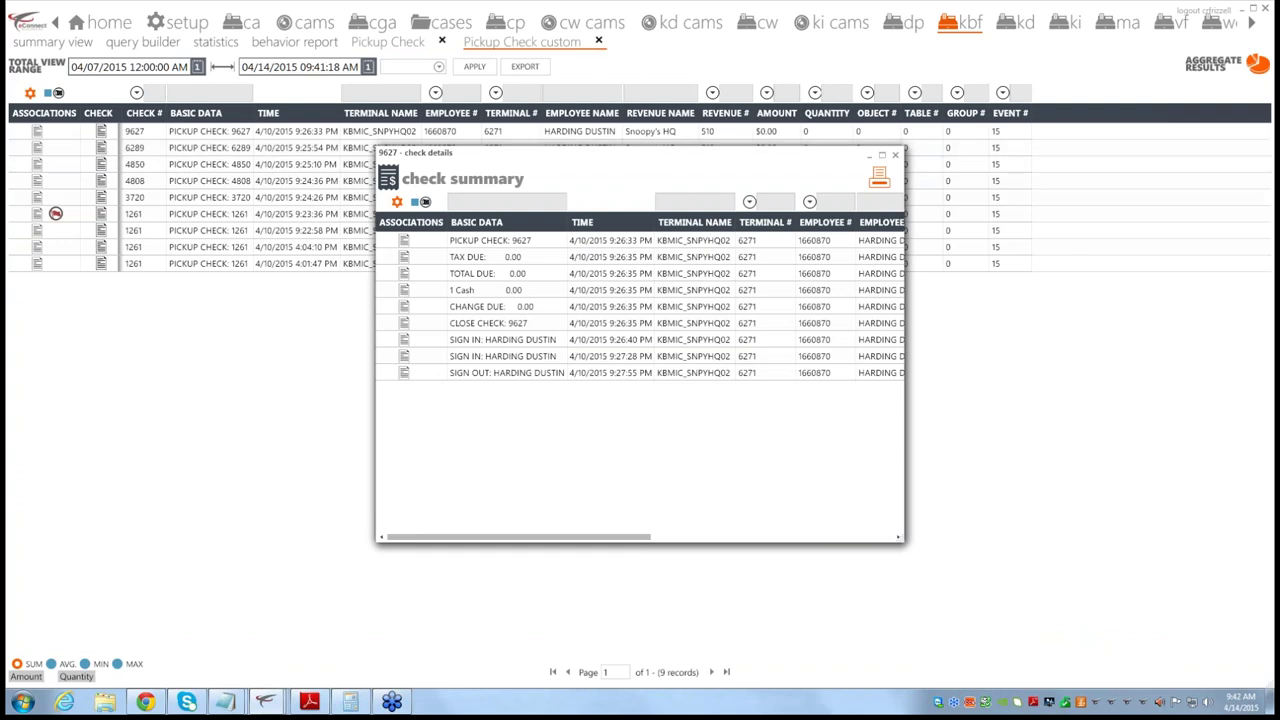
mouse_move(487, 440)
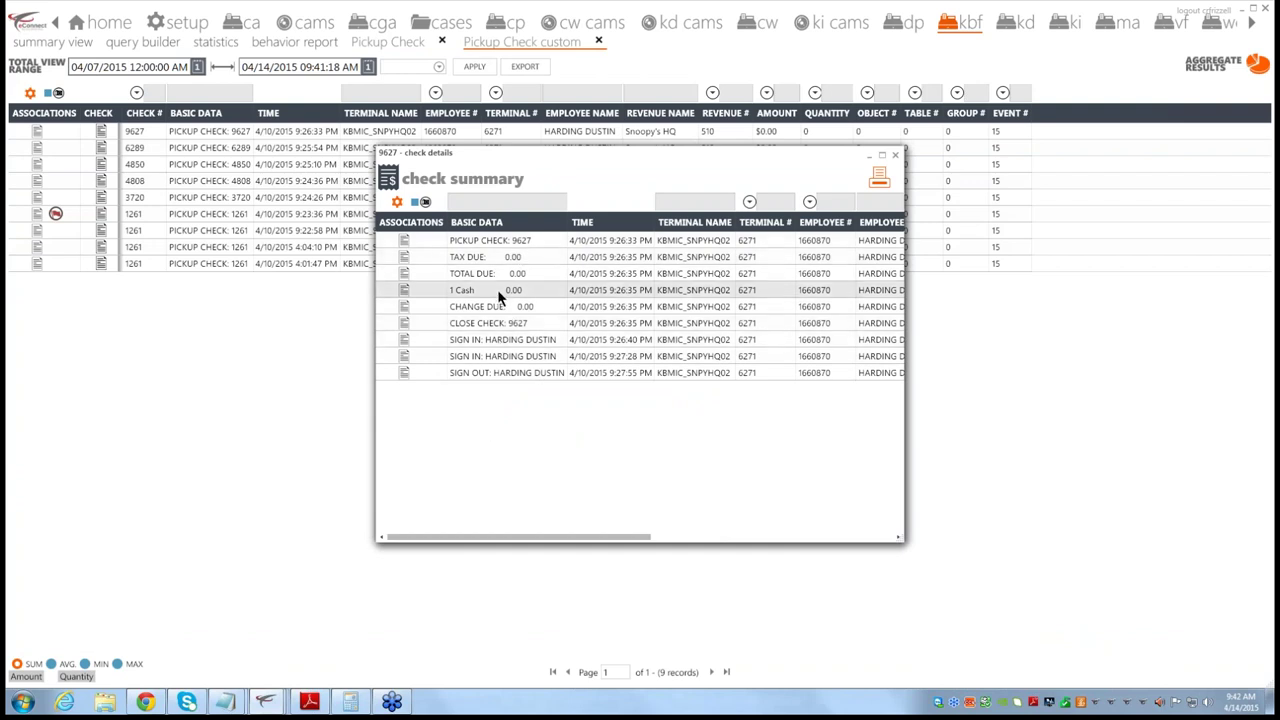
click(895, 155)
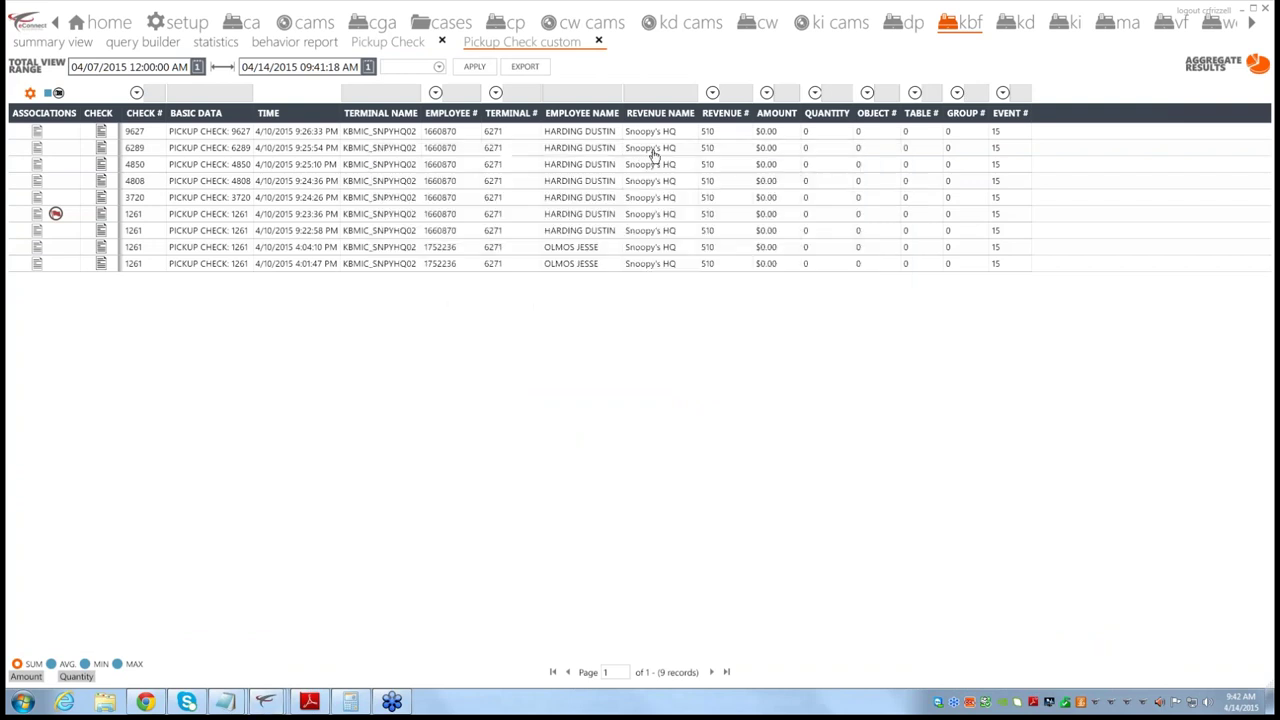
Step: Review the check summary of pickup check 6289 and the transaction journal around pickup check 4850
click(102, 148)
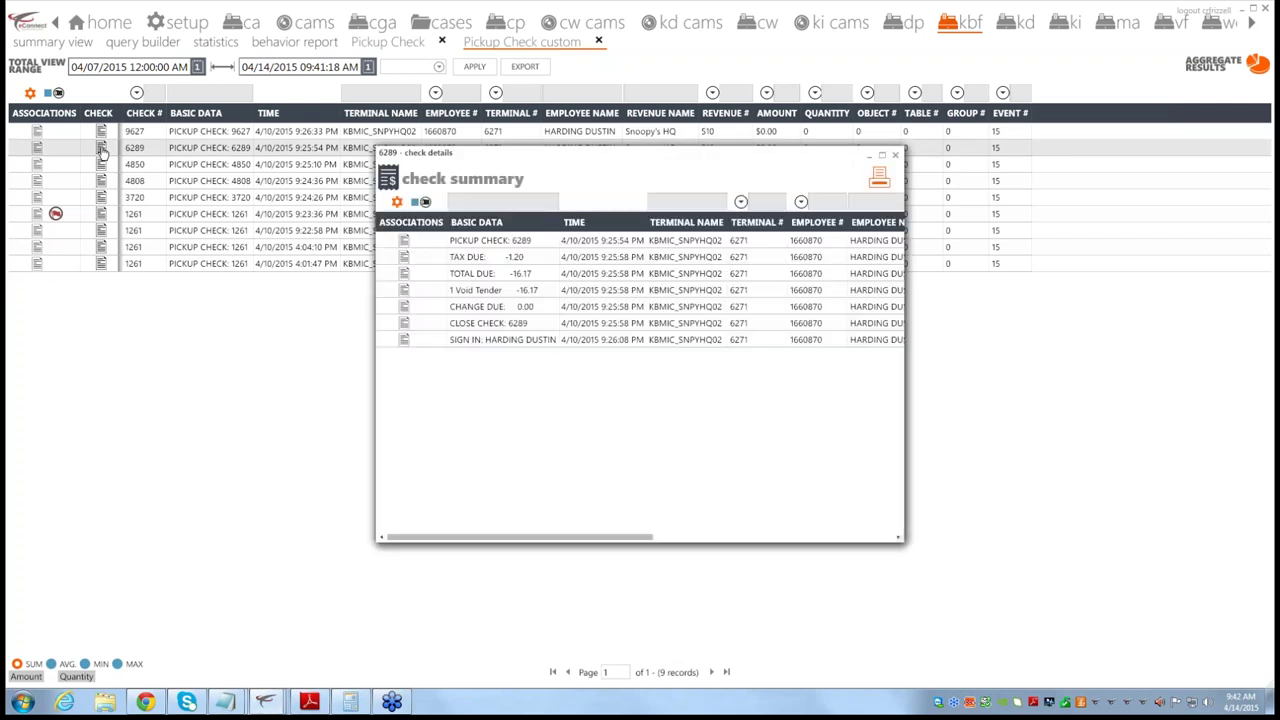
click(40, 148)
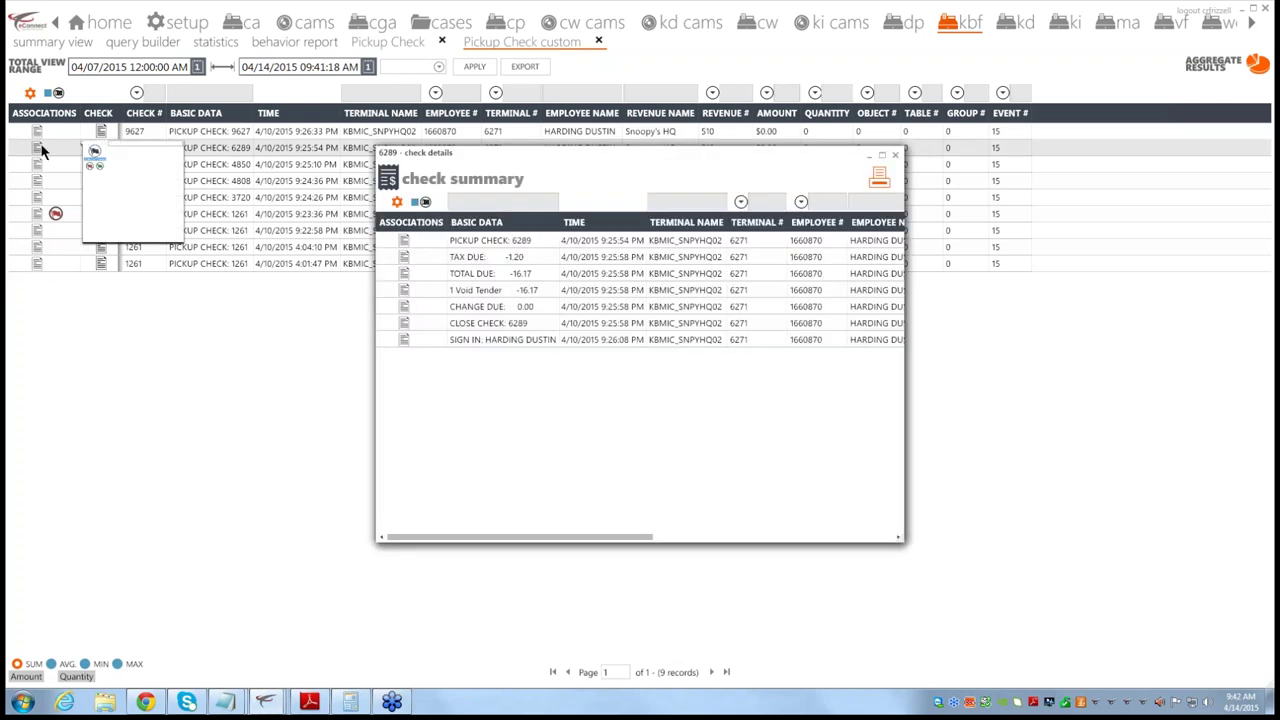
click(40, 165)
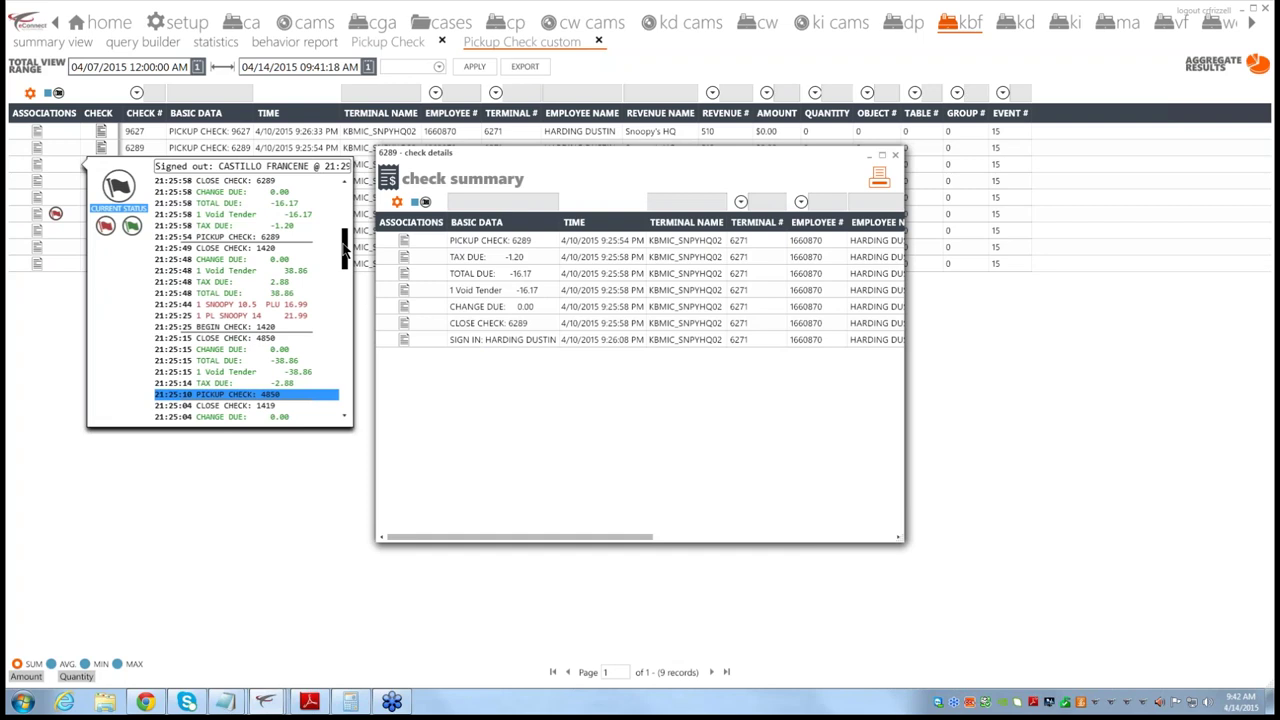
drag(345, 248, 349, 267)
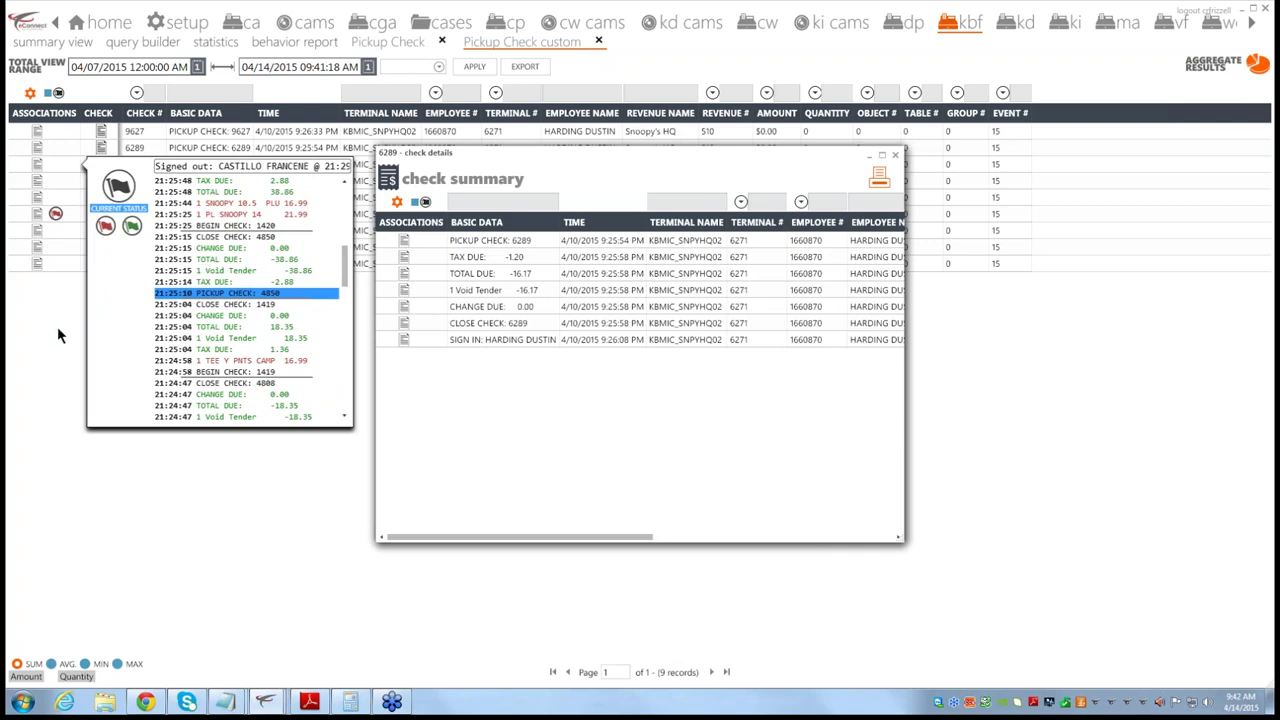
click(895, 155)
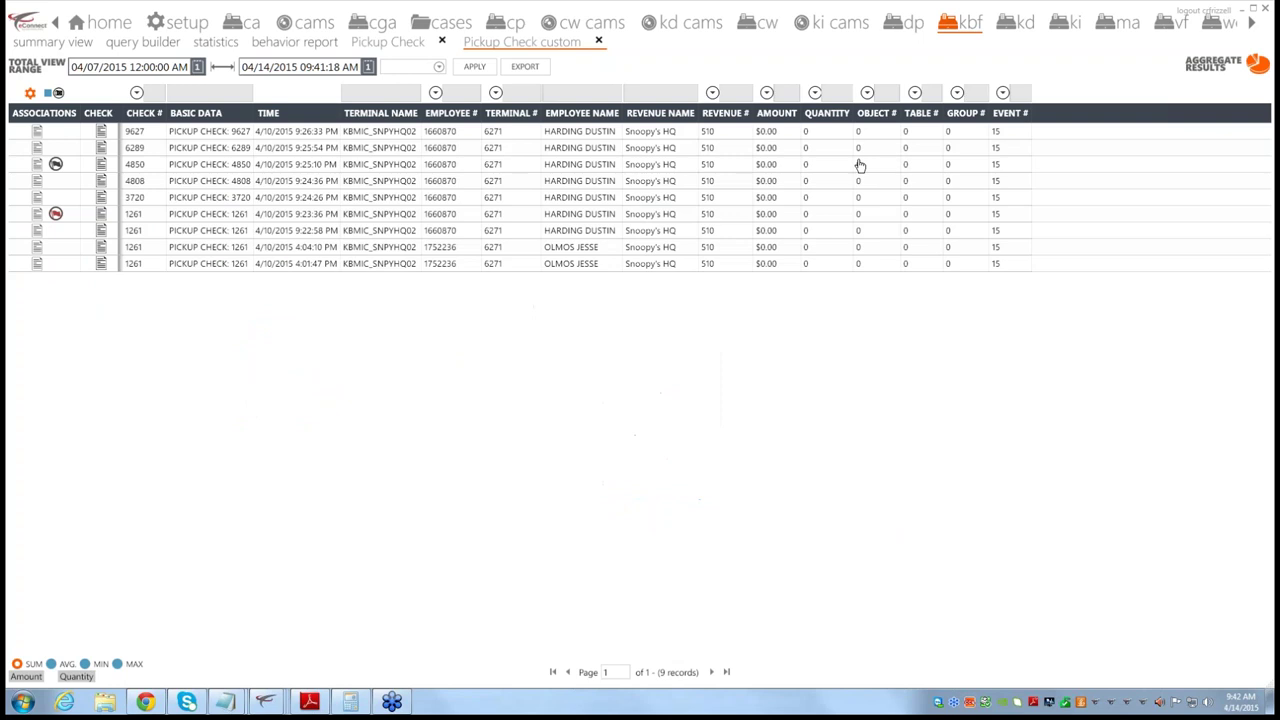
Step: Examine the full check summary of the red-flagged check 1261 in an enlarged window and close all pickup check results
click(102, 215)
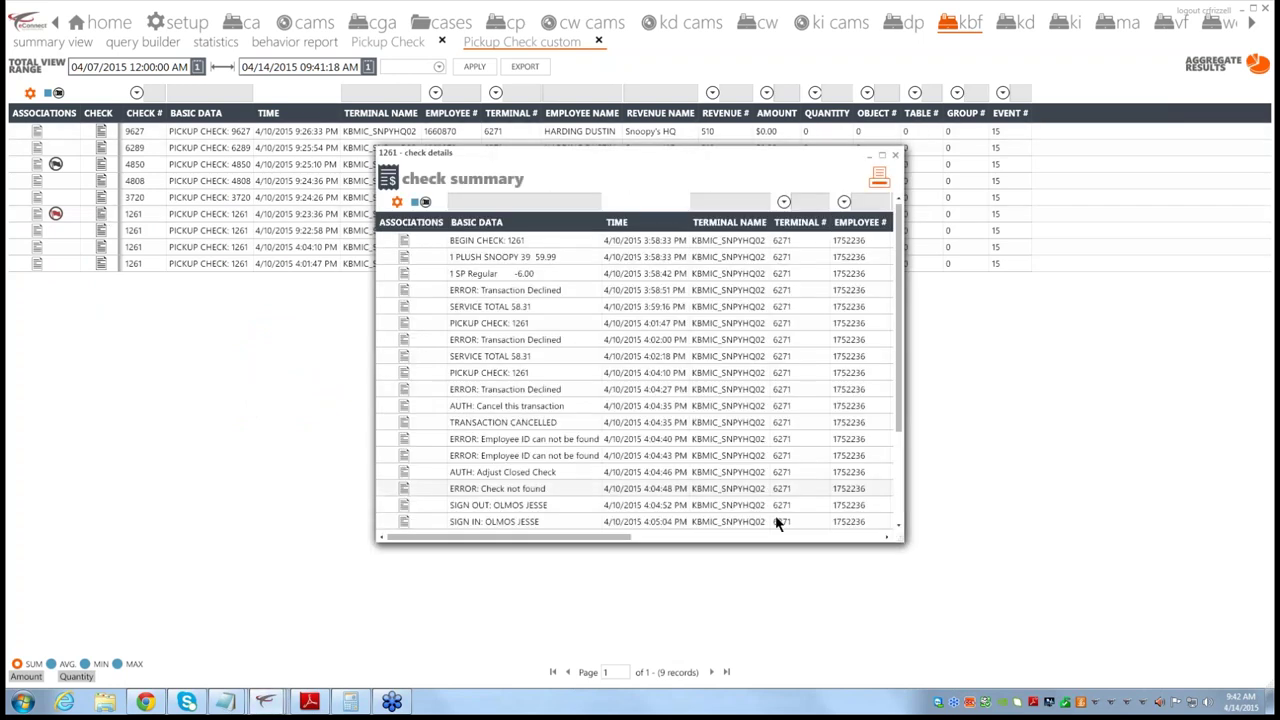
drag(780, 544, 779, 672)
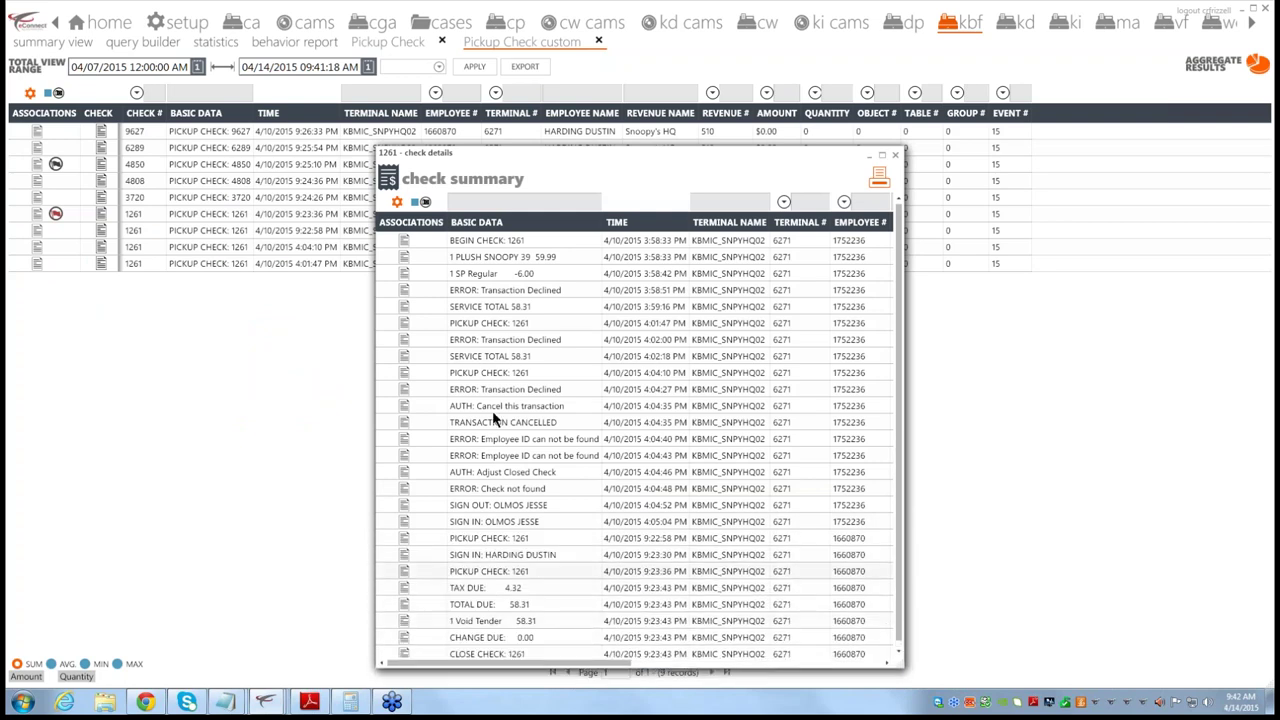
mouse_move(383, 359)
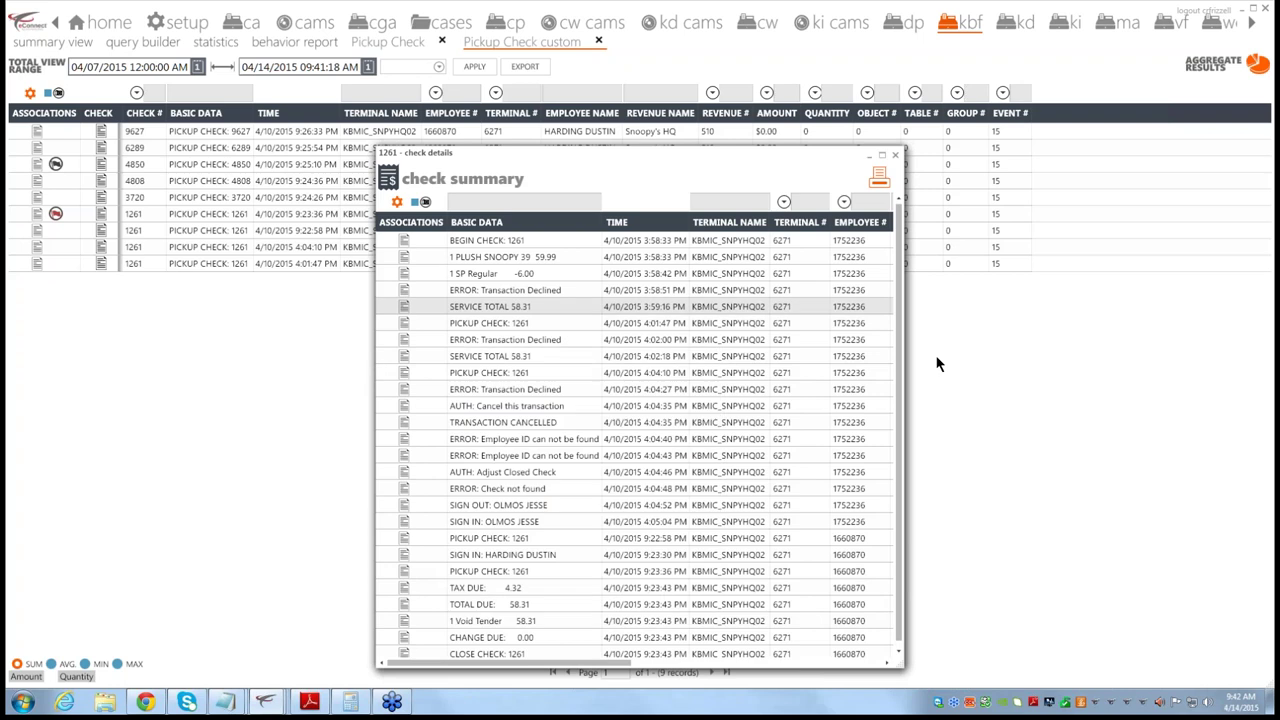
click(883, 158)
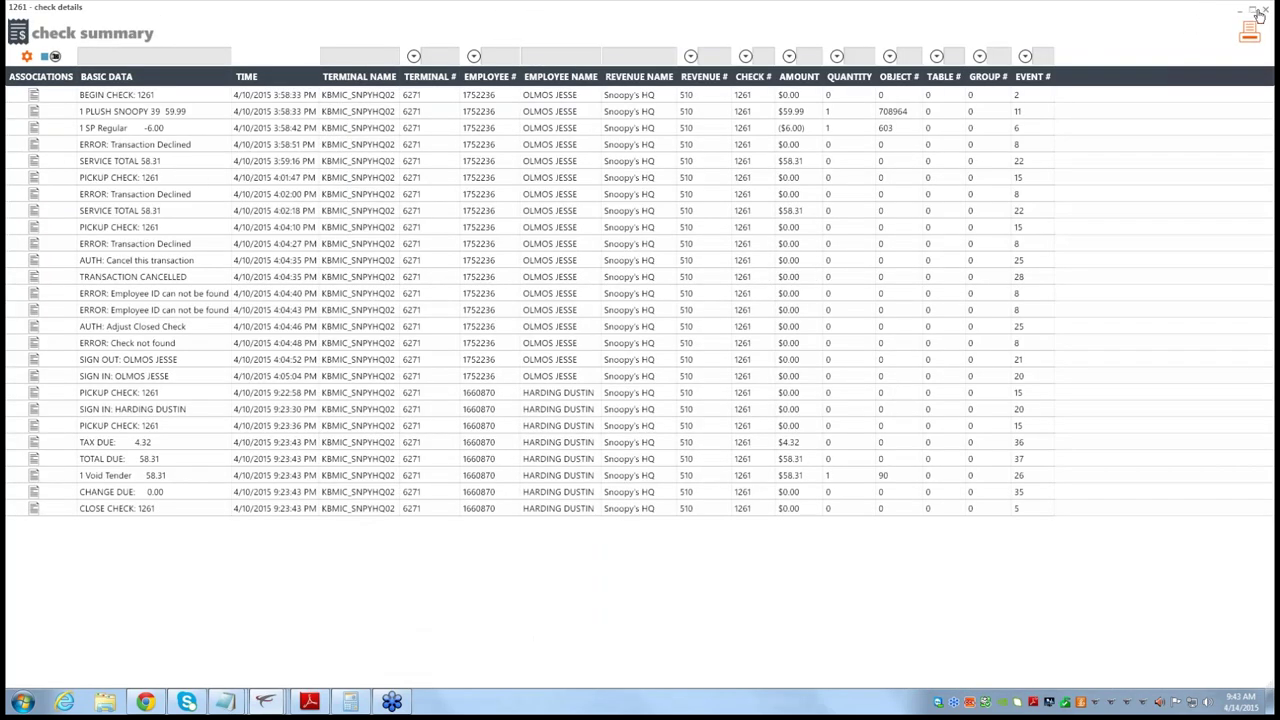
click(1252, 9)
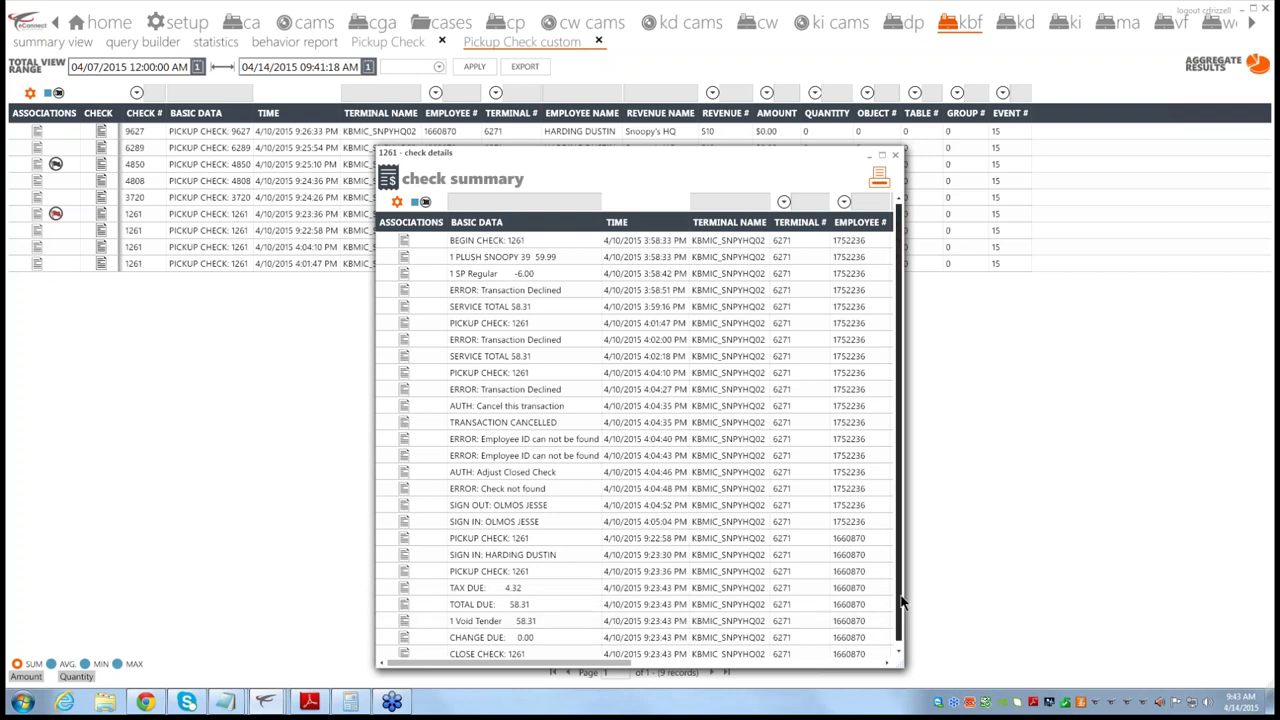
scroll(901, 601, down, 1)
click(473, 625)
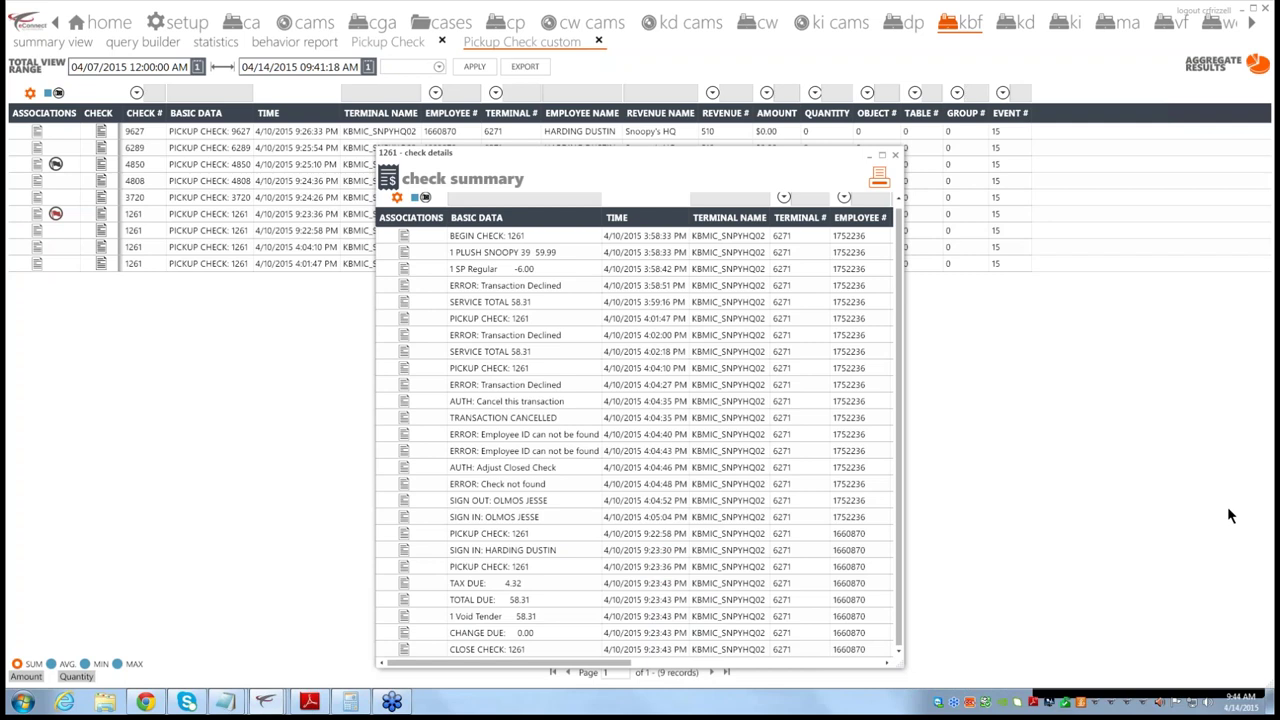
click(897, 158)
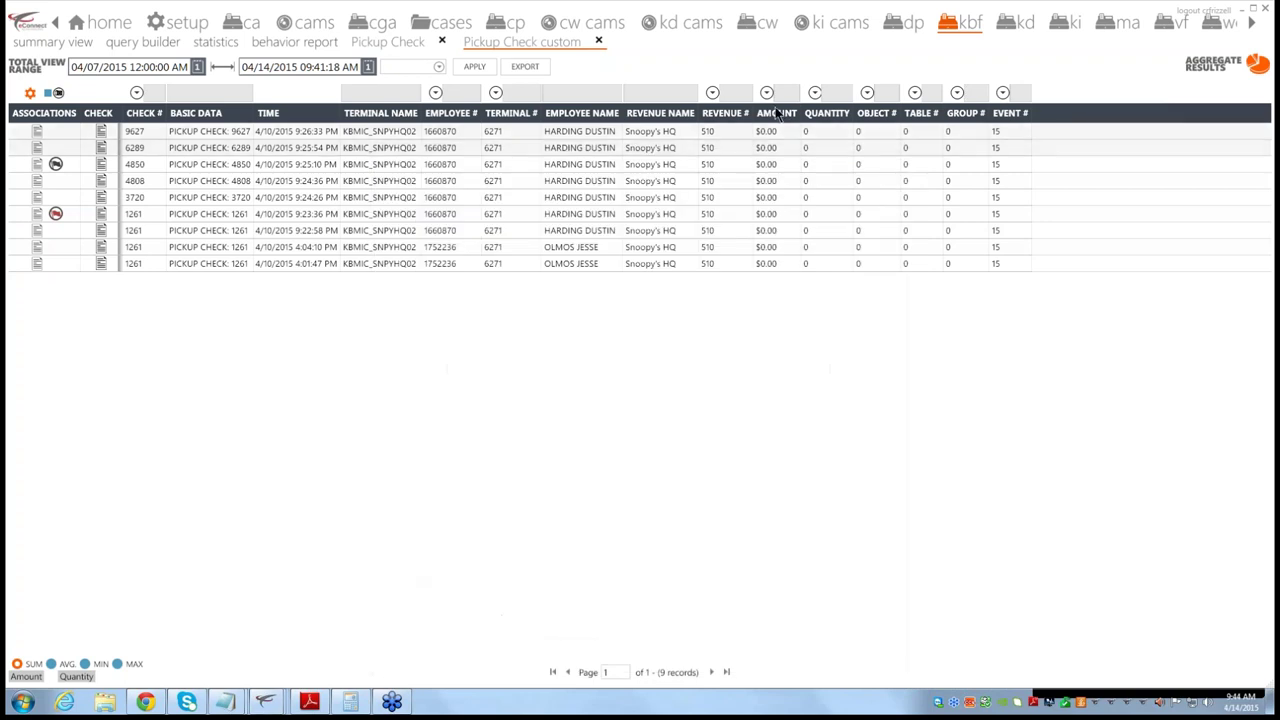
click(442, 45)
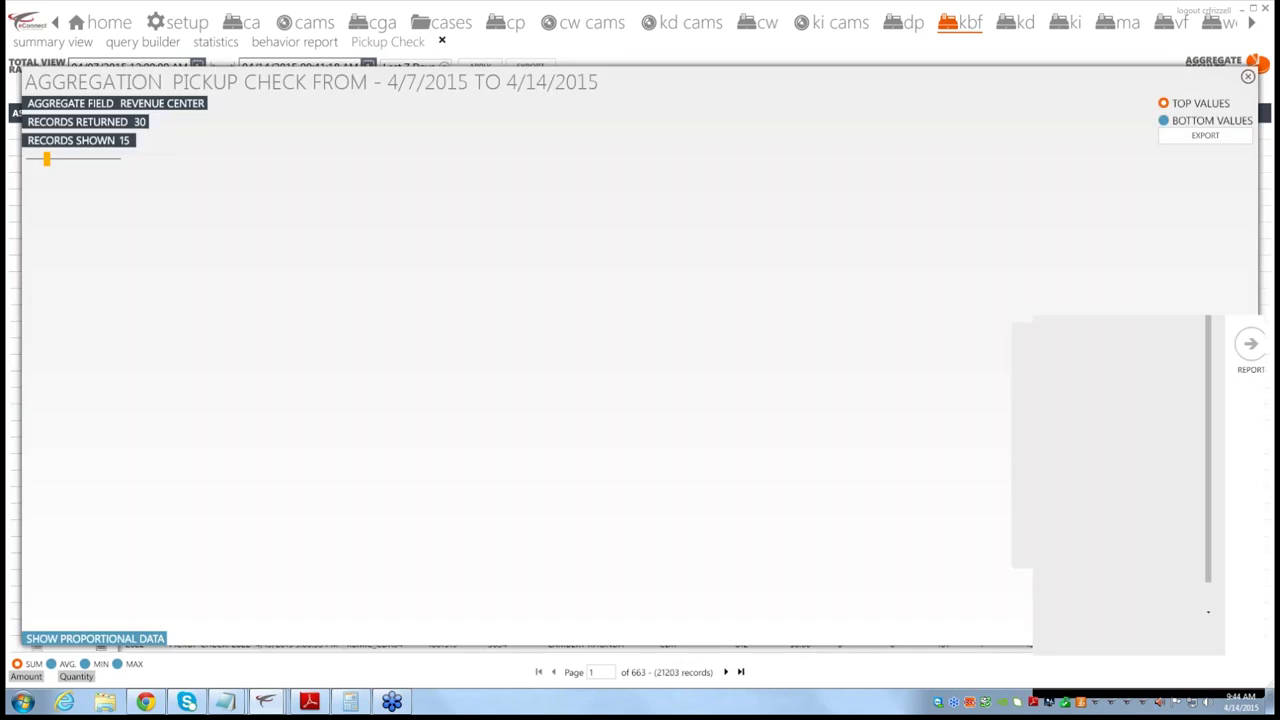
click(442, 45)
Step: Build a custom query with Event Type equal to Pickup check and run it
click(128, 44)
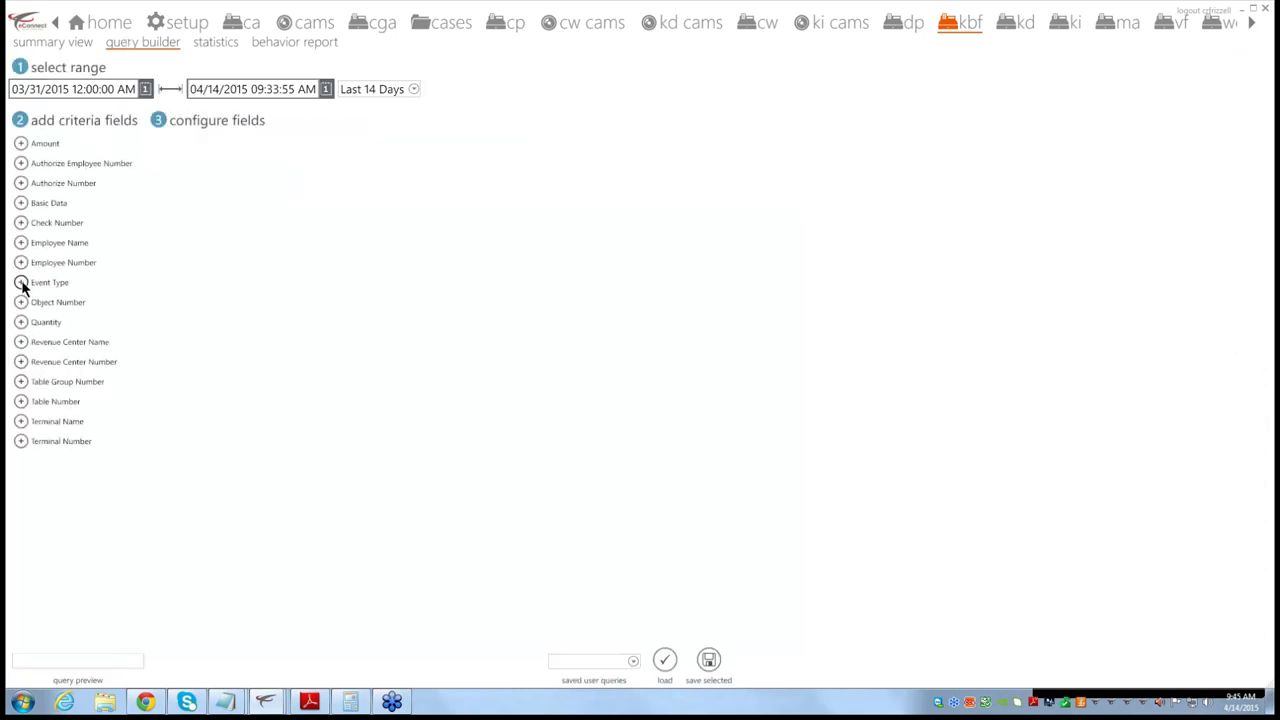
click(21, 282)
click(456, 166)
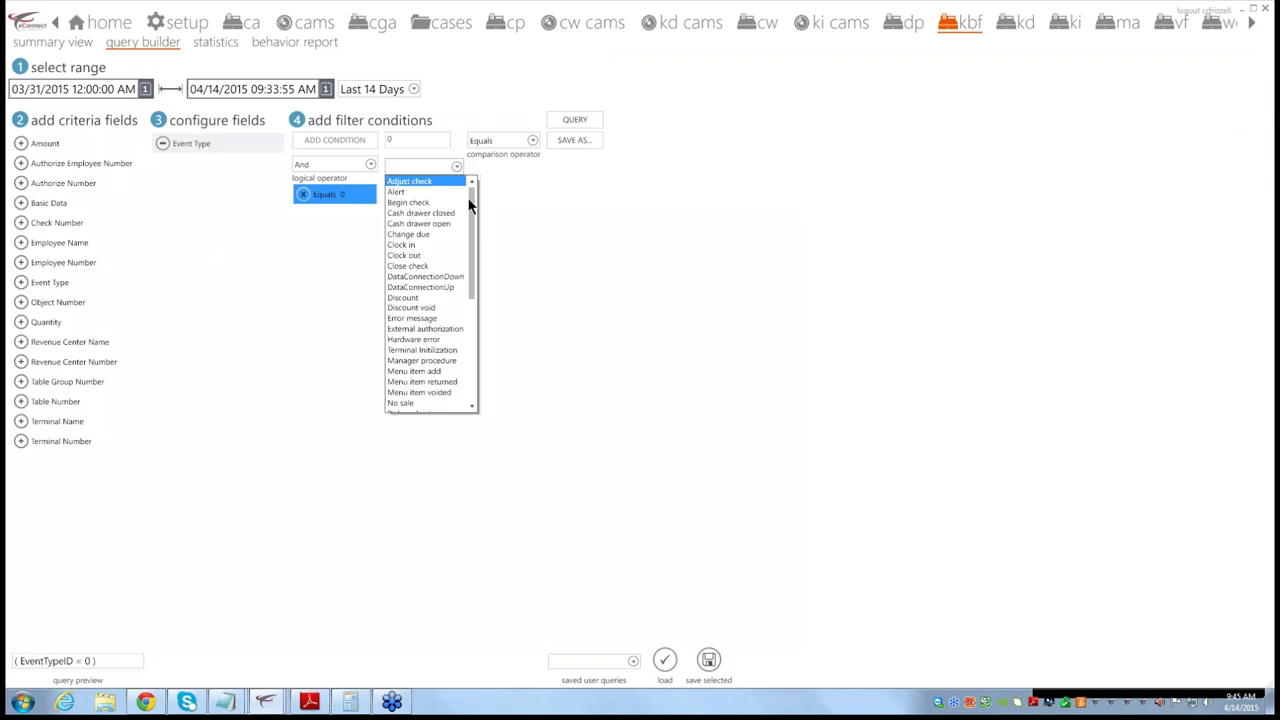
scroll(440, 280, down, 5)
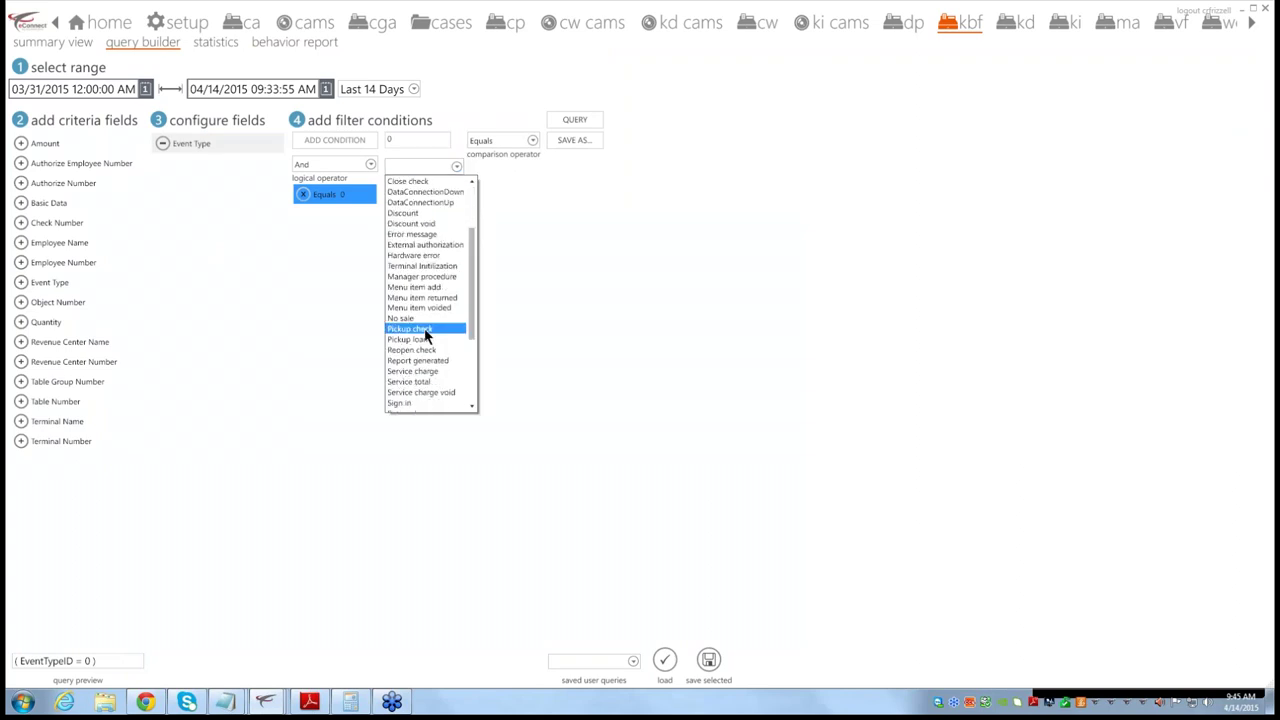
click(425, 330)
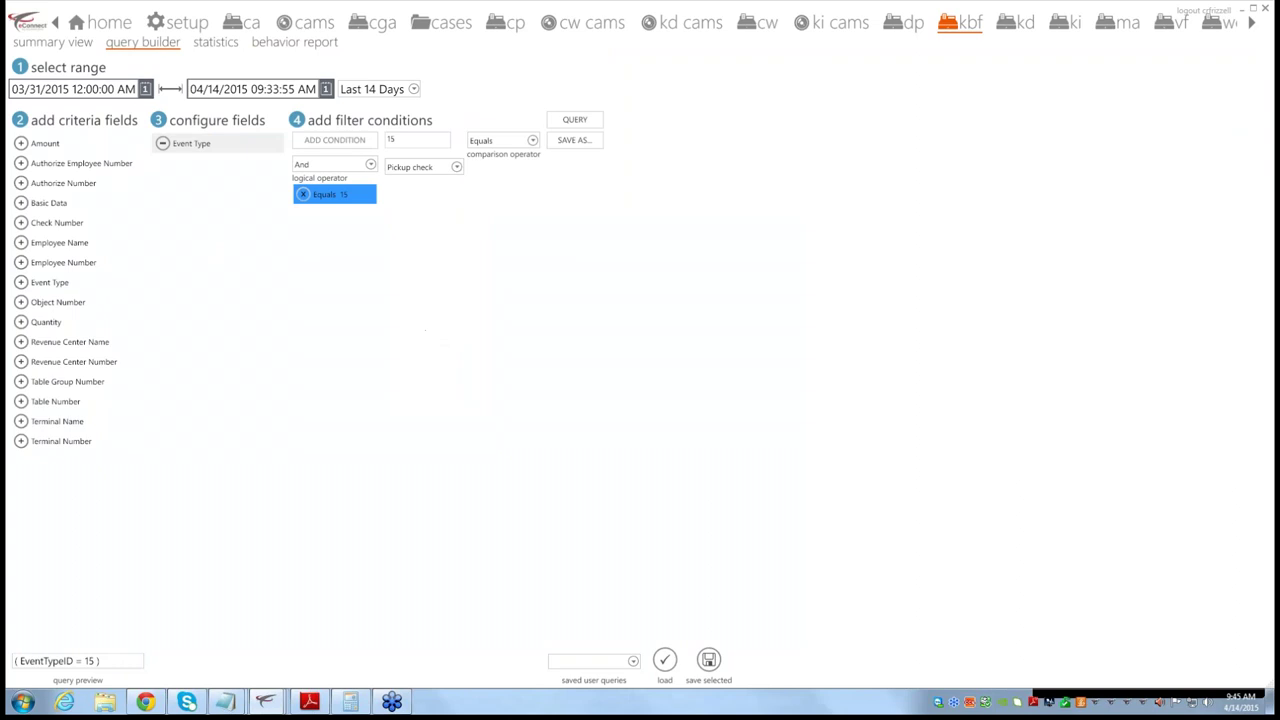
click(585, 119)
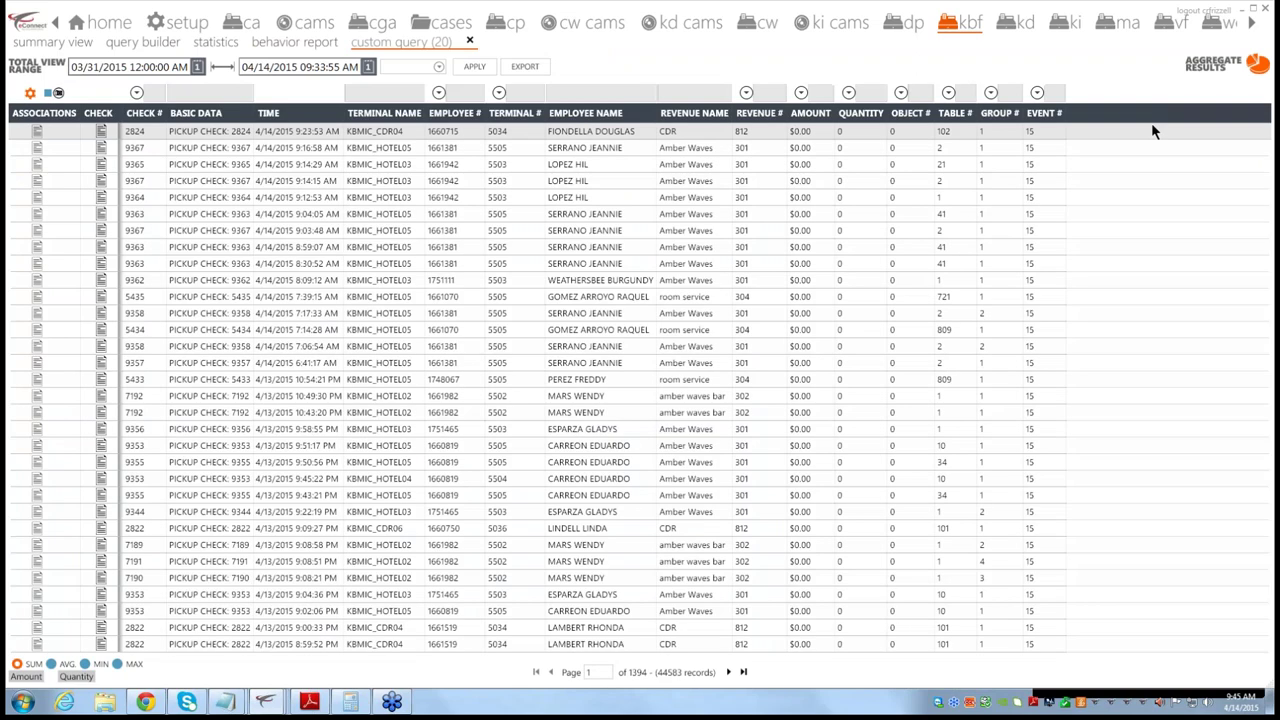
Step: Aggregate the pickup check results by Revenue Center and drill into the Snoopy's HQ records
click(1200, 75)
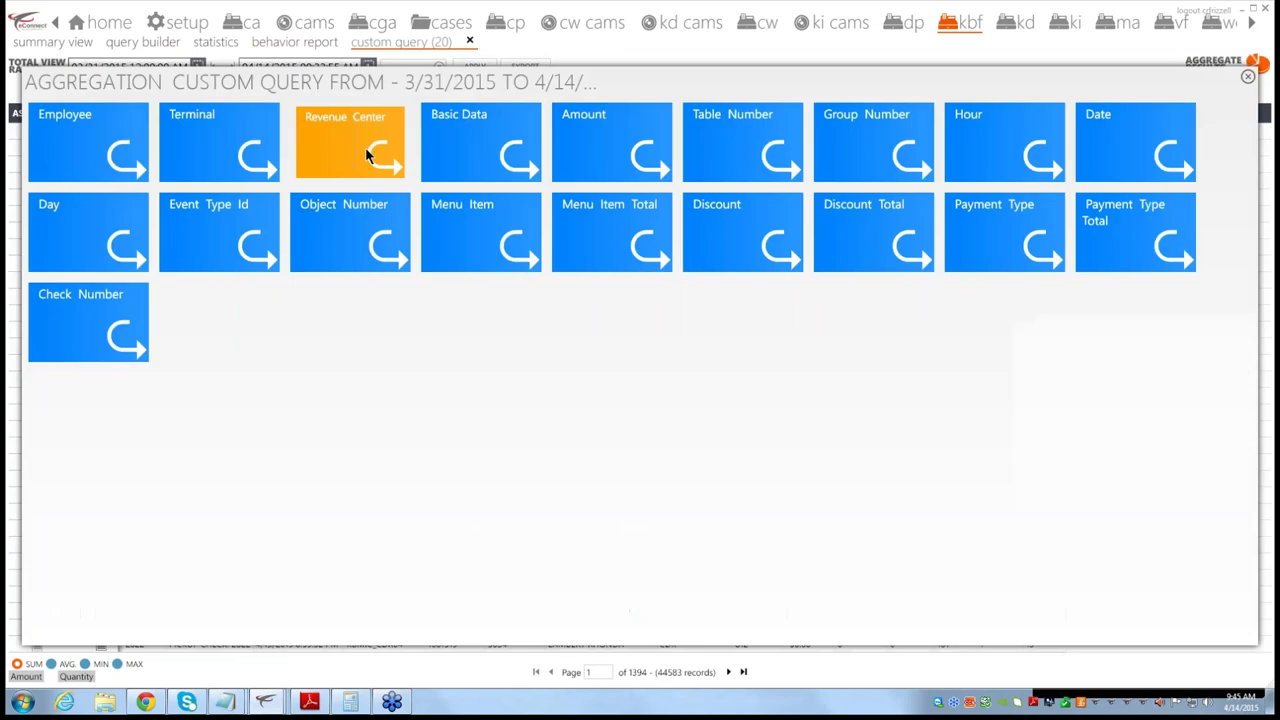
click(365, 147)
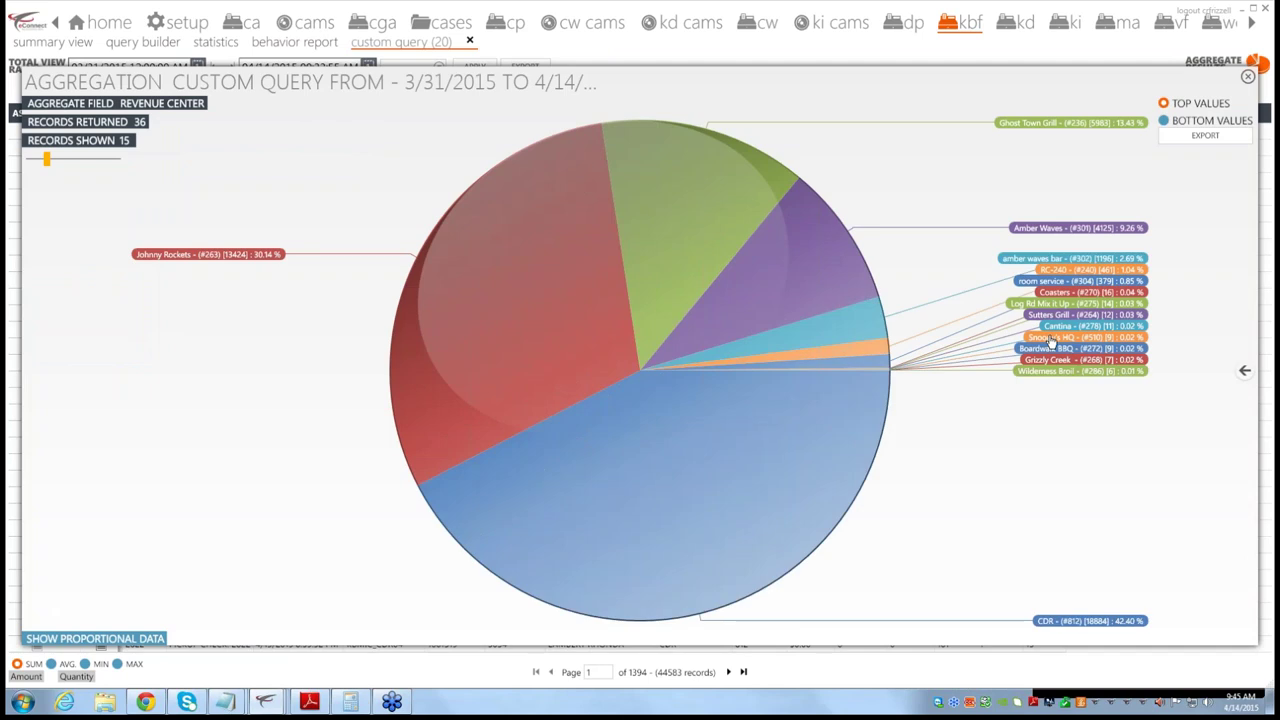
click(1051, 342)
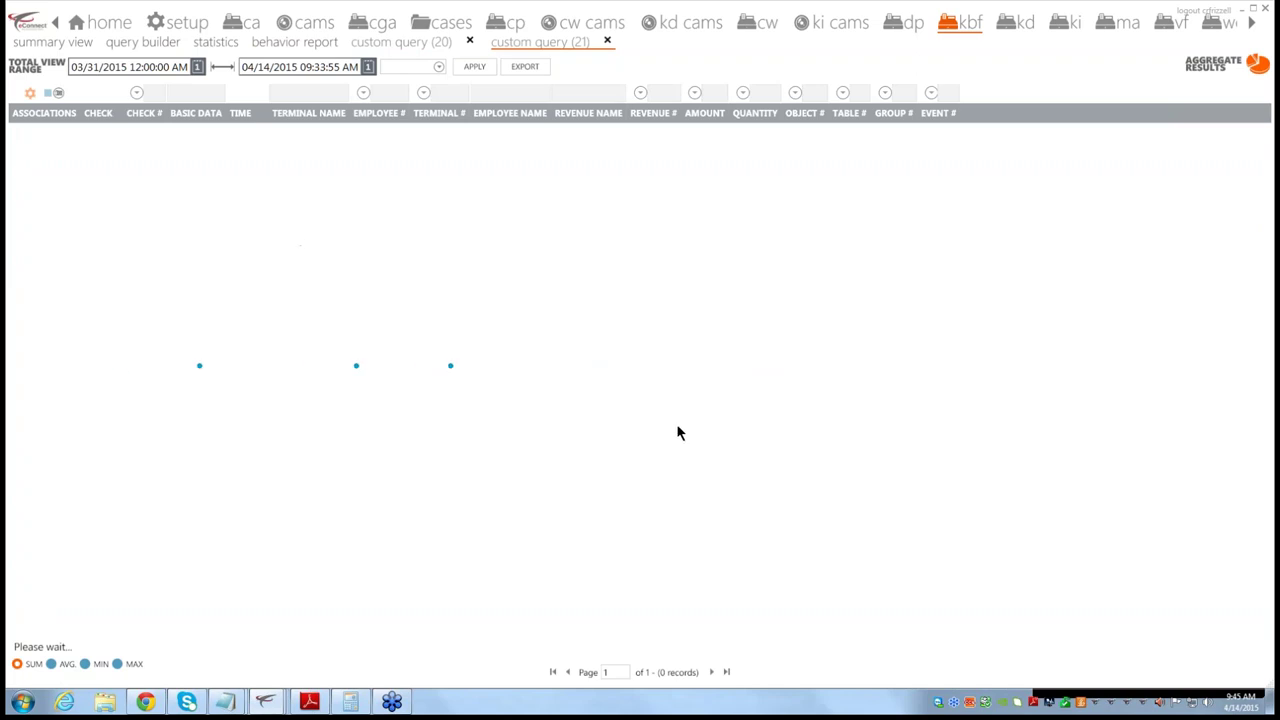
Step: Review the check summary of the red-flagged pickup check 1261 and close both custom query results
click(101, 213)
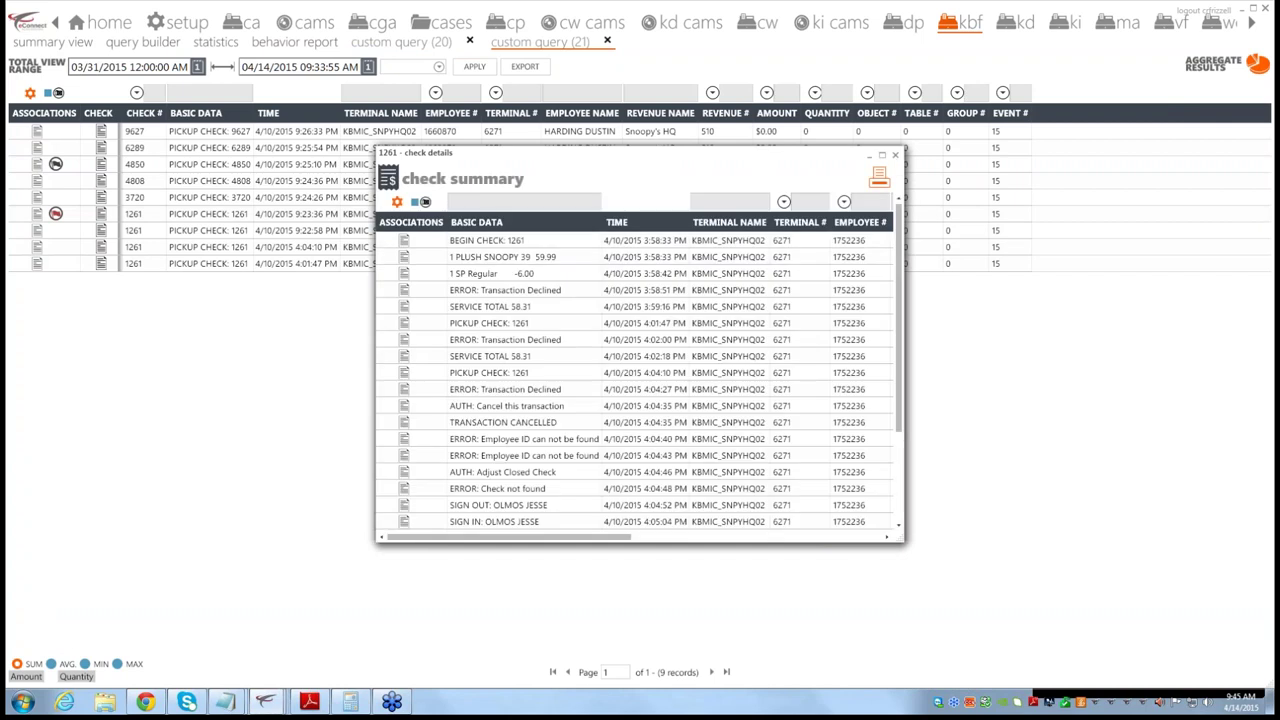
click(895, 155)
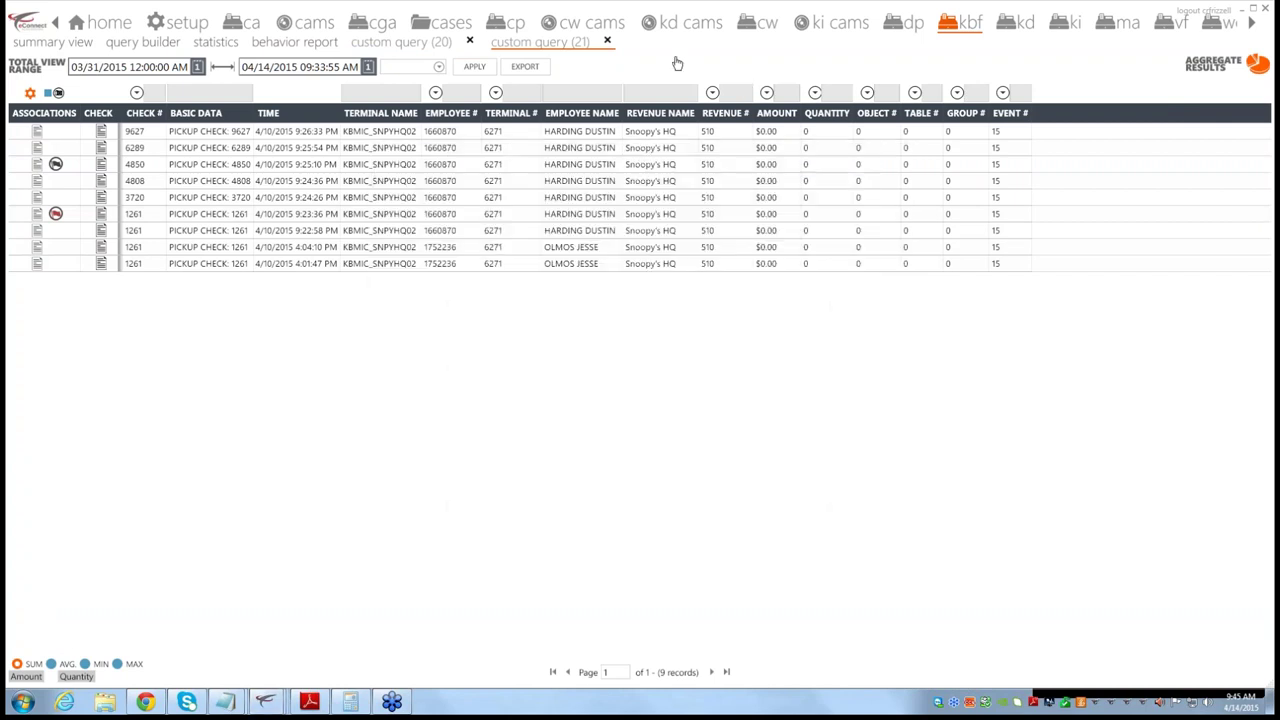
click(607, 42)
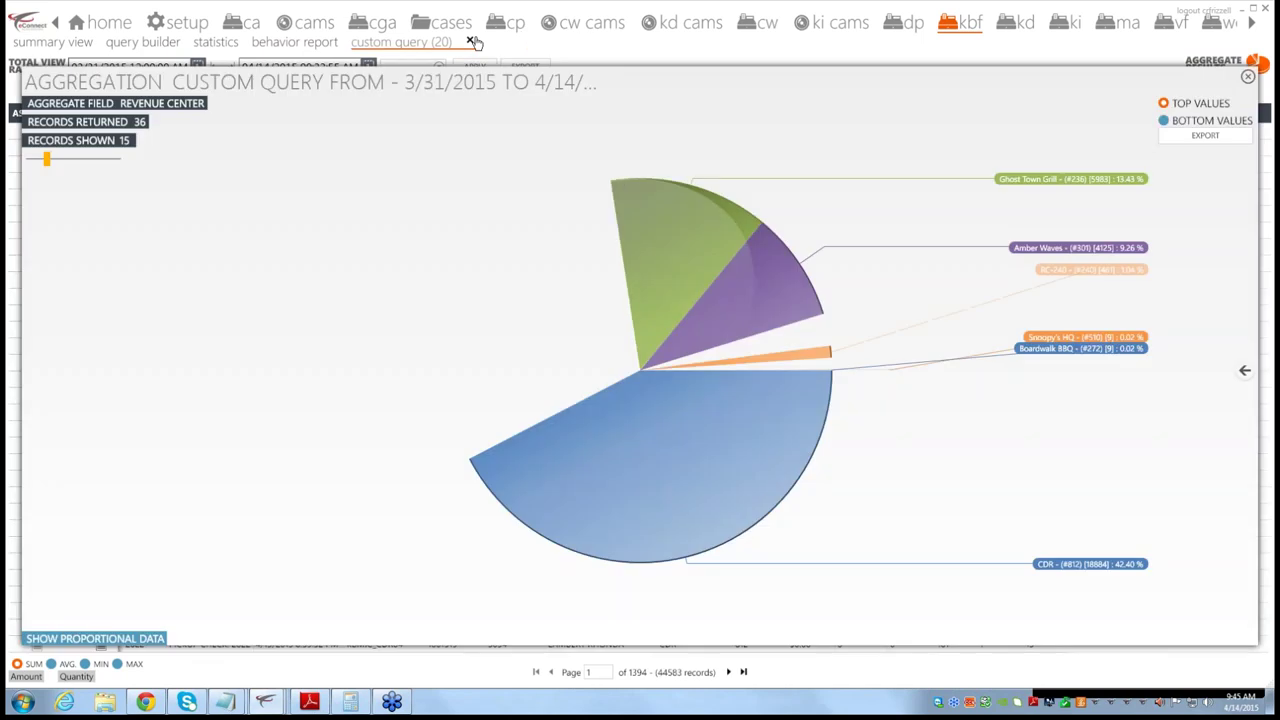
click(467, 43)
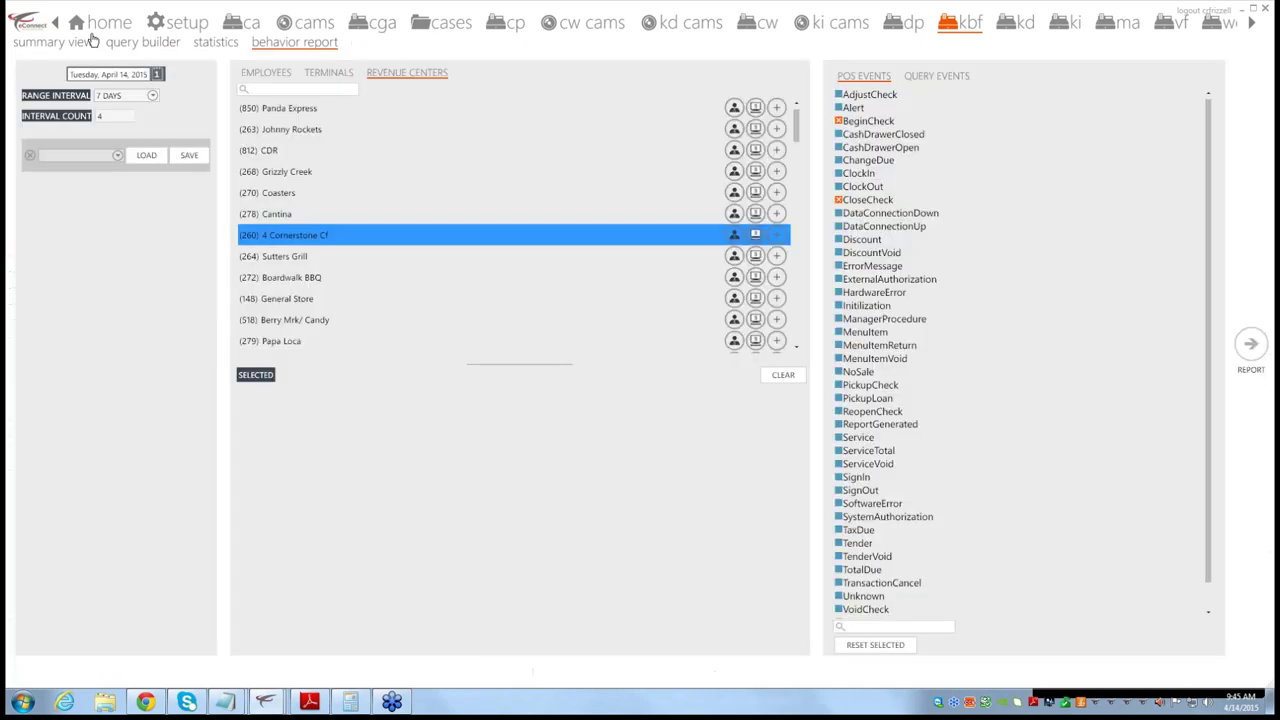
Step: Remove the pickup check query from the summary chart and the Event Type field from the query builder
click(80, 45)
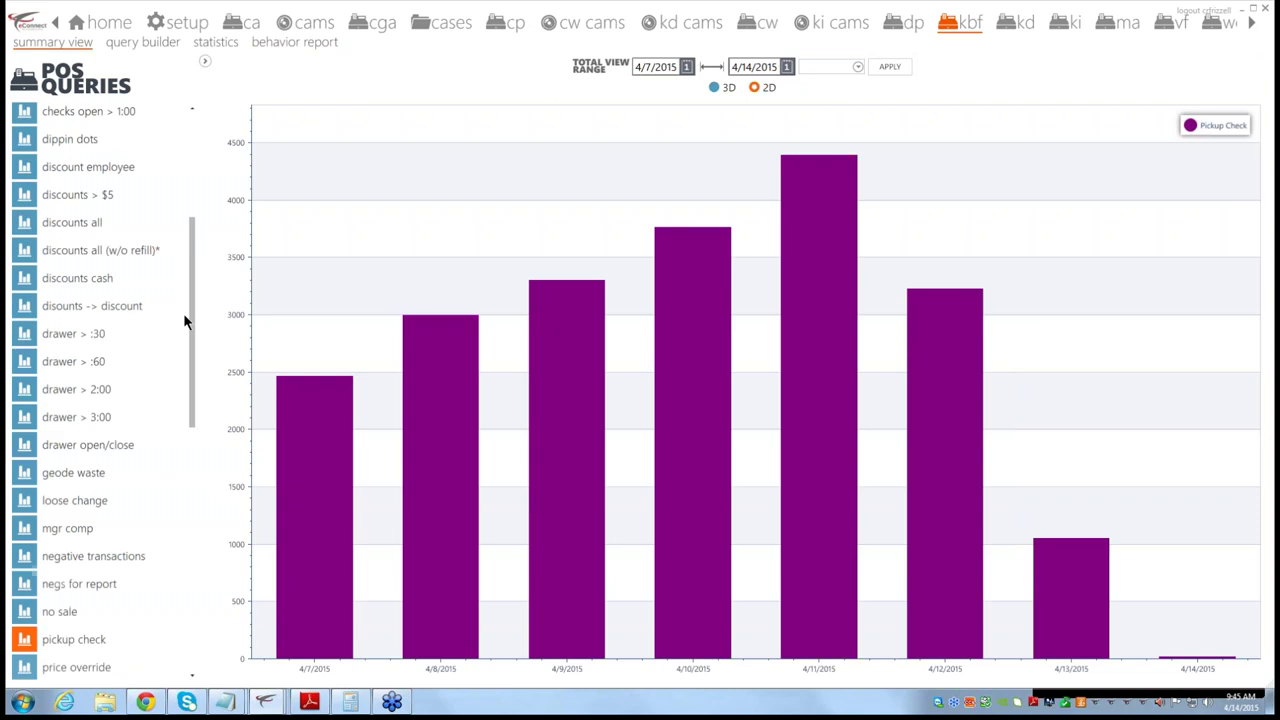
click(25, 639)
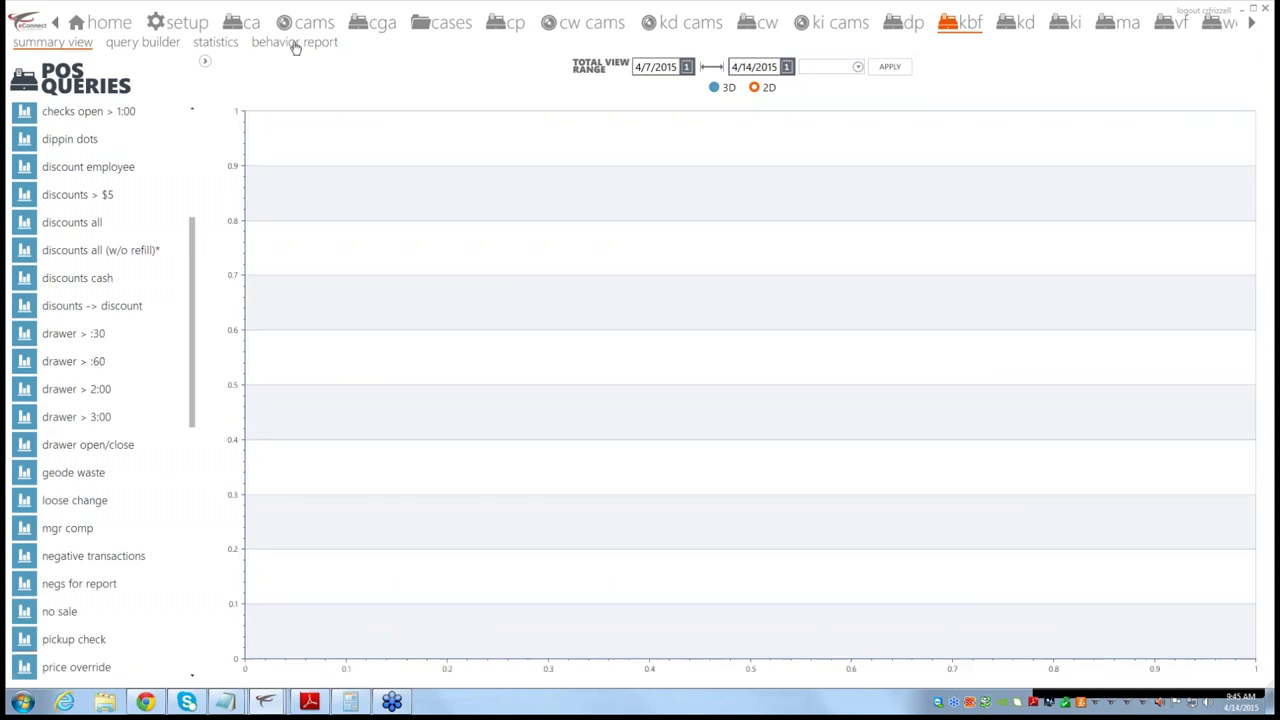
click(295, 43)
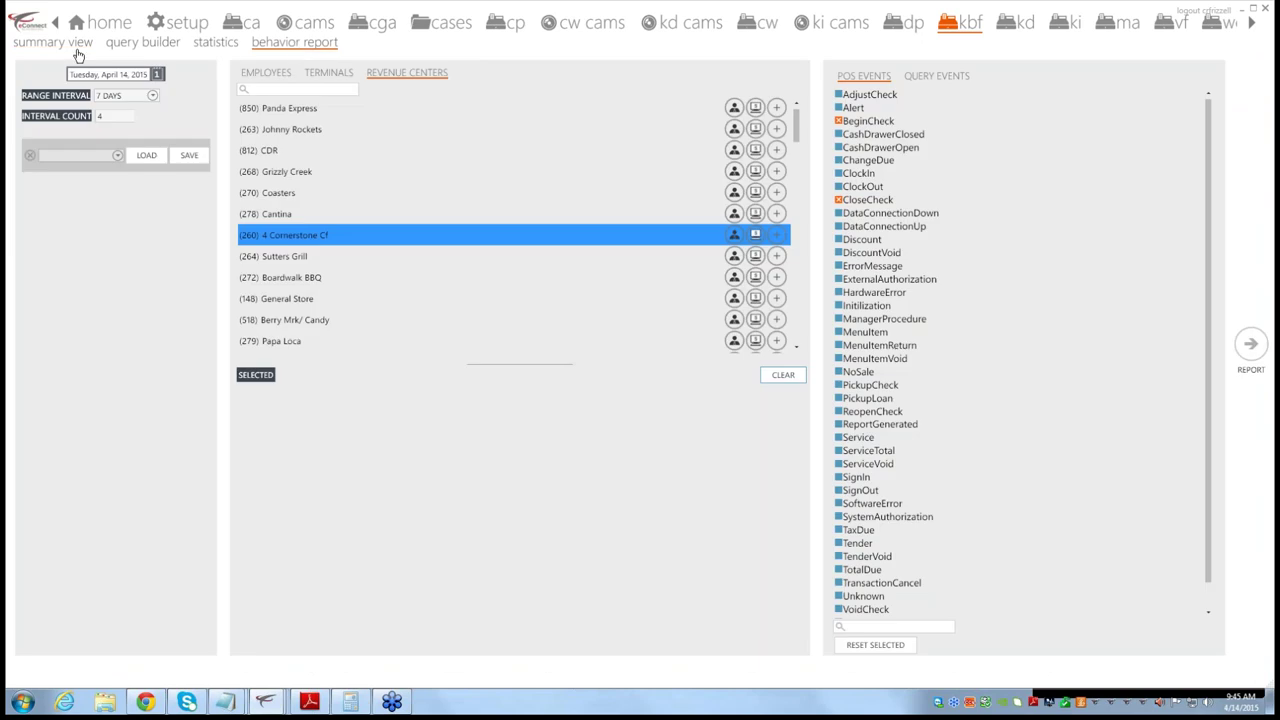
click(124, 46)
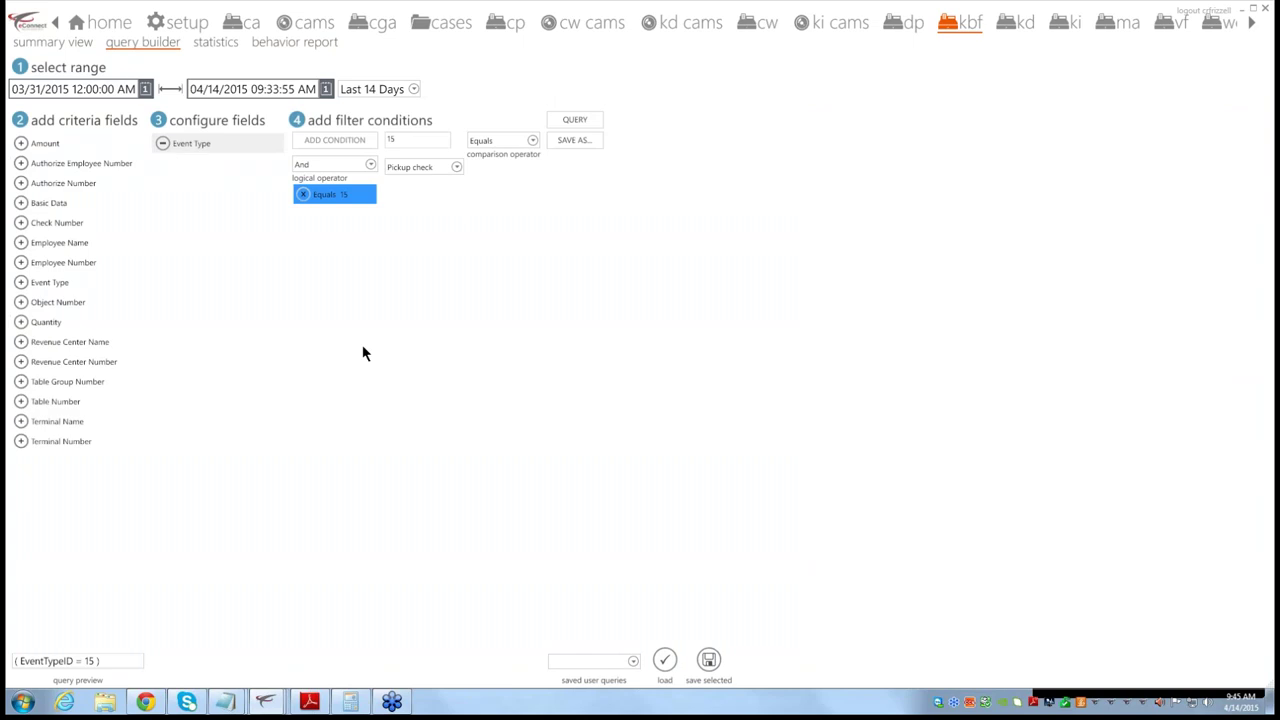
click(163, 145)
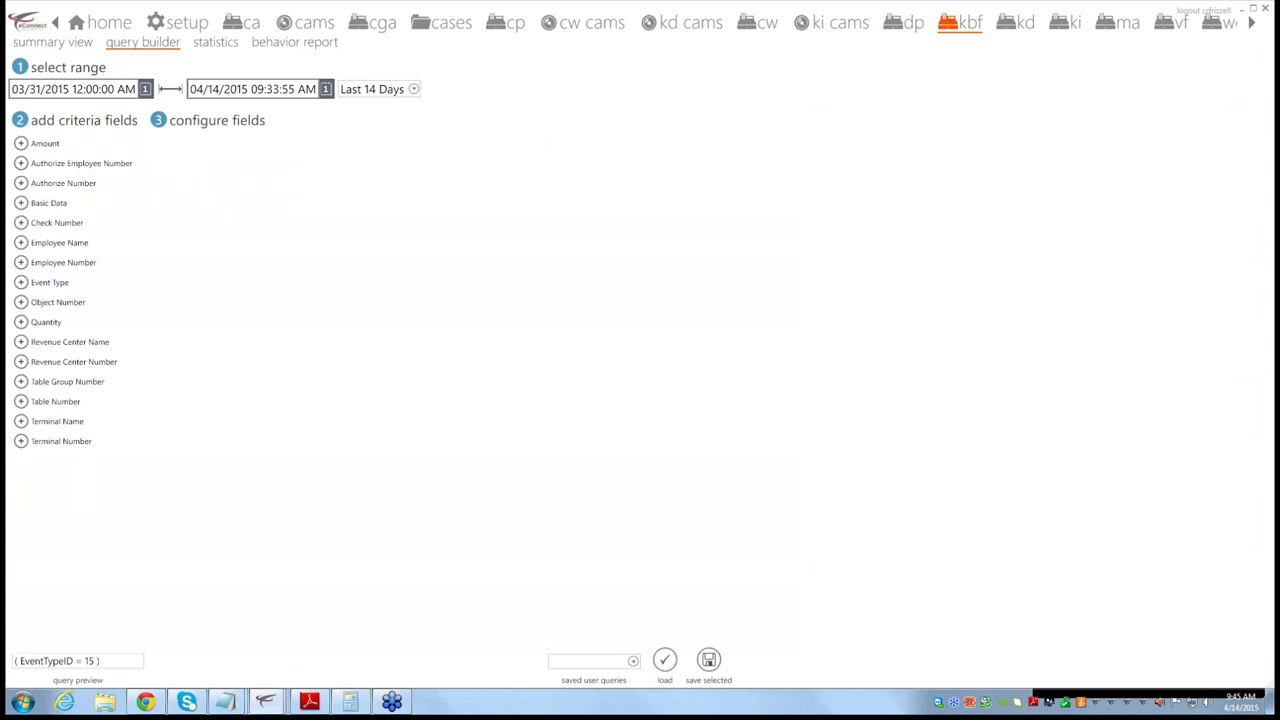
Step: Try adding revenue centers 4 Cornerstone Cf, Coasters, CDR and Johnny Rockets to the behavior report, and clear the selection
click(297, 44)
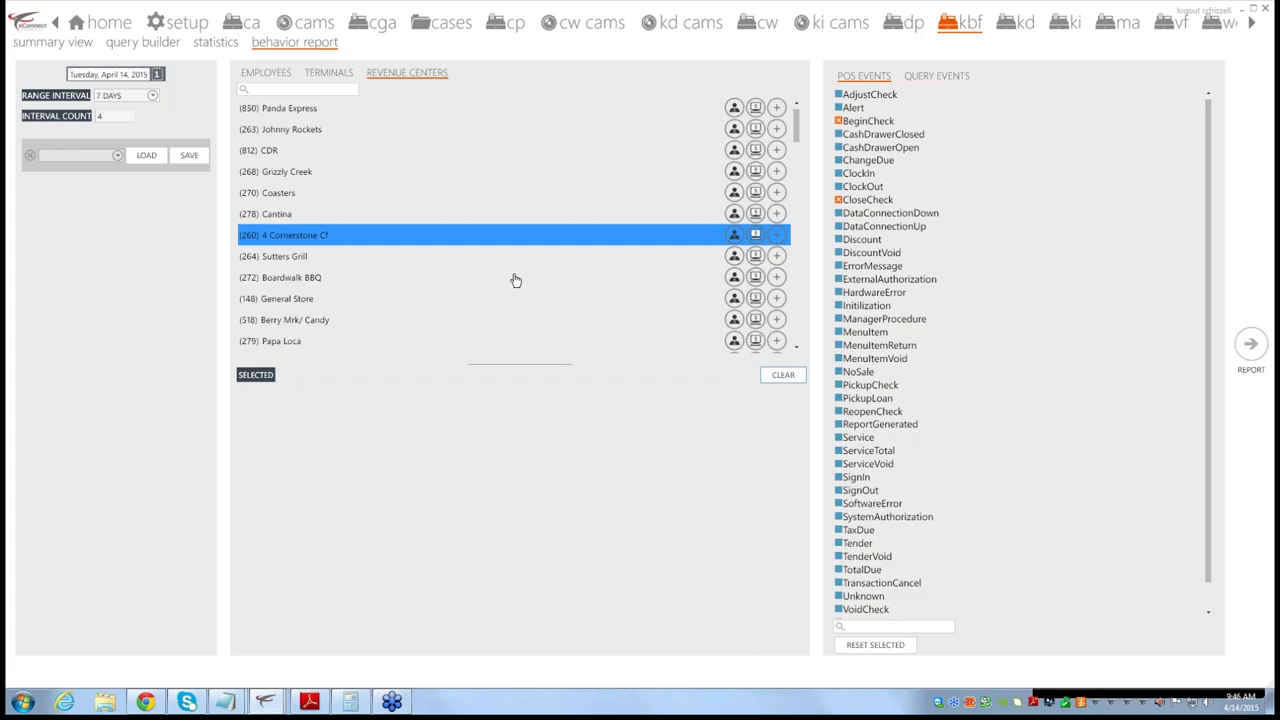
click(777, 235)
click(777, 192)
click(777, 150)
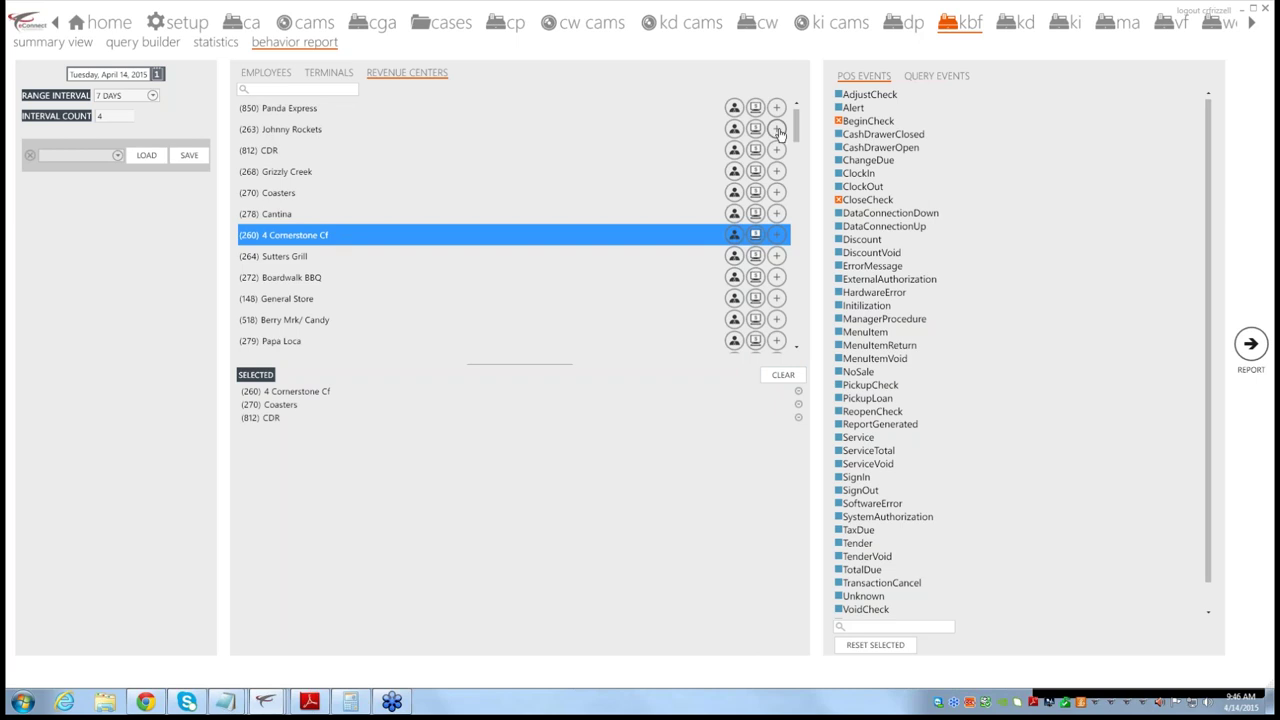
click(777, 130)
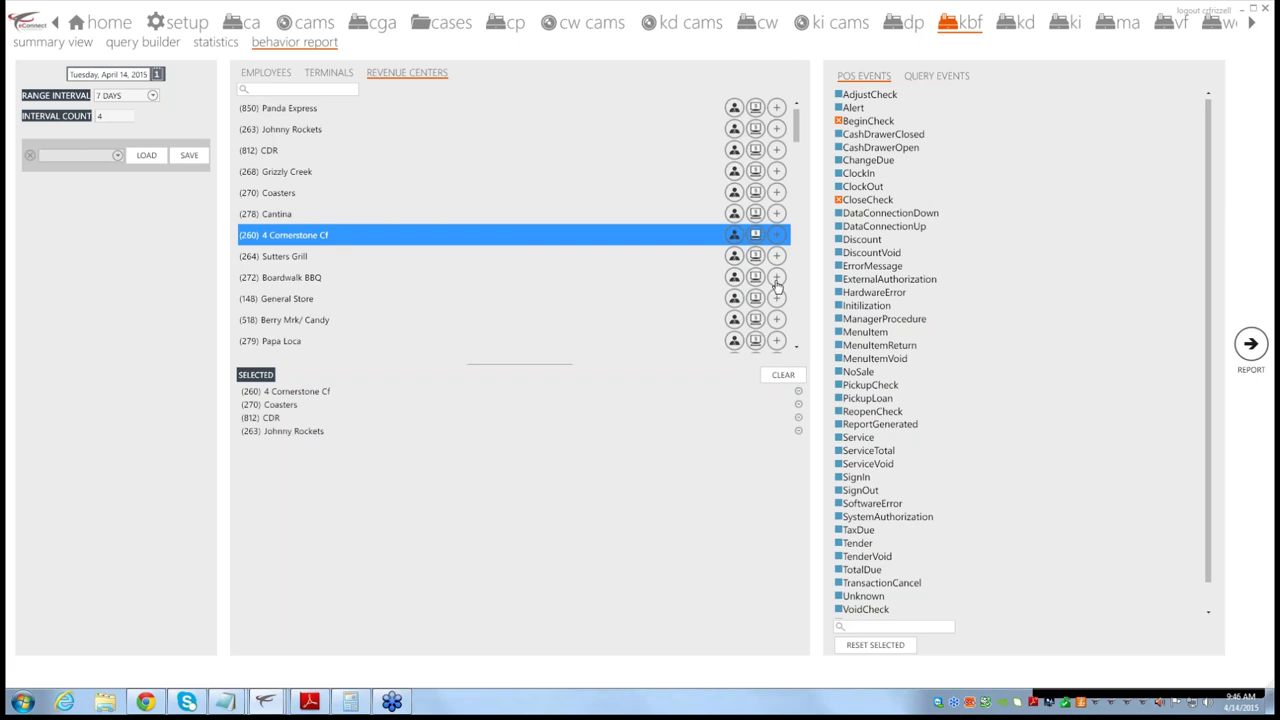
click(784, 375)
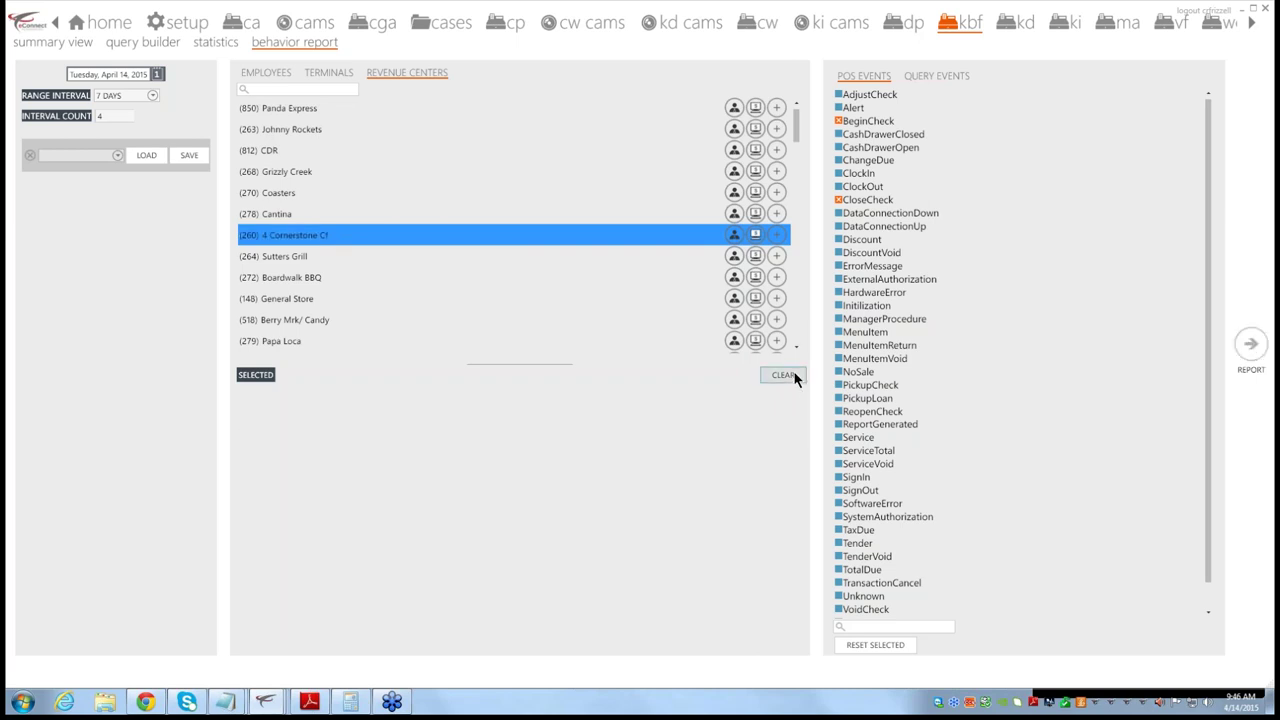
Step: Select all employees of 4 Cornerstone Cf for the behavior report, with POS events BeginCheck, TransactionCancel and MenuItemVoid instead of CloseCheck
click(735, 237)
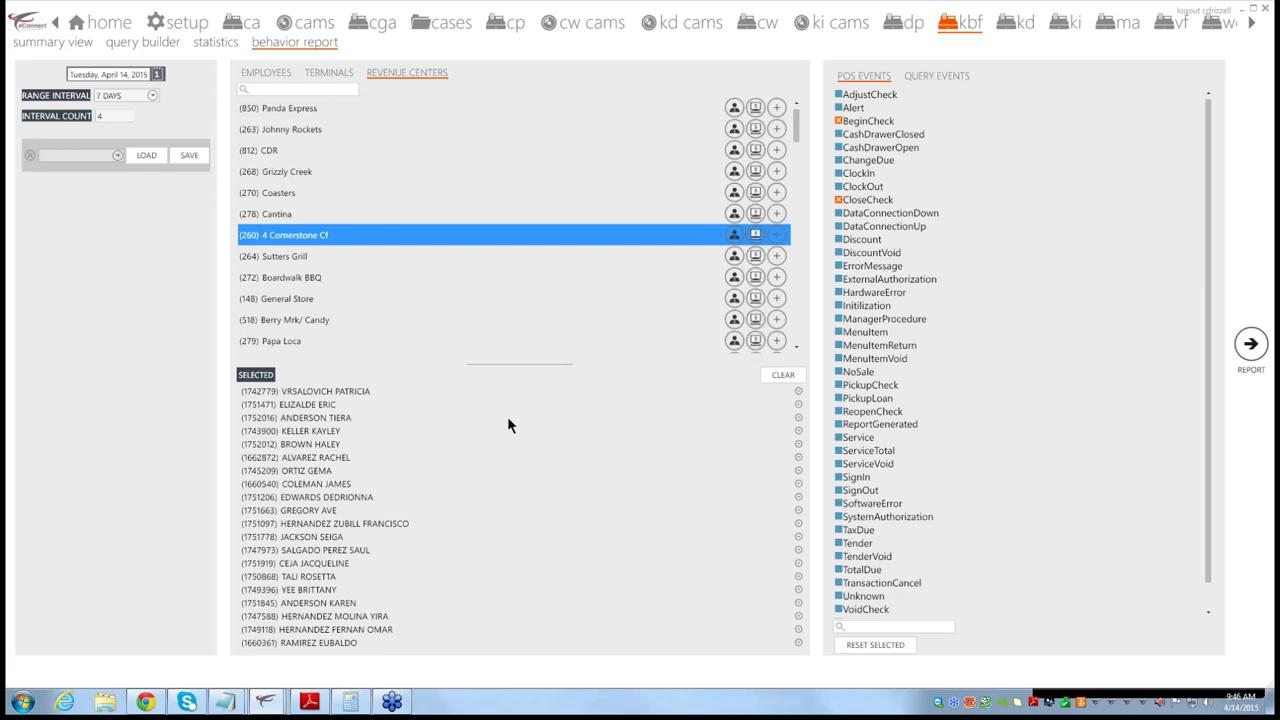
click(839, 200)
click(842, 121)
click(840, 585)
click(839, 359)
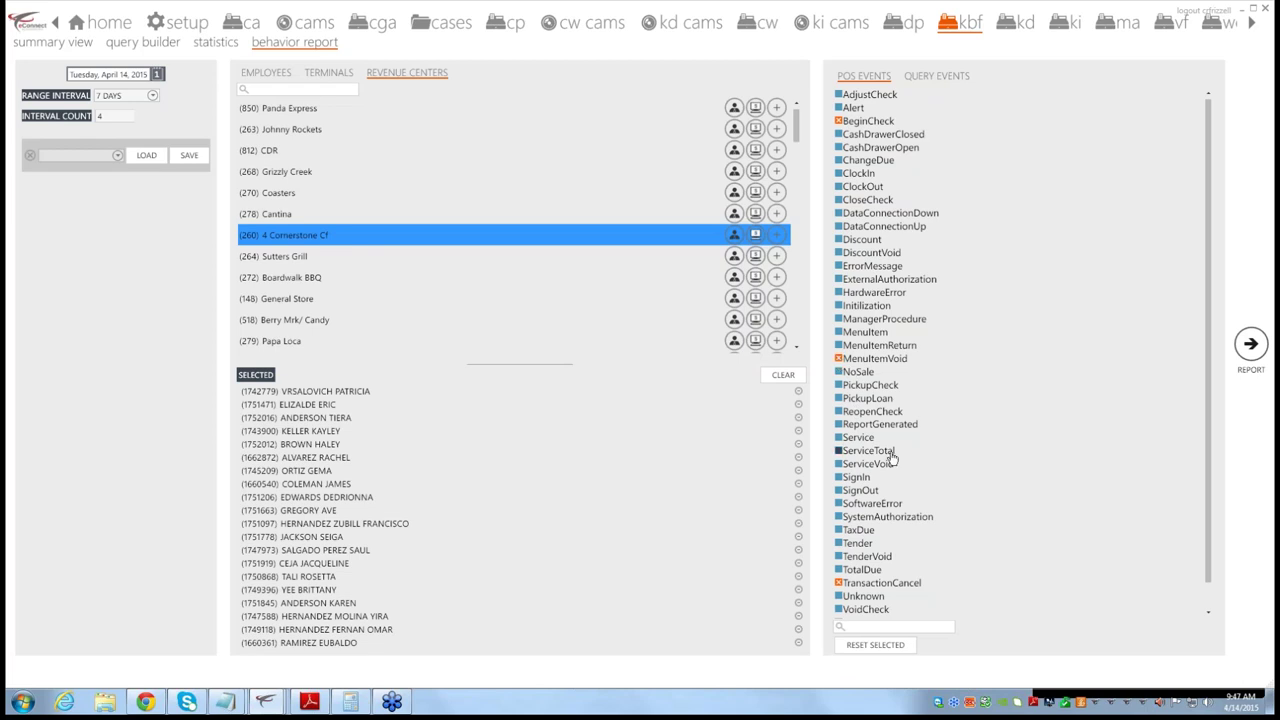
Step: Look through the saved query events and include Negative Transactions and Void + NoSale in the behavior report
click(948, 76)
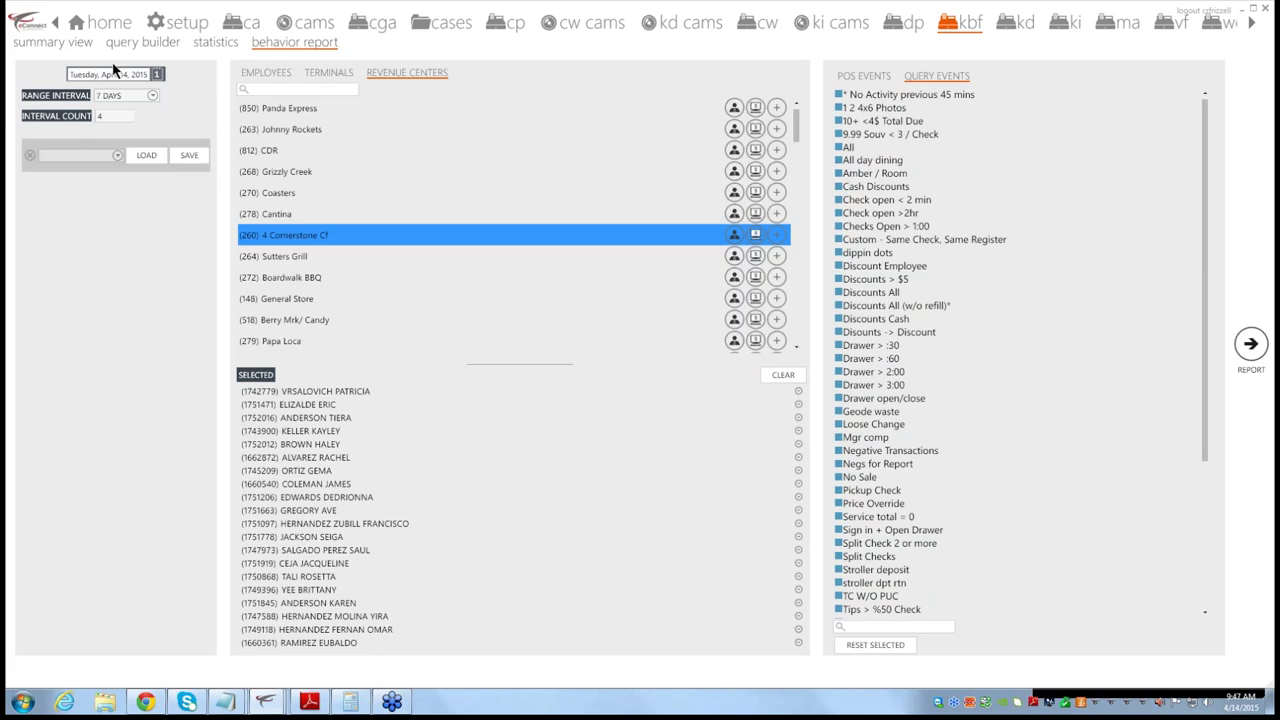
click(44, 45)
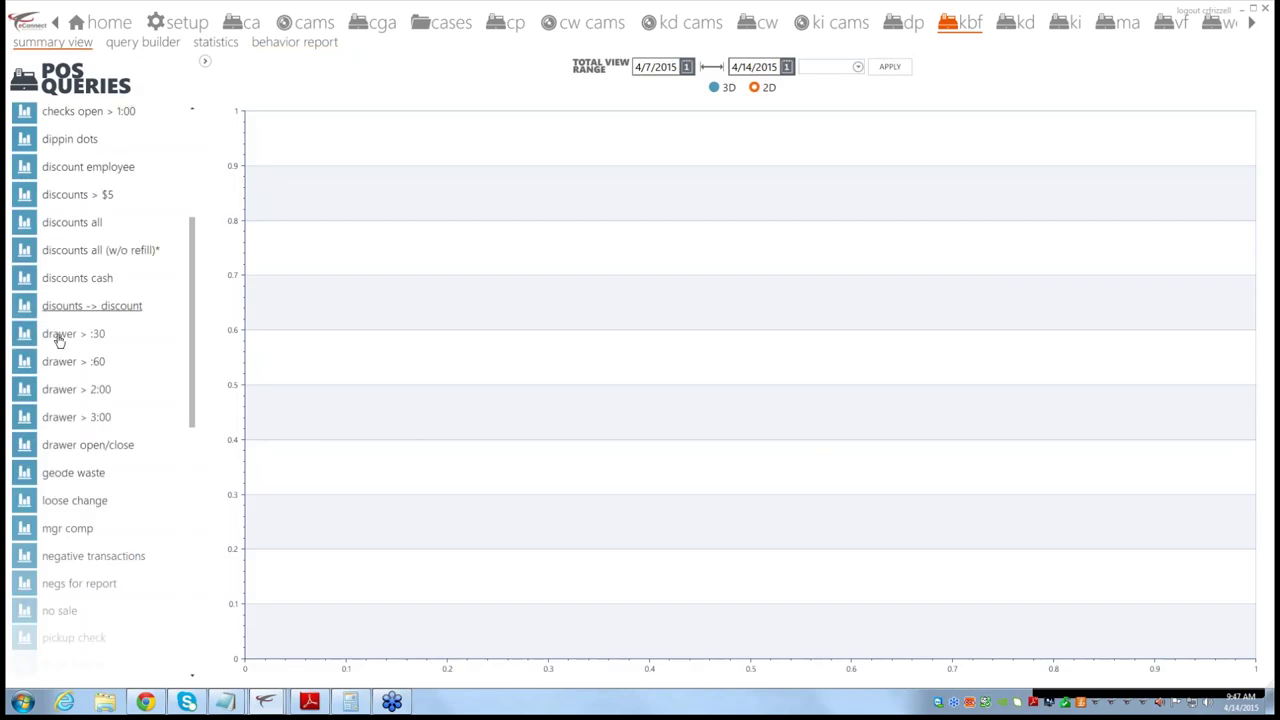
click(293, 44)
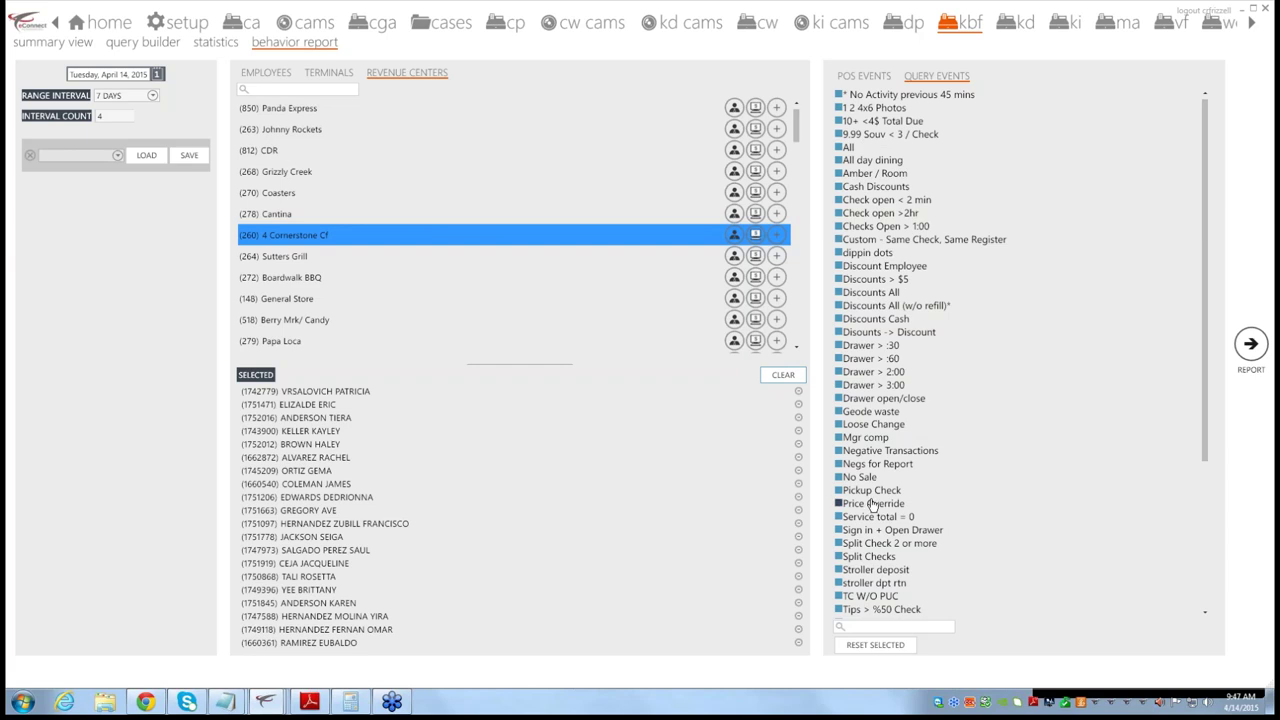
scroll(878, 535, down, 5)
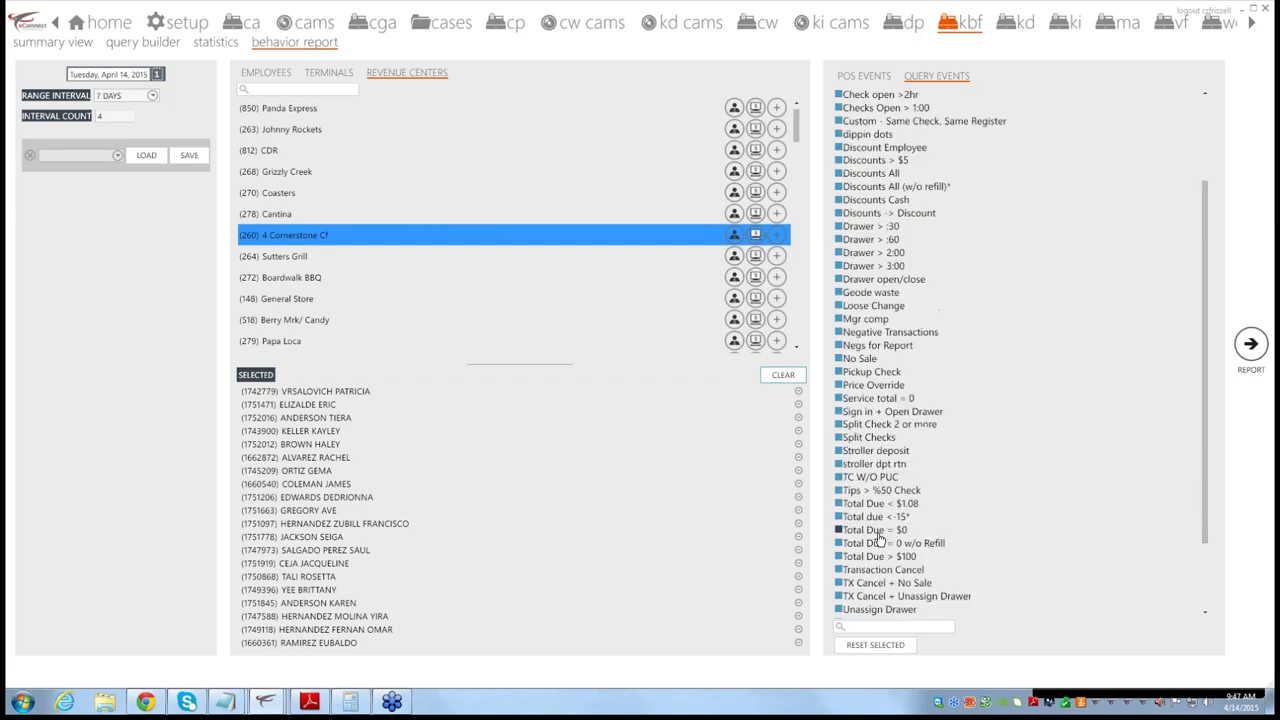
scroll(878, 539, down, 1)
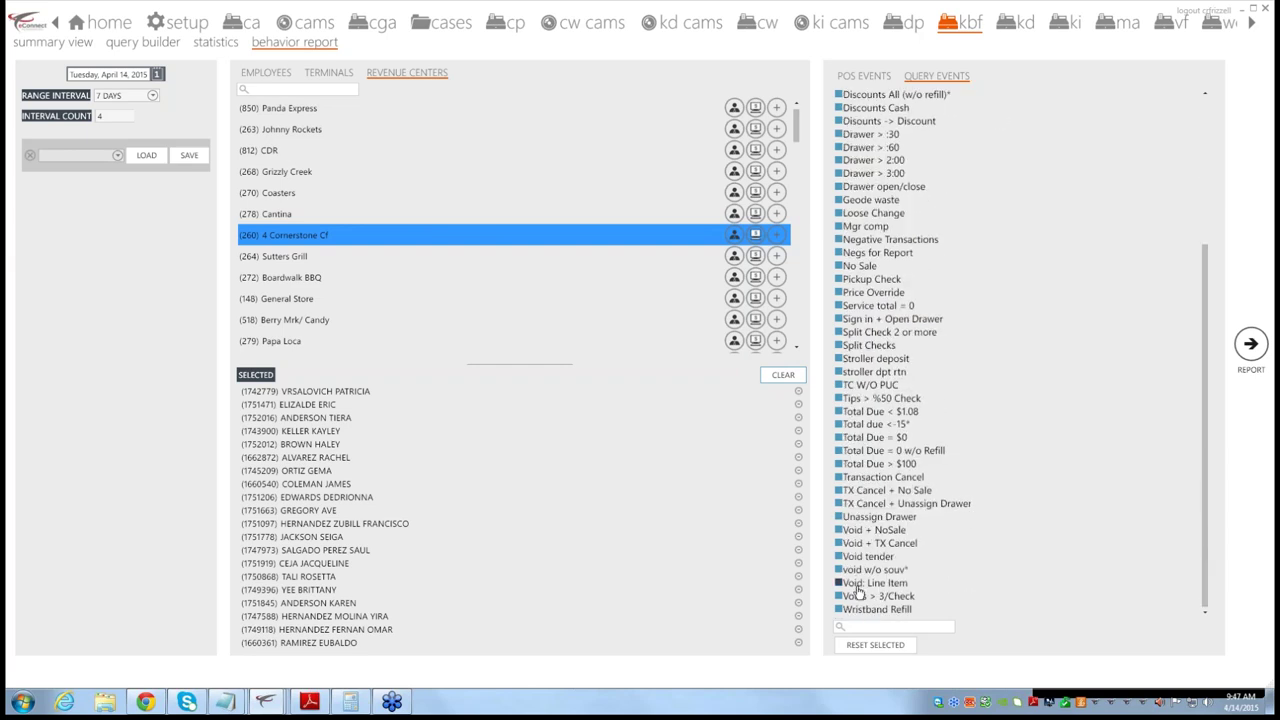
click(841, 531)
Step: Add the Discount and PickupCheck POS events to the selection and generate the behavior report
click(869, 78)
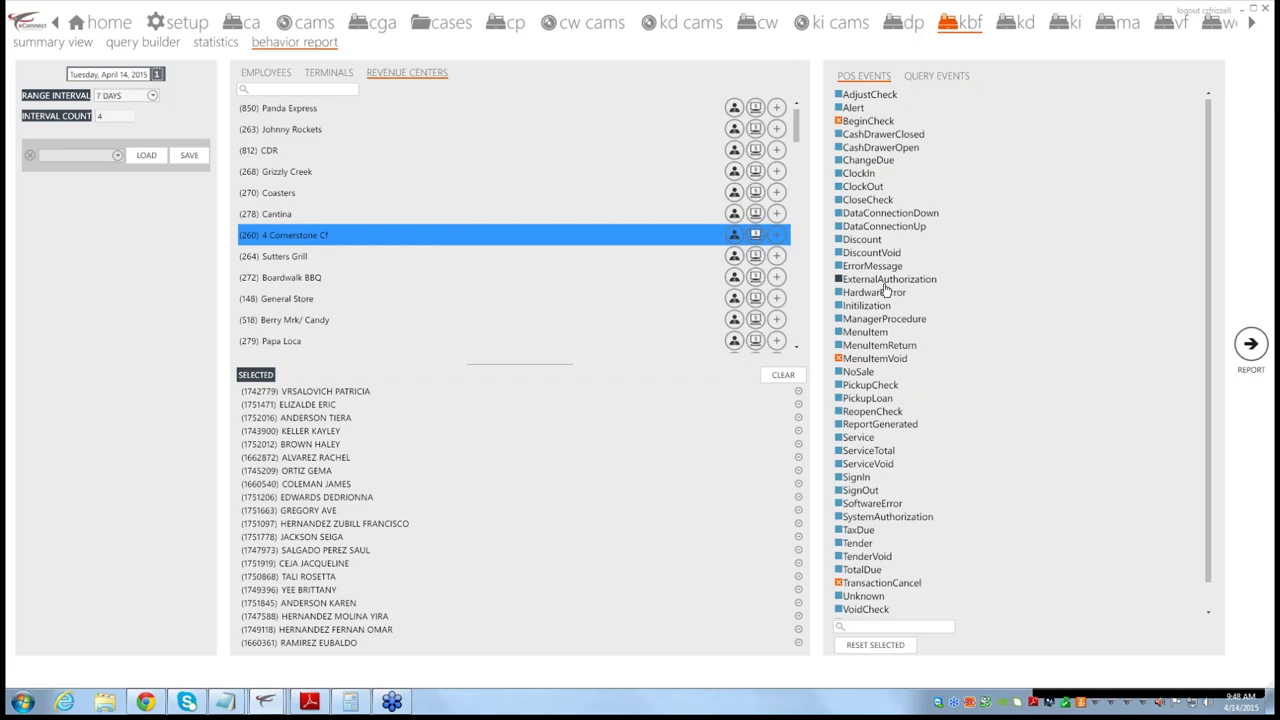
click(895, 360)
click(855, 246)
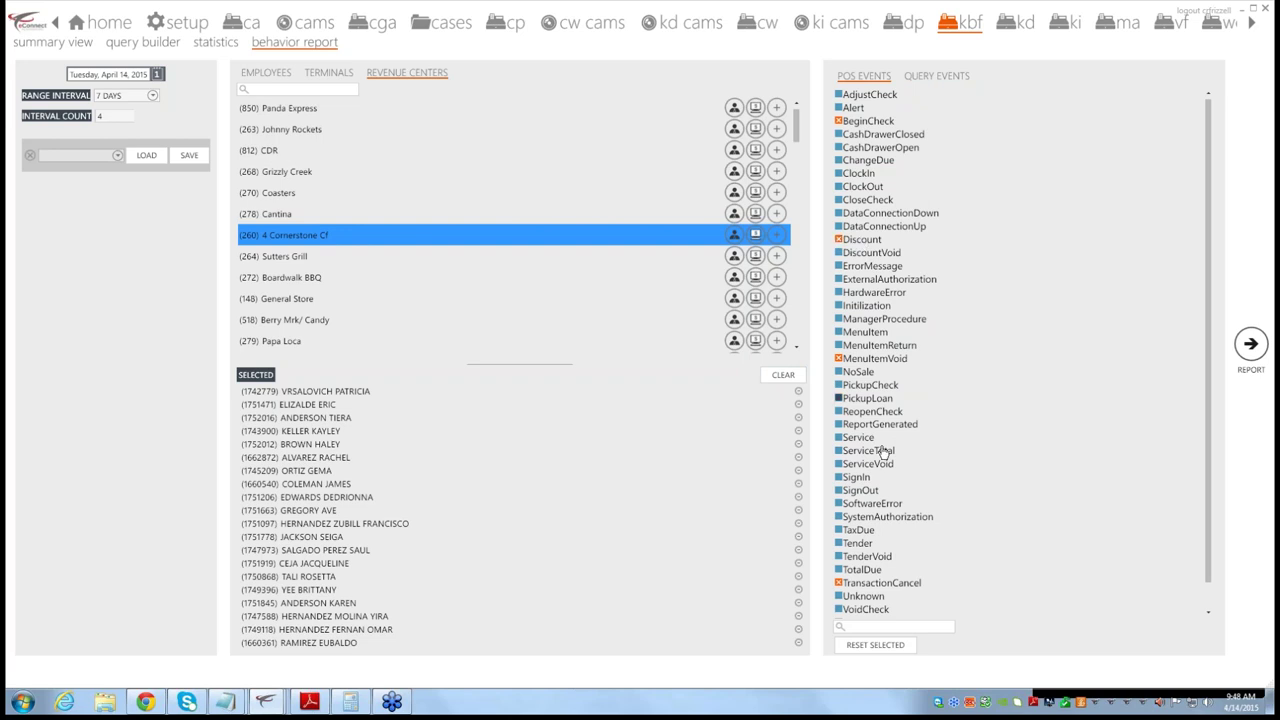
click(838, 412)
click(838, 412)
click(839, 386)
click(1252, 344)
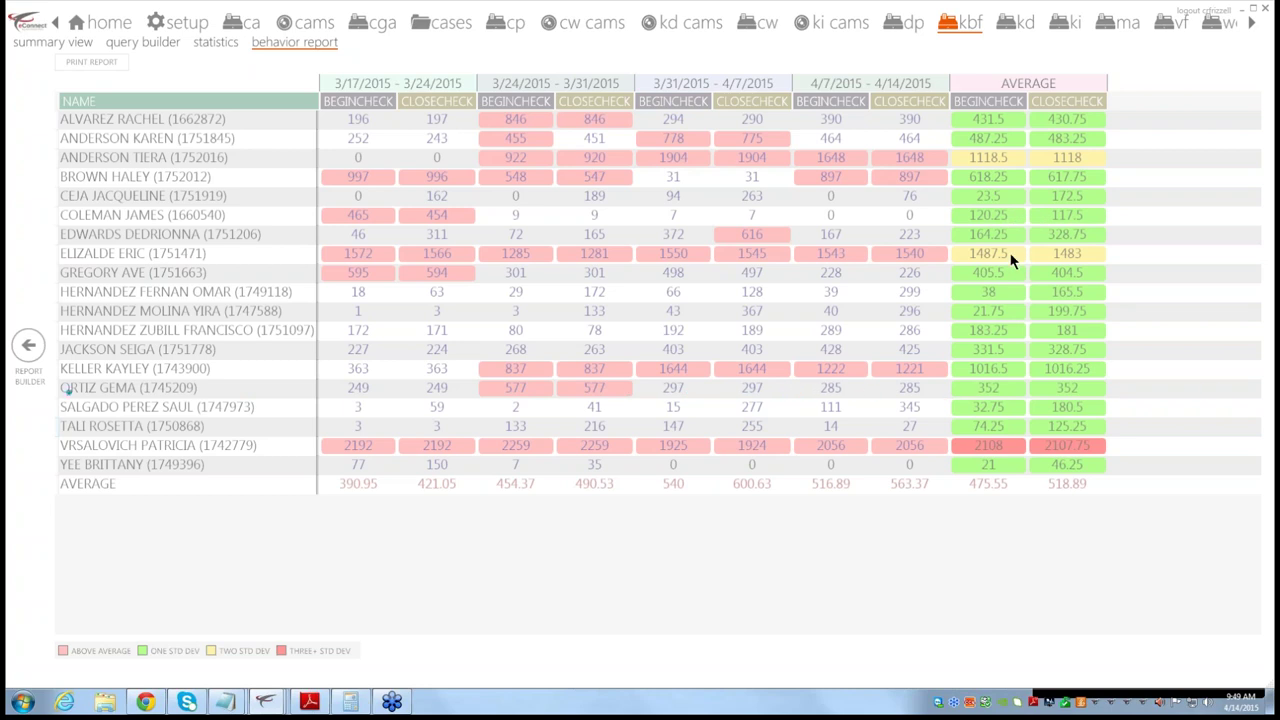
Step: Open the transaction cancel records behind the count of 12 in the report's 4/7/2015 - 4/14/2015 interval
click(997, 423)
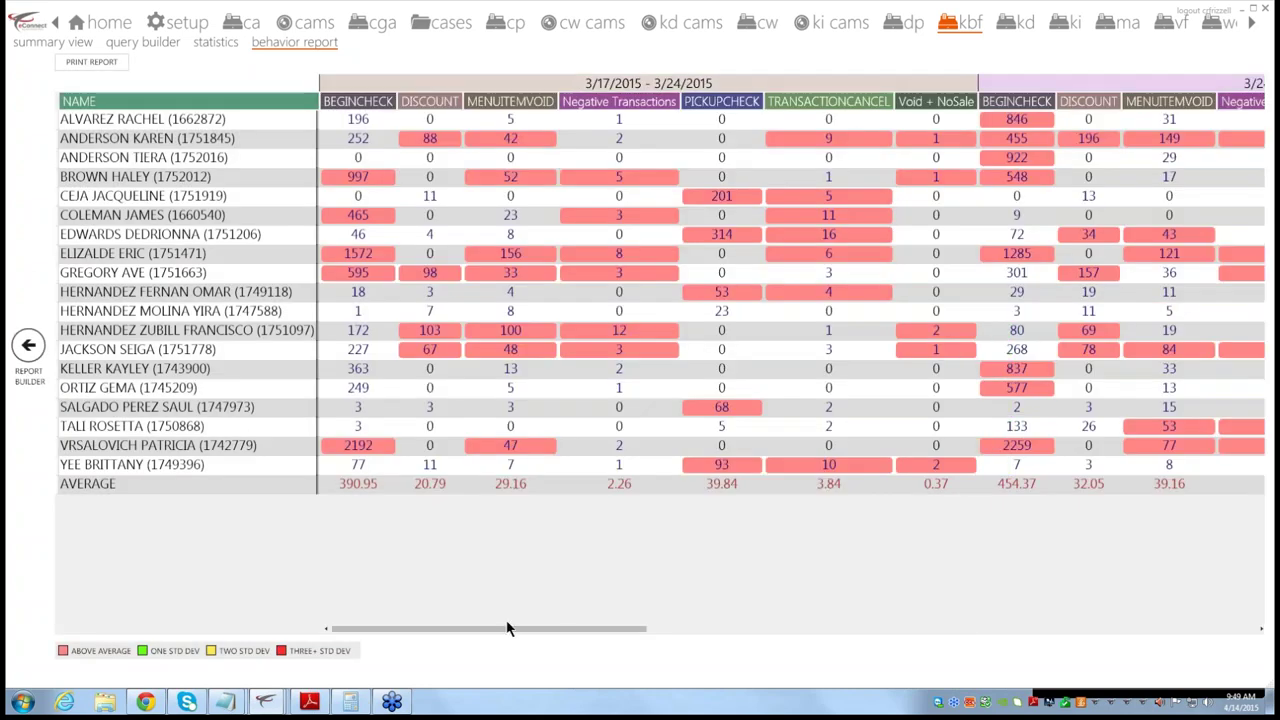
drag(508, 630, 977, 606)
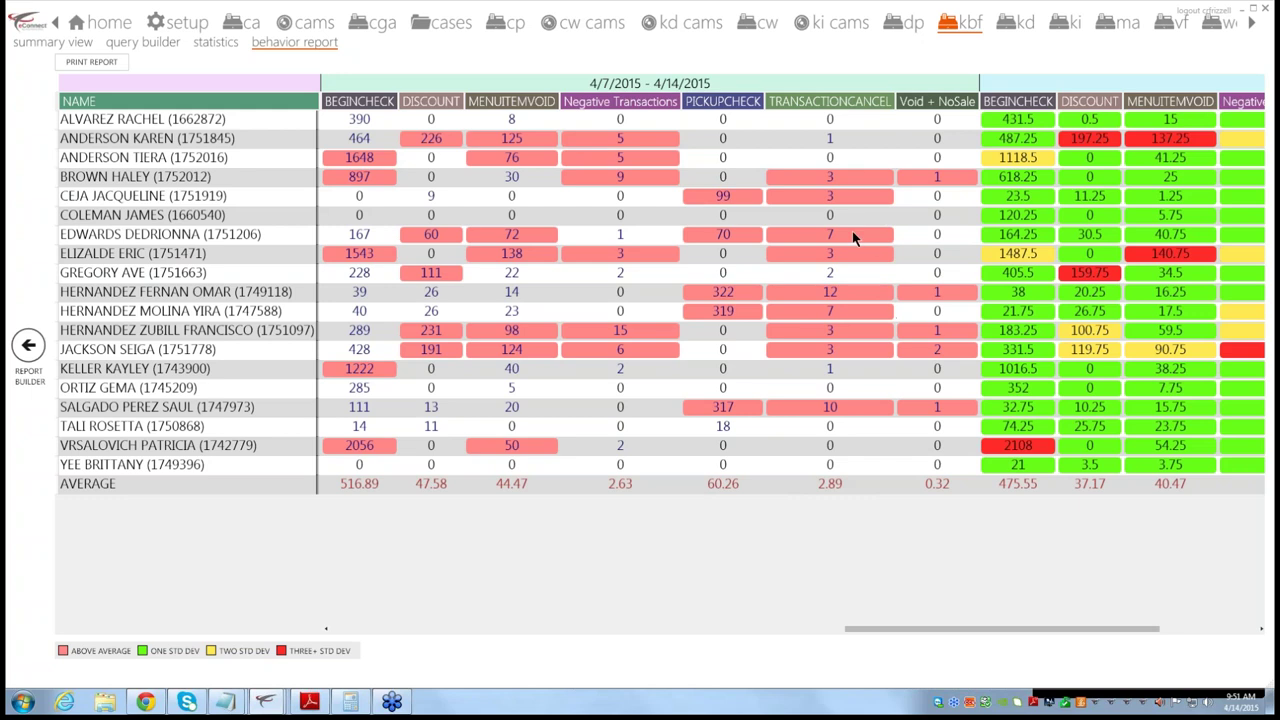
click(837, 290)
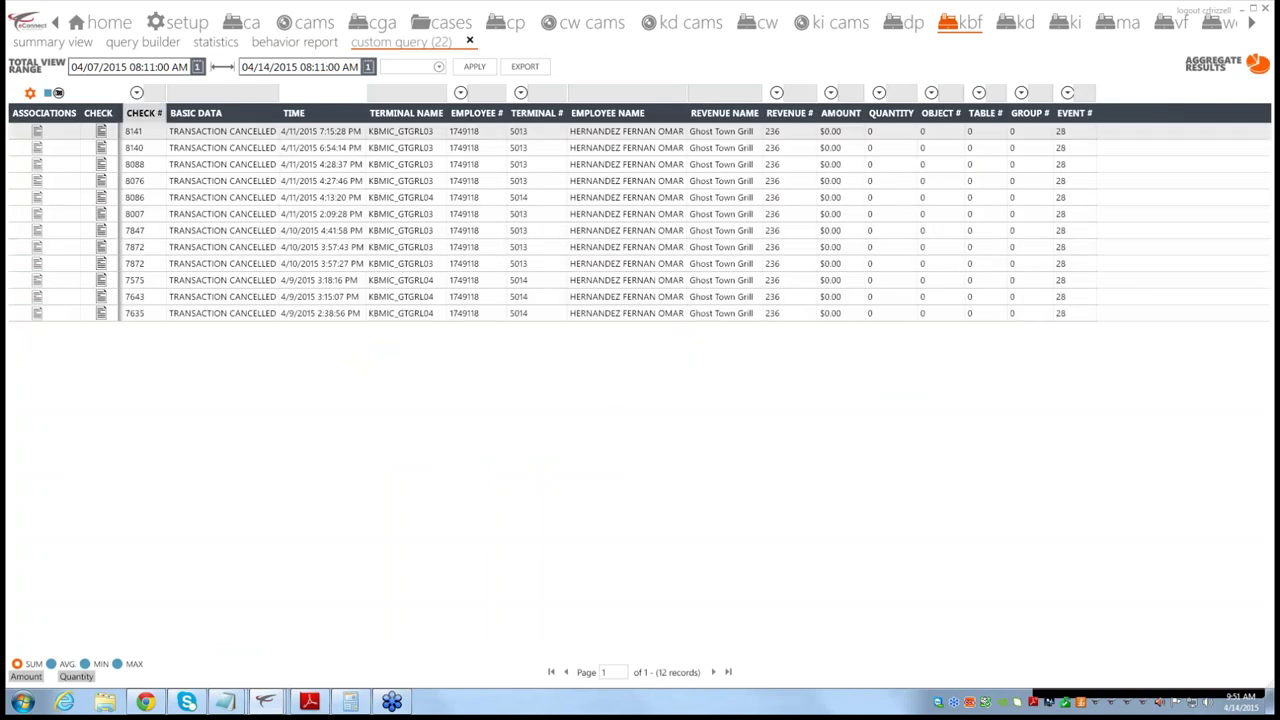
Step: Review the transaction journal around cancelled check 8141 and the check summary of check 8088, and return to the behavior report
click(101, 131)
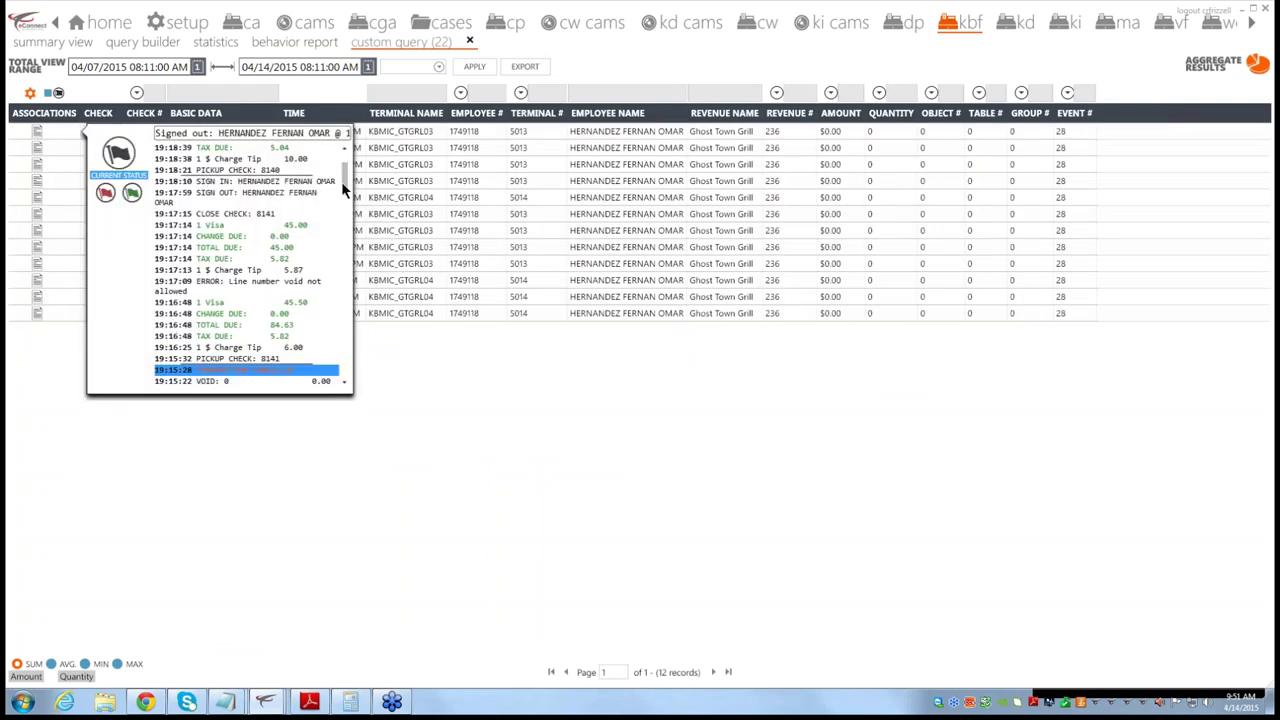
drag(341, 181, 343, 197)
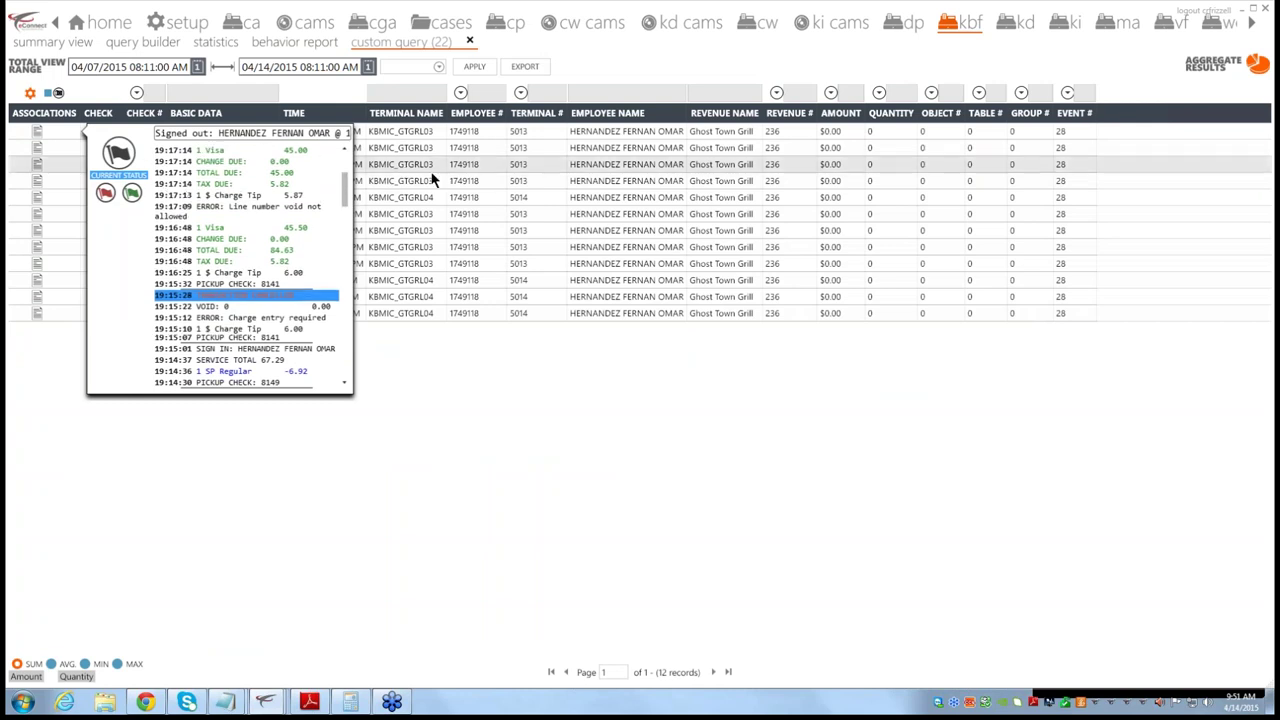
click(101, 164)
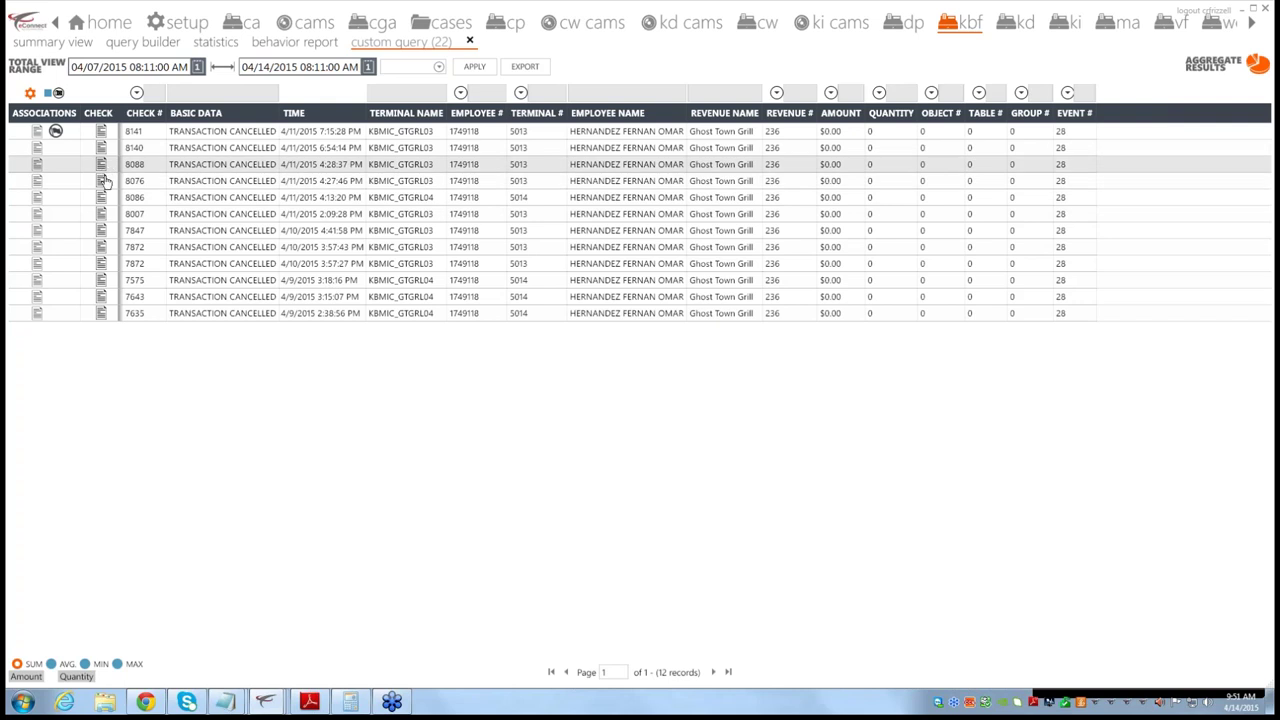
click(102, 182)
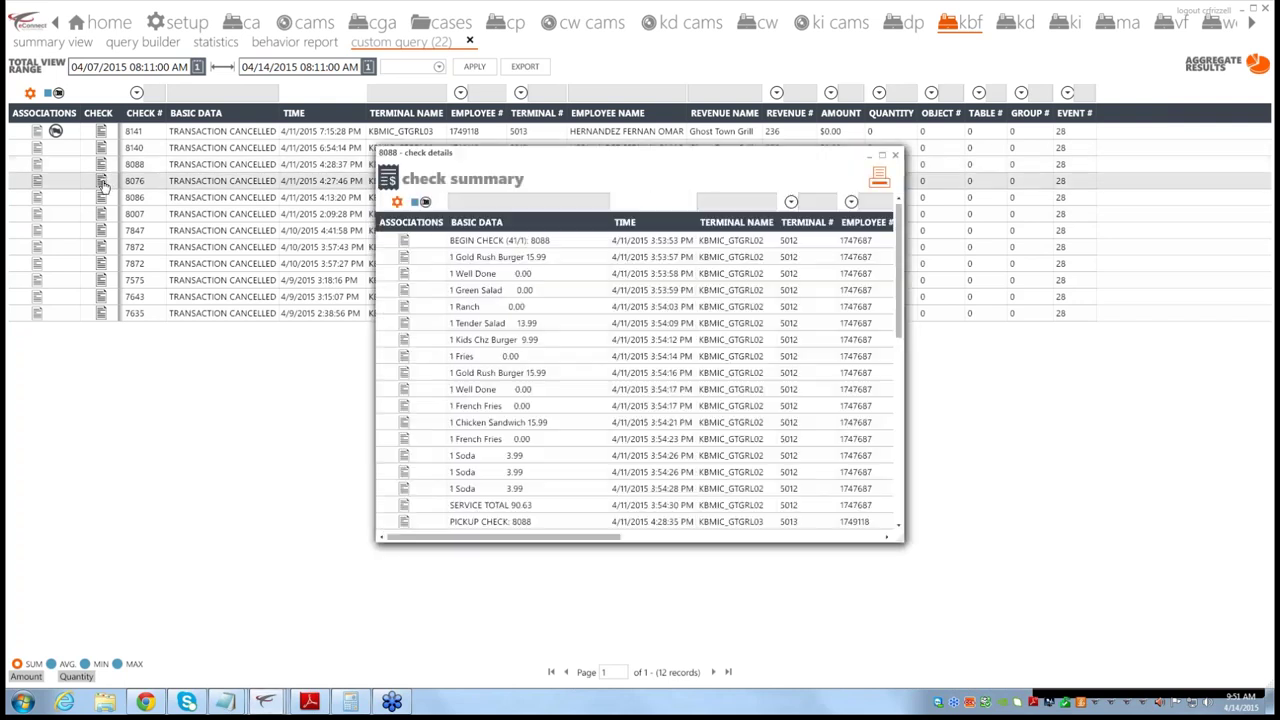
click(896, 160)
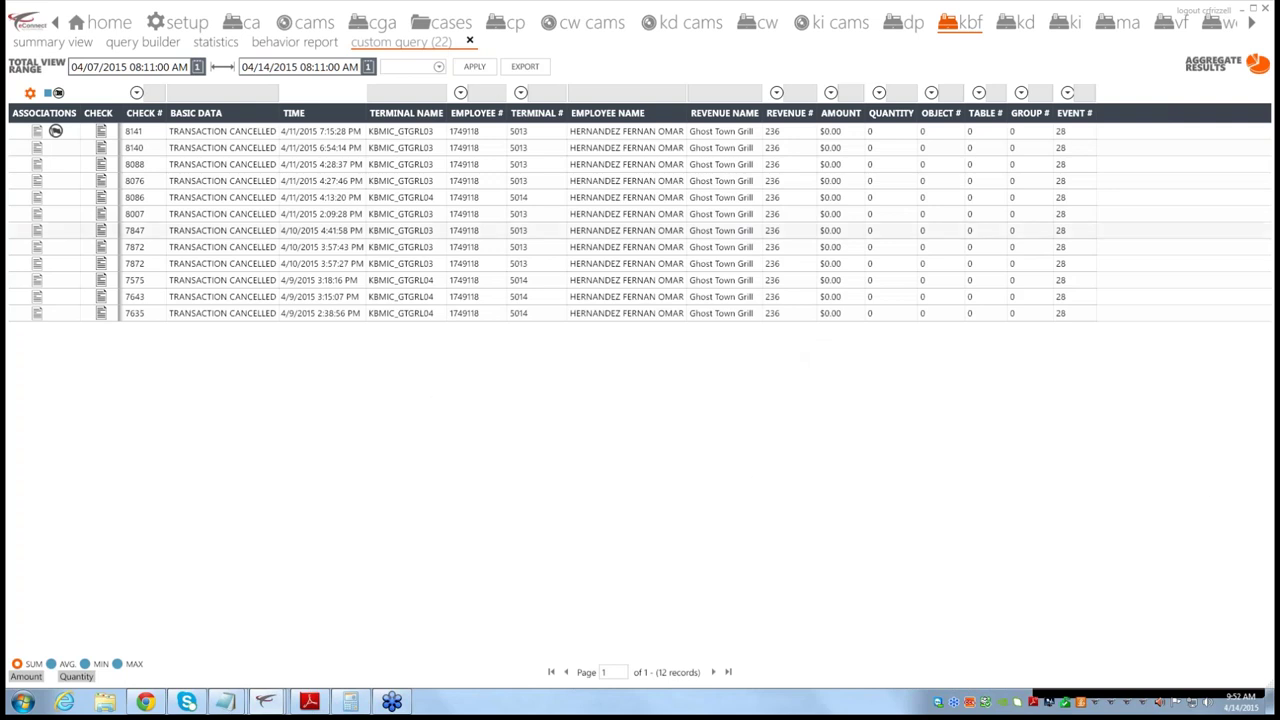
click(318, 48)
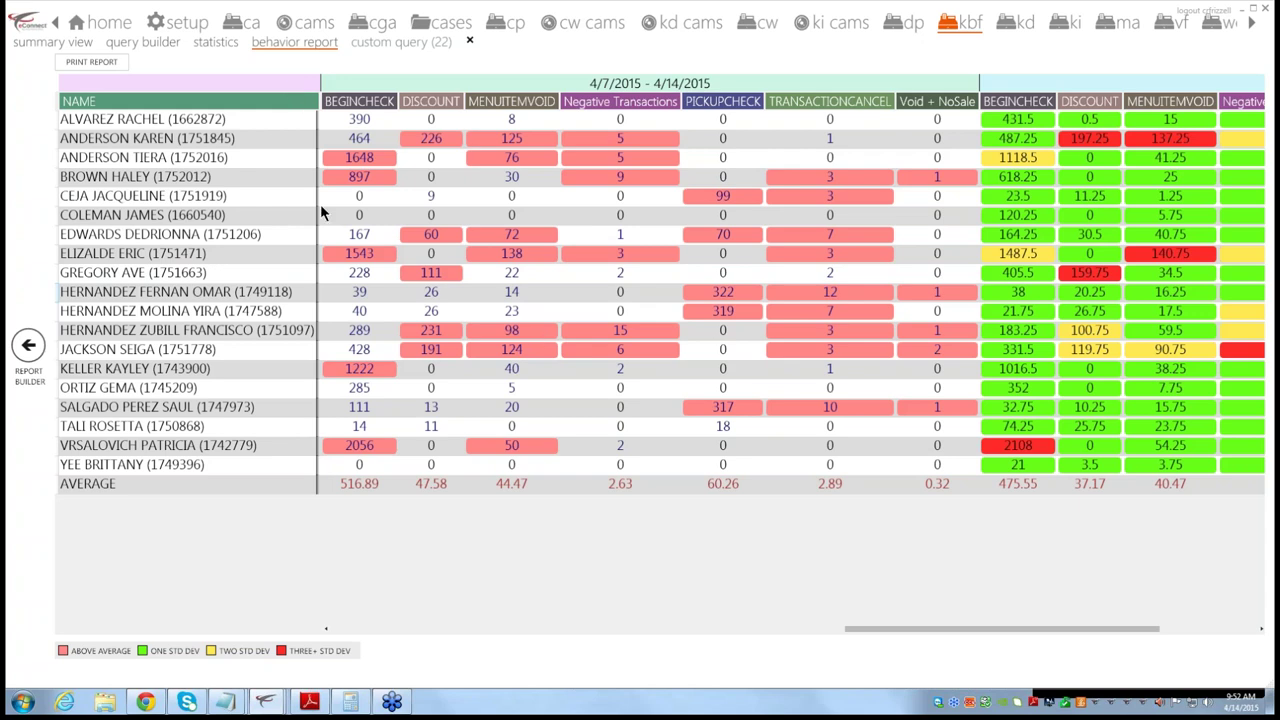
Step: Aggregate the cancelled-transaction records by Hour to review when the cancels occur, and close that custom query
click(395, 42)
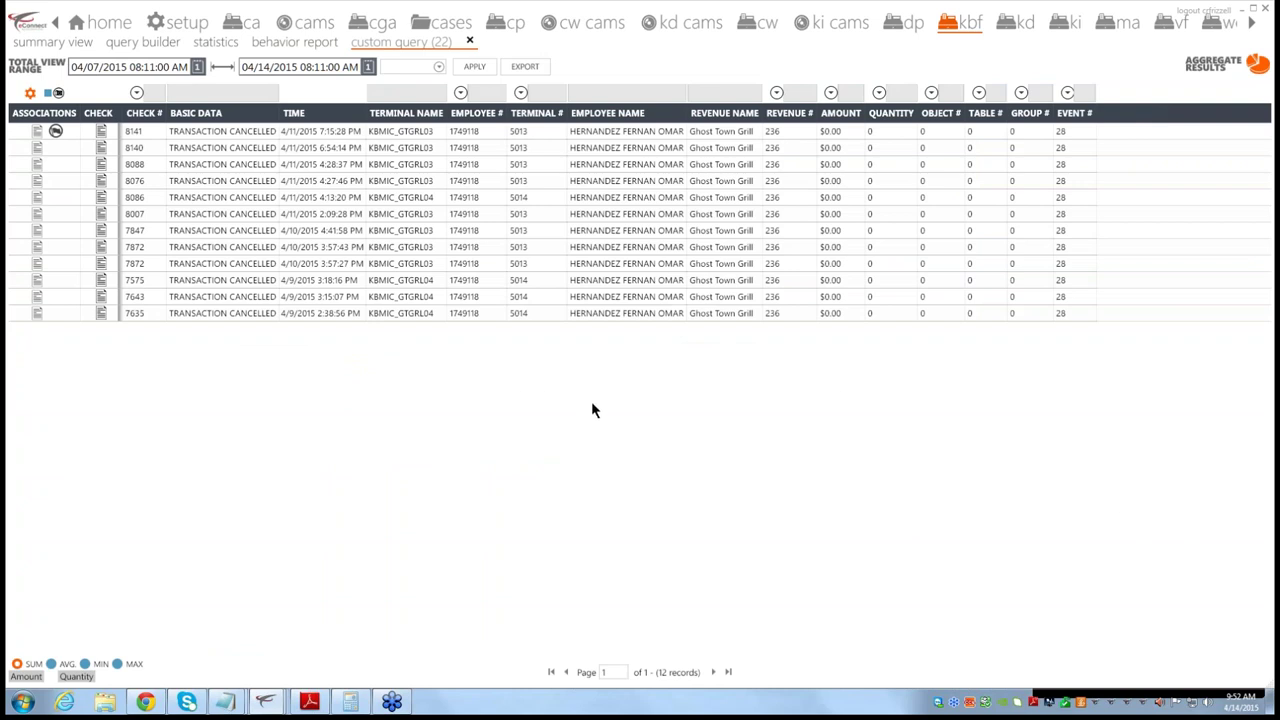
click(444, 314)
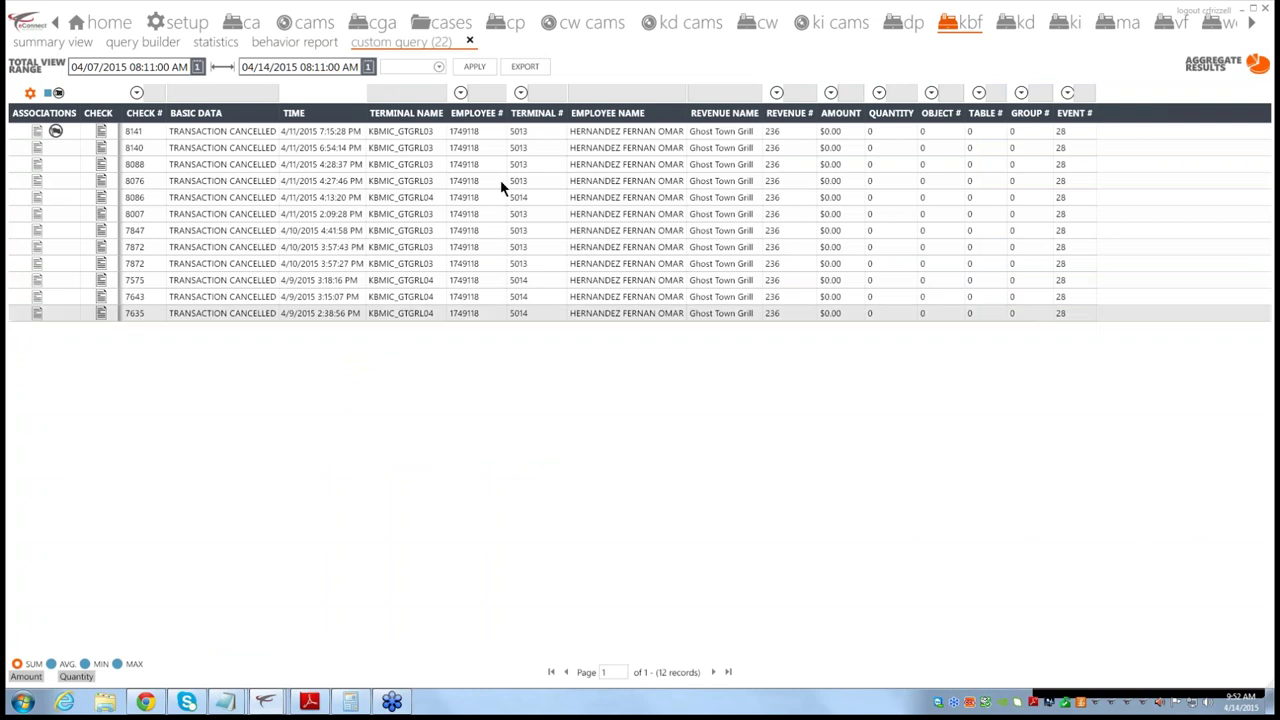
click(313, 42)
click(418, 44)
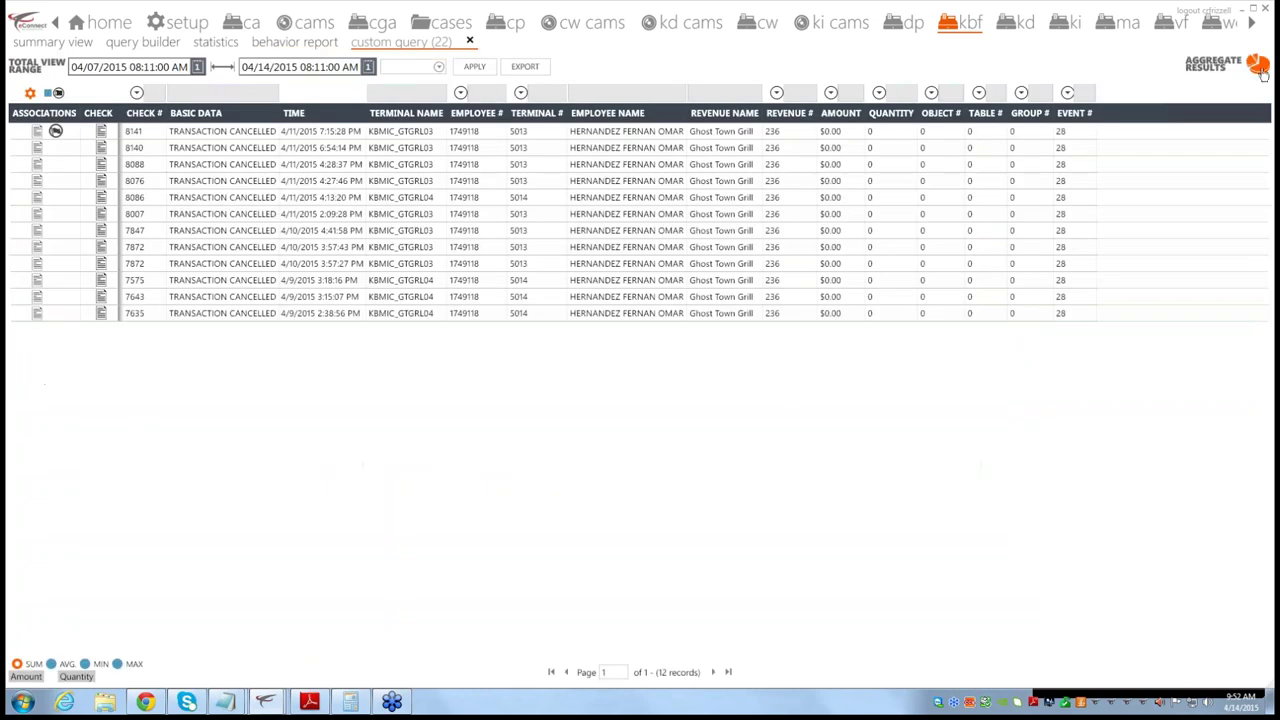
click(1219, 70)
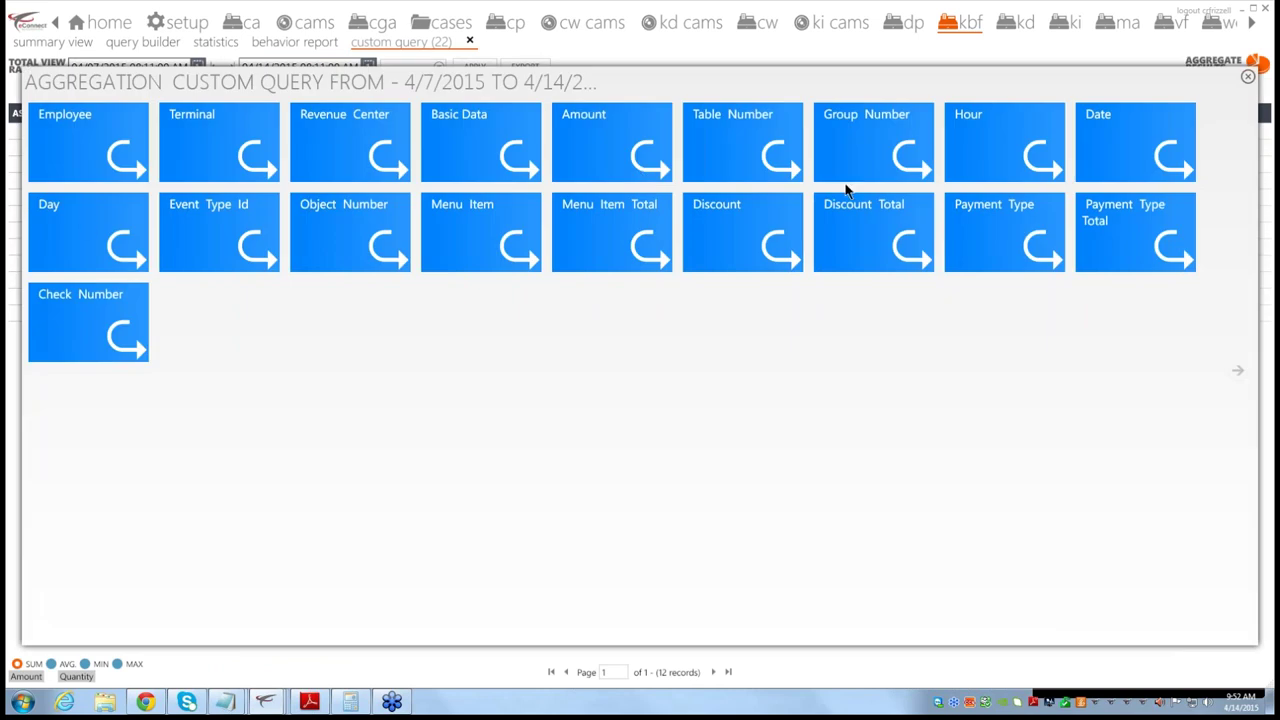
click(972, 136)
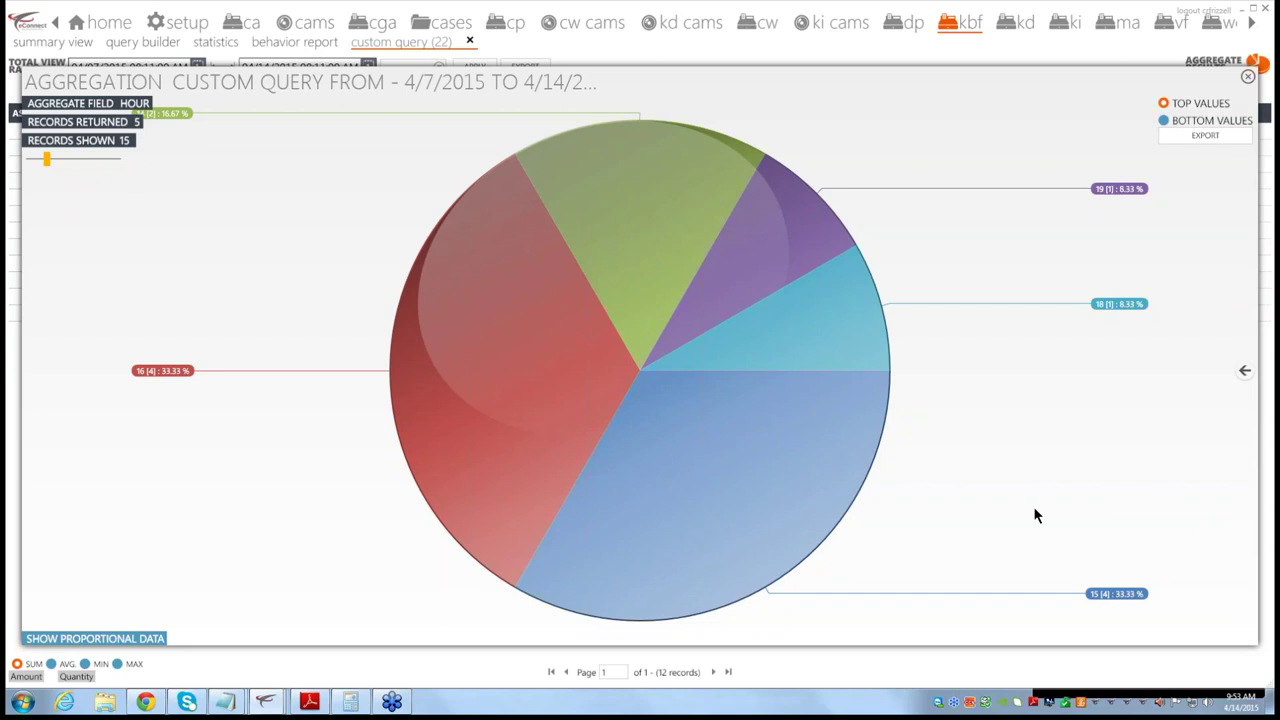
click(469, 40)
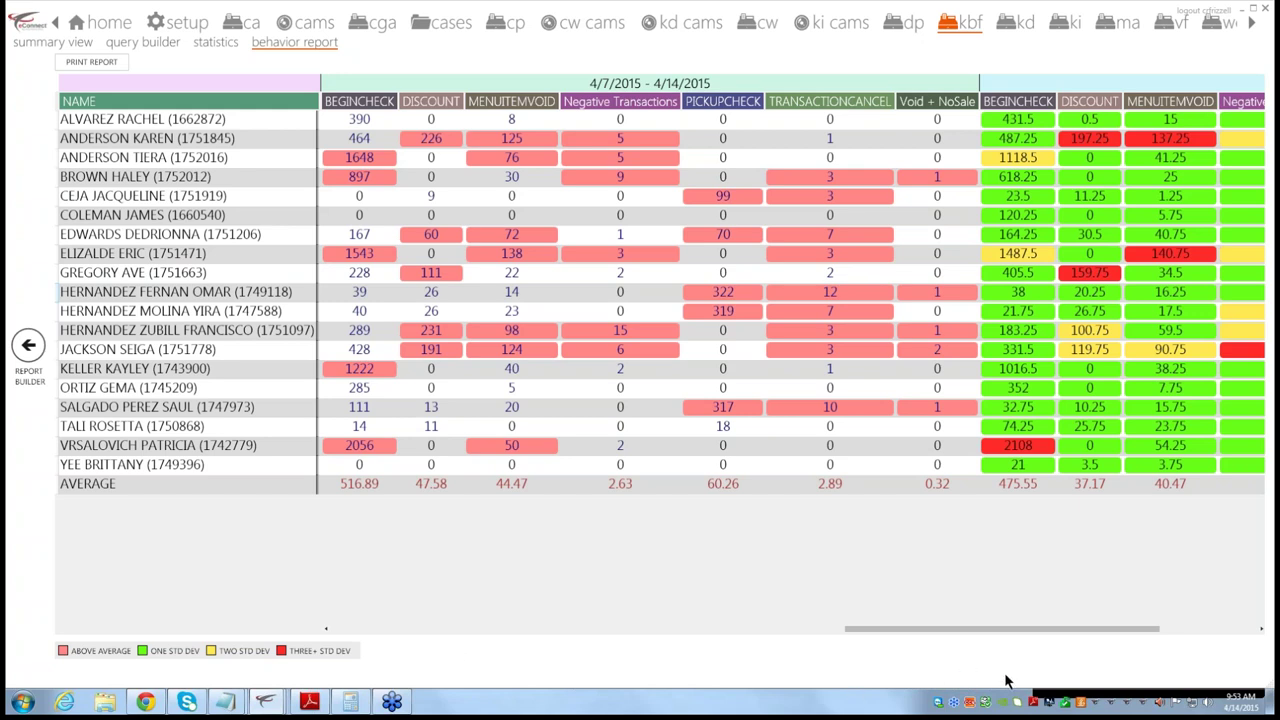
Step: Check the May 2015 page of the system calendar and close it
click(1243, 710)
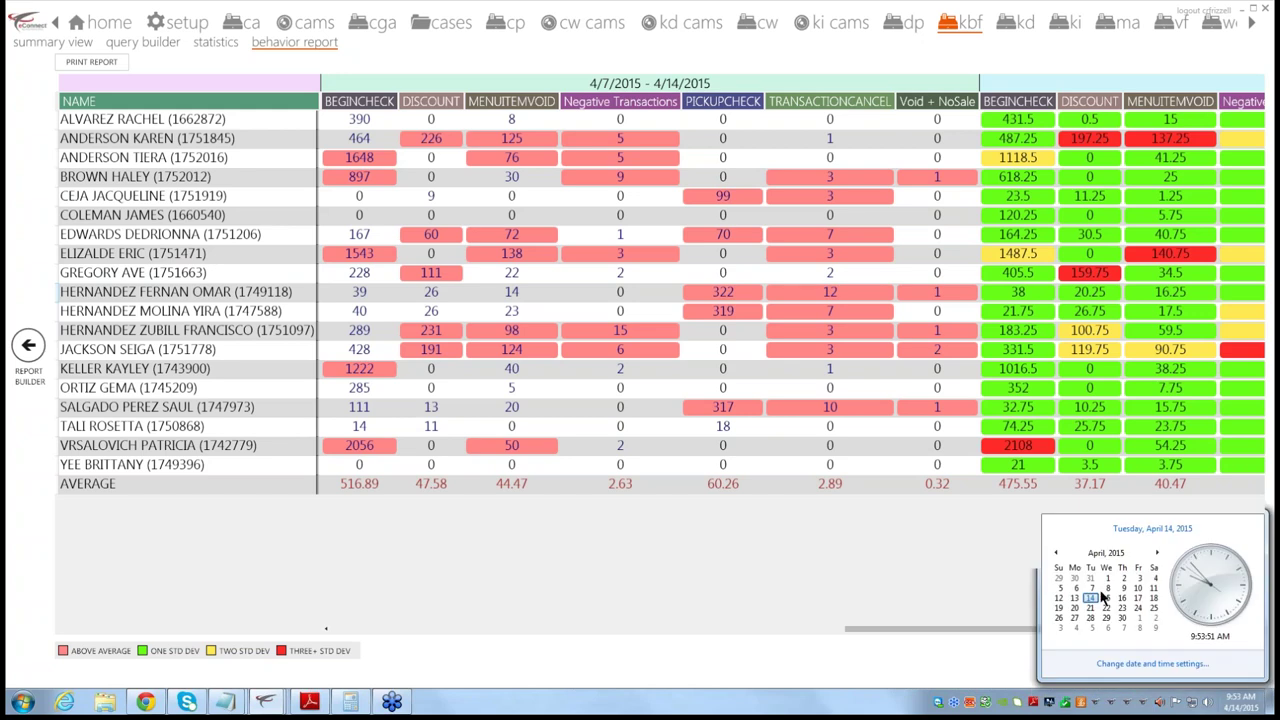
click(1157, 552)
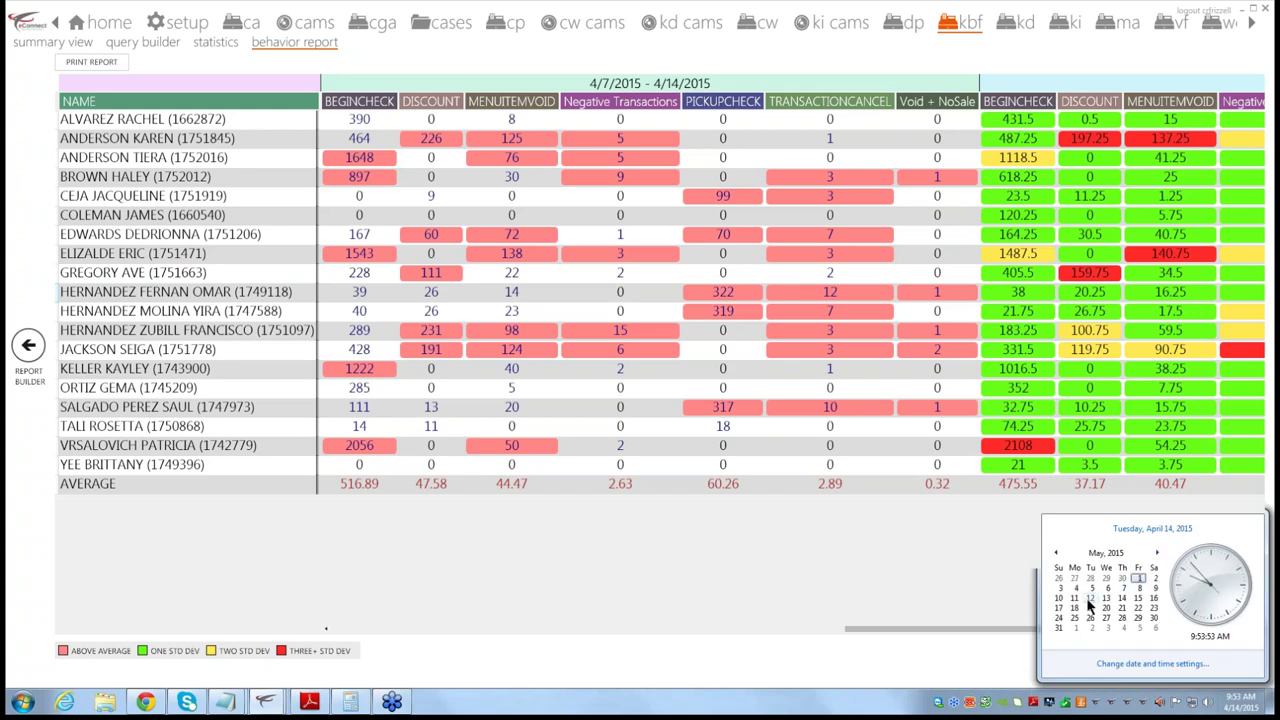
click(1020, 555)
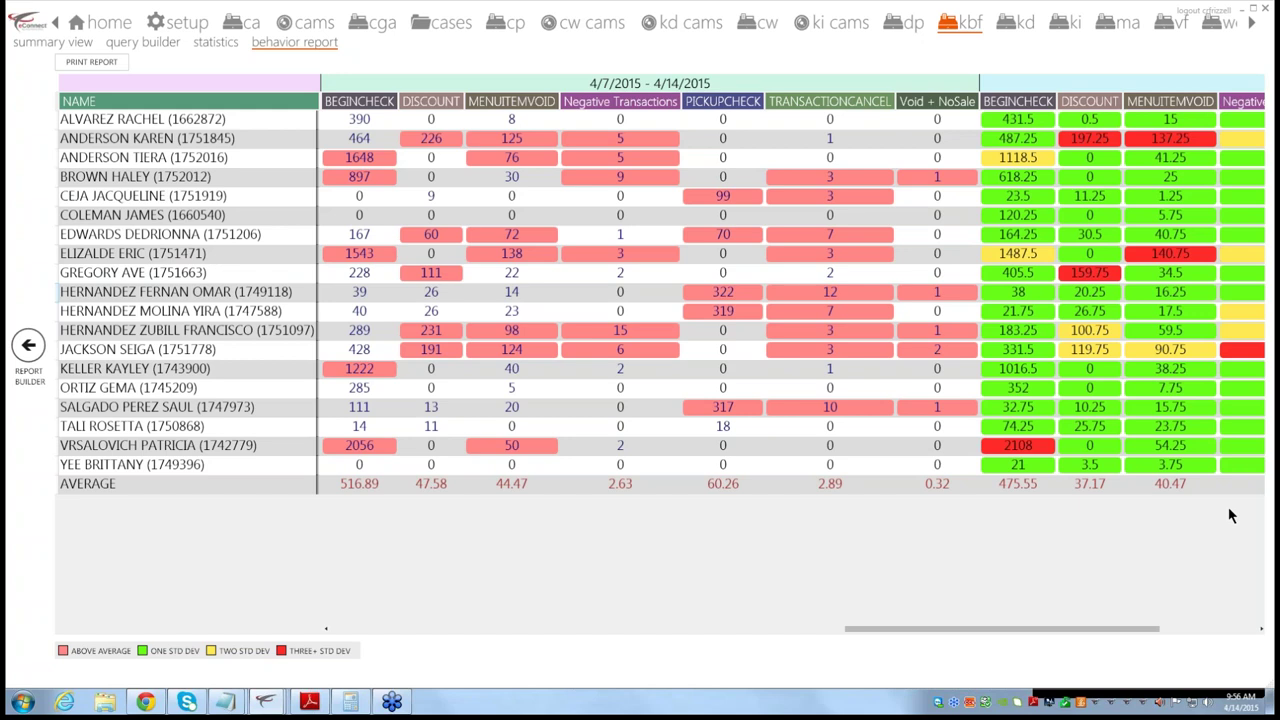
Step: Add an Event Type criterion in the query builder and look through the event types available for its filter condition
click(159, 44)
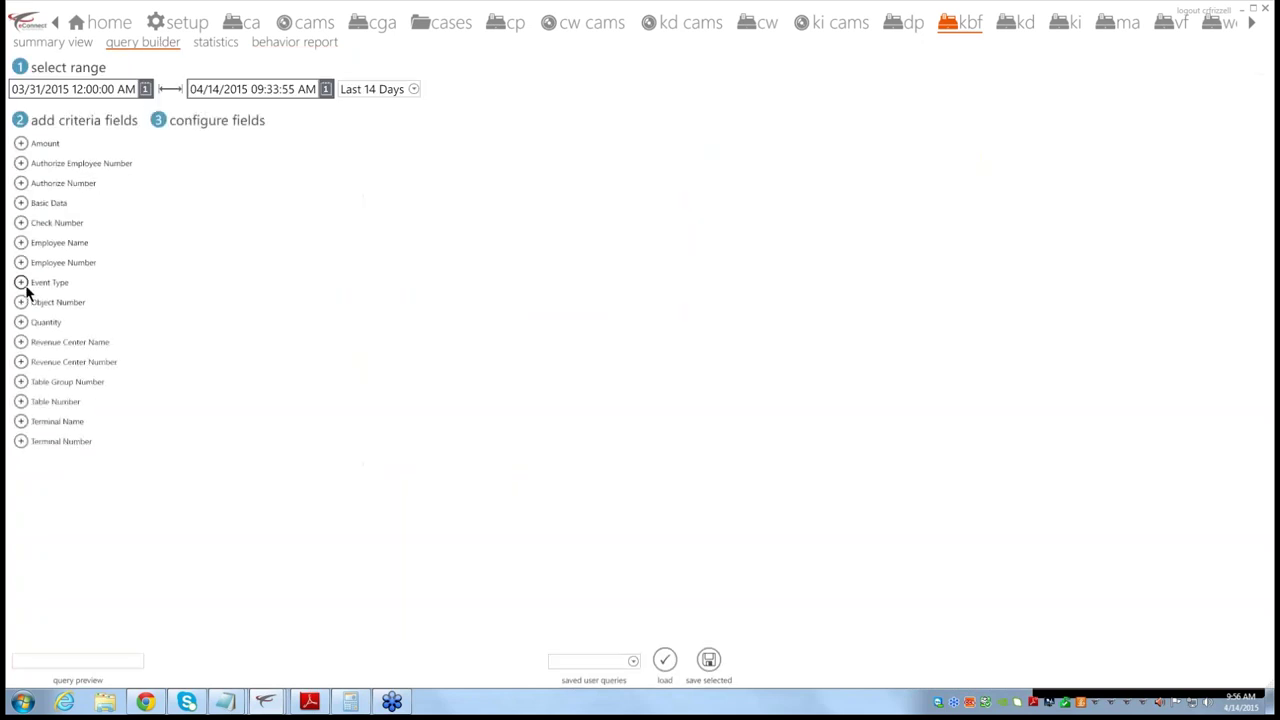
click(21, 283)
click(456, 166)
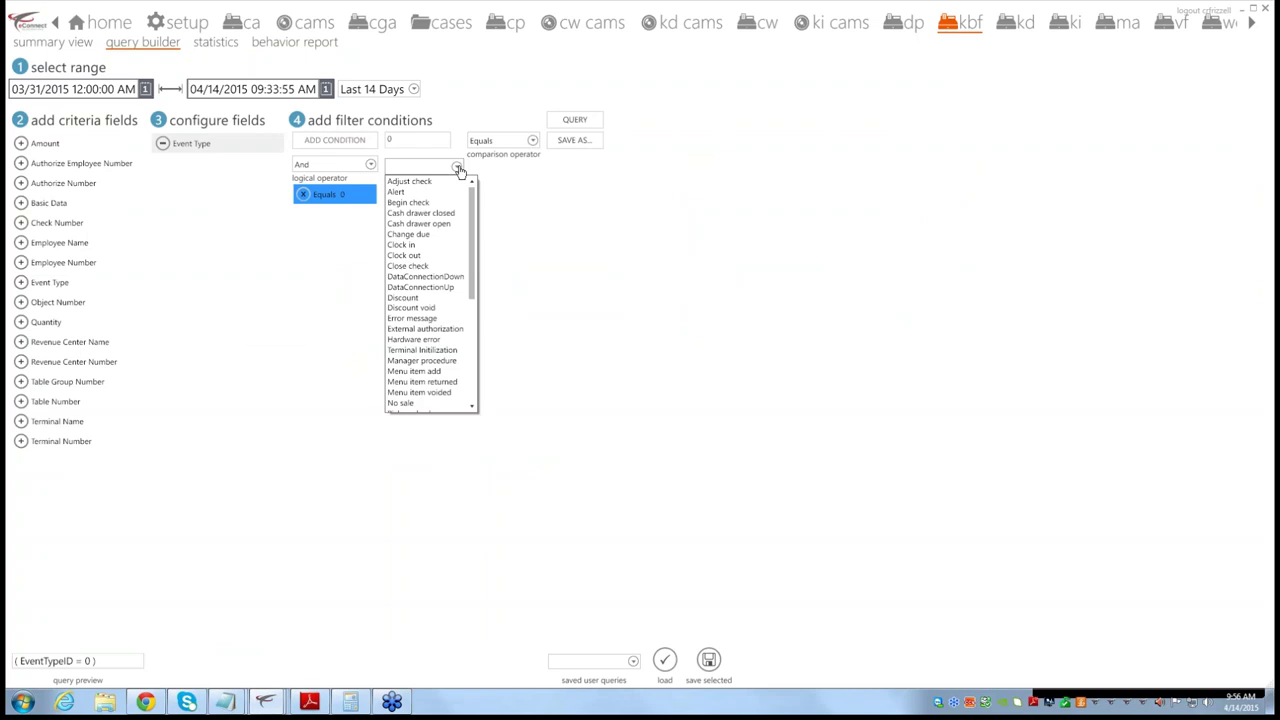
drag(468, 188, 474, 243)
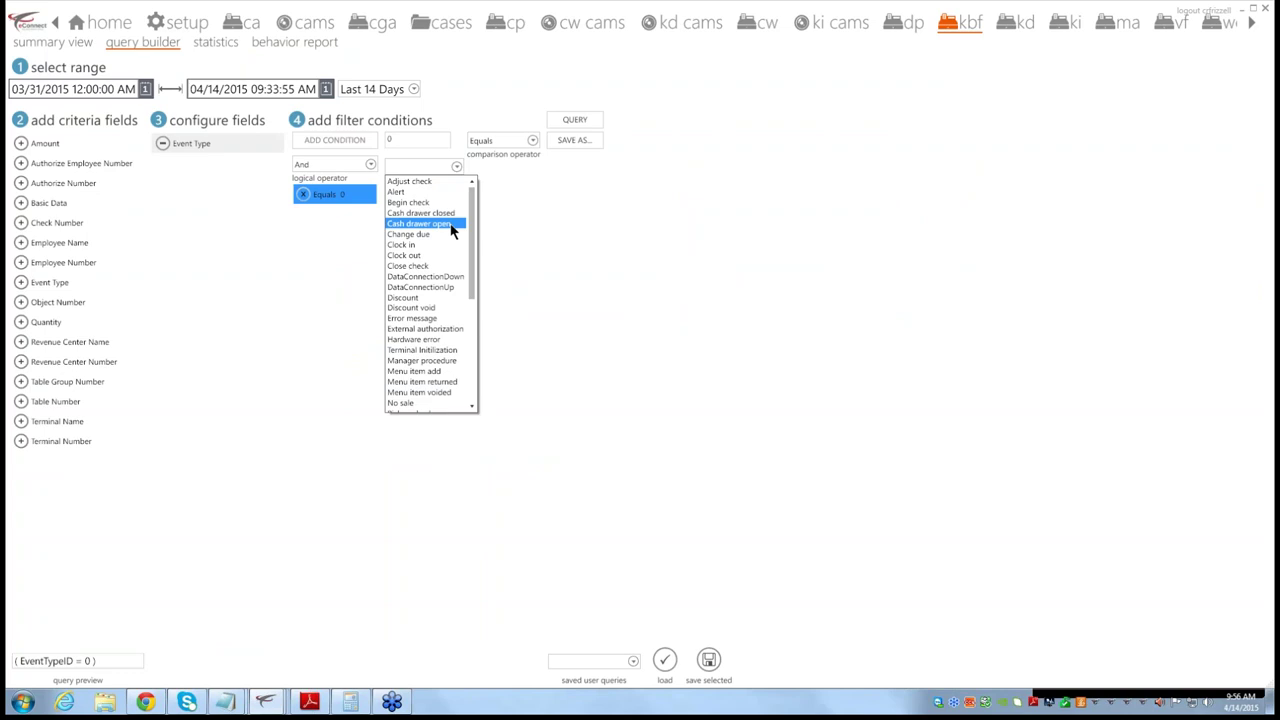
drag(473, 262, 520, 360)
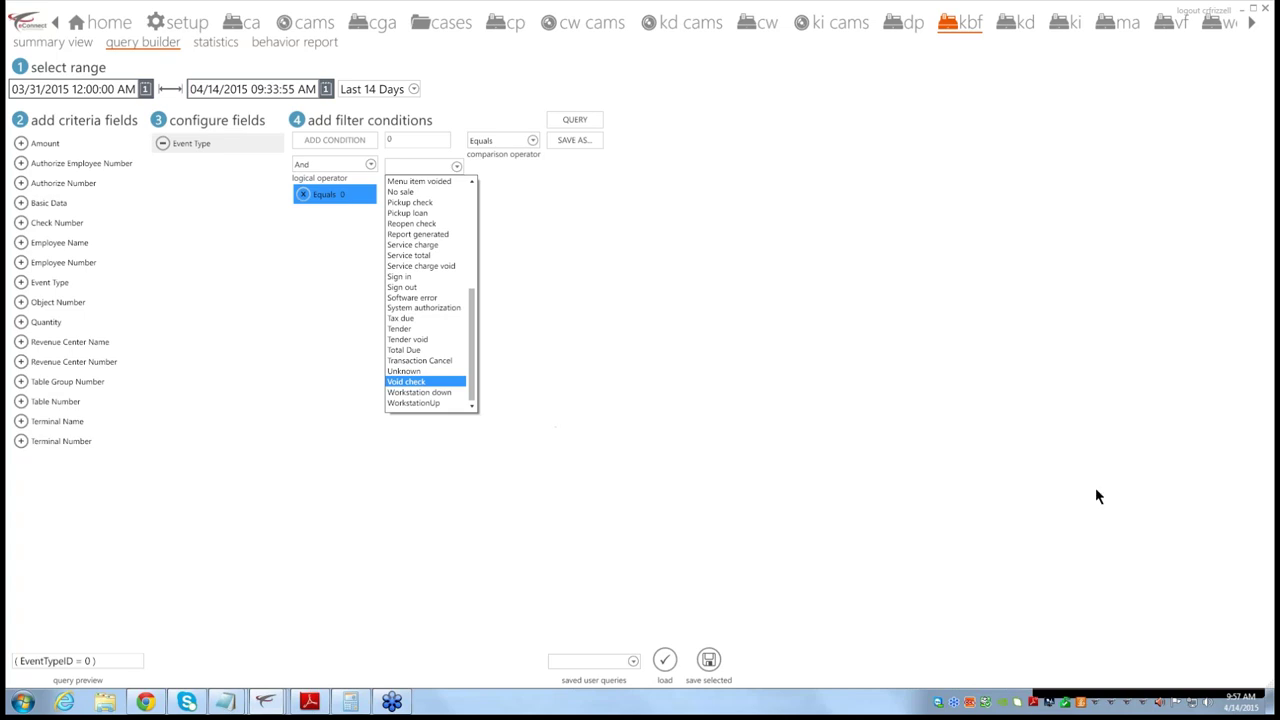
click(1229, 512)
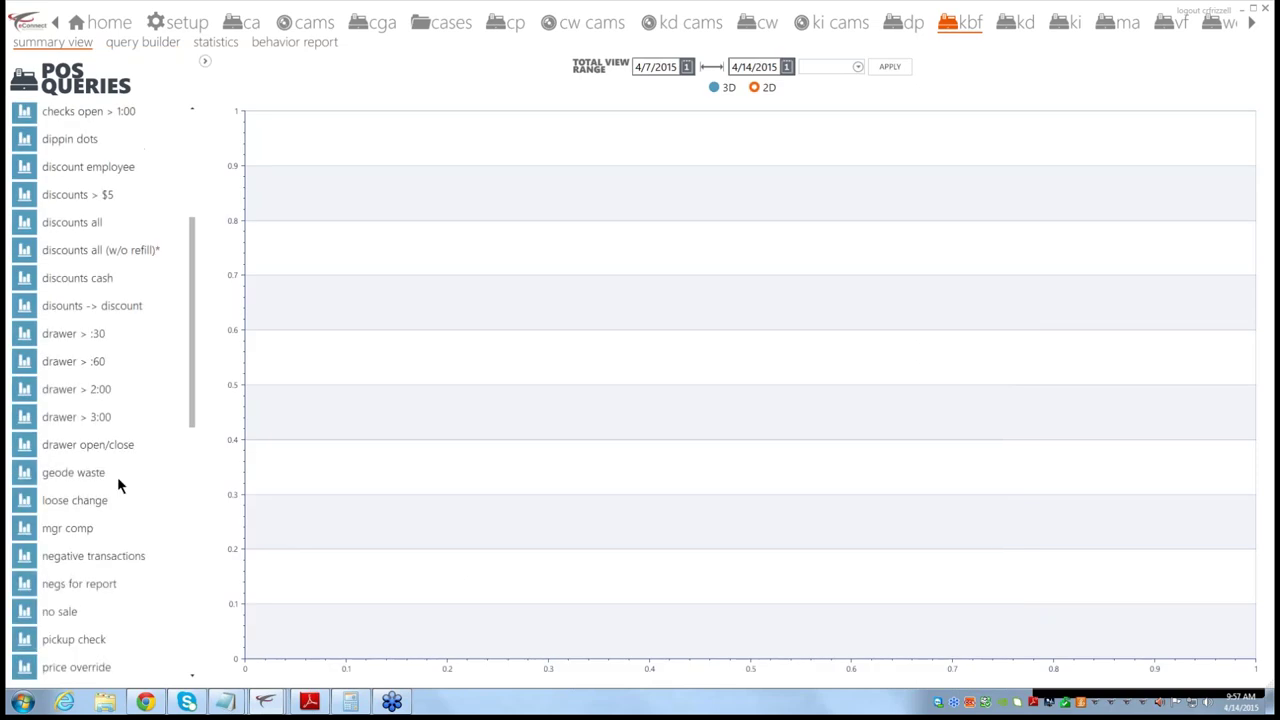
Step: Chart the no sale query in the summary view and open its 4/13/2015 records
scroll(120, 480, down, 5)
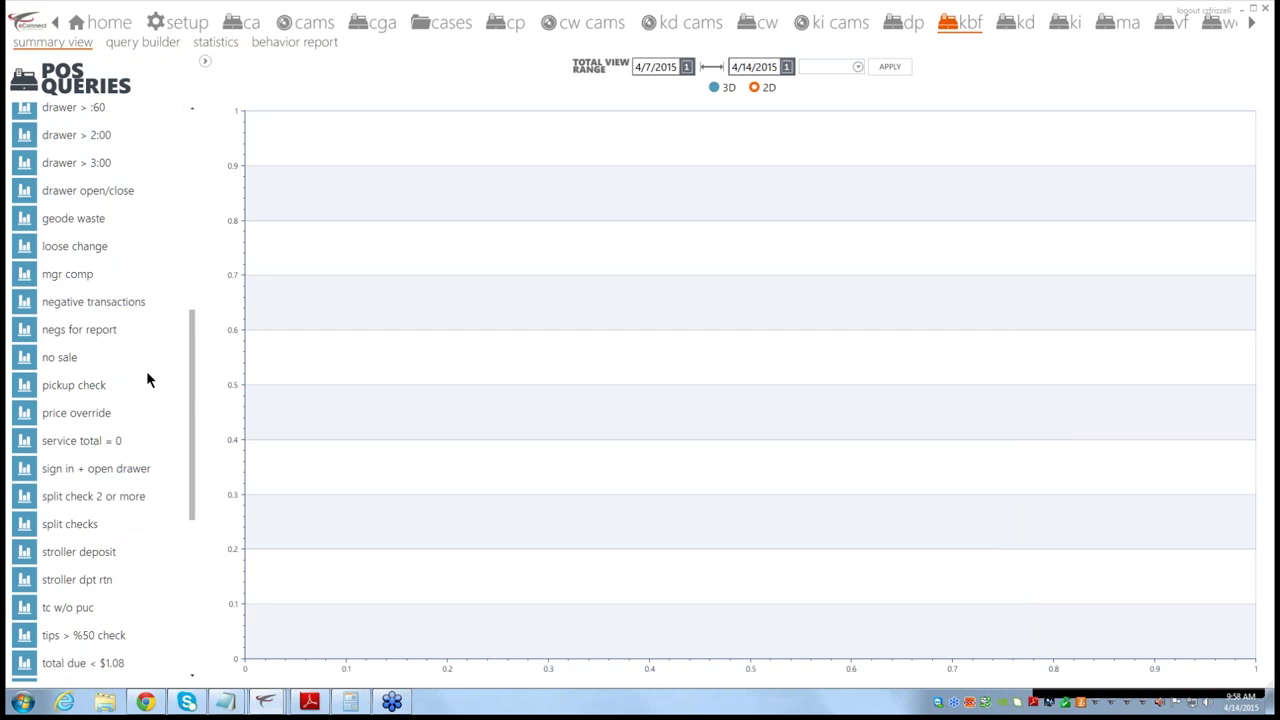
click(60, 358)
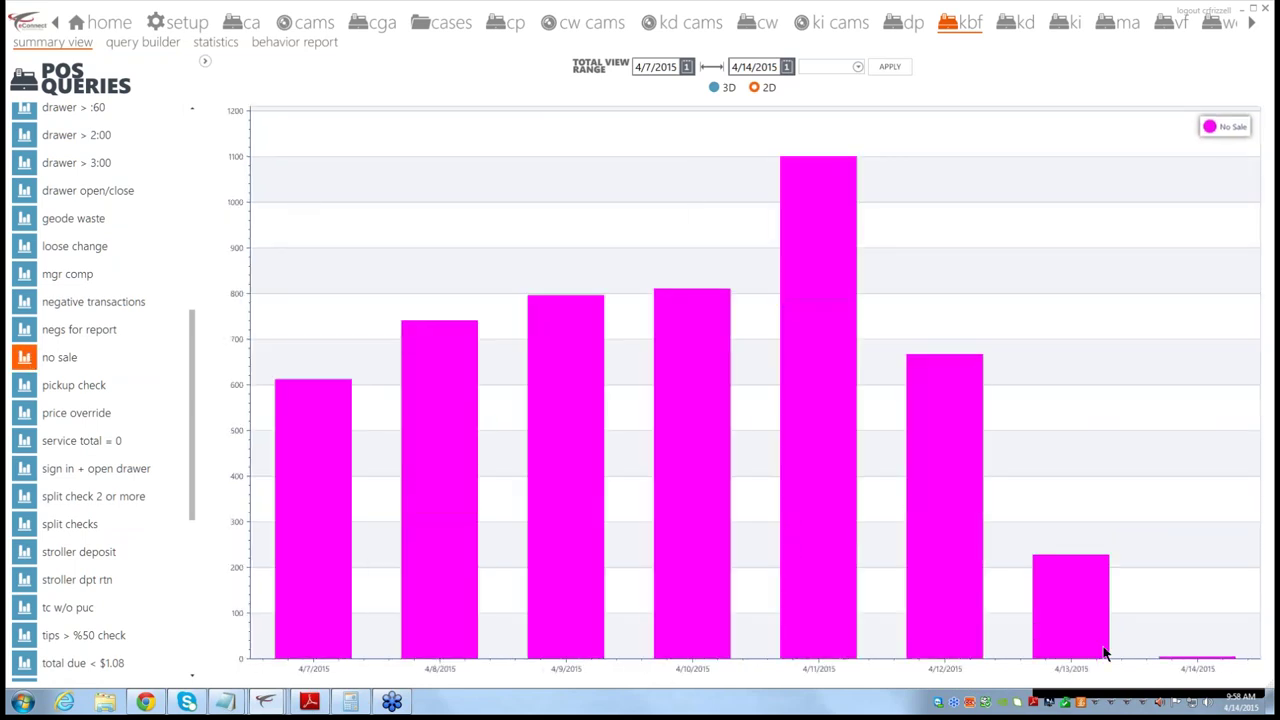
click(1037, 607)
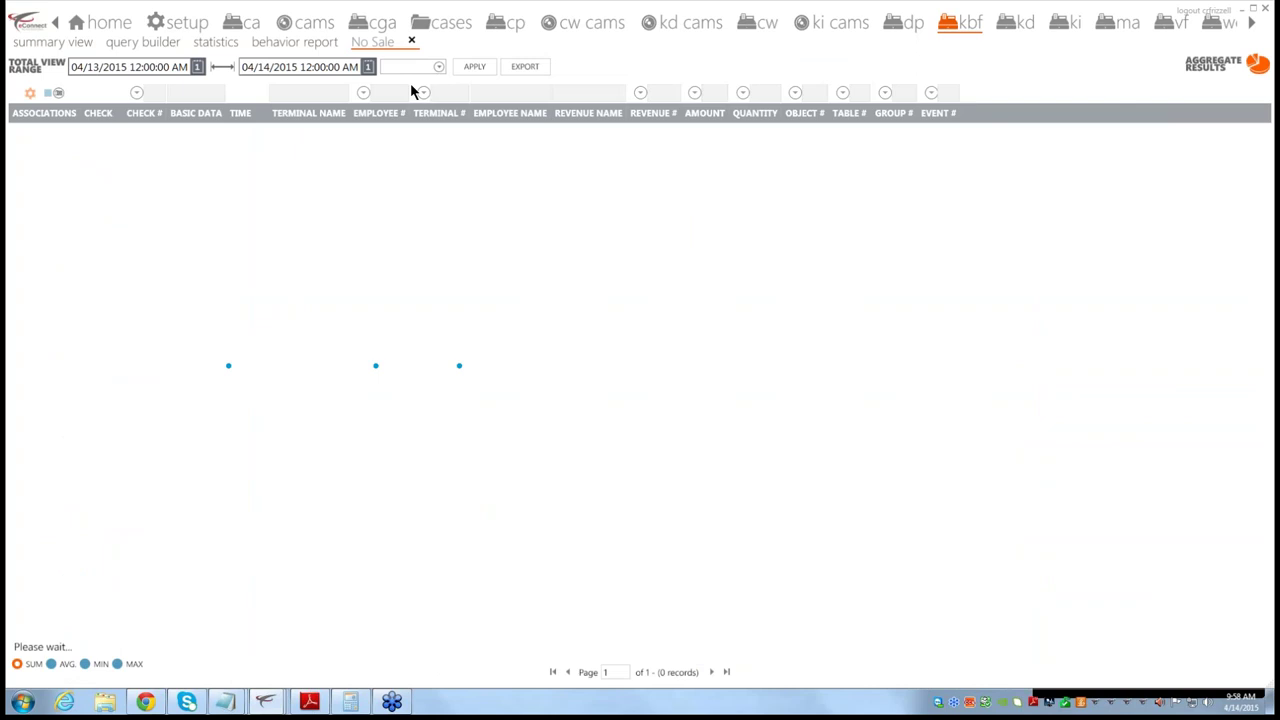
Step: Set the No Sale records' range to Last 7 Days and aggregate them by Revenue Center
click(412, 66)
click(410, 110)
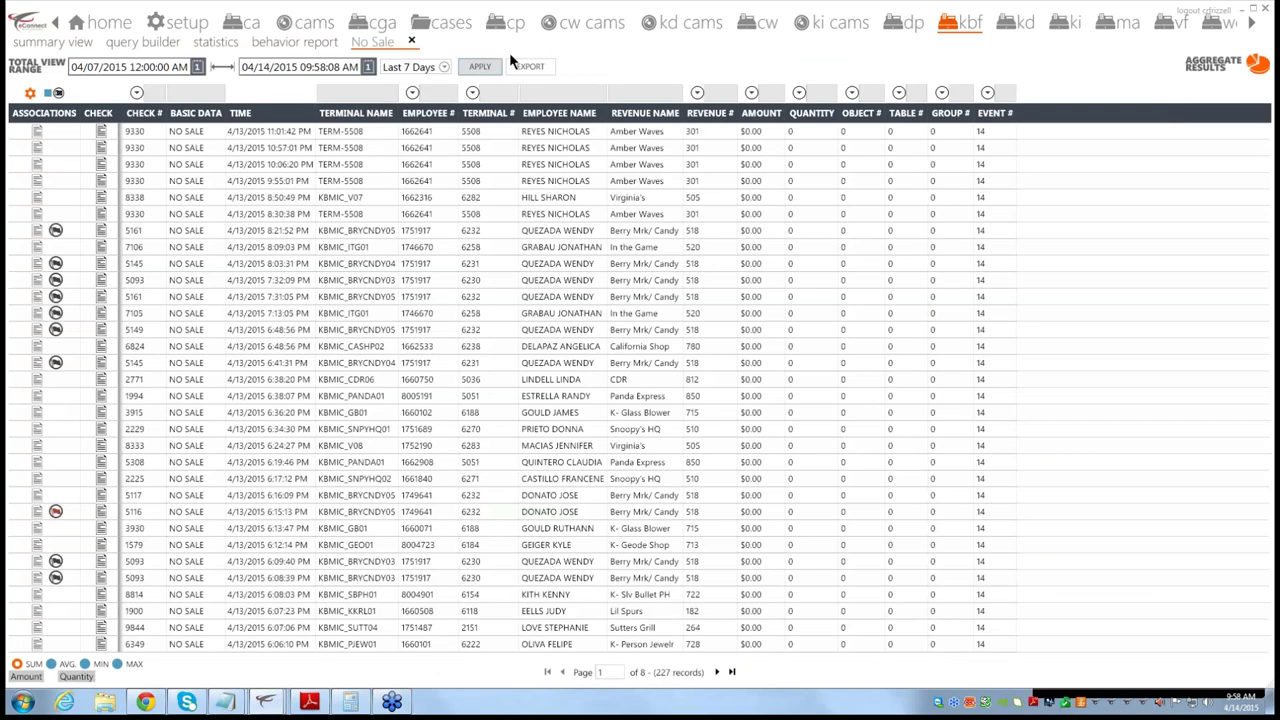
click(1197, 66)
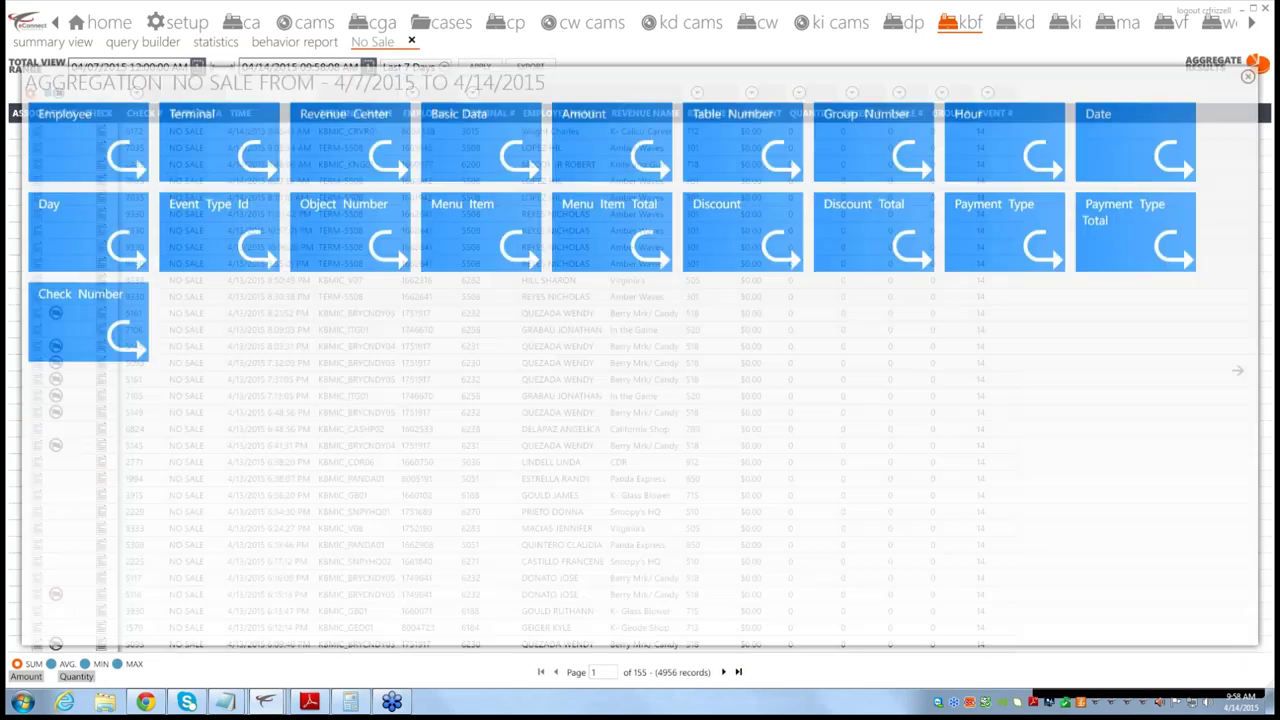
click(397, 166)
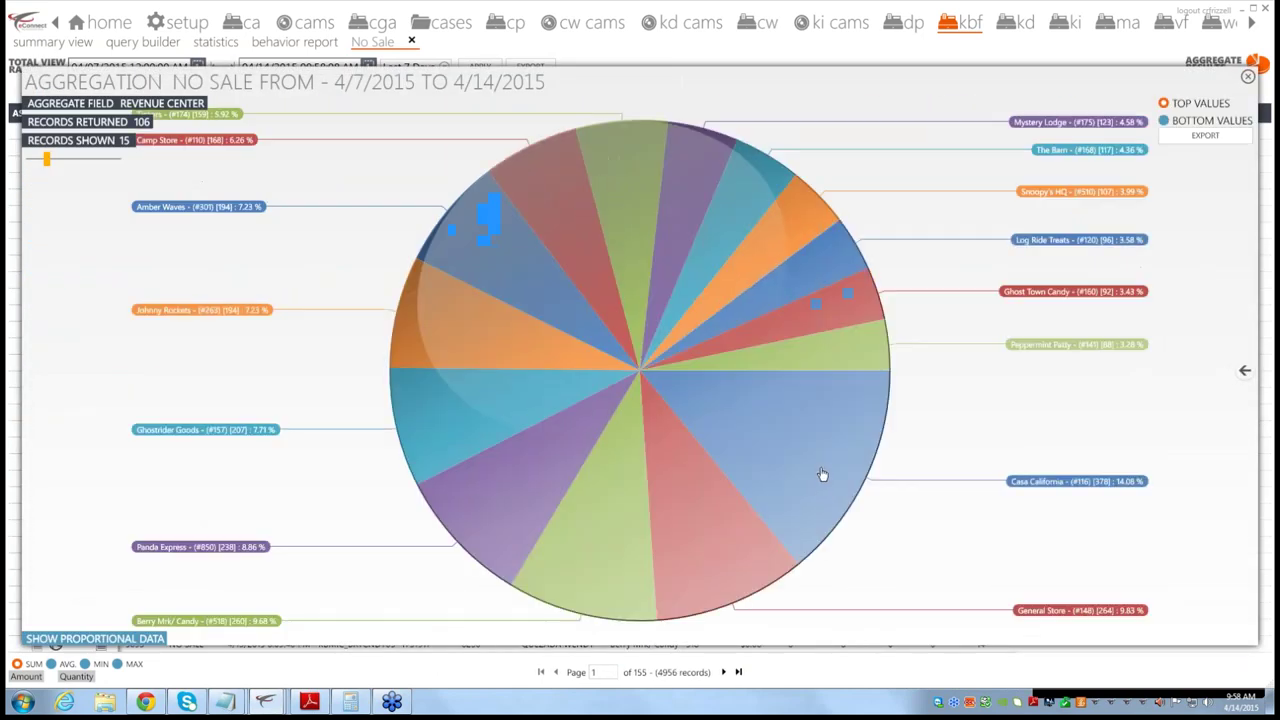
Step: Drill into the Casa California no sales and open the records of the largest slice in their Employee aggregation
click(823, 470)
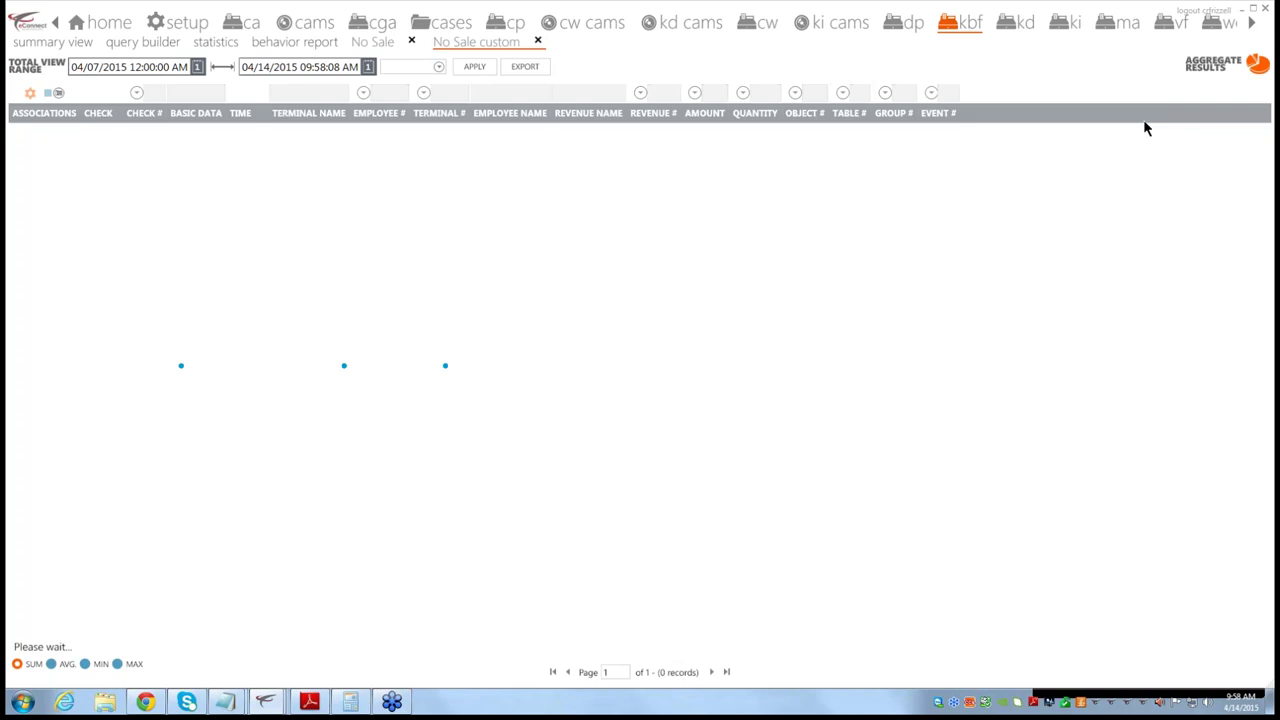
click(1213, 70)
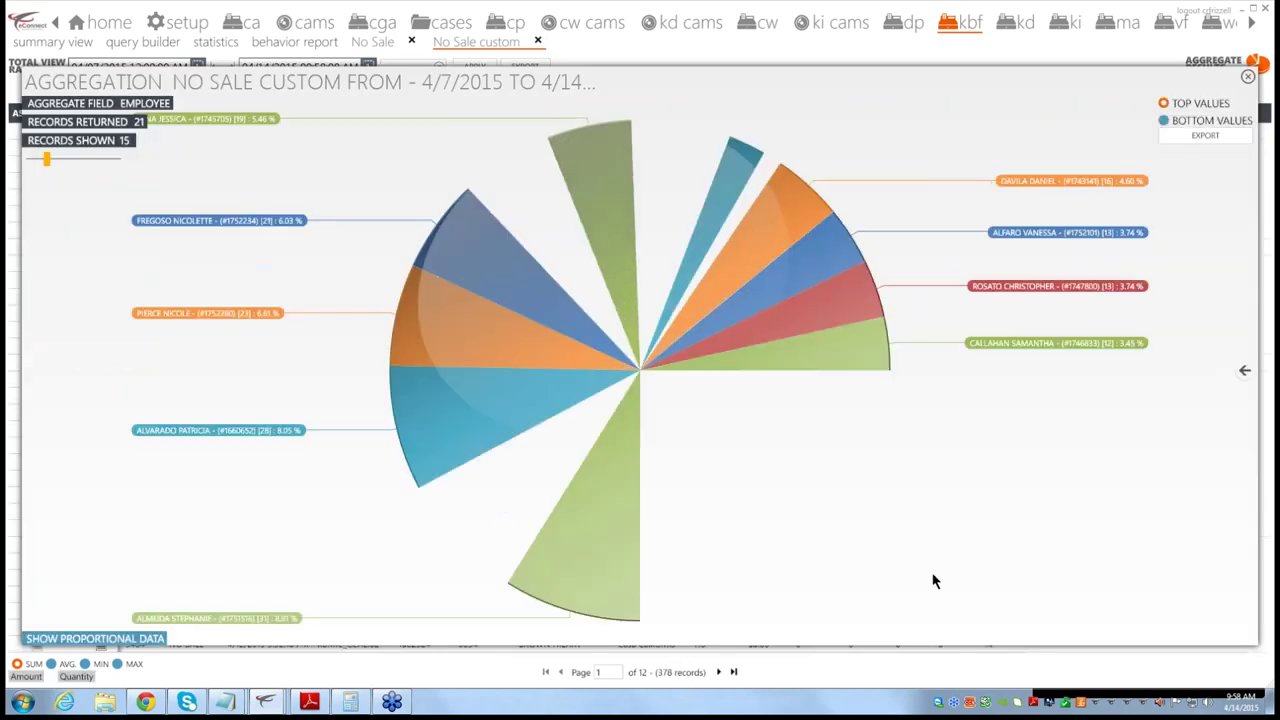
click(847, 462)
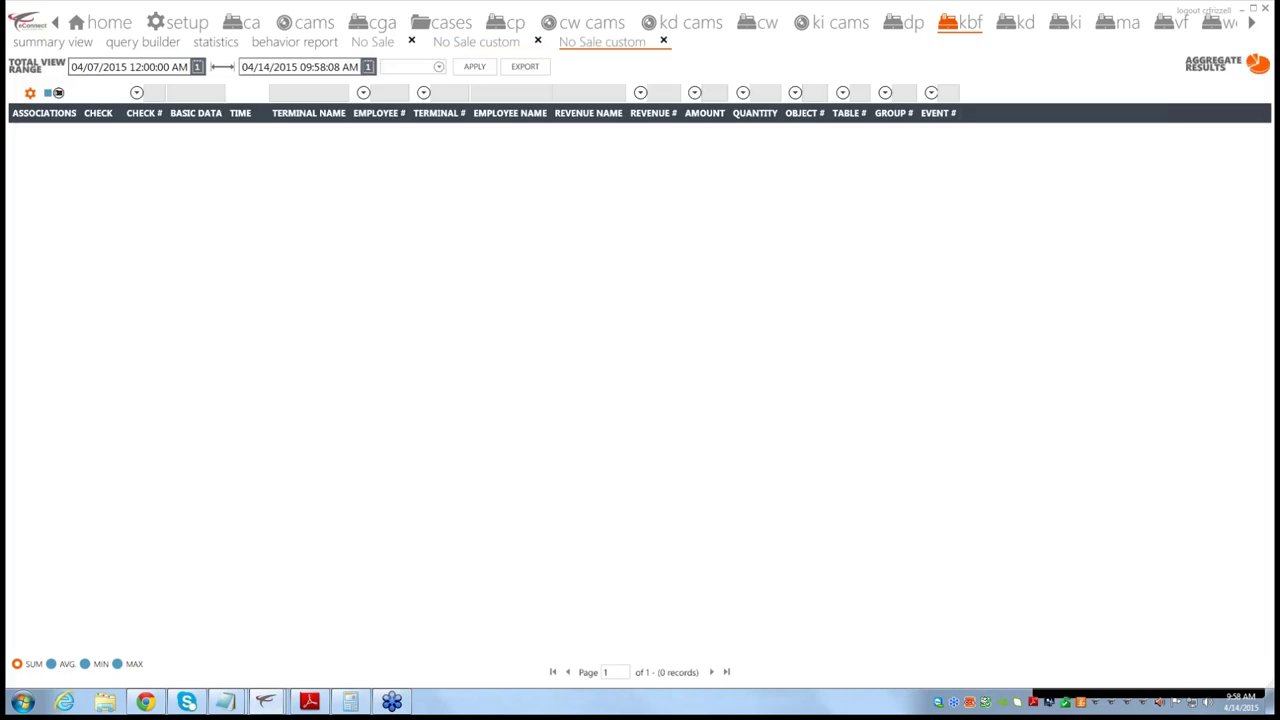